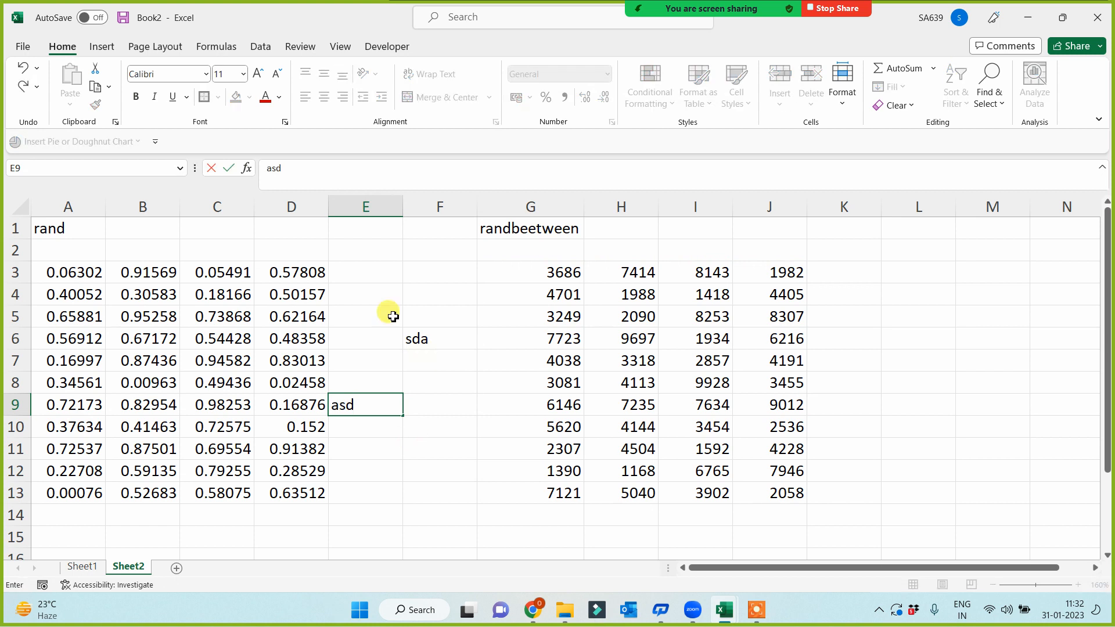
- Clear the stray E–F entries and paste A3:D13 back onto itself as fixed values only
key("Delete")
left_click(341, 404)
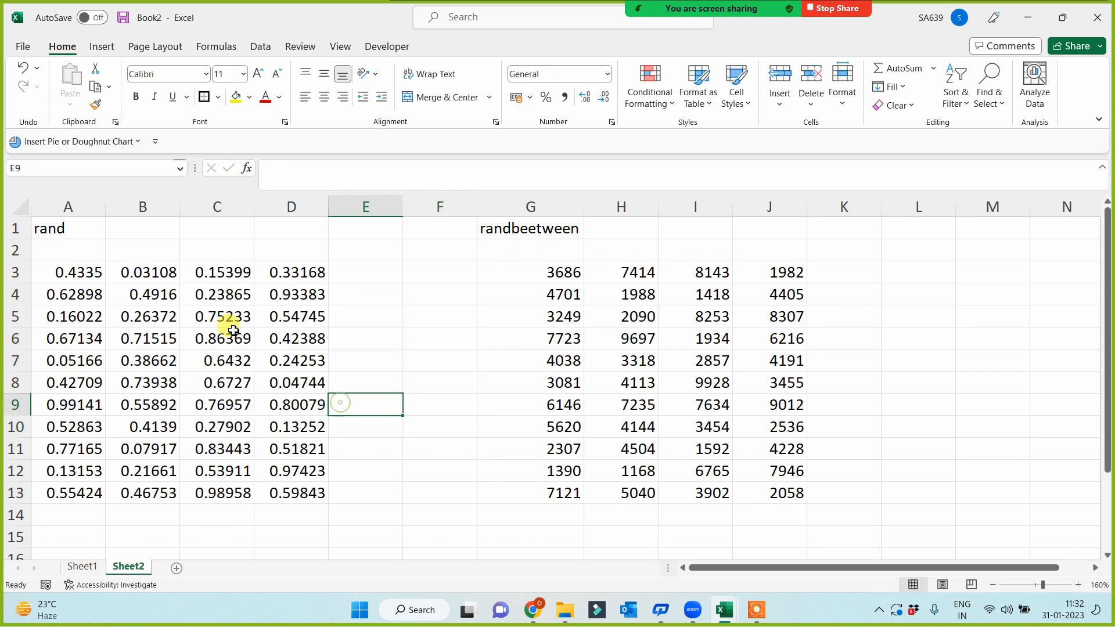
left_click_drag(89, 279, 299, 459)
key("ctrl+c")
key("ctrl+alt+v")
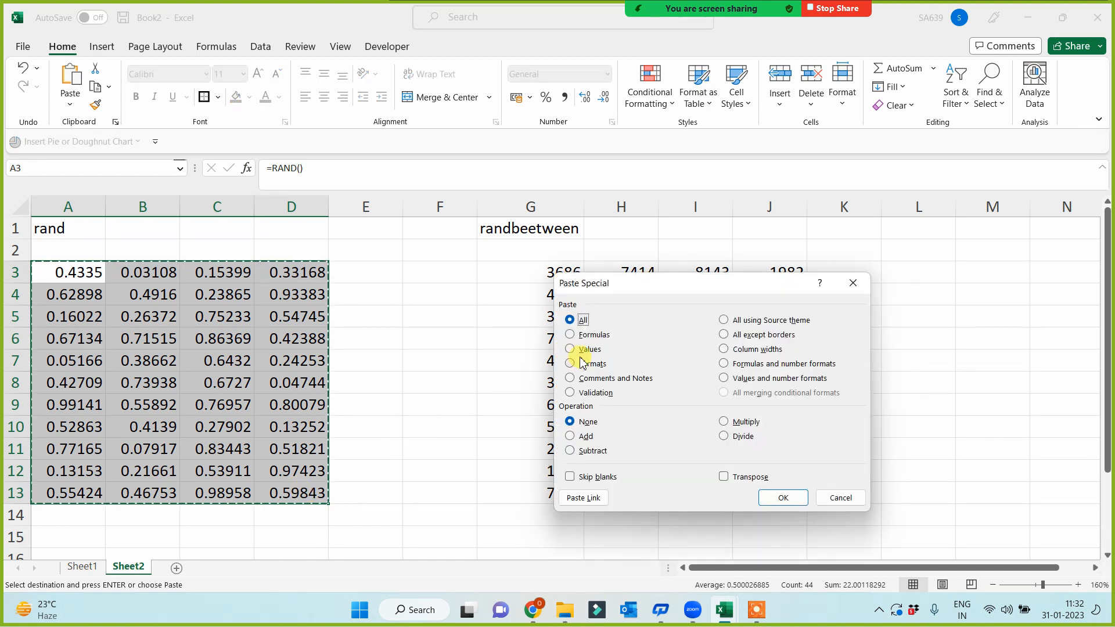
left_click(803, 504)
left_click(441, 405)
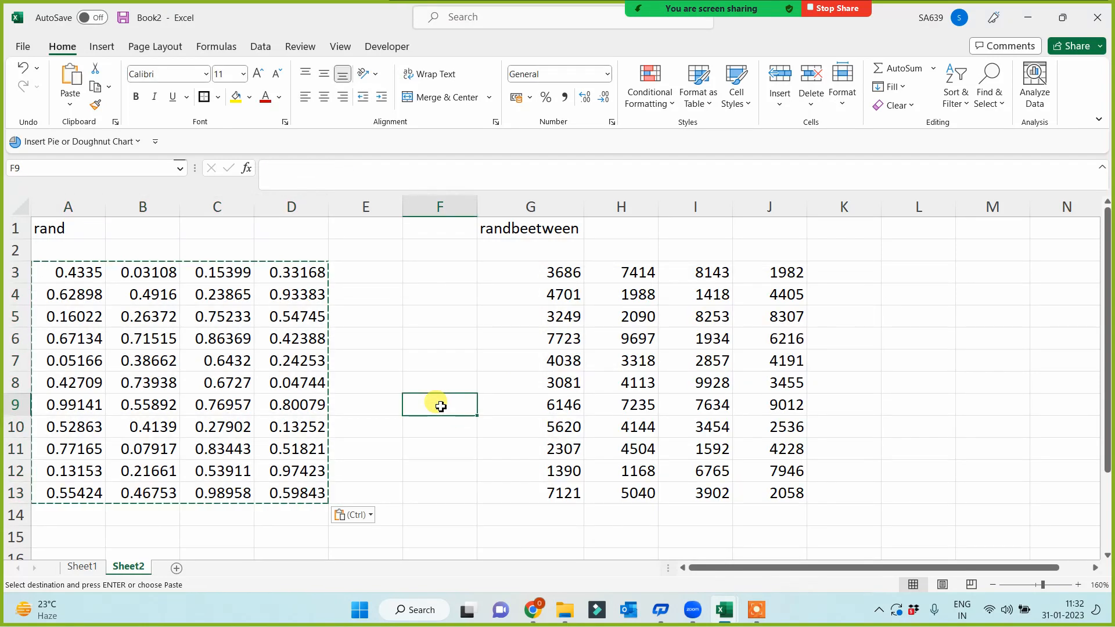
key("Escape")
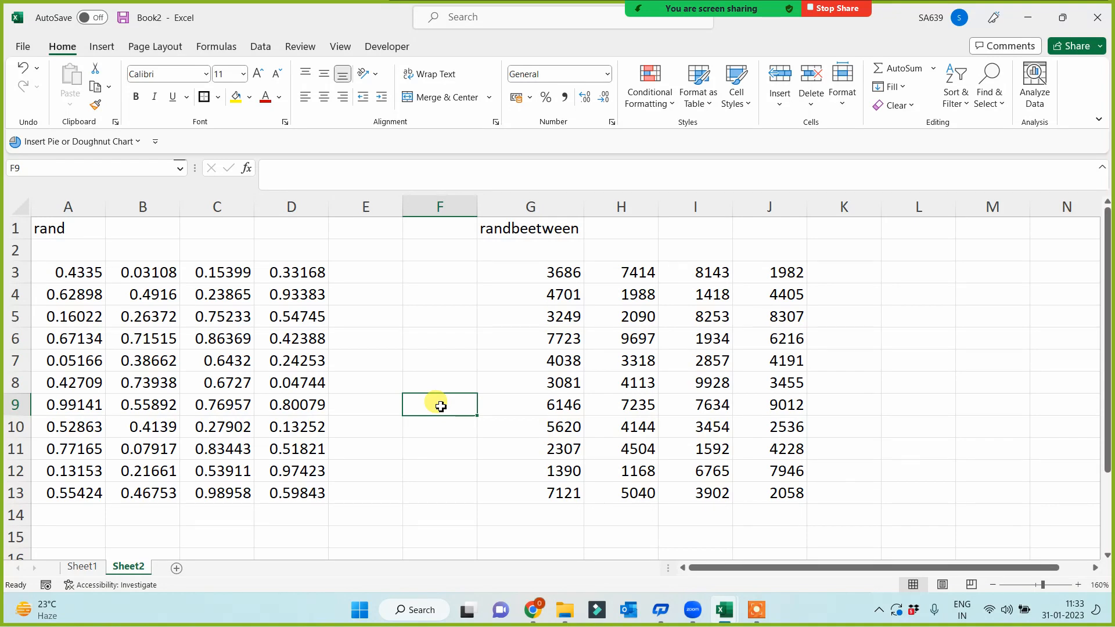
left_click_drag(65, 270, 294, 484)
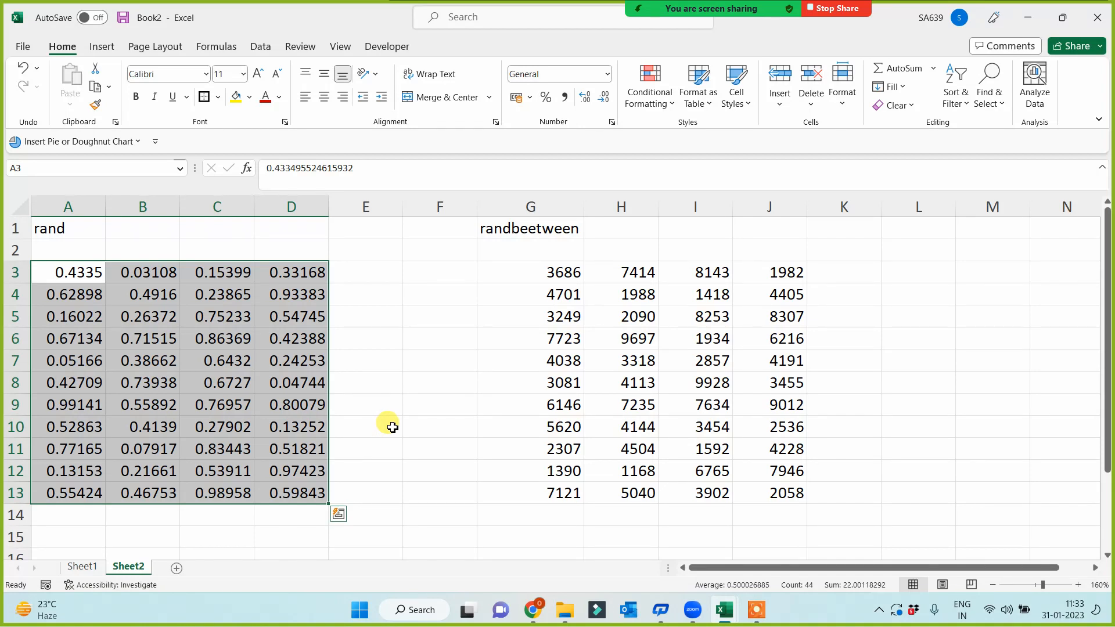
- On Sheet1, look over the topic entries in column A (A8:A9, A1:A4)
left_click(96, 568)
left_click_drag(87, 442, 97, 481)
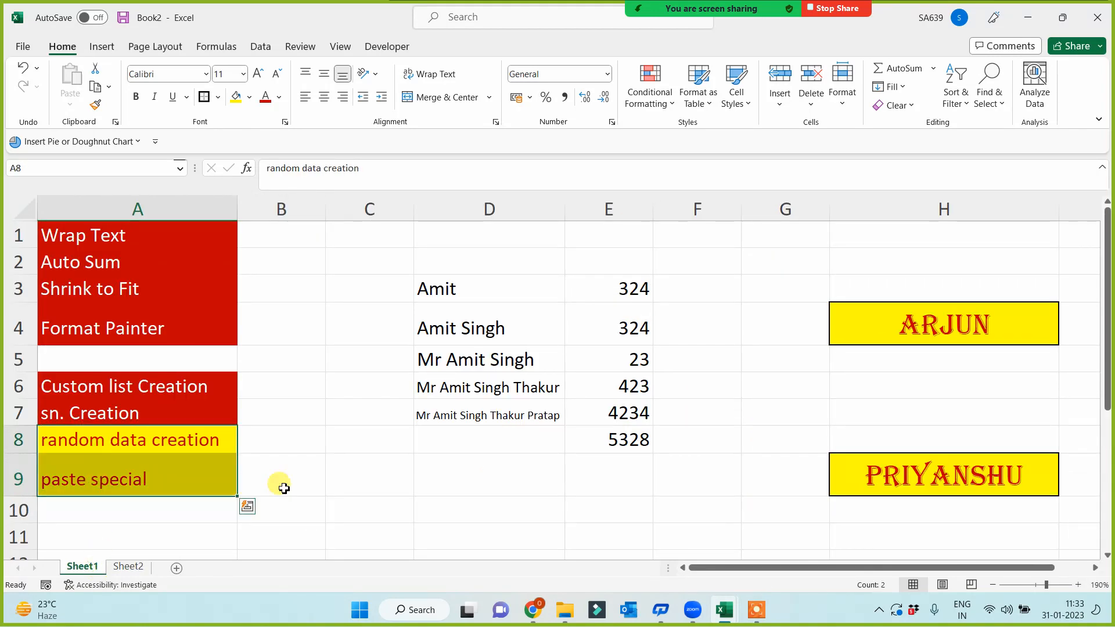
left_click(348, 485)
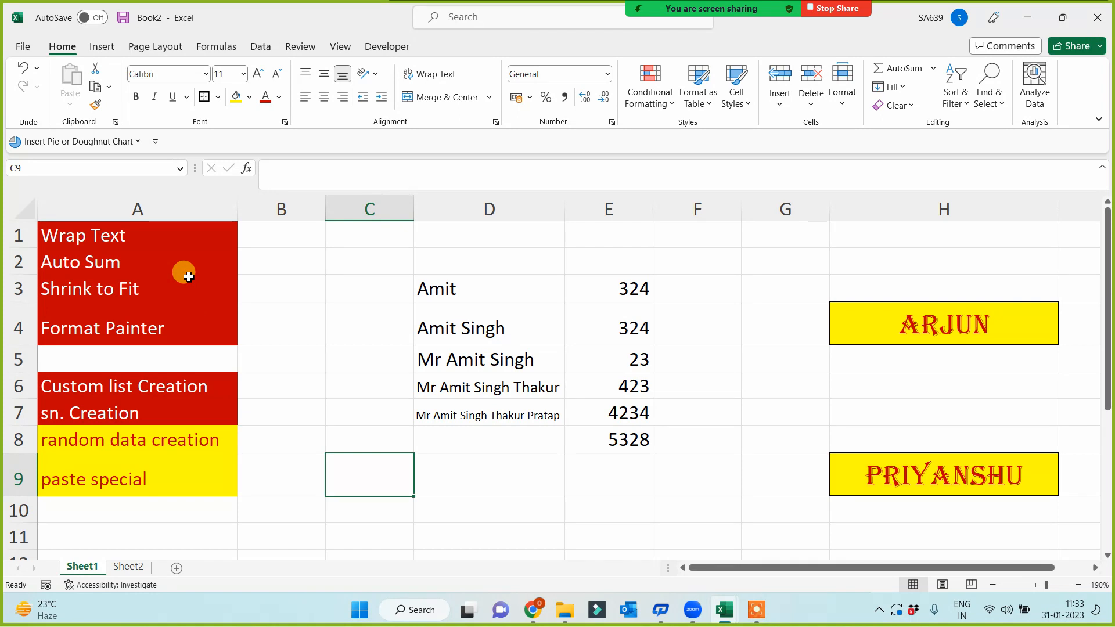
left_click(155, 235)
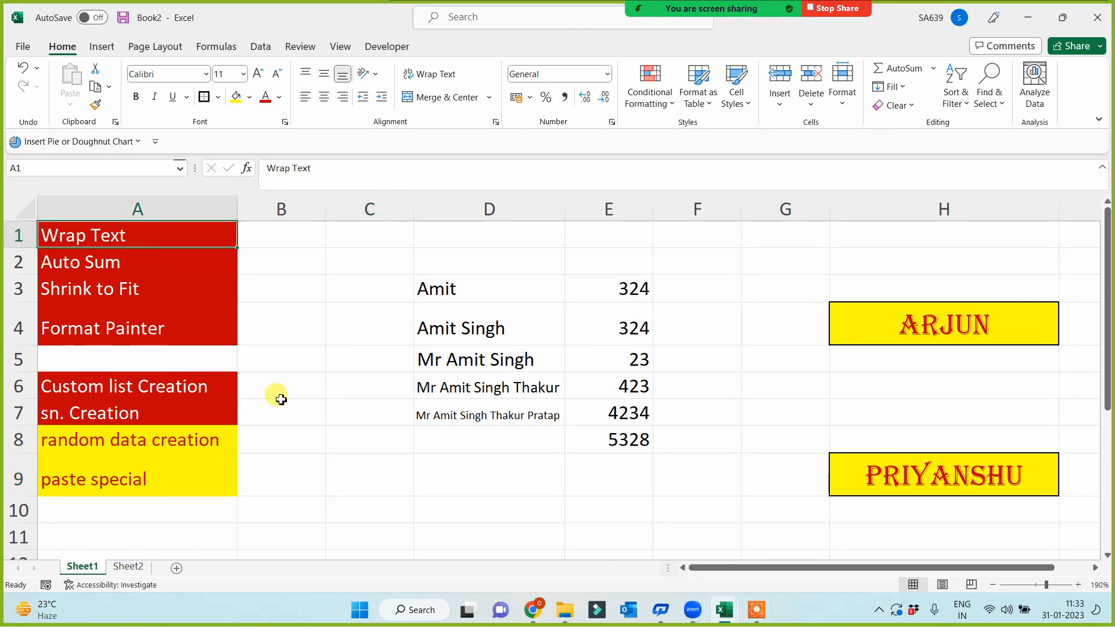
left_click_drag(145, 232, 146, 332)
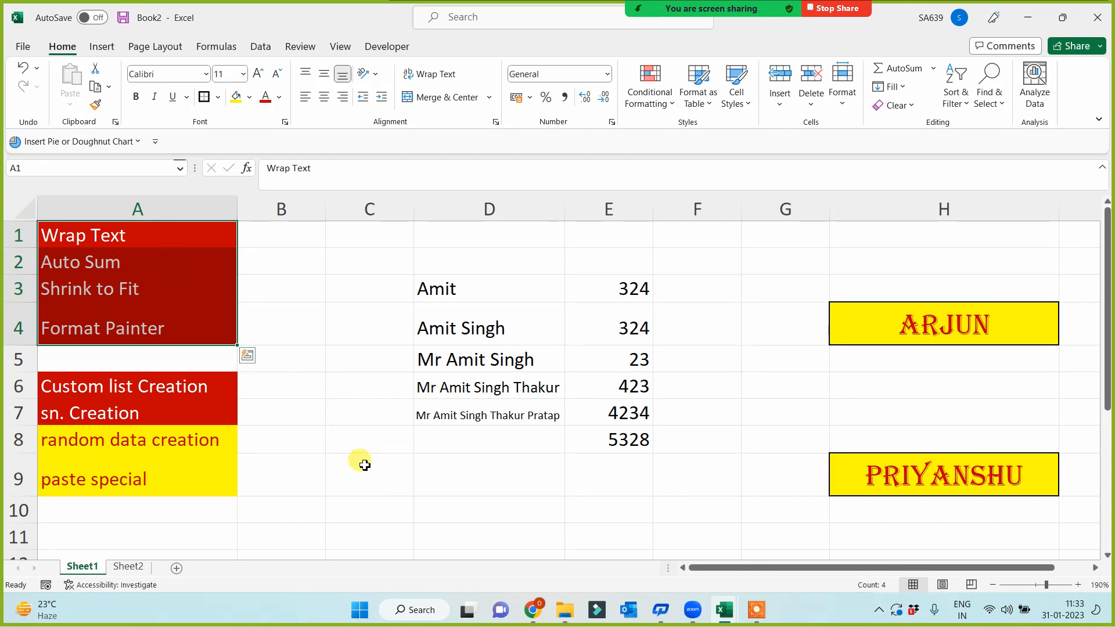
- Copy the name variants in D3:D7 and add a new sheet, selecting C4
left_click_drag(469, 307, 478, 413)
key("ctrl+c")
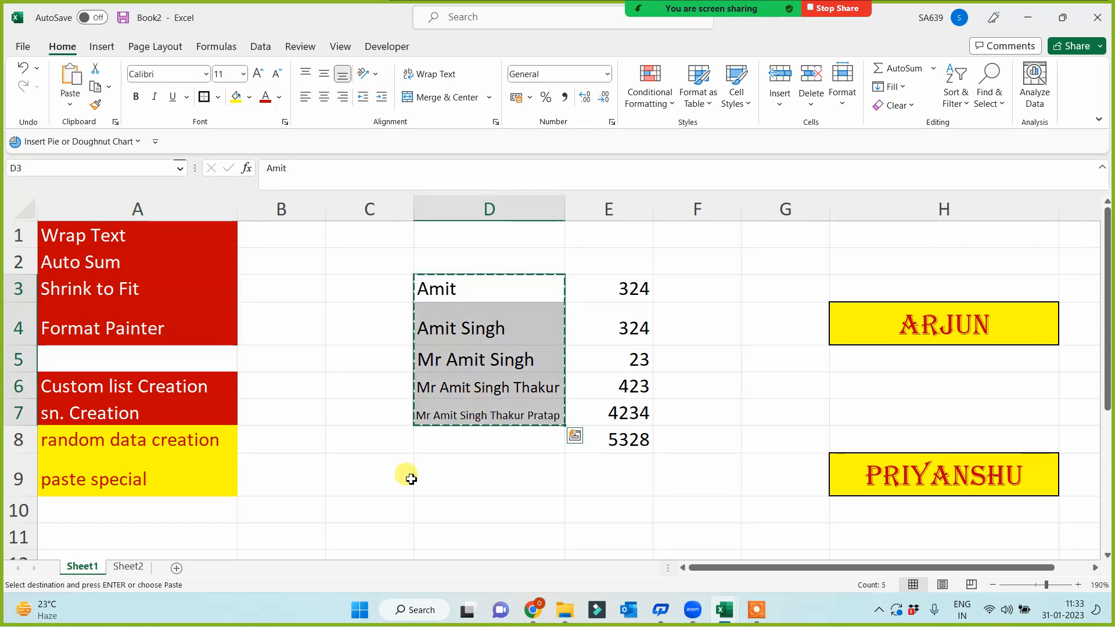
left_click(129, 567)
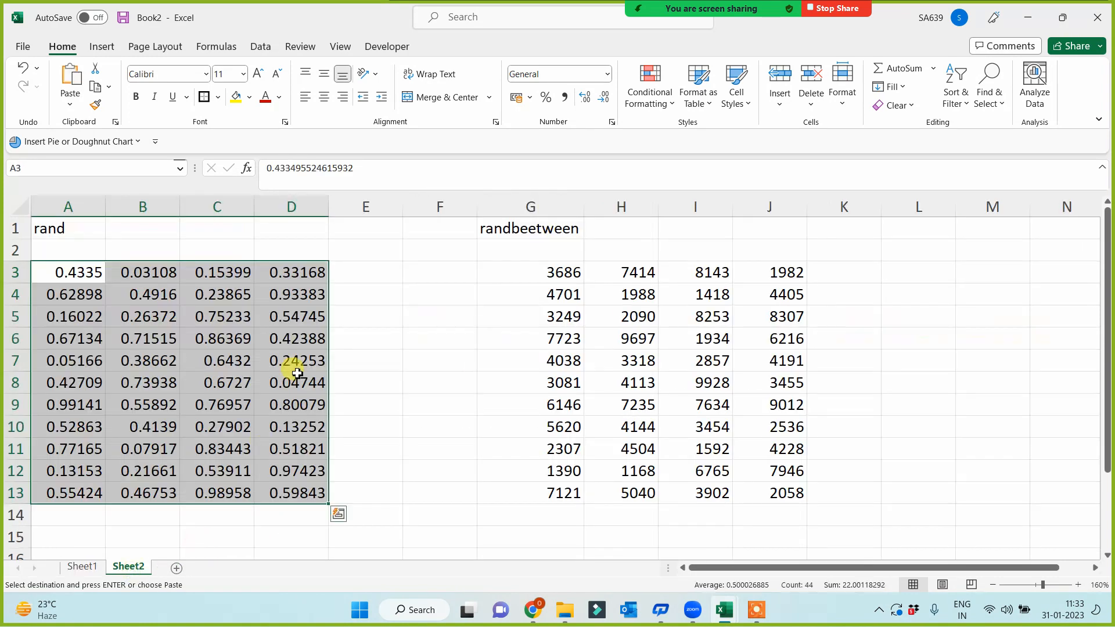
left_click(179, 573)
left_click(132, 258)
- Paste the names into C4:C8, paint C4's format onto C5:C8, and widen column C
key("ctrl+v")
scroll(219, 343, "up", 4, "ctrl")
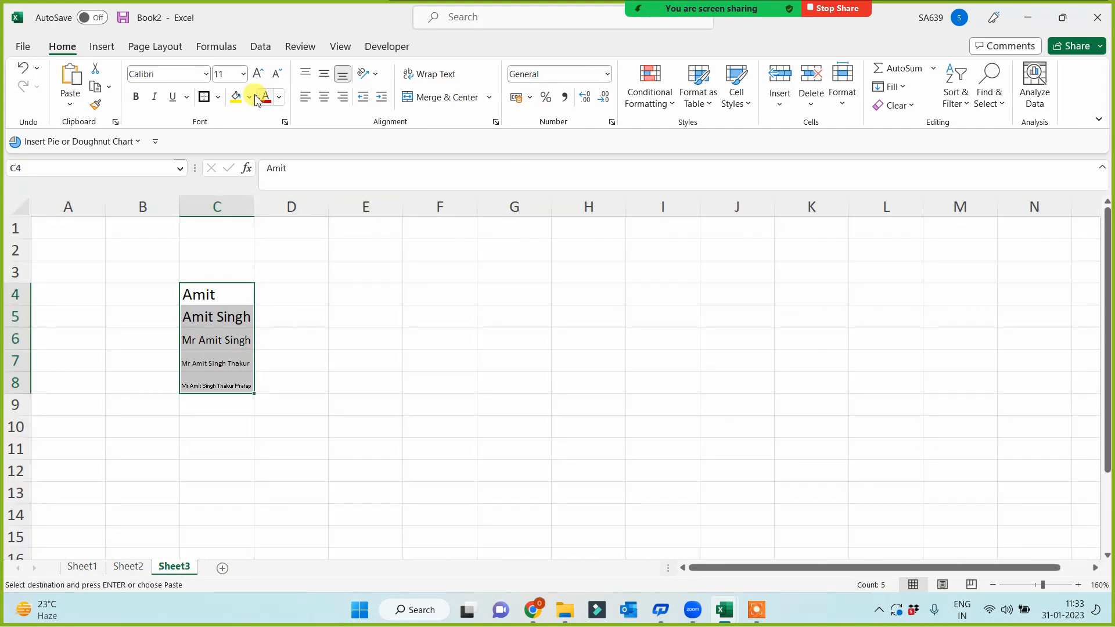
left_click(229, 291)
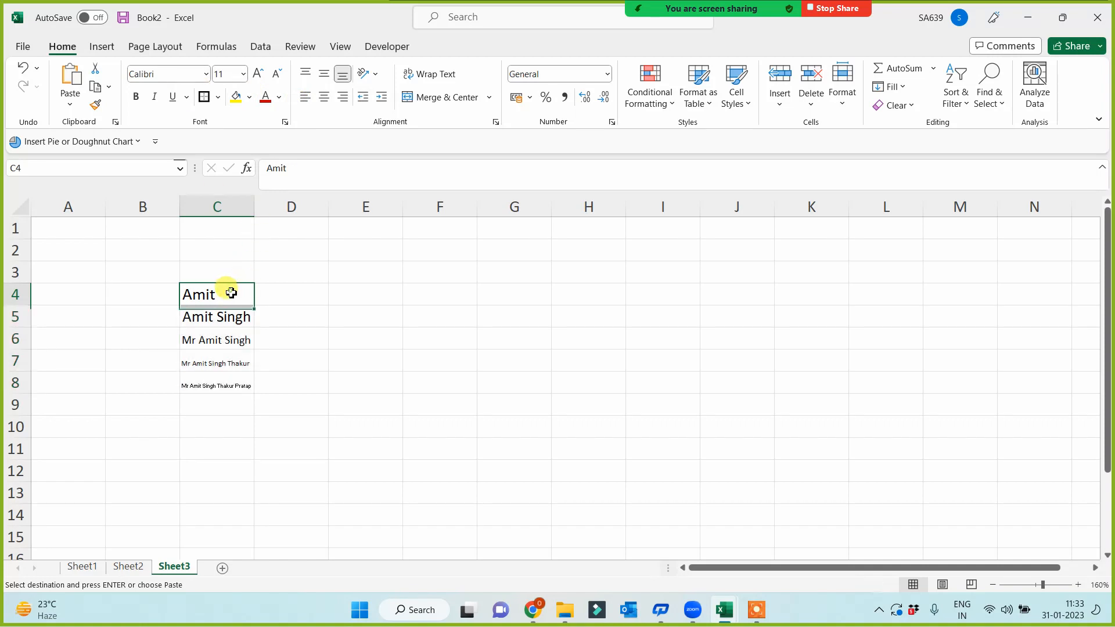
left_click(97, 105)
left_click_drag(216, 319, 217, 389)
left_click_drag(254, 206, 405, 207)
left_click(488, 319)
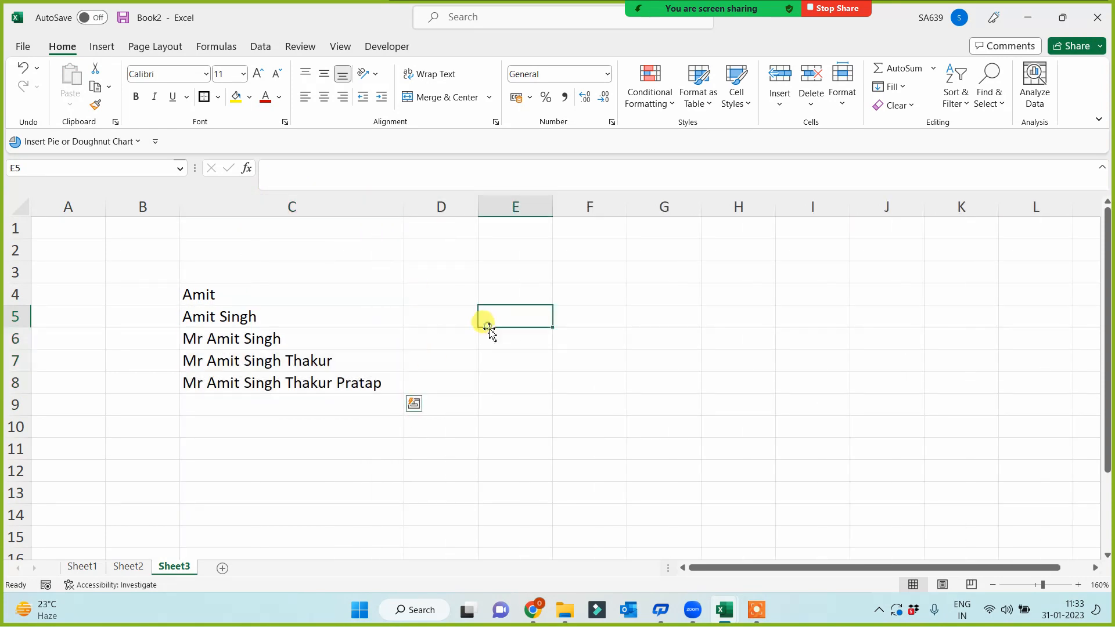
- Type a new name in C4 and fill the custom list down to C14
left_click(284, 288)
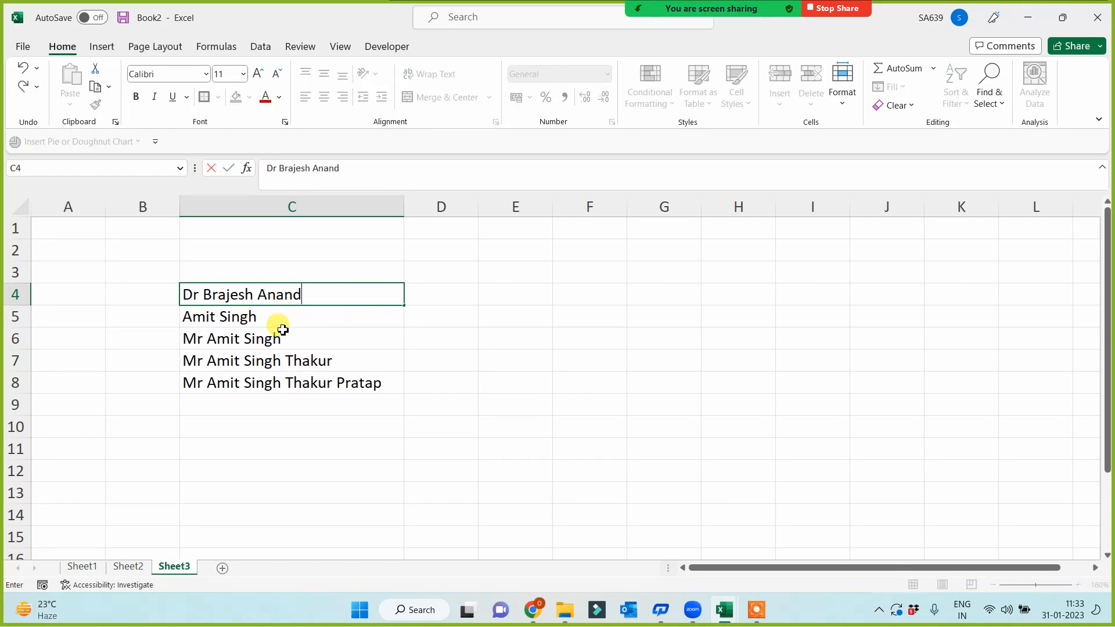
left_click(282, 330)
left_click(380, 295)
left_click_drag(403, 305, 369, 516)
- Shorten the entries in C5, C6 and C7 to partial names
double_click(307, 405)
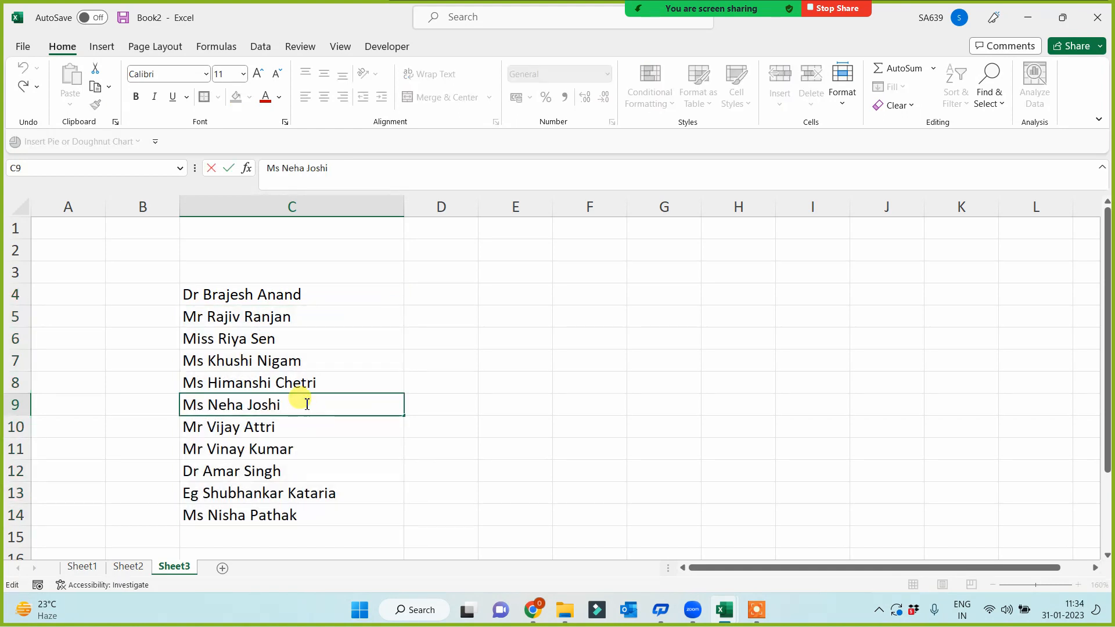
left_click(259, 357)
key("BackSpace")
key("BackSpace")
key("BackSpace")
key("BackSpace")
key("BackSpace")
key("BackSpace")
key("BackSpace")
key("BackSpace")
key("BackSpace")
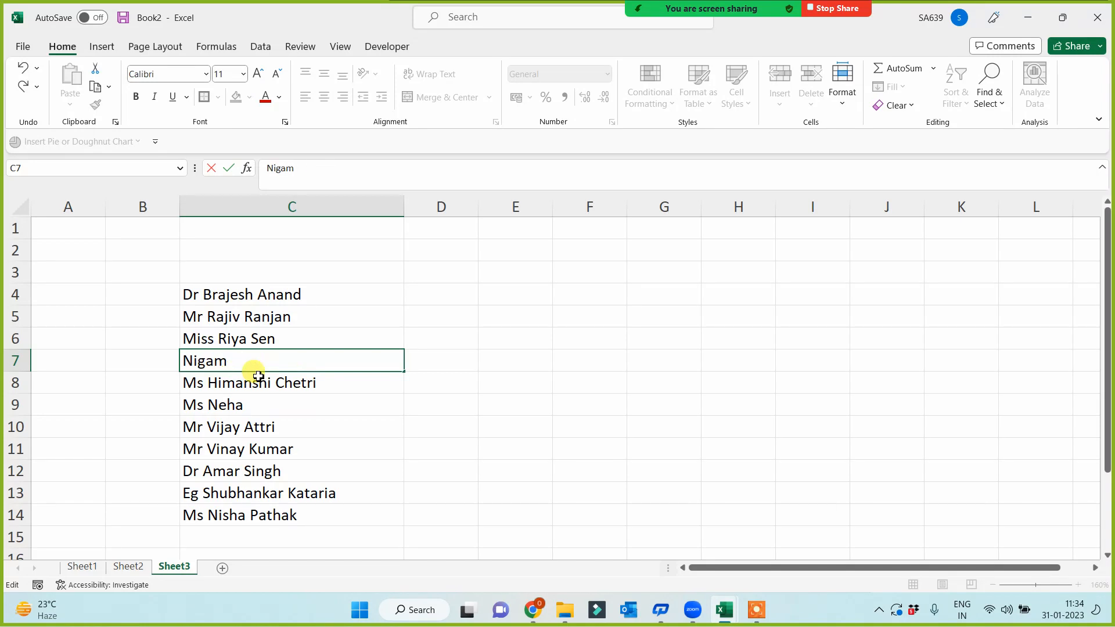
left_click(274, 345)
double_click(284, 338)
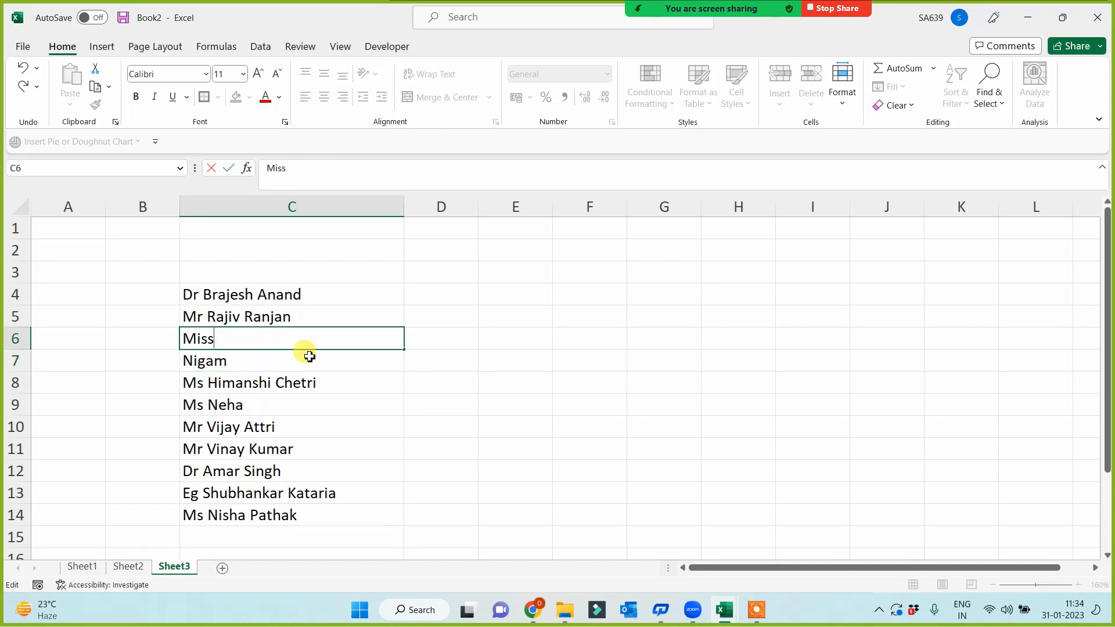
key("Return")
left_click(302, 316)
double_click(305, 317)
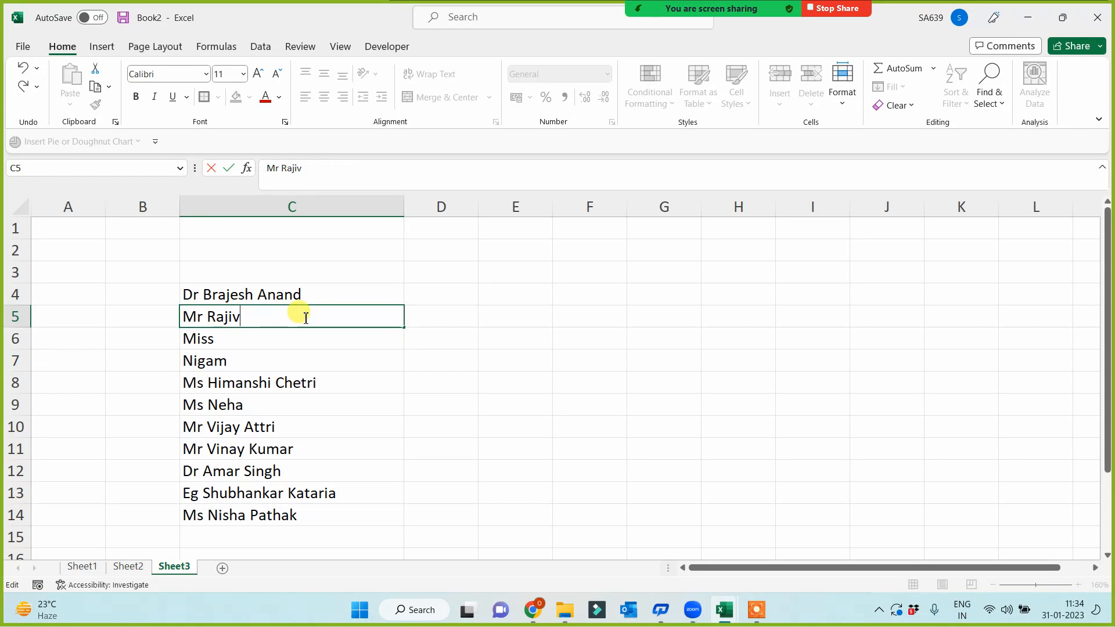
left_click(411, 491)
left_click_drag(229, 299, 234, 517)
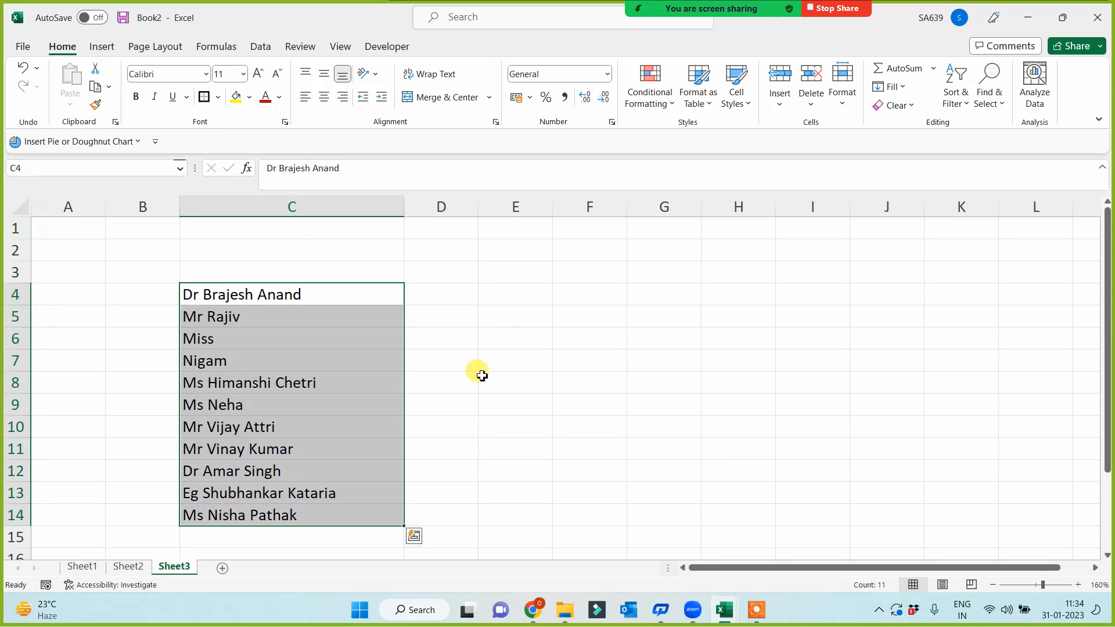
- Try different widths for column C, including autofitting it to the longest name
left_click_drag(403, 210, 283, 256)
left_click_drag(226, 292, 231, 512)
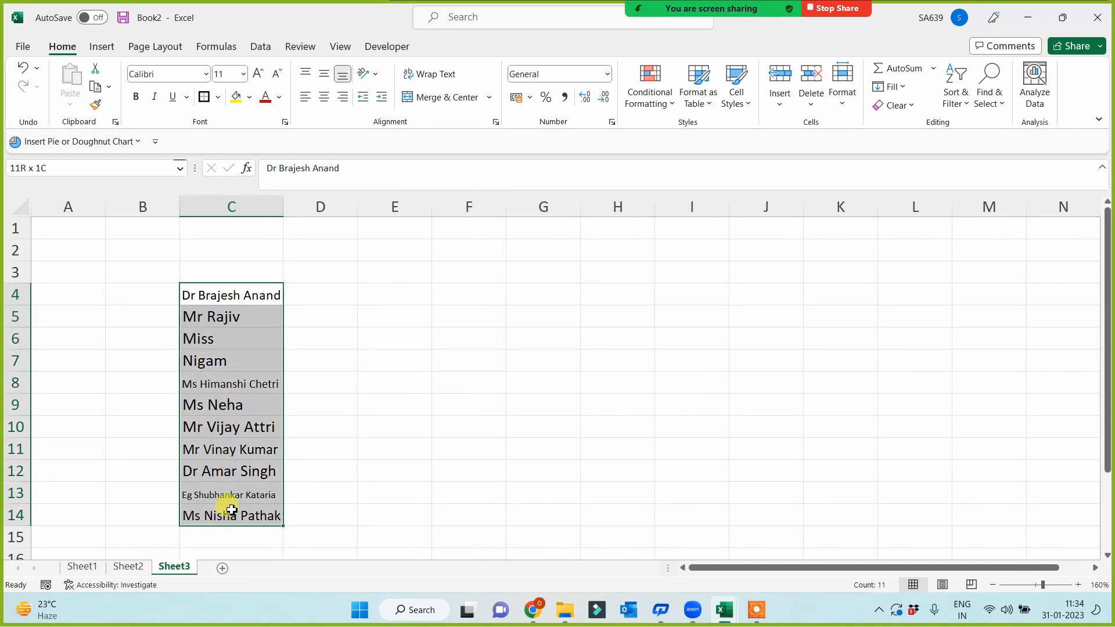
left_click_drag(286, 200, 374, 213)
left_click_drag(294, 292, 273, 515)
left_click(460, 413)
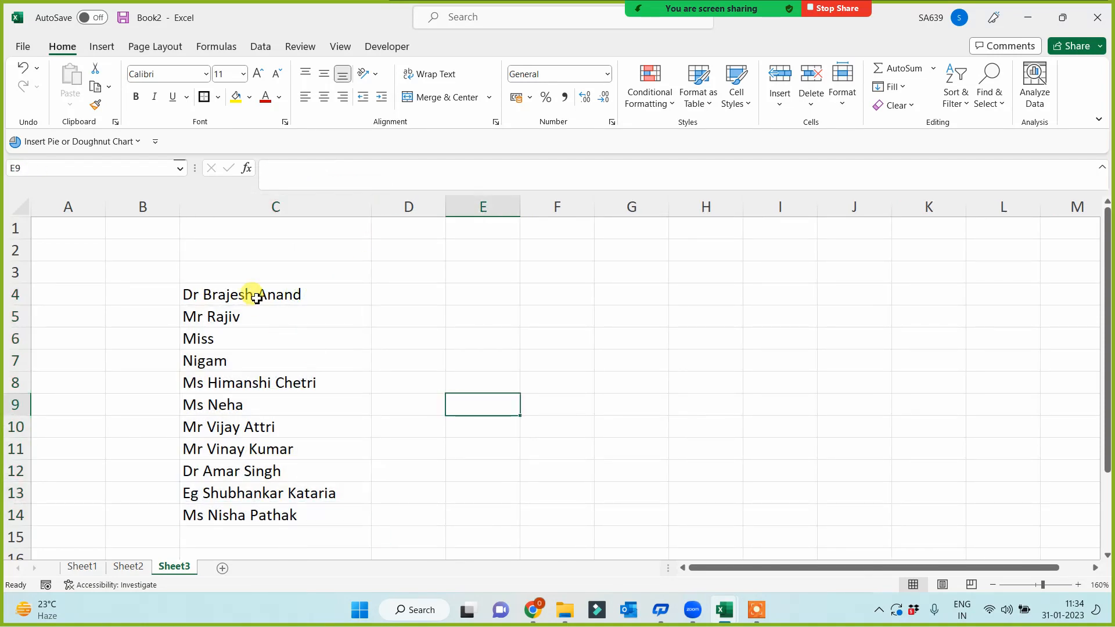
left_click_drag(259, 296, 255, 427)
left_click_drag(370, 205, 255, 208)
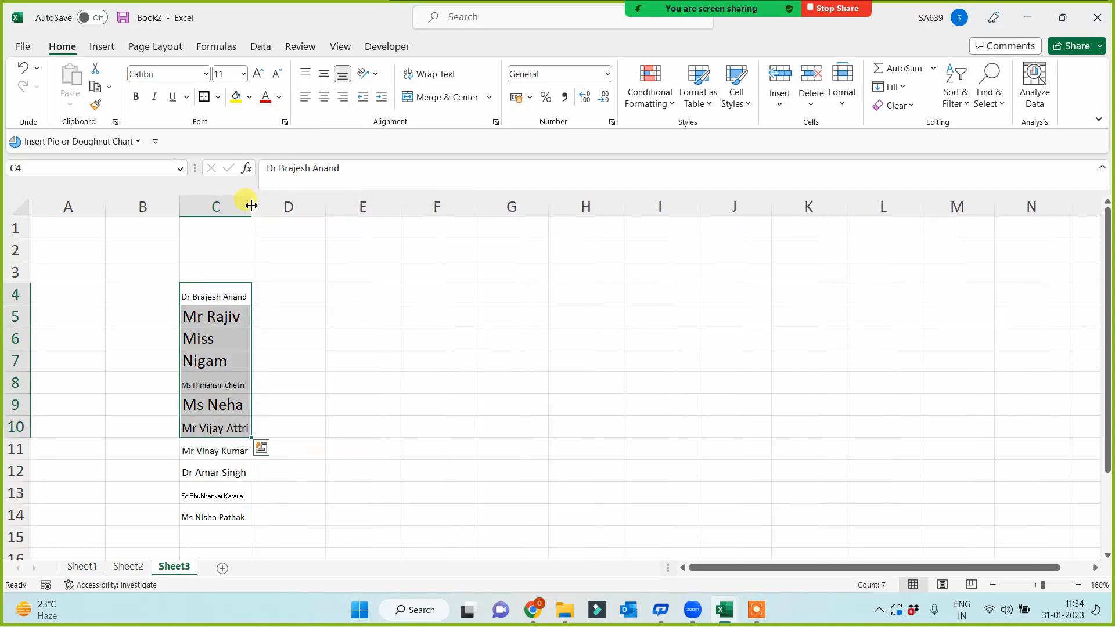
double_click(252, 207)
left_click_drag(289, 294, 319, 497)
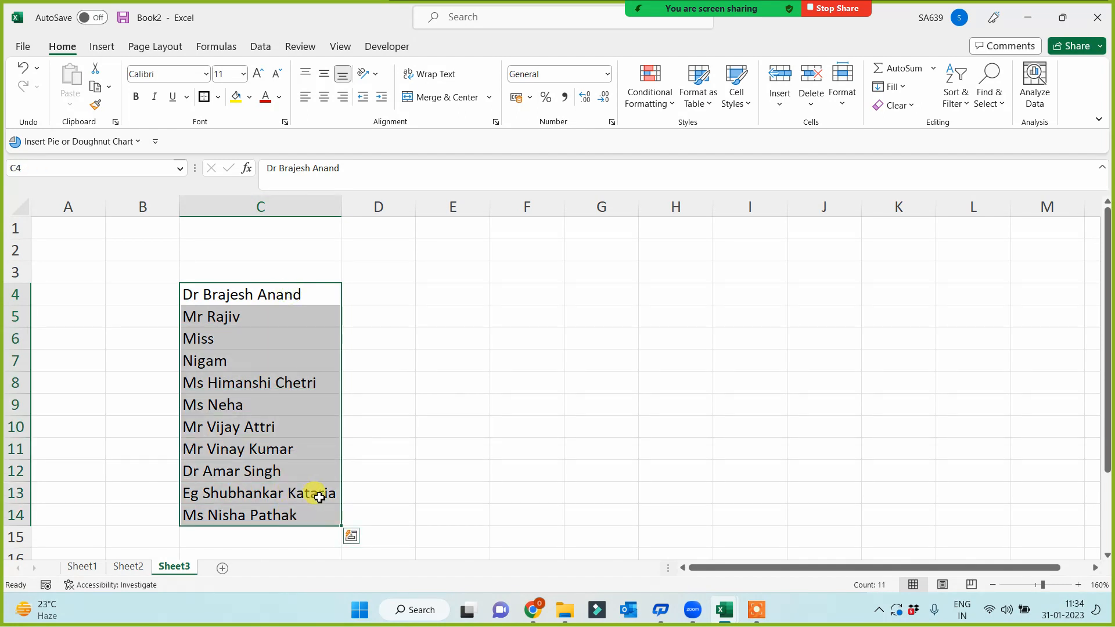
left_click_drag(341, 206, 291, 214)
- Turn on Wrap Text for the names and widen column C slightly
left_click(428, 74)
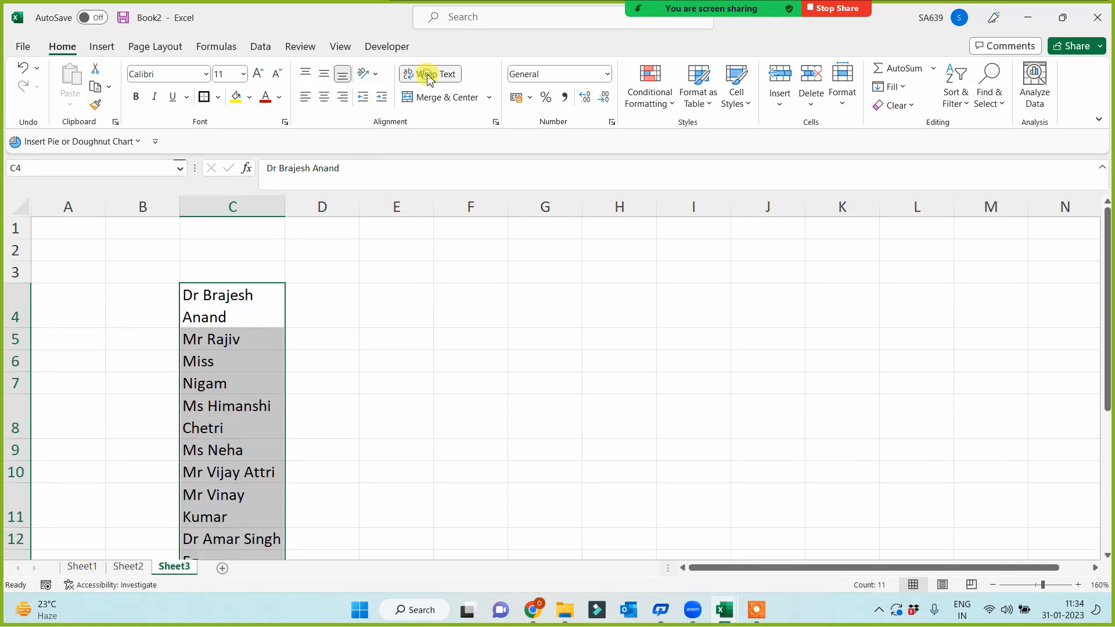
scroll(252, 356, "down", 2)
scroll(249, 407, "up", 1)
scroll(249, 410, "up", 1)
left_click_drag(285, 208, 400, 207)
scroll(372, 391, "down", 1)
scroll(372, 390, "down", 3)
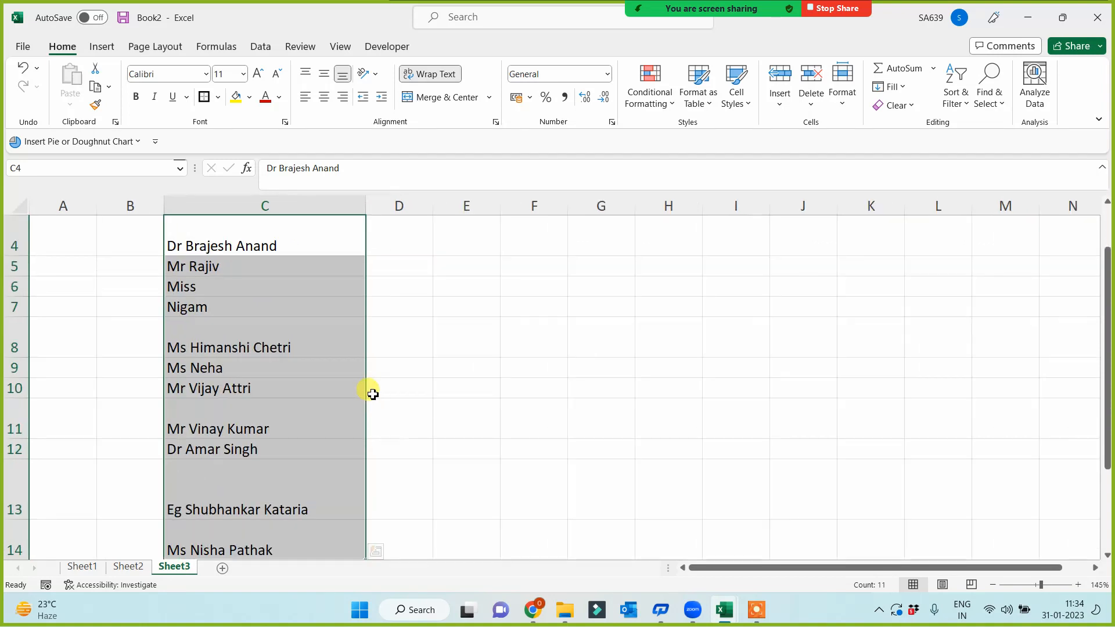
left_click_drag(327, 205, 329, 205)
left_click_drag(249, 266, 238, 498)
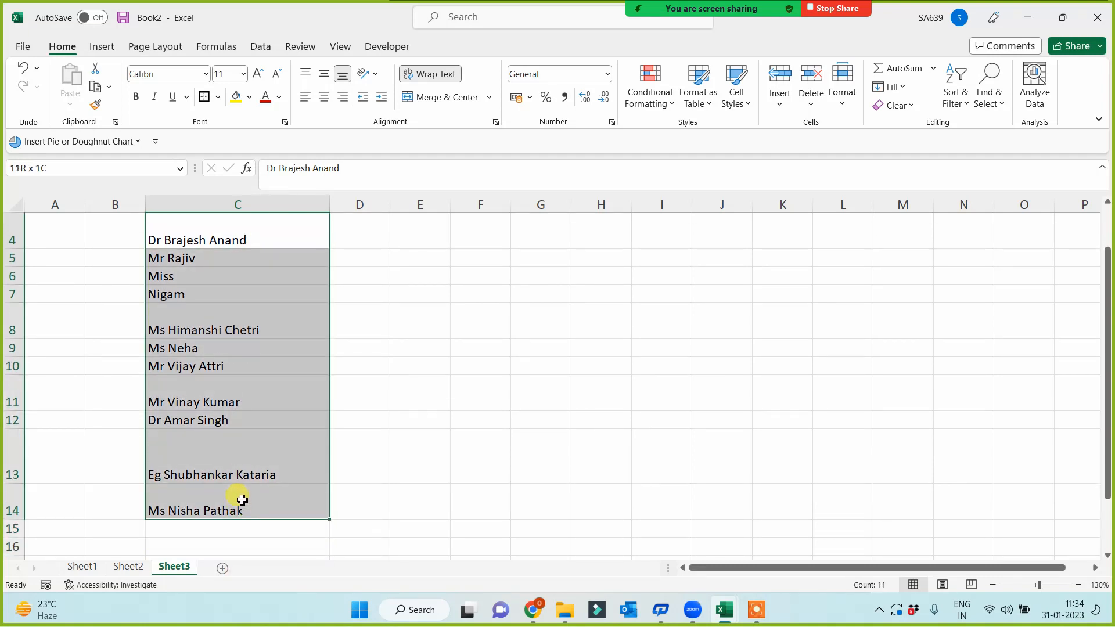
- Enable Shrink to fit in Format Cells Alignment for the names, then narrow column C
right_click(227, 361)
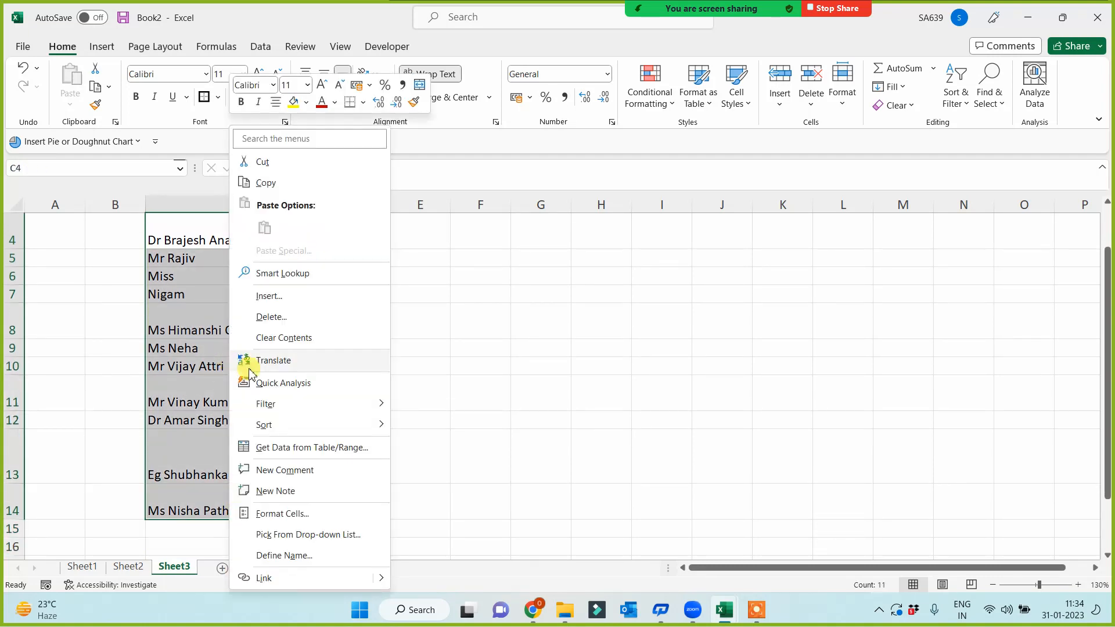
left_click(268, 514)
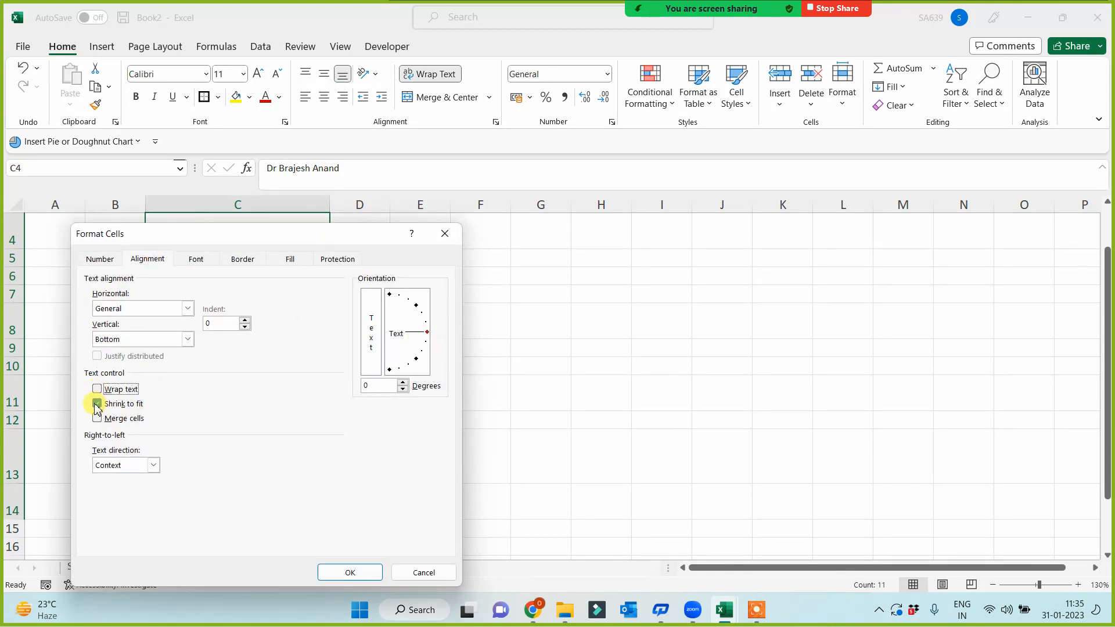
left_click(97, 405)
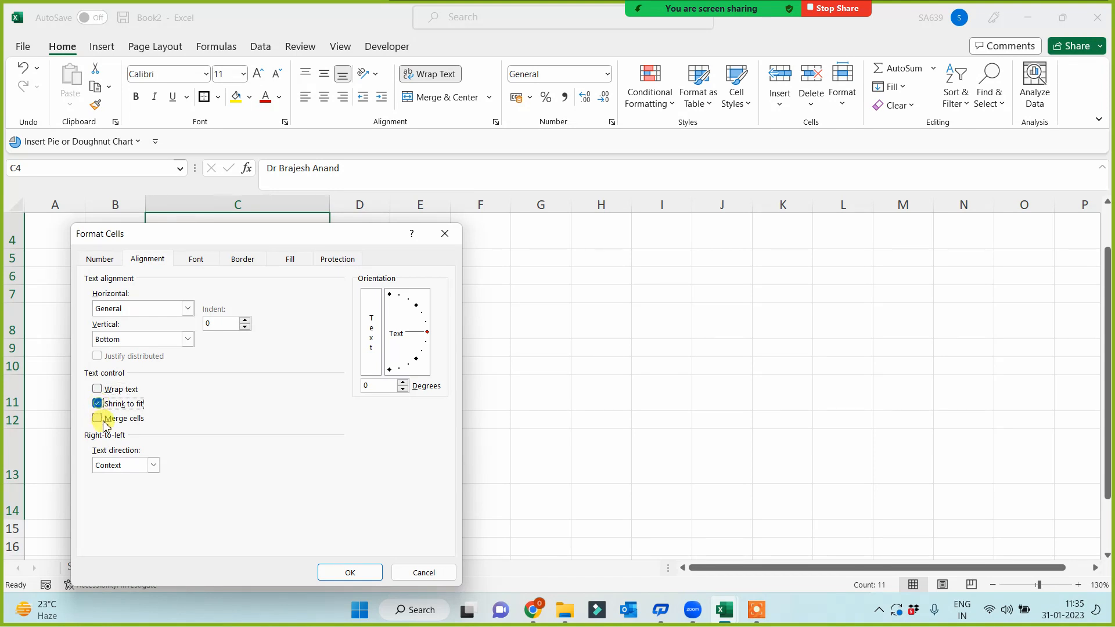
left_click(352, 572)
left_click(395, 465)
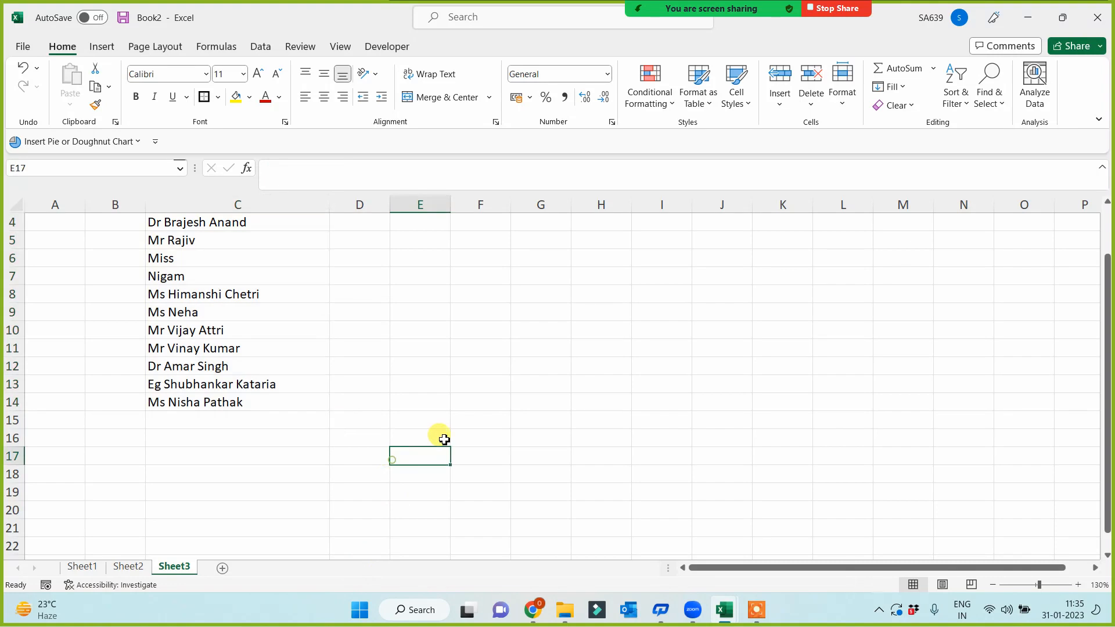
scroll(487, 407, "up", 1)
left_click_drag(330, 208, 269, 248)
- Narrow column C further, then review the topic cells A1:A4 on Sheet1
left_click_drag(266, 205, 233, 220)
left_click(100, 567)
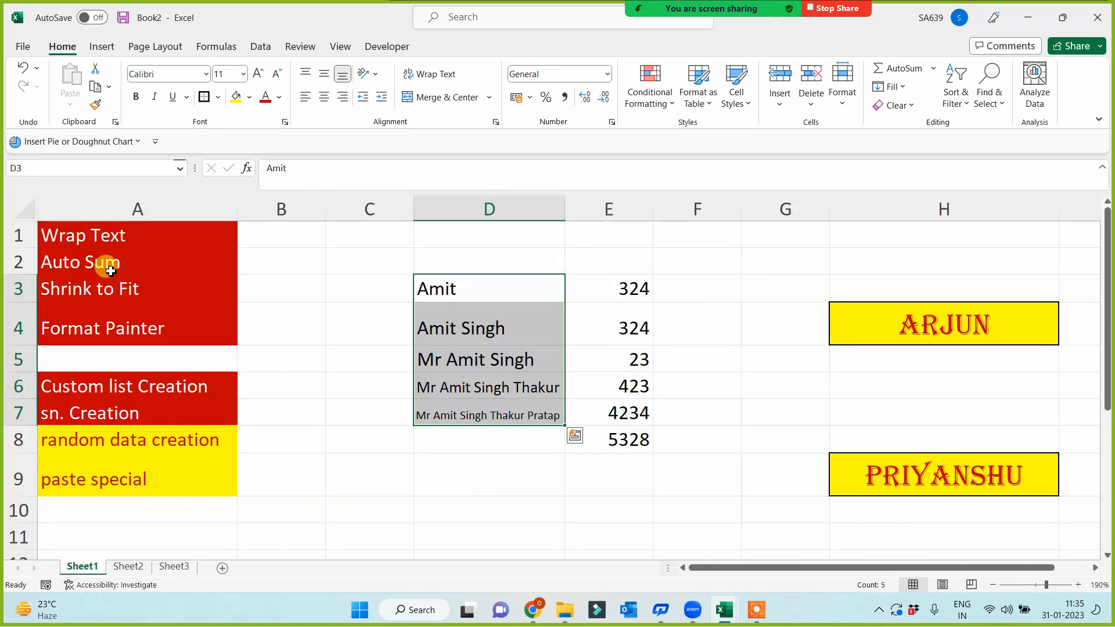
left_click_drag(128, 228, 122, 326)
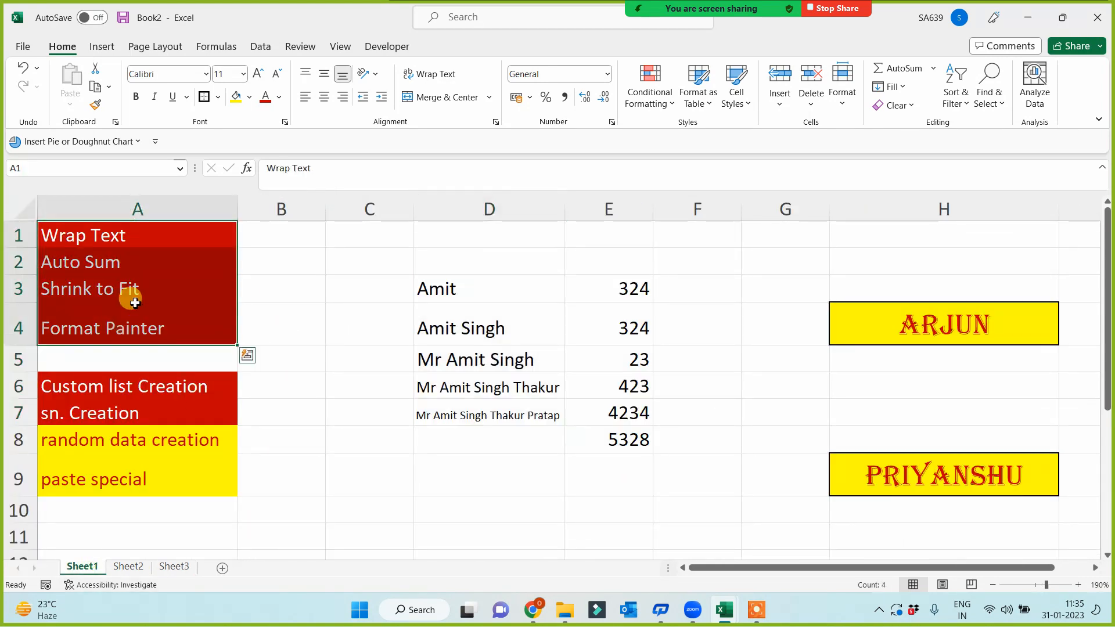
left_click(121, 233)
left_click(123, 263)
left_click(130, 291)
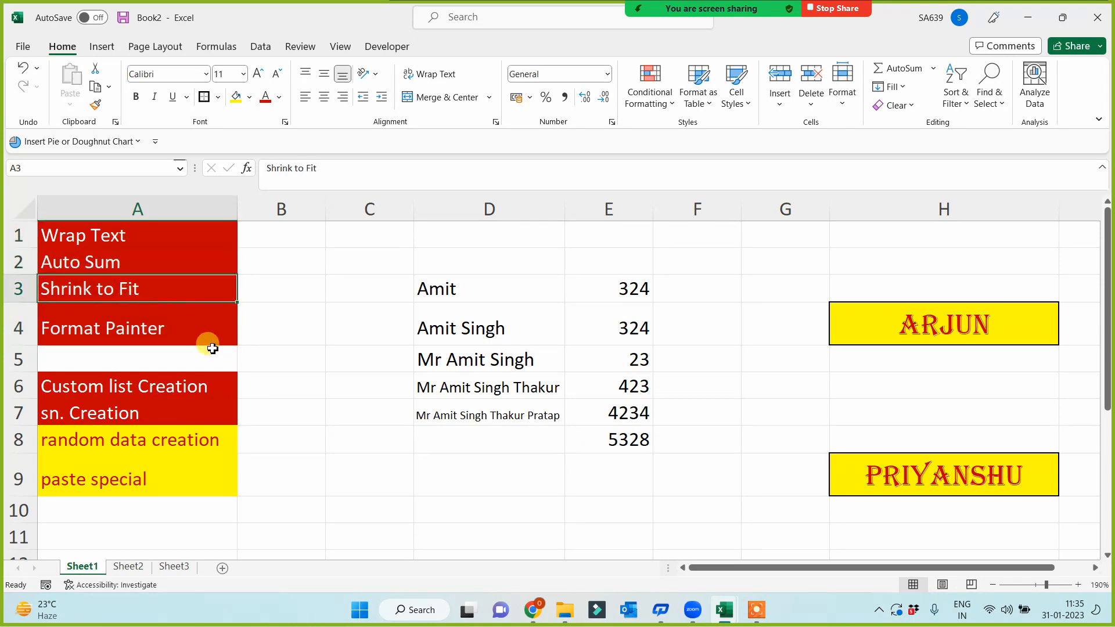
left_click(175, 326)
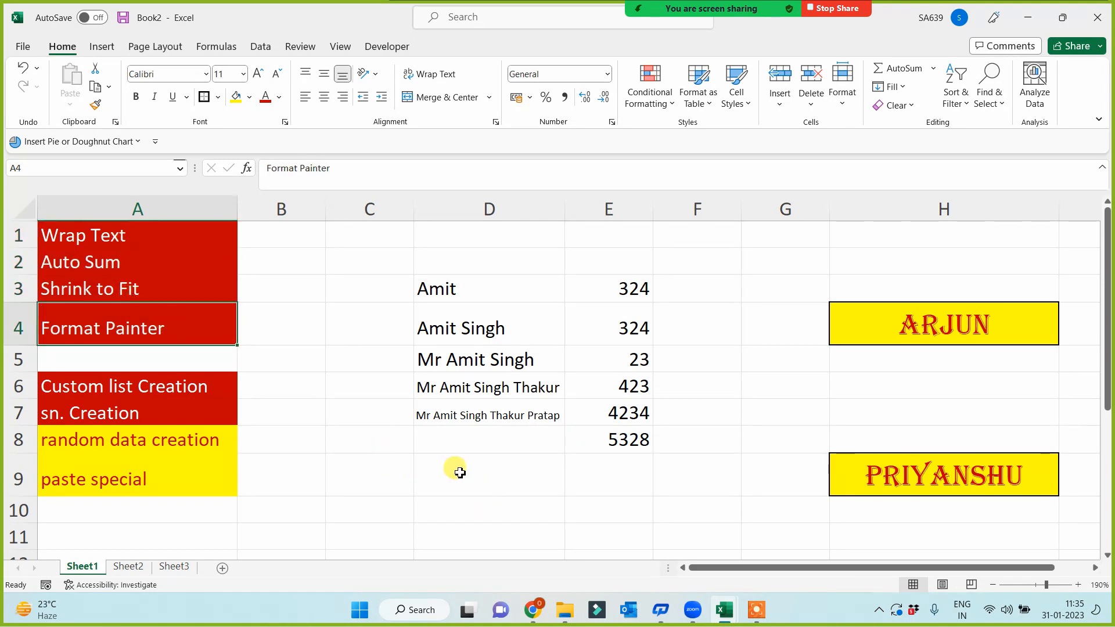
- Paint D3's plain style onto H4, then H9's yellow bordered Algerian style onto H4
left_click(460, 291)
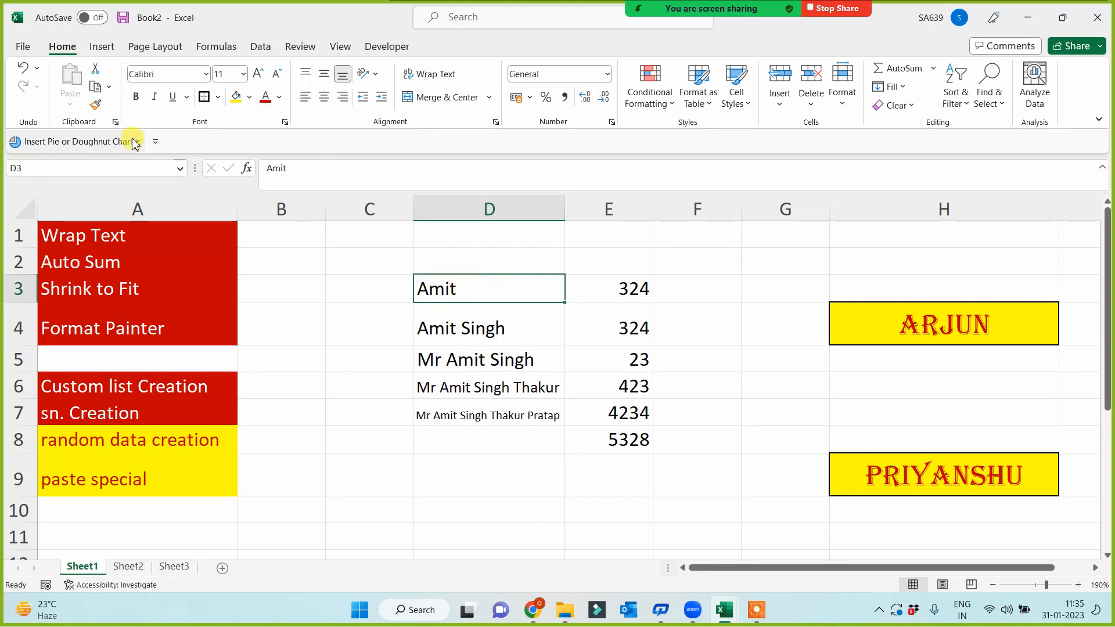
left_click(95, 105)
left_click(887, 337)
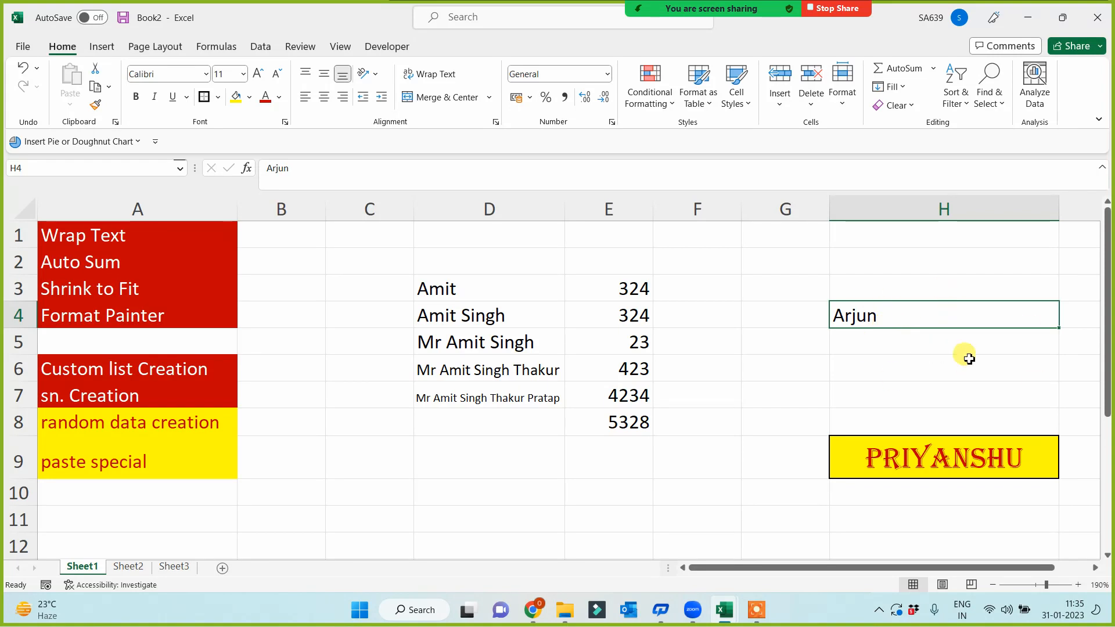
left_click_drag(464, 288, 914, 316)
left_click(882, 357)
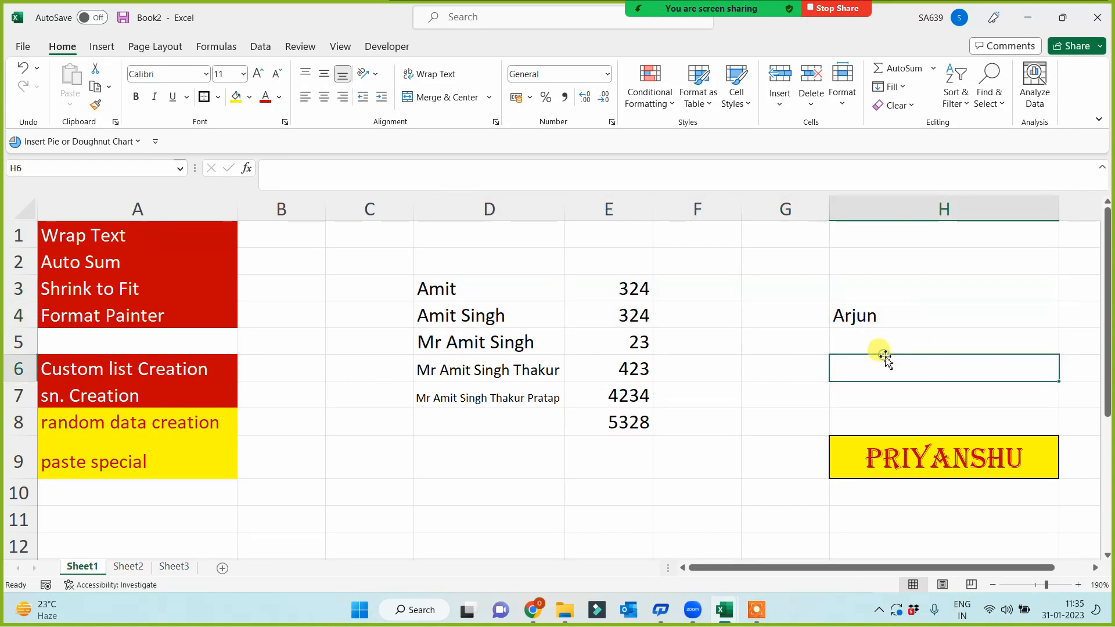
left_click(911, 458)
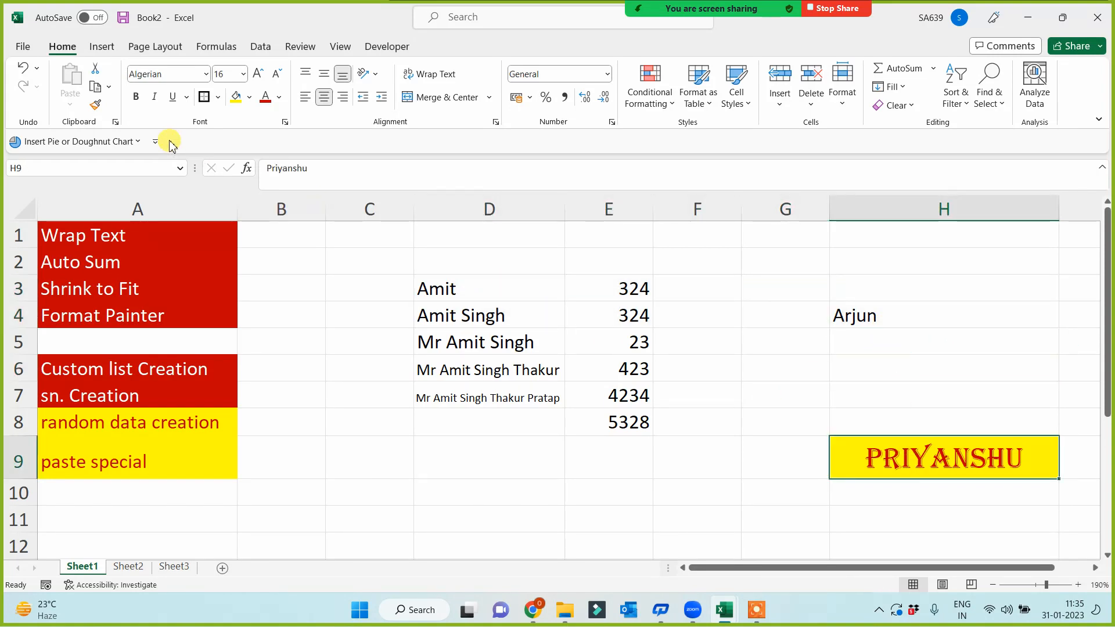
left_click(95, 105)
left_click(891, 316)
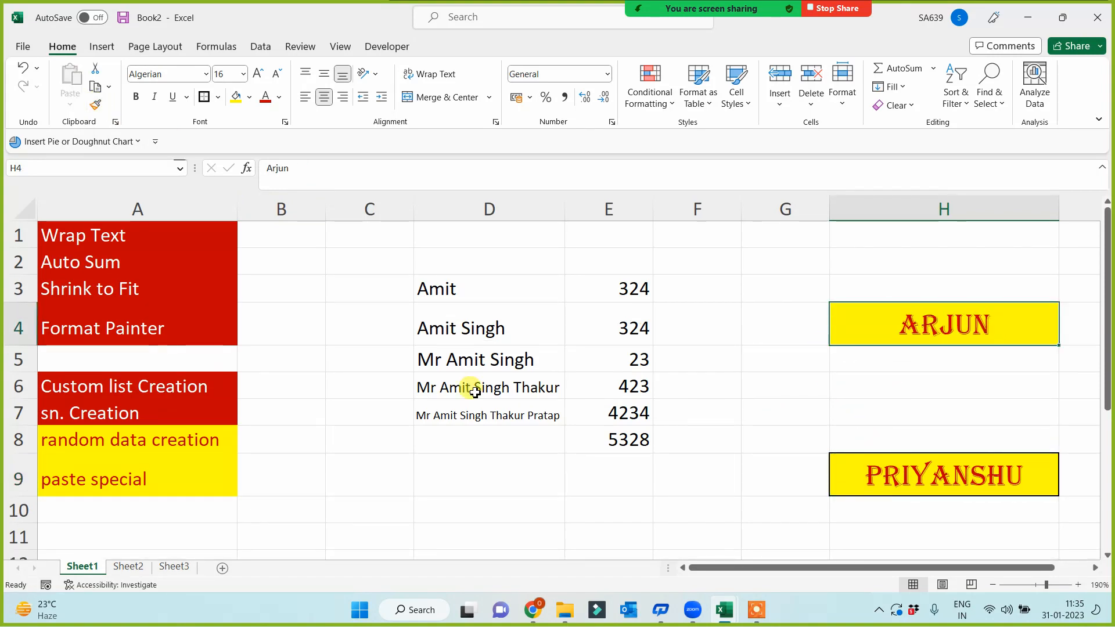
- Paint A2's red fill and white text onto A4, then from A4 onto A8:A9
left_click(102, 438)
left_click(96, 105)
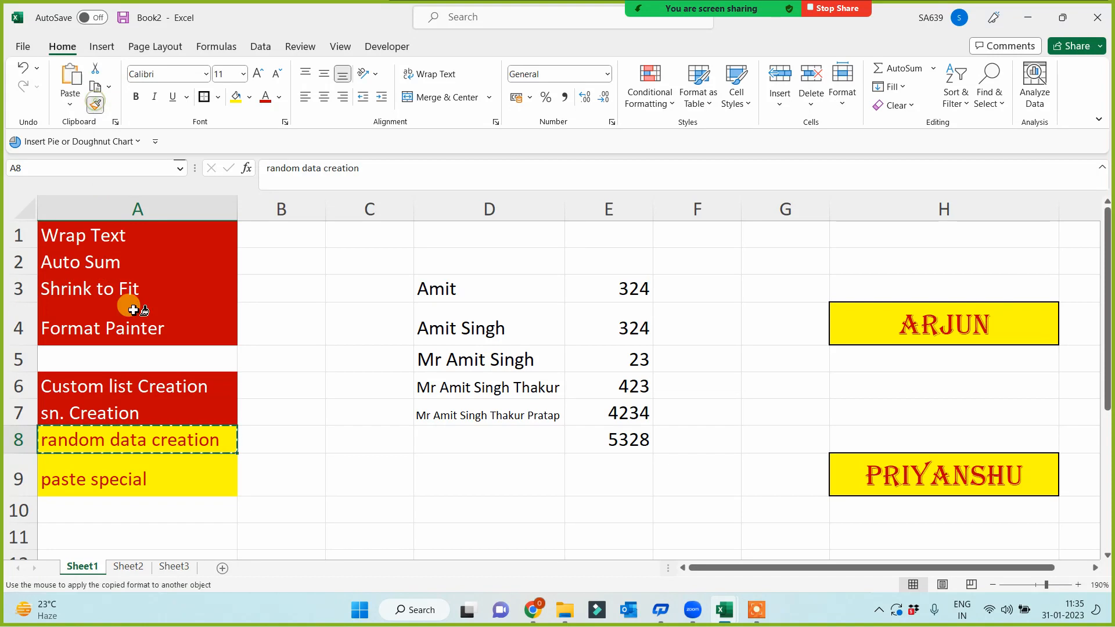
left_click(131, 322)
left_click(161, 252)
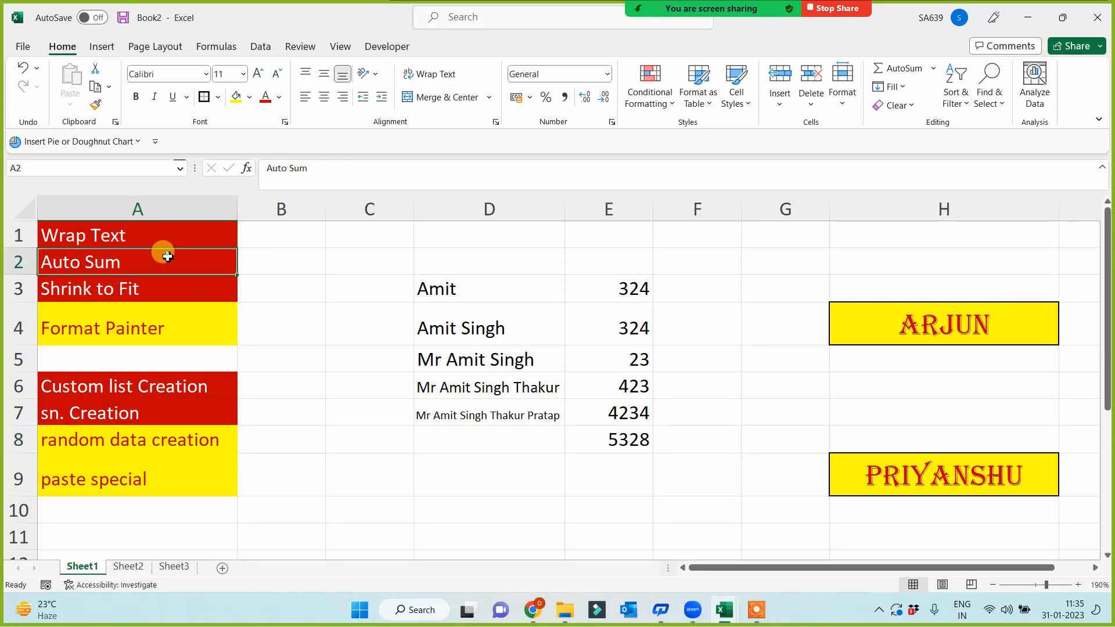
left_click(95, 105)
left_click(131, 318)
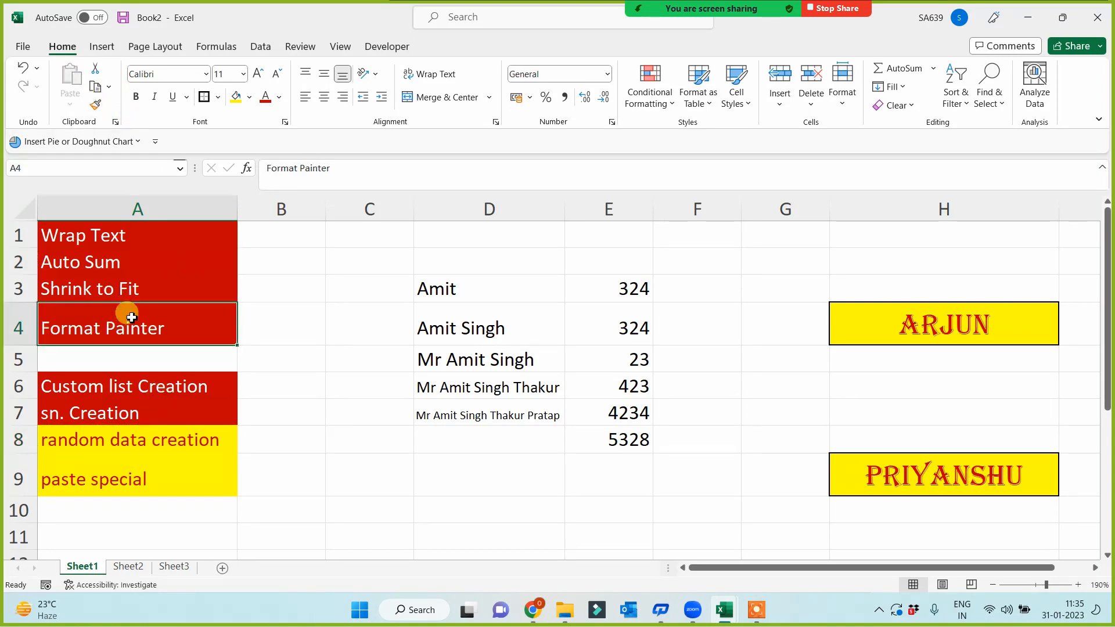
left_click(97, 106)
mouse_move(99, 441)
left_mouse_down()
mouse_move(99, 482)
mouse_move(96, 469)
left_mouse_up()
- Review the red topic cells in column A and add a new blank Sheet4
left_click(83, 232)
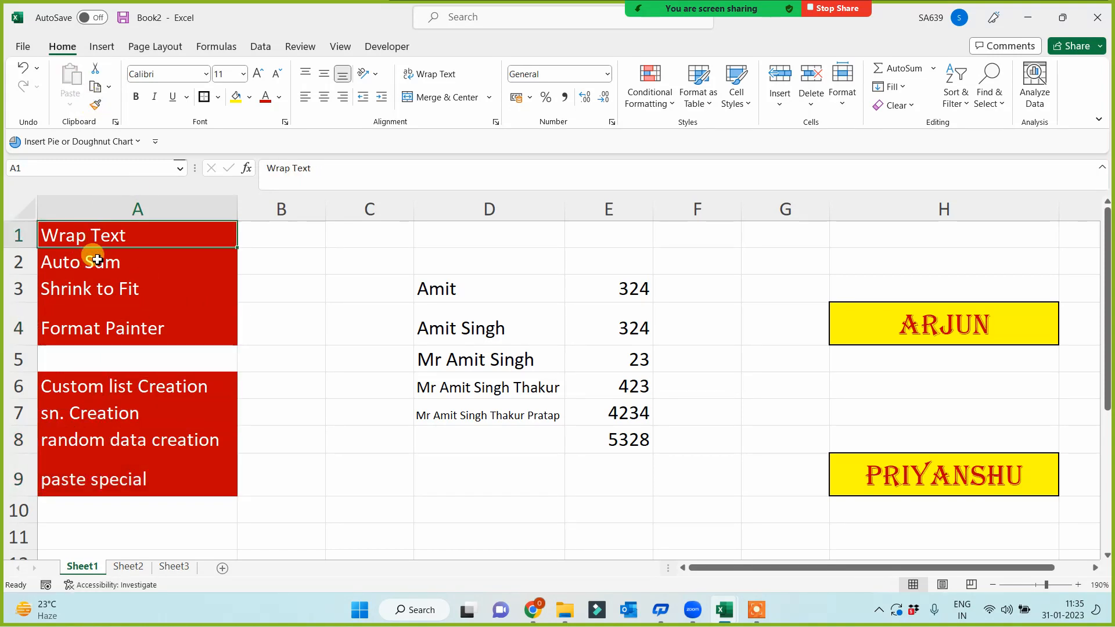
left_click(92, 257)
left_click(102, 288)
left_click(103, 329)
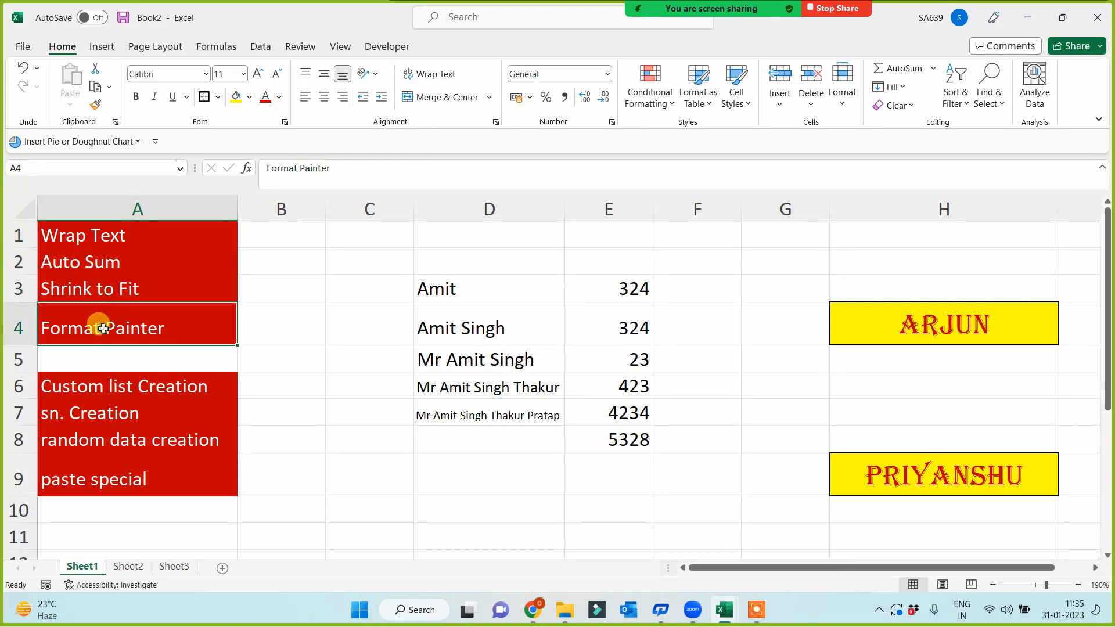
left_click(80, 434)
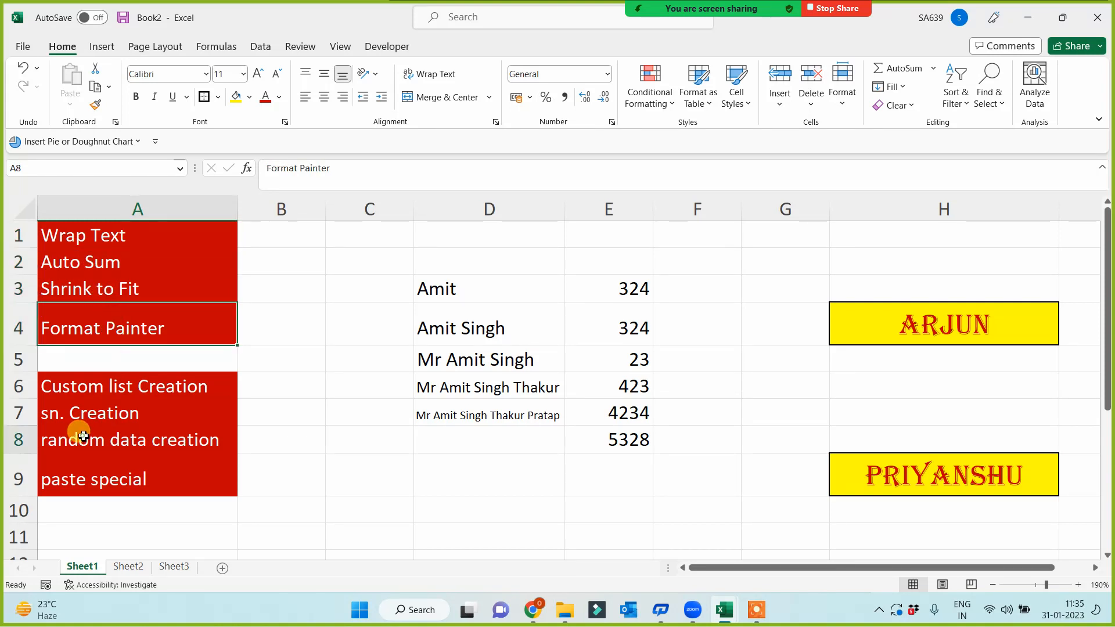
left_click(97, 483)
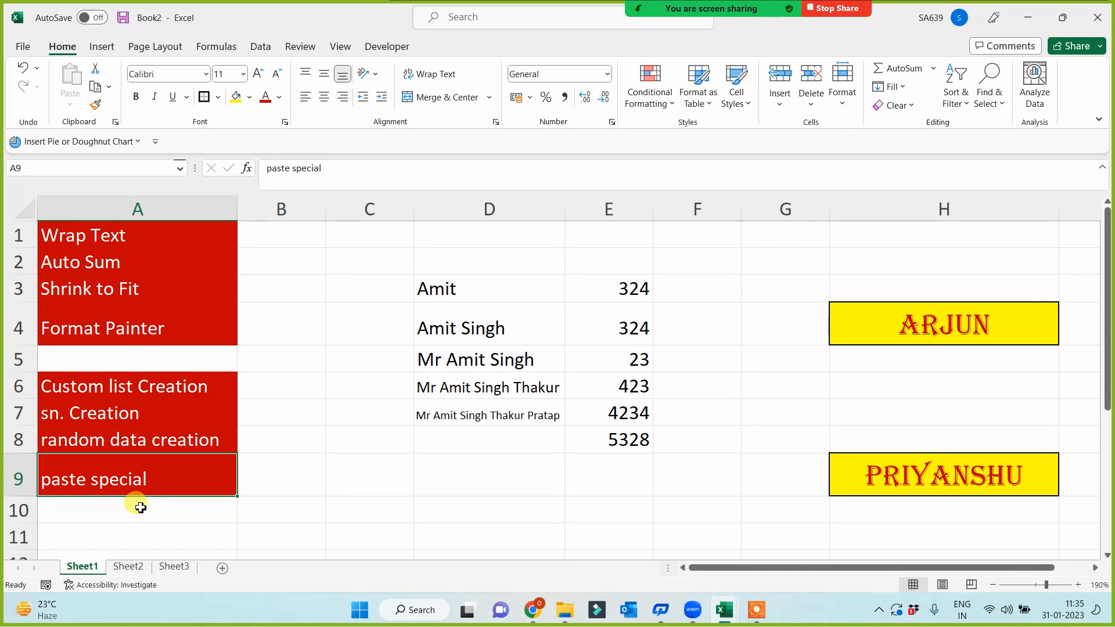
left_click_drag(95, 386, 106, 411)
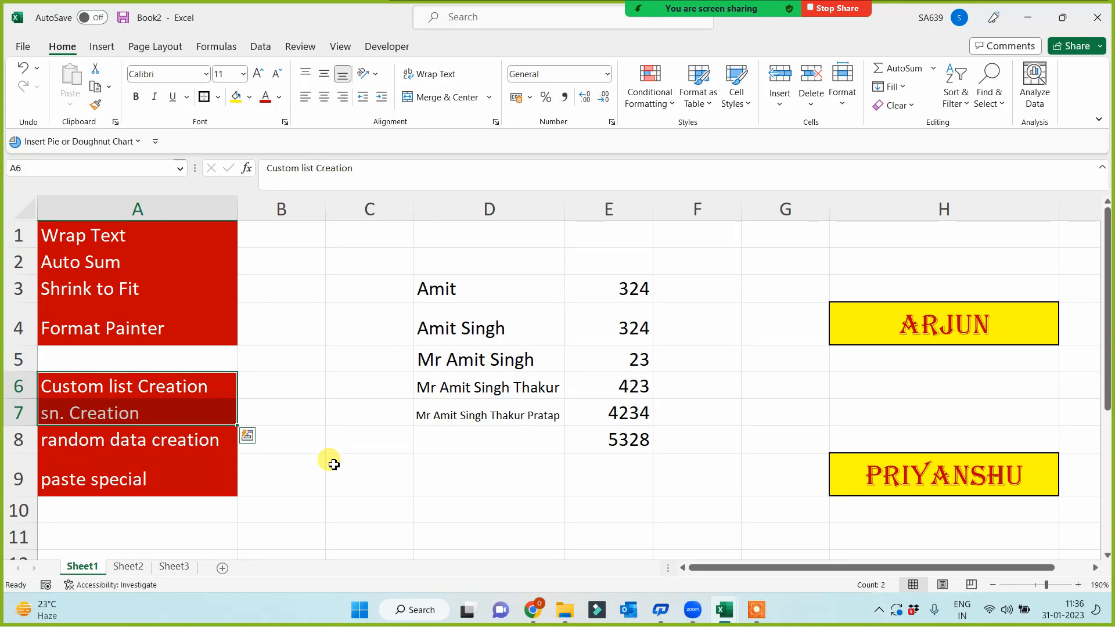
left_click(123, 383)
left_click(114, 409)
left_click(354, 479)
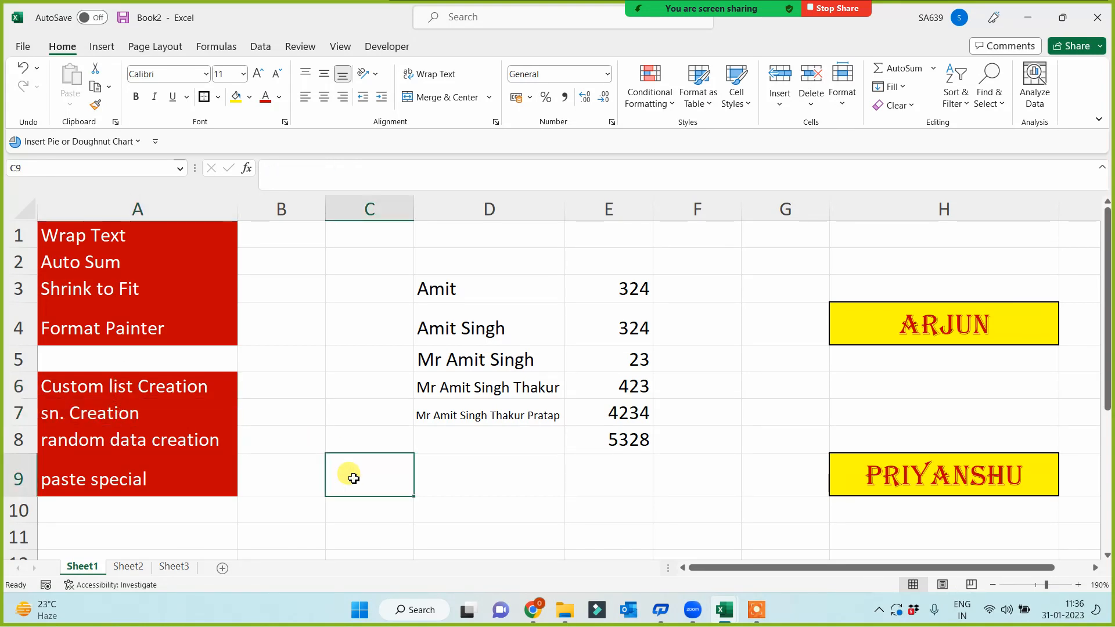
left_click(222, 568)
- Enter the heading 'Roll No.' in A1
scroll(370, 443, "up", 4)
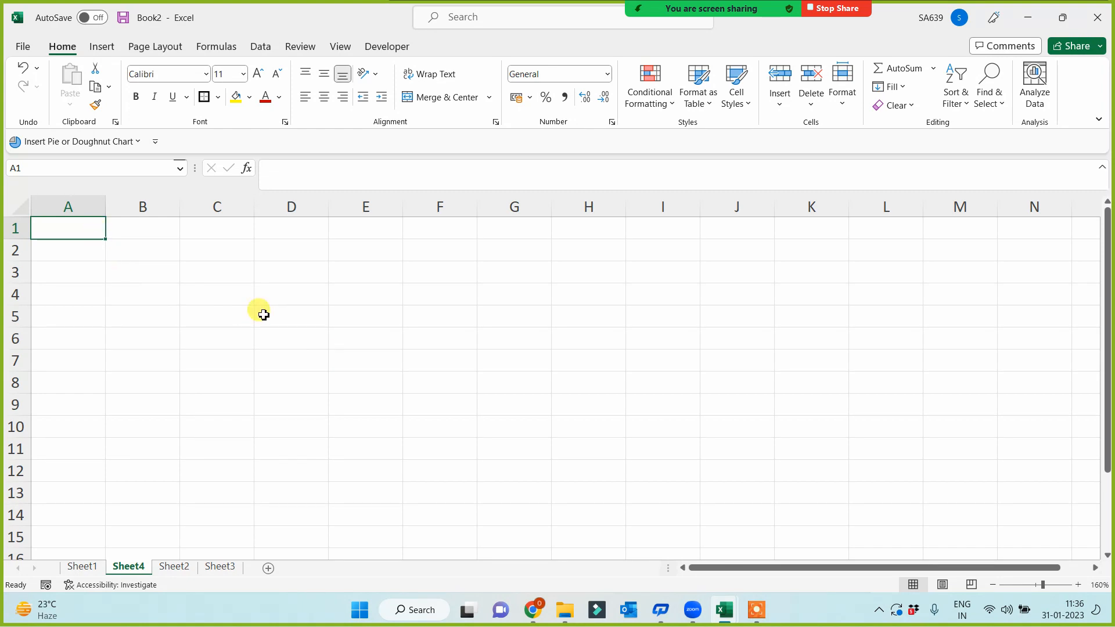
type("Rol")
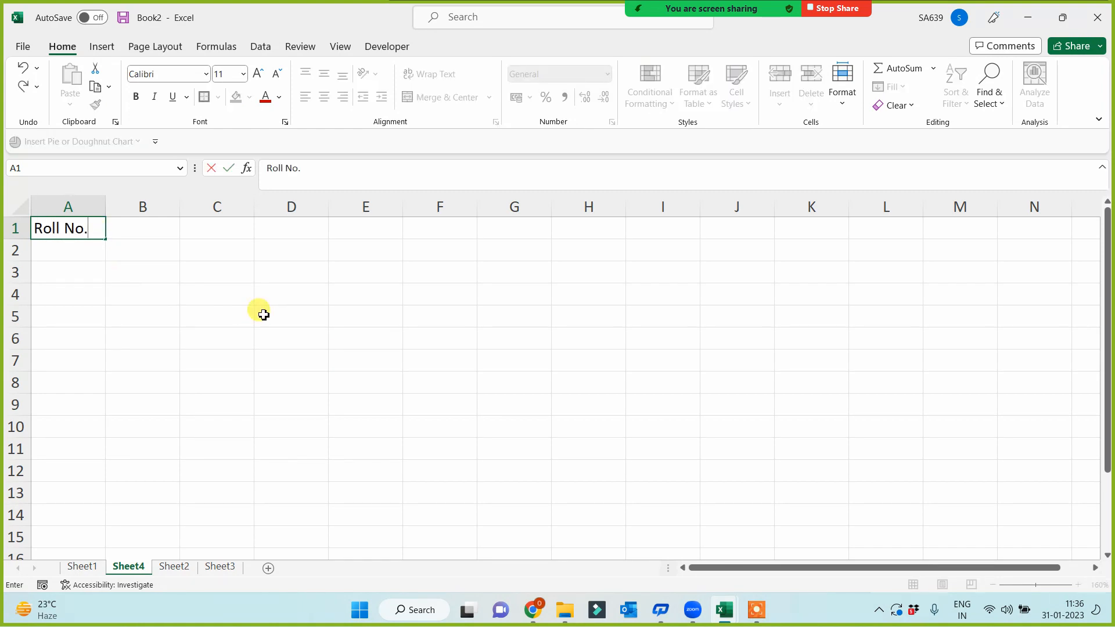
type("l No.")
key("Return")
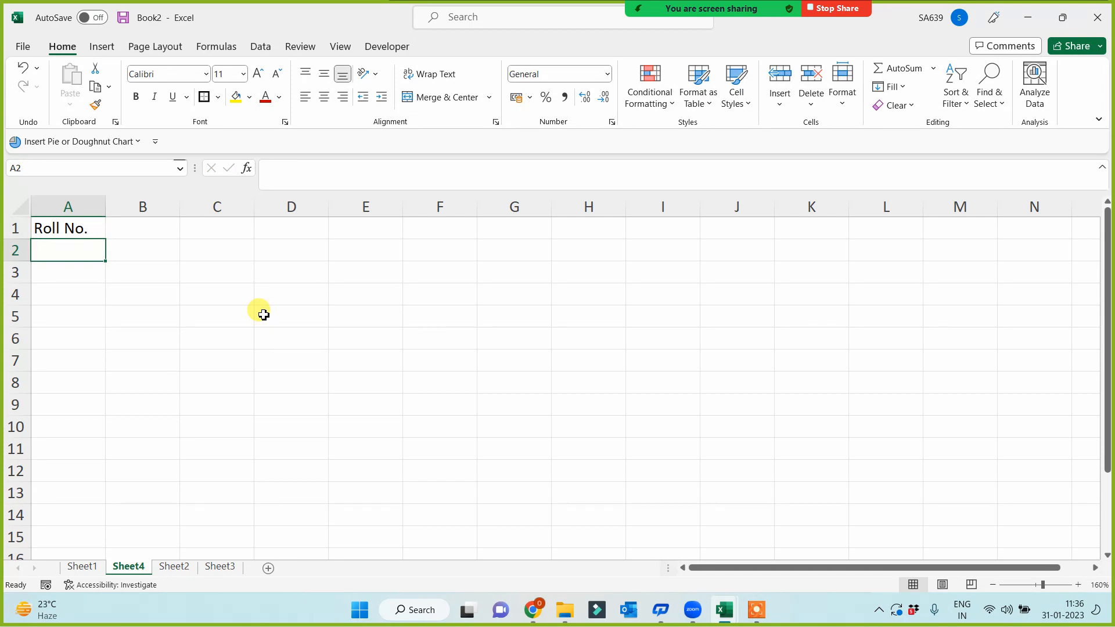
- Enter numbers 1 to 5 under the heading, then clear 3–5, keeping 1 and 2
type("1")
key("Return")
type("2")
key("Return")
type("3")
key("Return")
type("4 5")
key("Return")
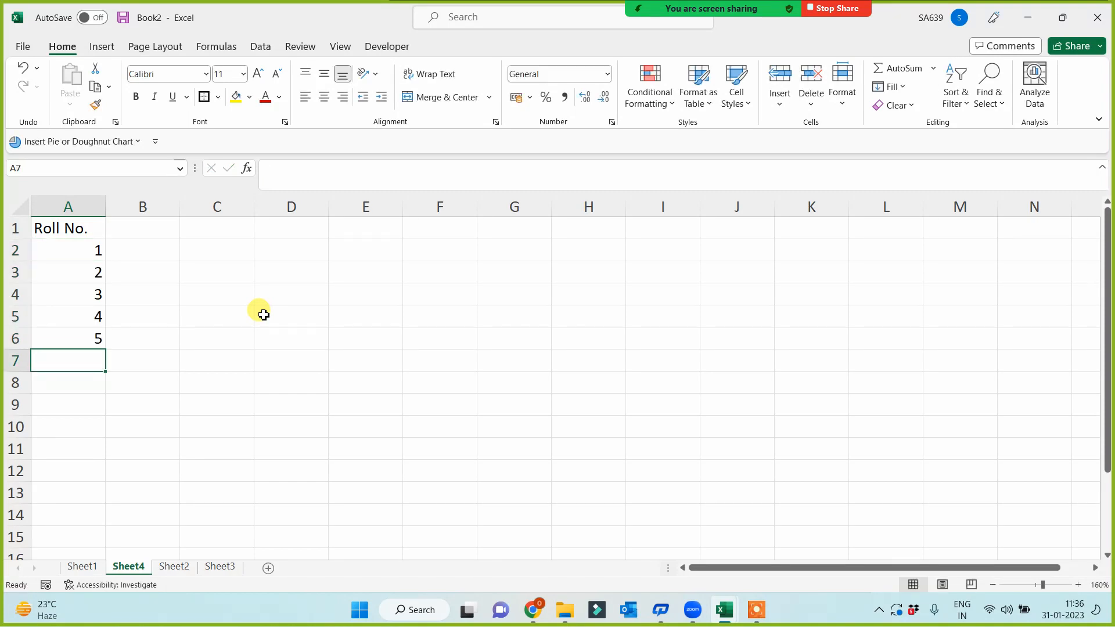
key("Up")
key("Up")
key("Up")
key("shift+Down")
key("shift+Down")
key("Delete")
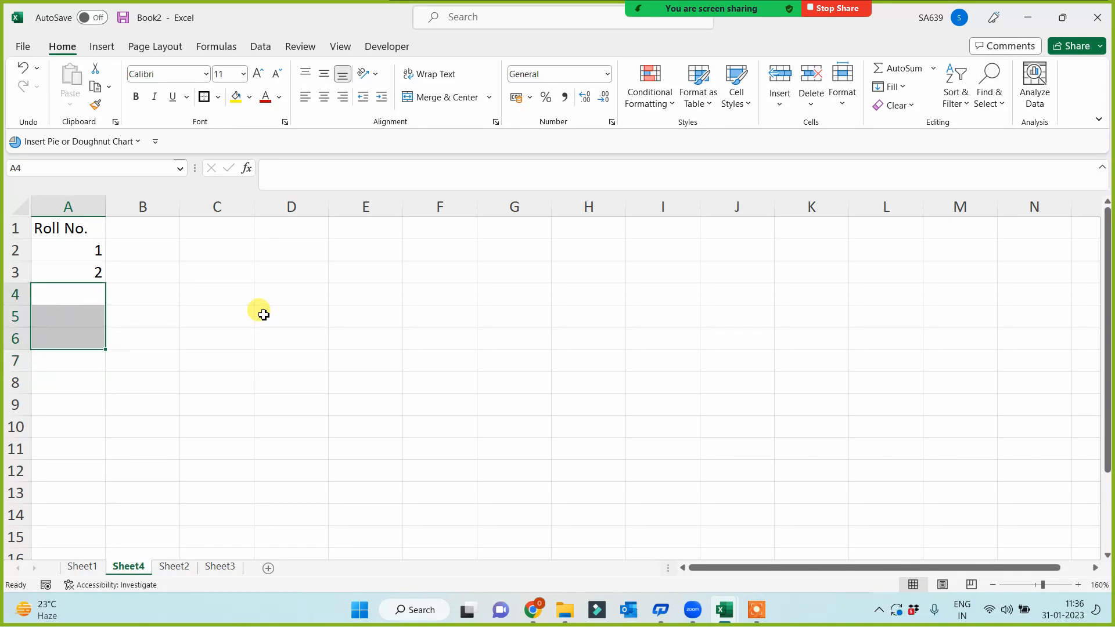
left_click(299, 360)
- Fill the 1, 2 pattern down to 738, then clear everything except the 1 in A2
left_click_drag(75, 254, 46, 514)
left_click(49, 458)
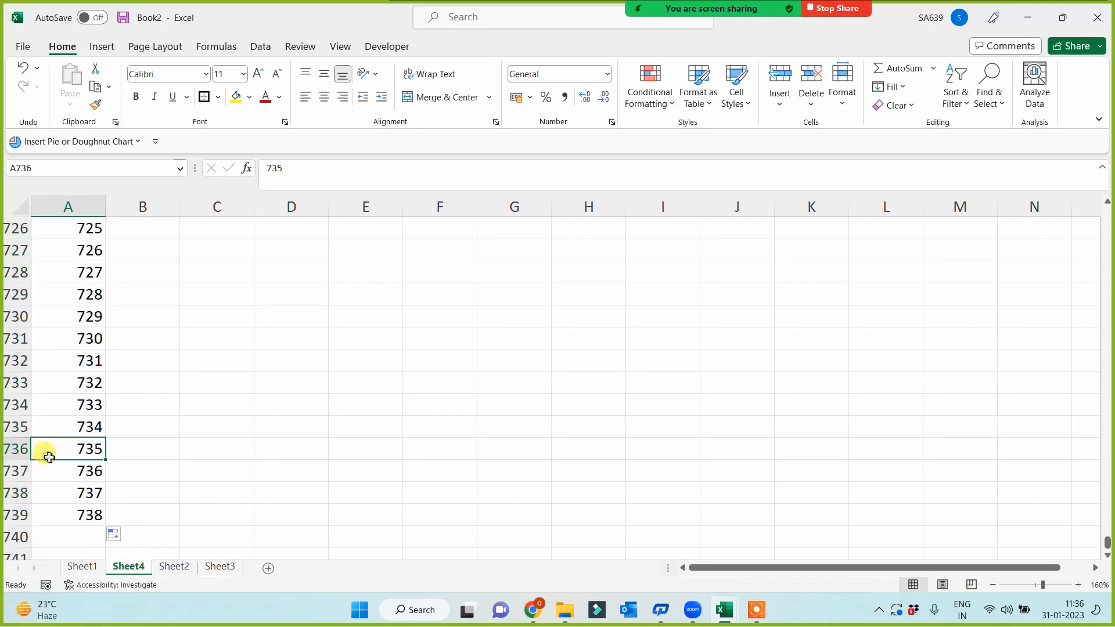
key("ctrl+Up")
key("Down")
key("Down")
key("Down")
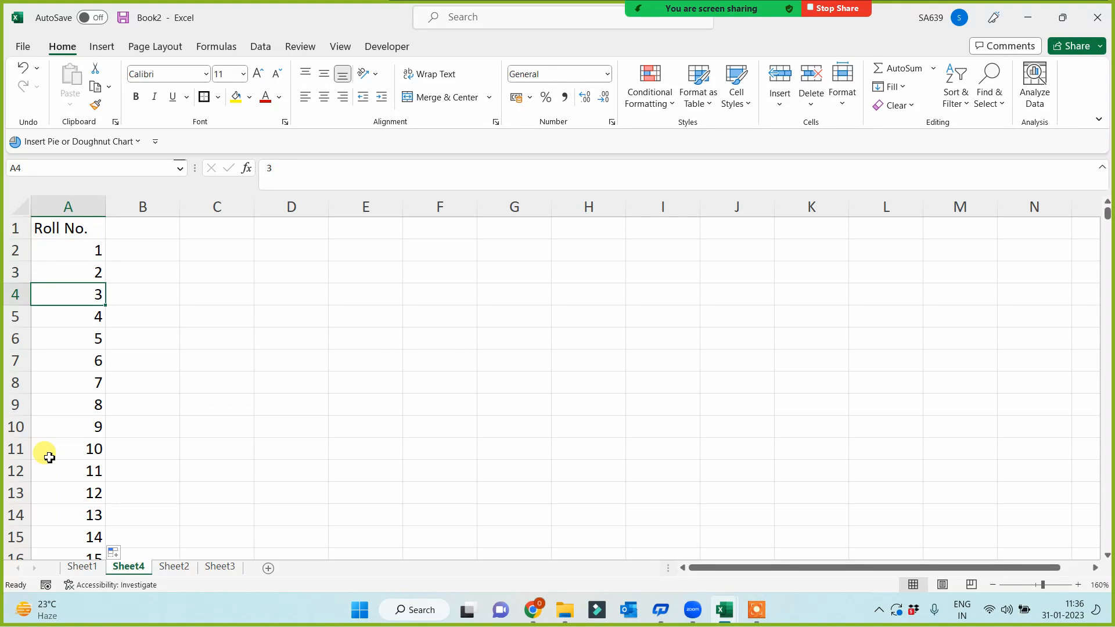
key("ctrl+shift+Down")
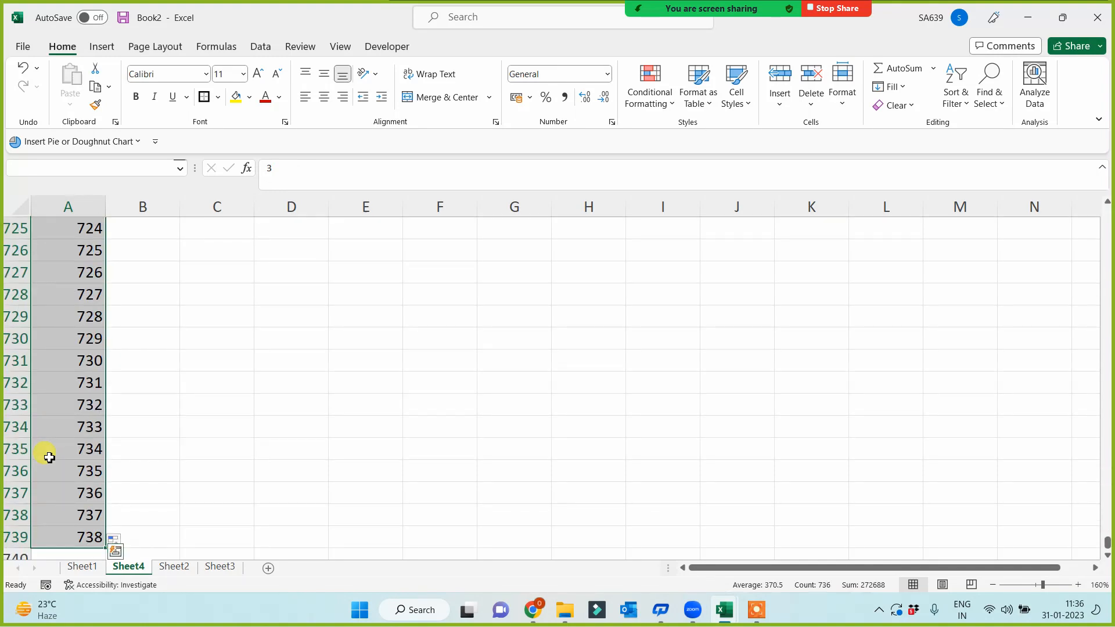
key("ctrl+BackSpace")
left_click(74, 273)
key("Delete")
left_click(69, 248)
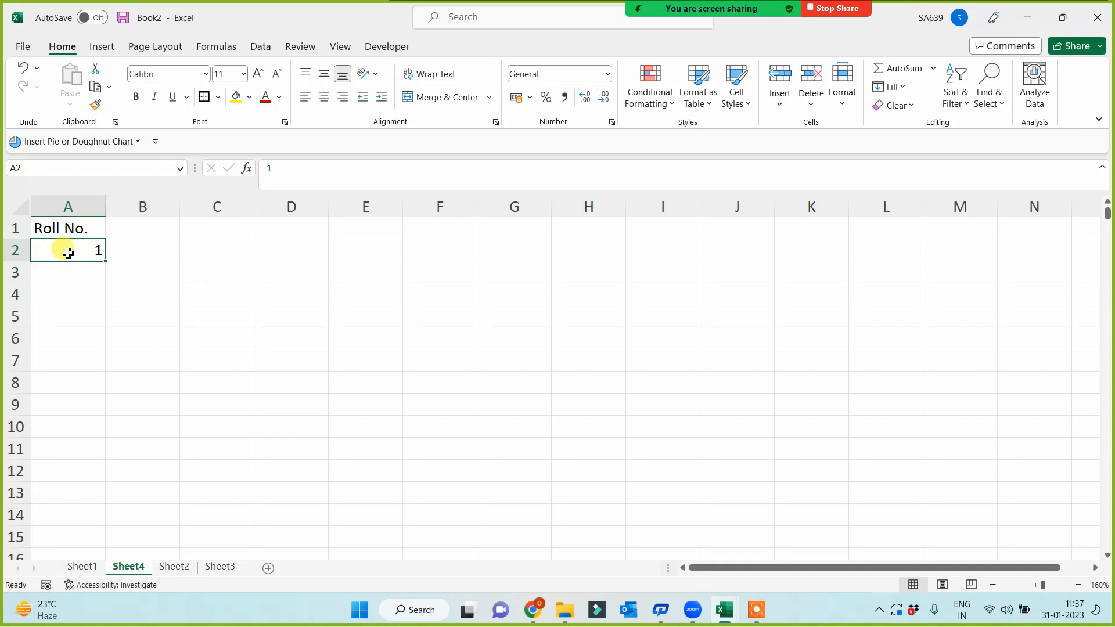
- Fill column A with a linear series from 1, step value 1, stop value 1000000
left_click(894, 87)
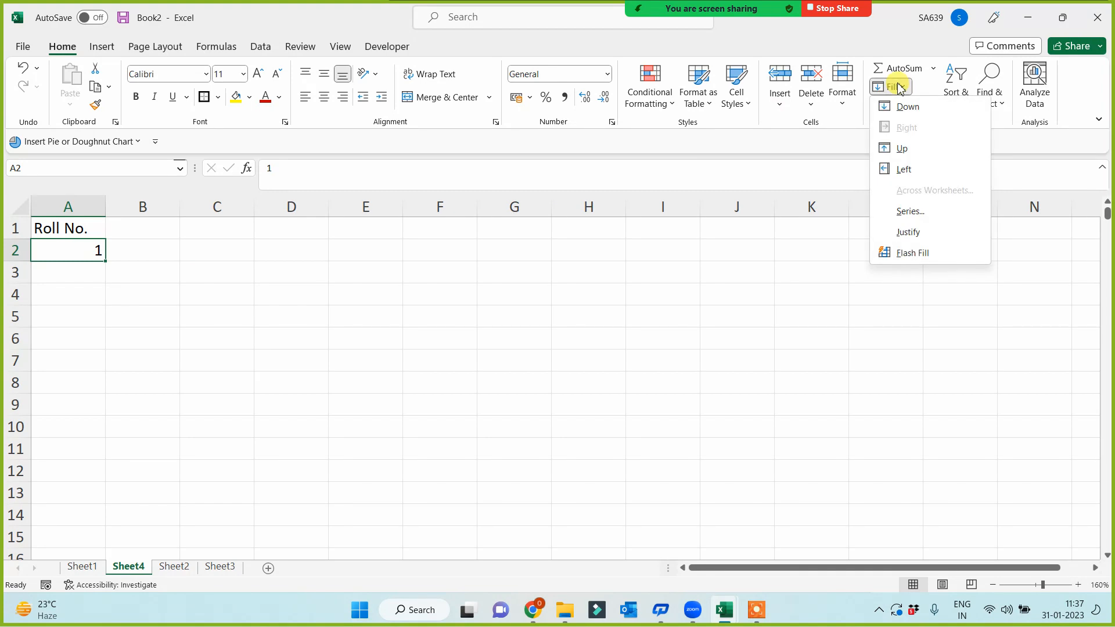
left_click(909, 212)
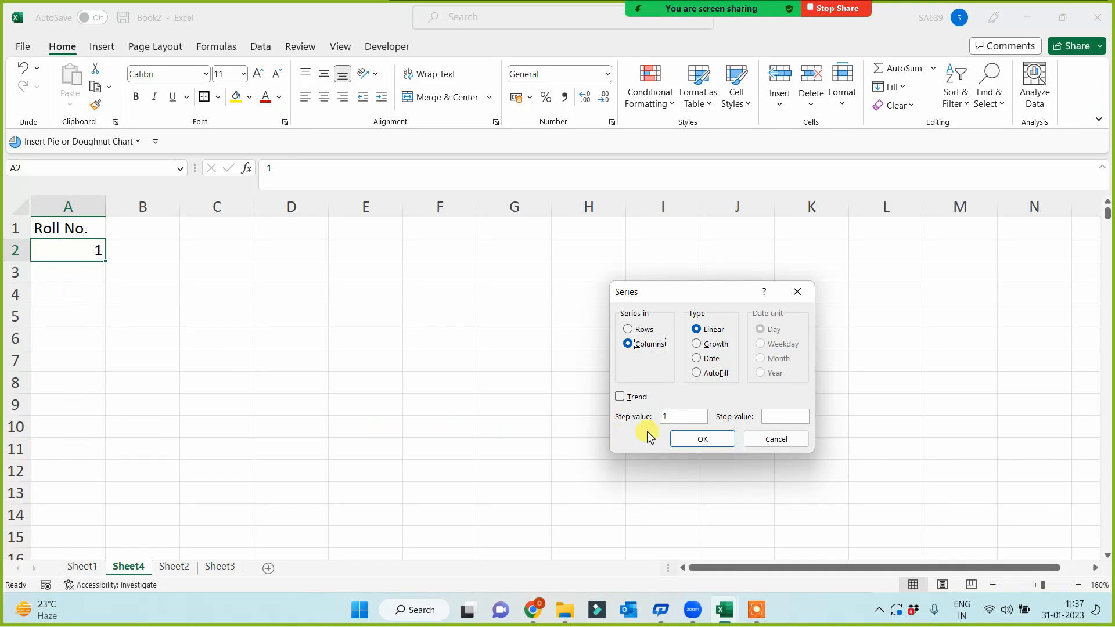
left_click(767, 416)
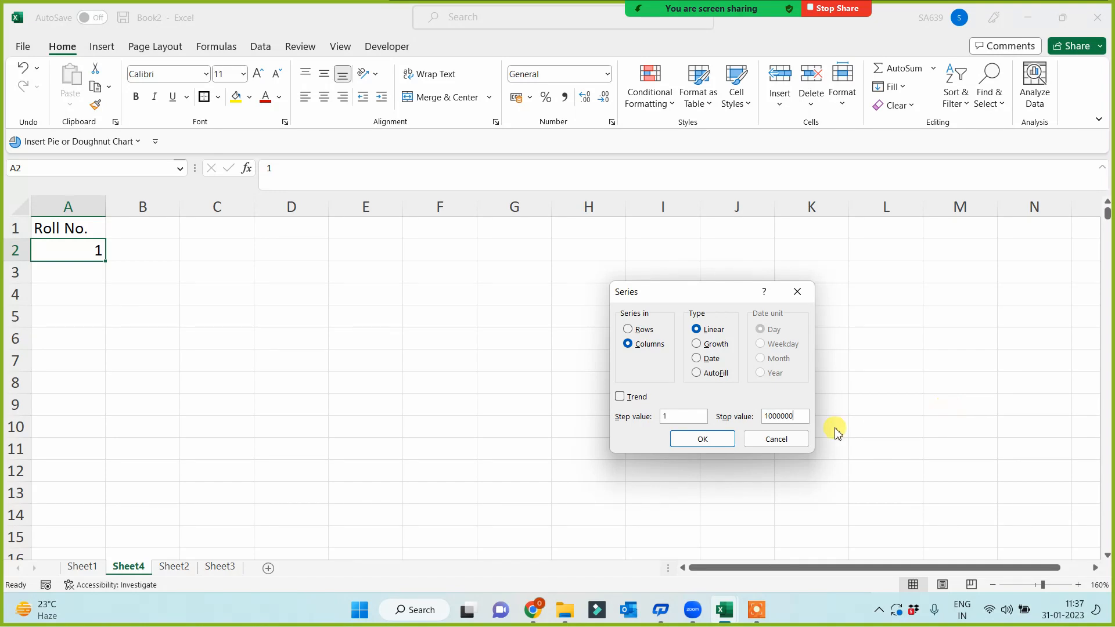
left_click(698, 442)
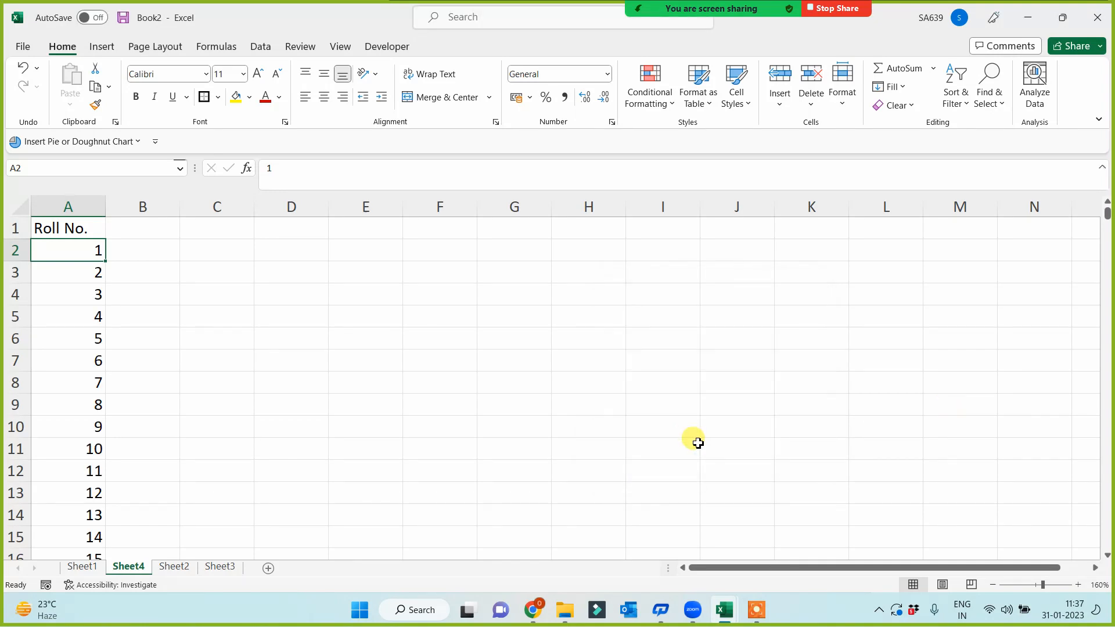
- Insert the serial number tutorial picture from the Basic Excel folder at cell C2
left_click(222, 246)
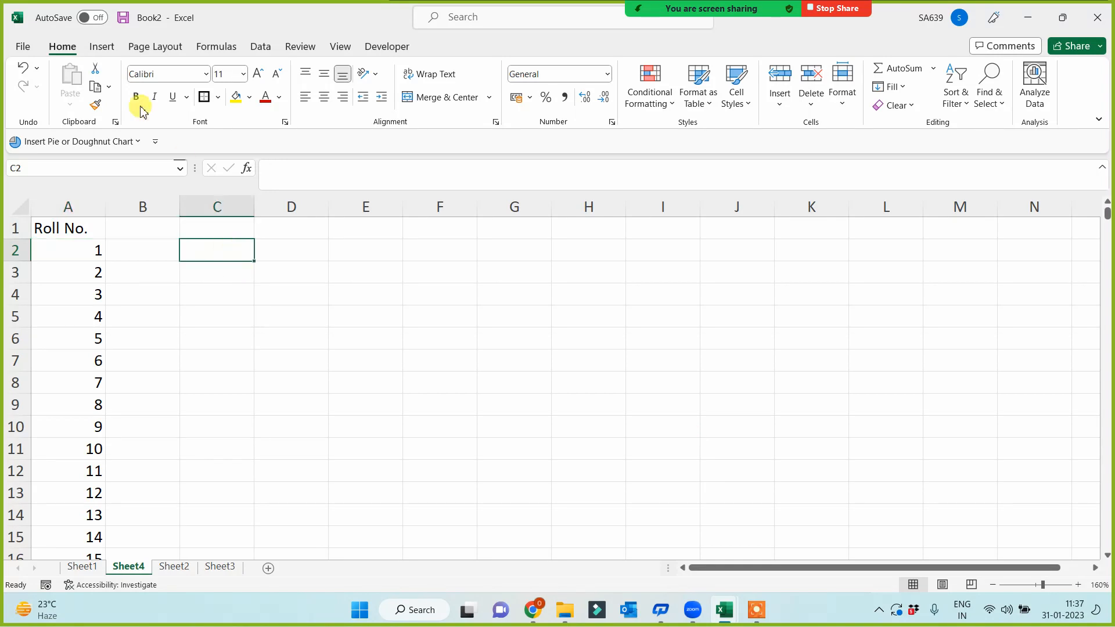
left_click(104, 46)
left_click(184, 87)
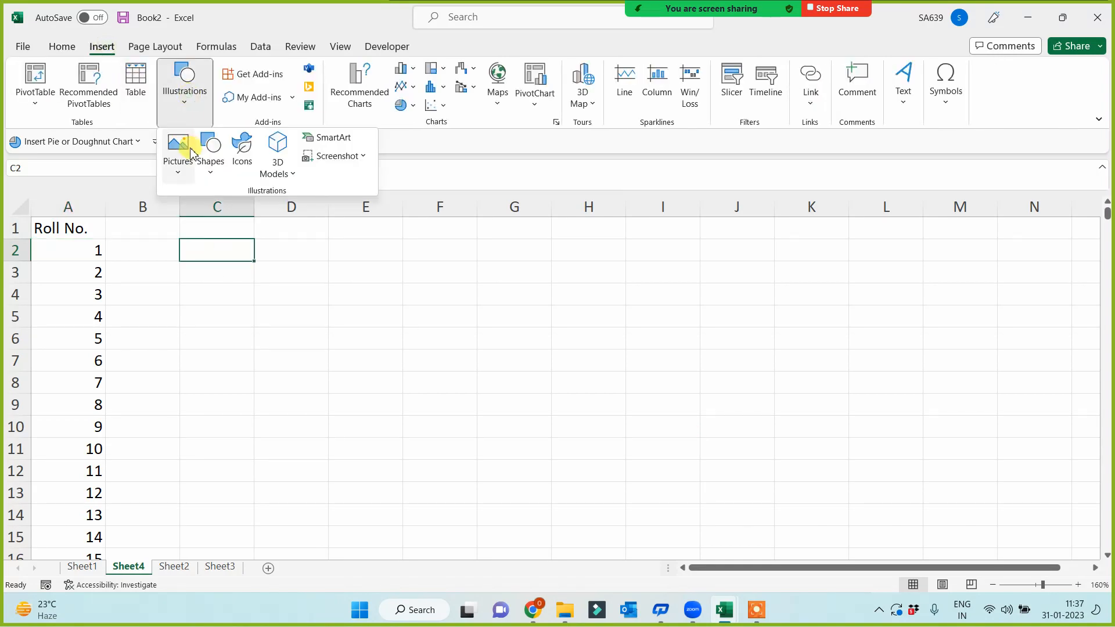
left_click(176, 148)
left_click(198, 219)
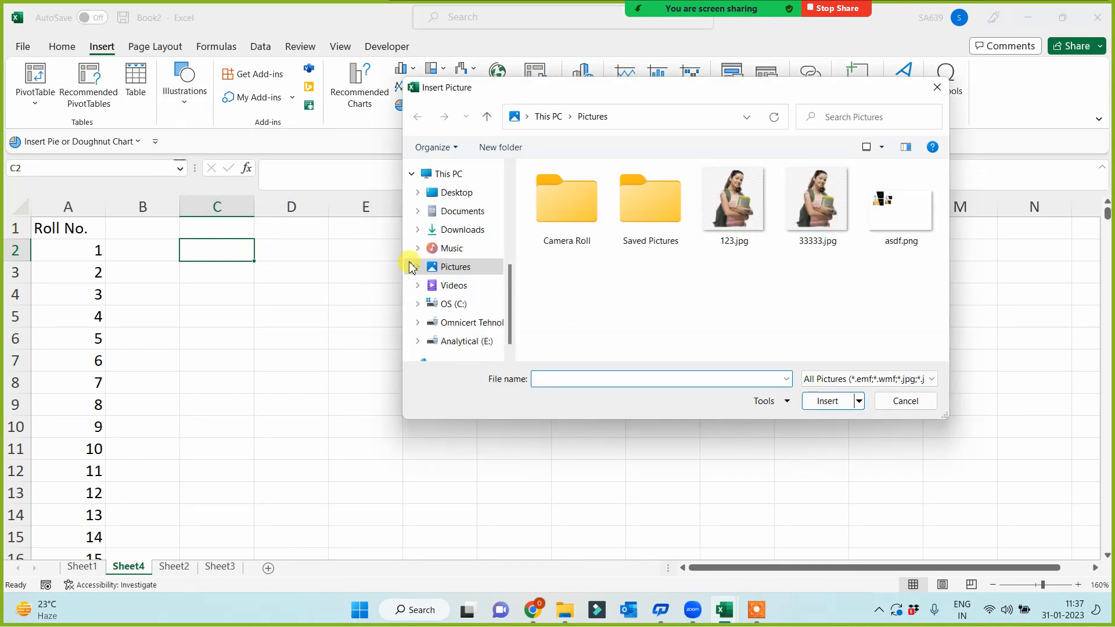
scroll(510, 256, "up", 4)
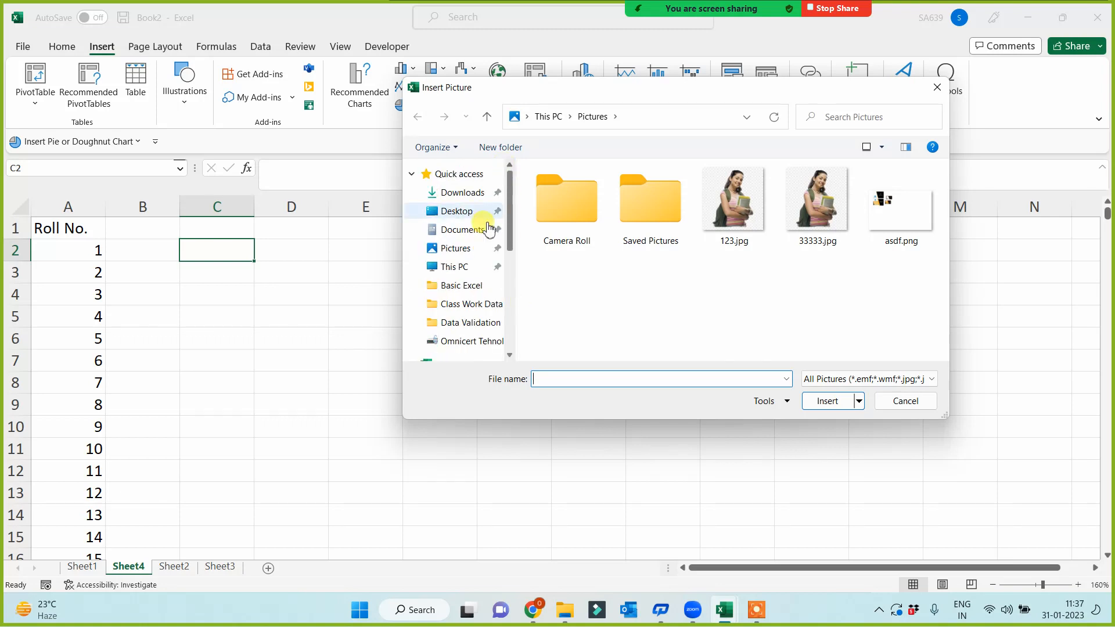
left_click(464, 286)
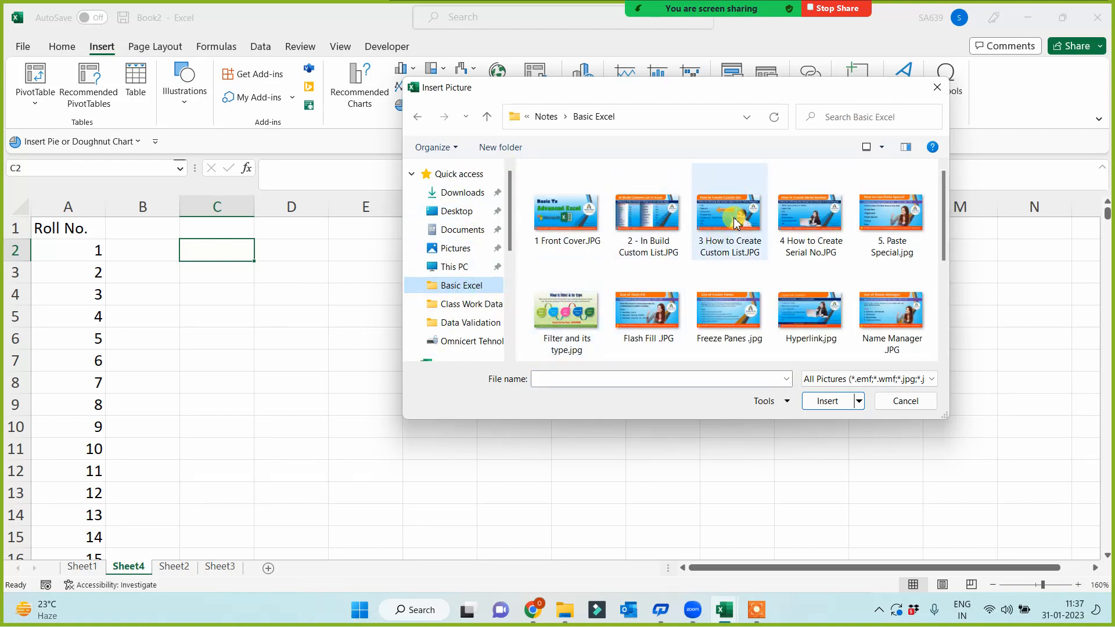
double_click(807, 218)
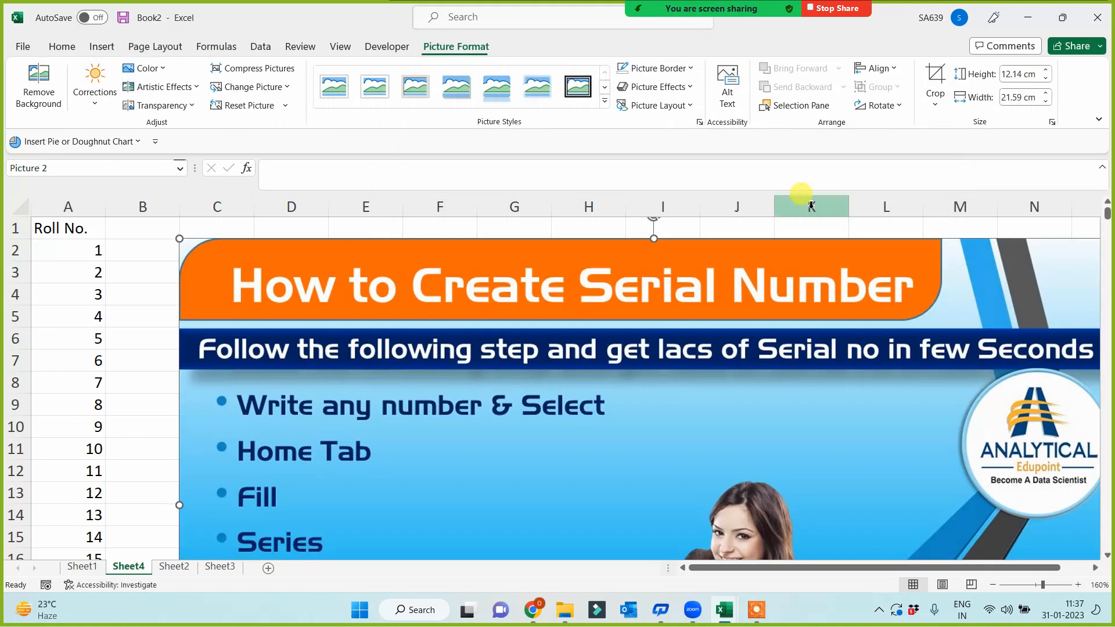
- Set the picture height to 6 cm, then enlarge it slightly from its corner
left_click(1014, 74)
type("6")
key("Return")
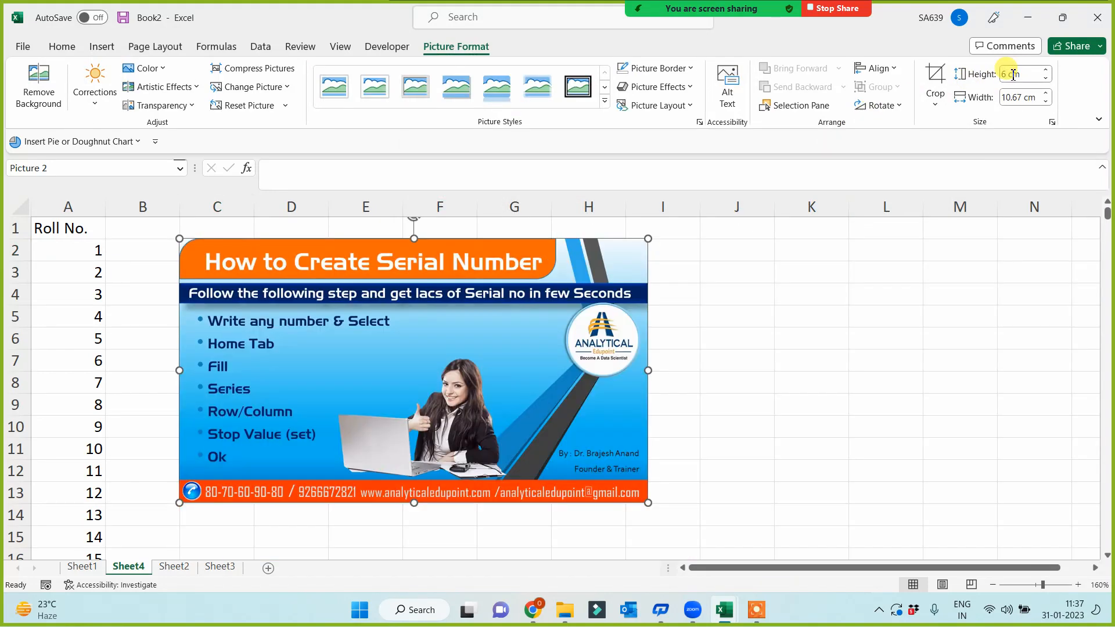
left_click_drag(647, 501, 707, 535)
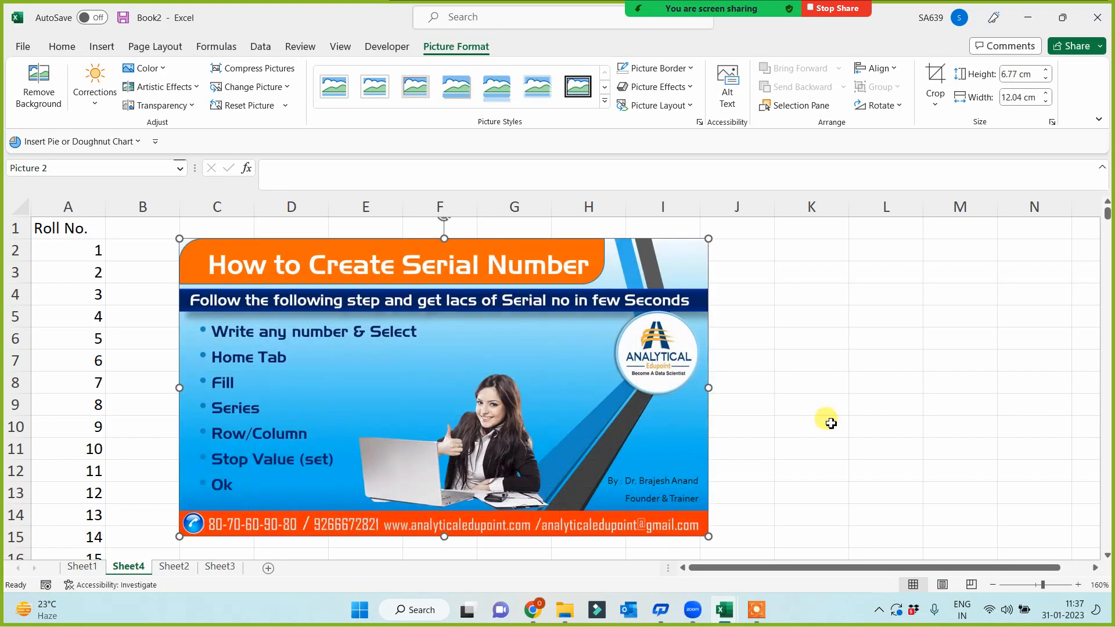
left_click(808, 430)
left_click(721, 341)
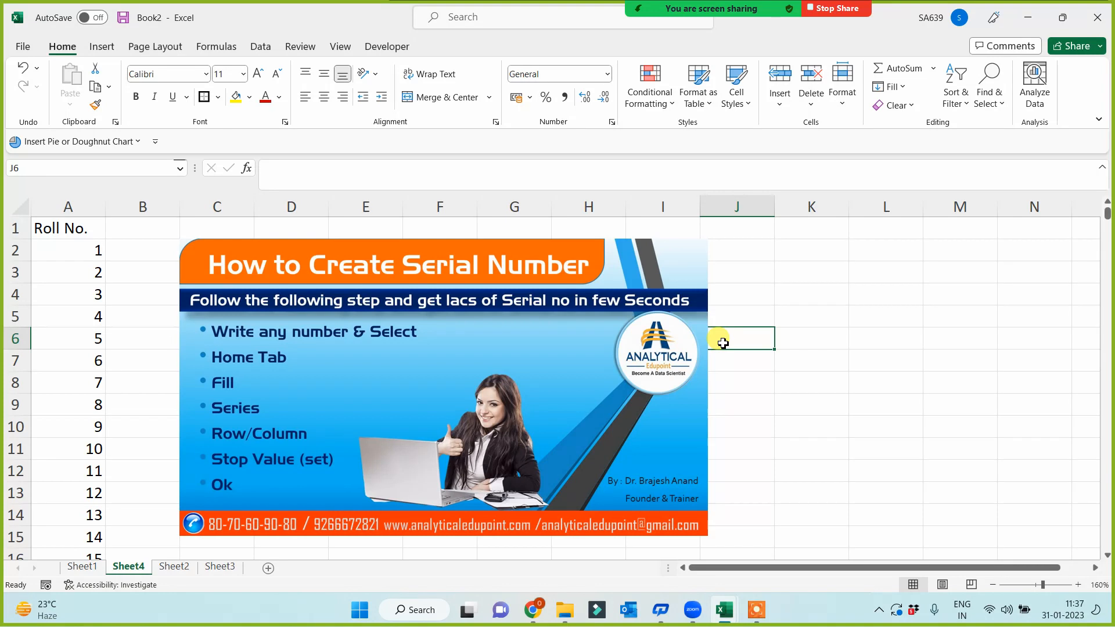
- Go to Sheet3 and enter a first name in G4
left_click(83, 569)
left_click(128, 567)
left_click(183, 569)
left_click(220, 567)
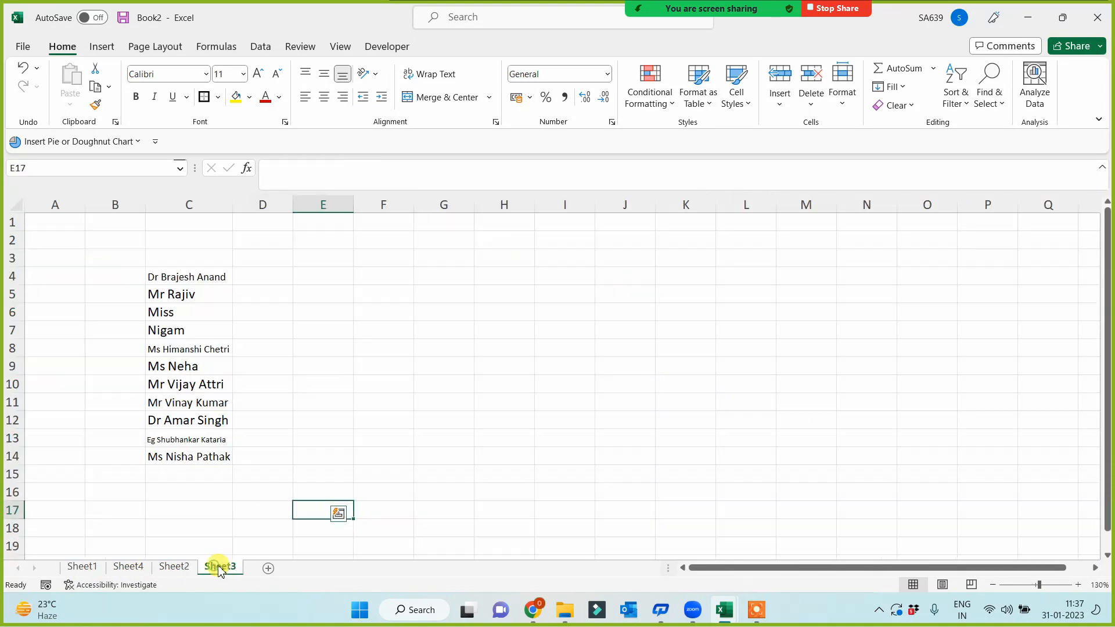
left_click(431, 278)
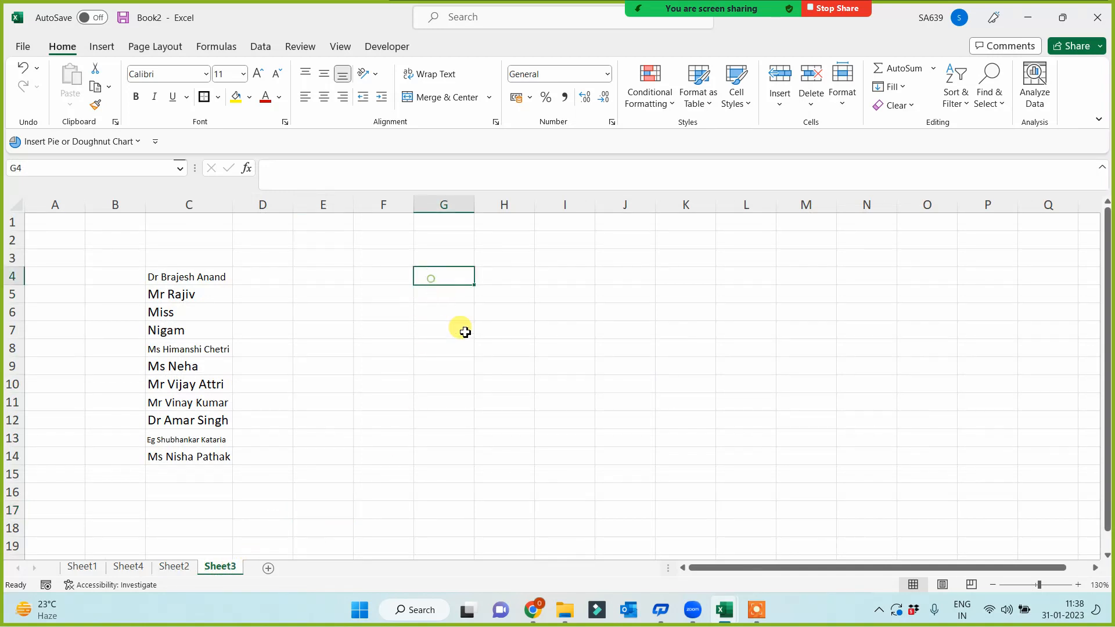
type("Brajesh")
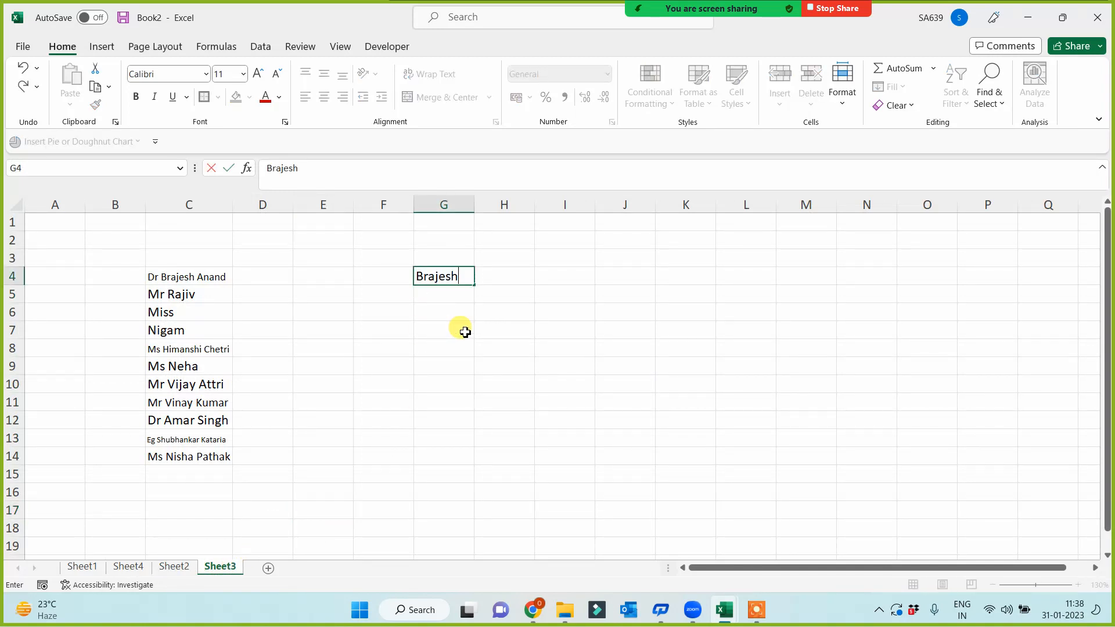
left_click(465, 332)
- Enter a full name in J4, autofit column J, and copy it down to J17
left_click(639, 276)
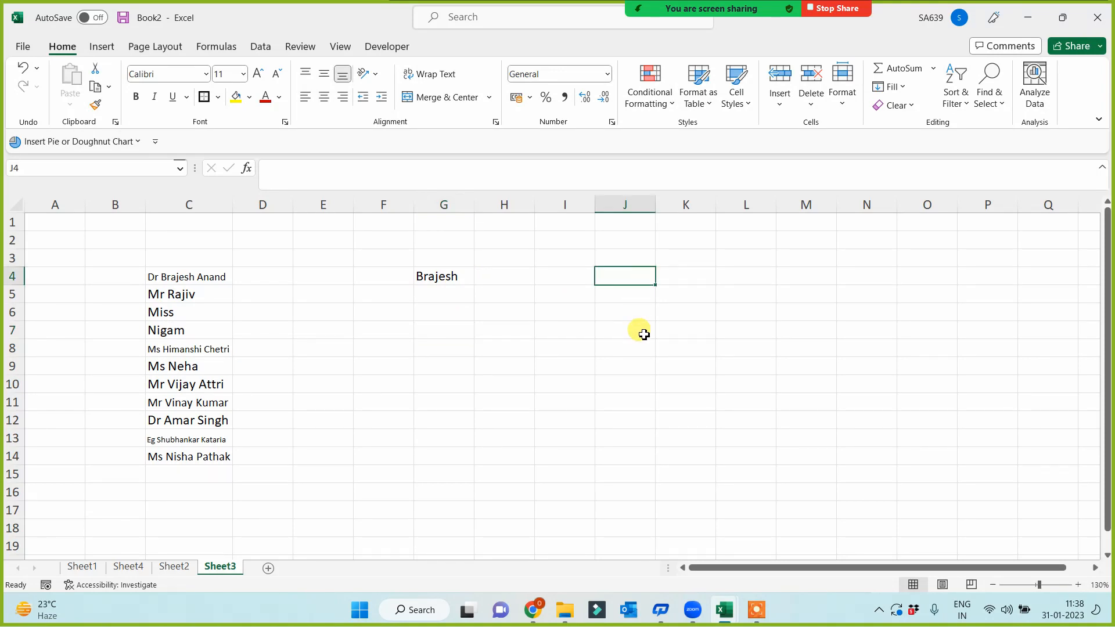
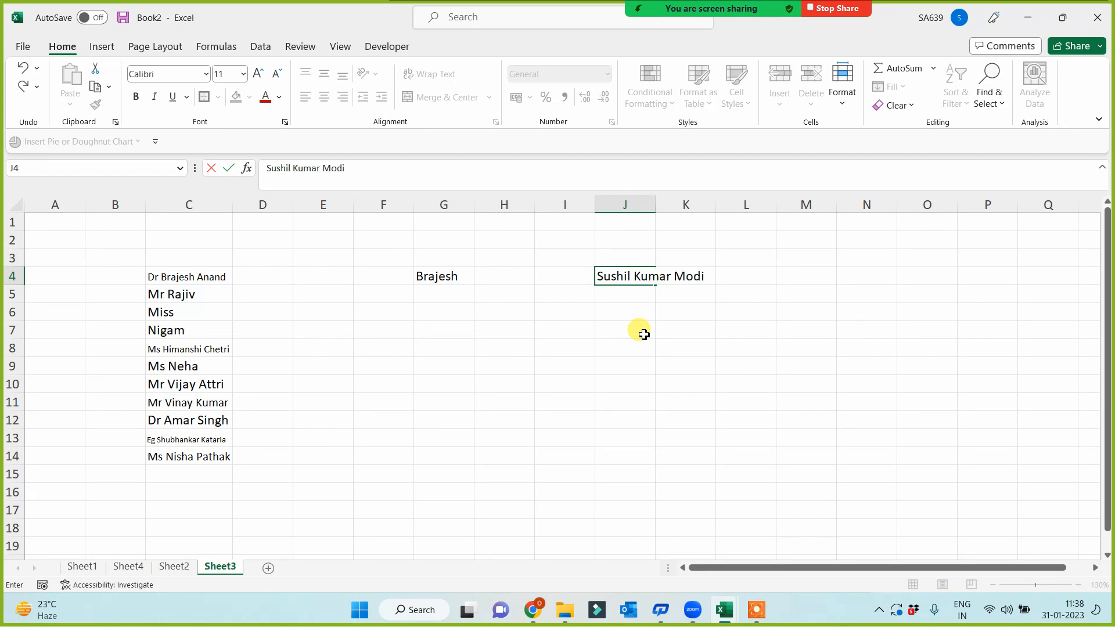
key("Return")
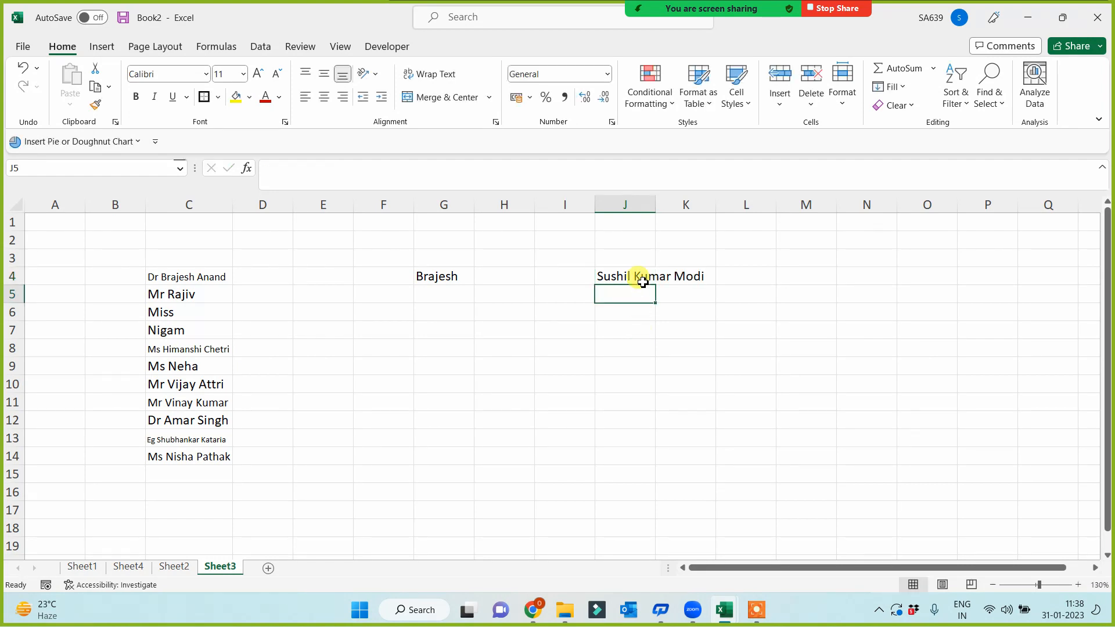
double_click(655, 204)
left_click(637, 280)
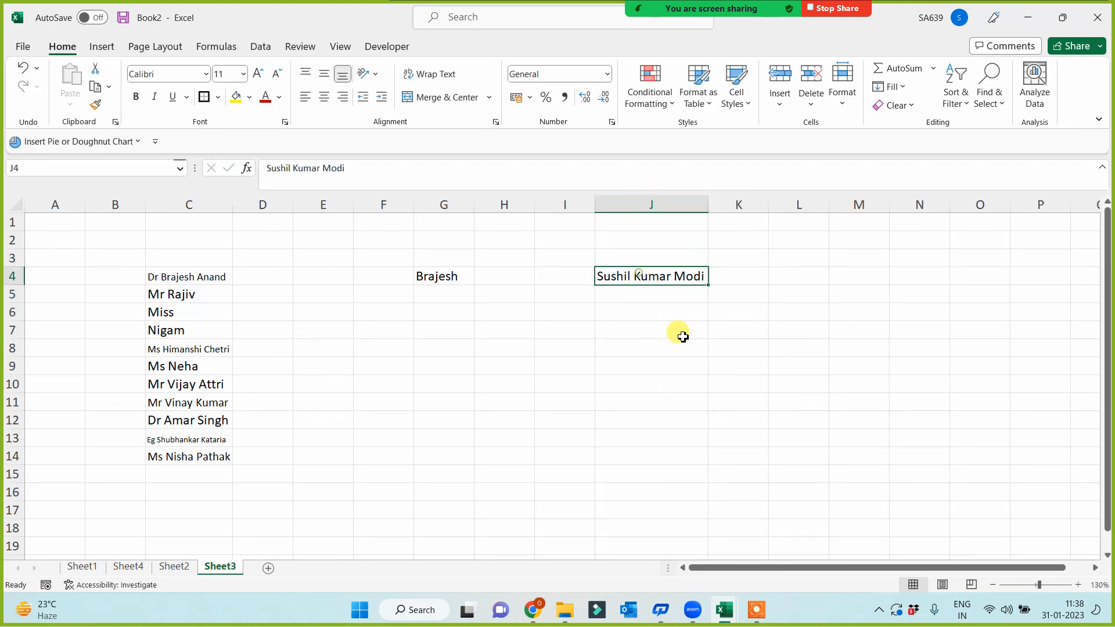
left_click_drag(711, 287, 719, 511)
left_click(838, 400)
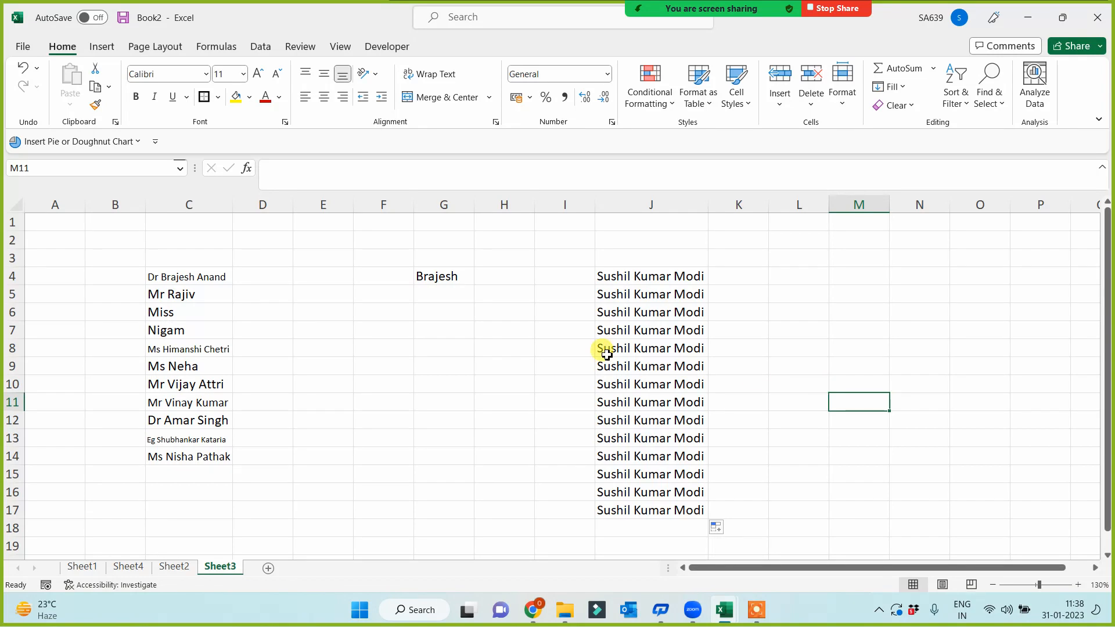
left_click(440, 274)
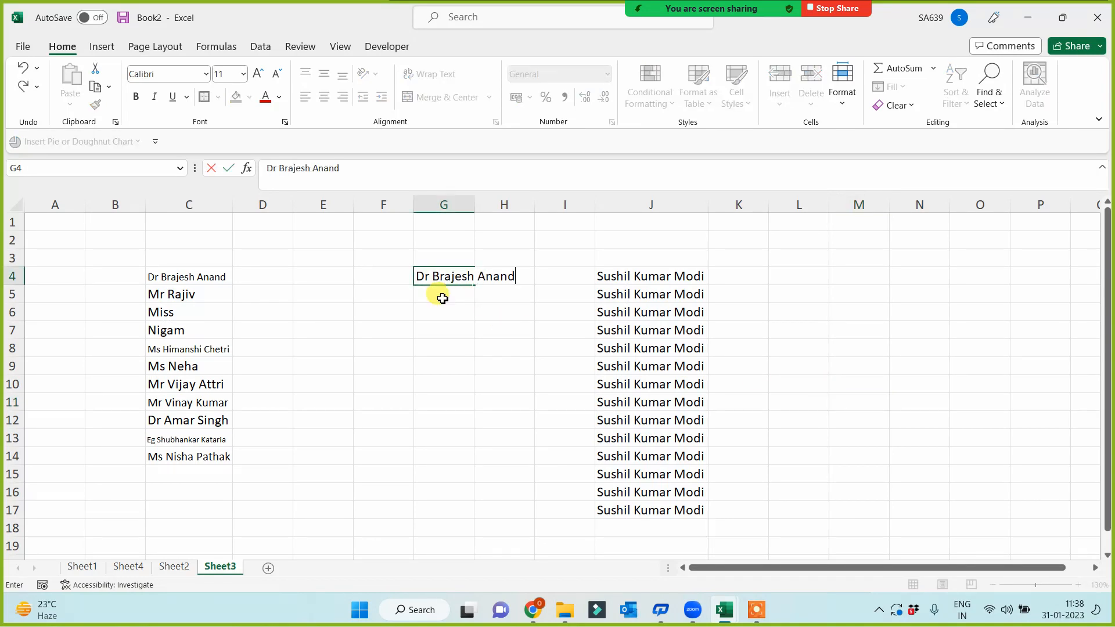
- Enter the full titled name in G4, flash fill down to G17, and widen column G
left_click(456, 279)
left_click_drag(475, 286, 455, 511)
left_click_drag(474, 204, 561, 206)
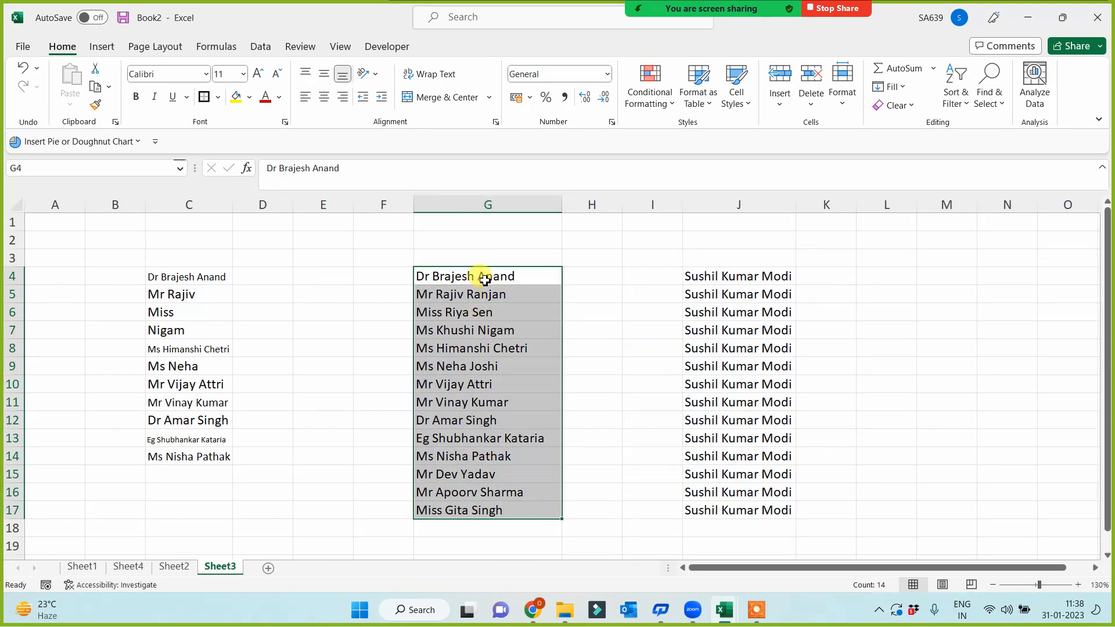
- Review the flash-filled names in G4:G17, ending with G4 selected
left_click(597, 474)
left_click_drag(479, 286, 468, 510)
left_click(363, 474)
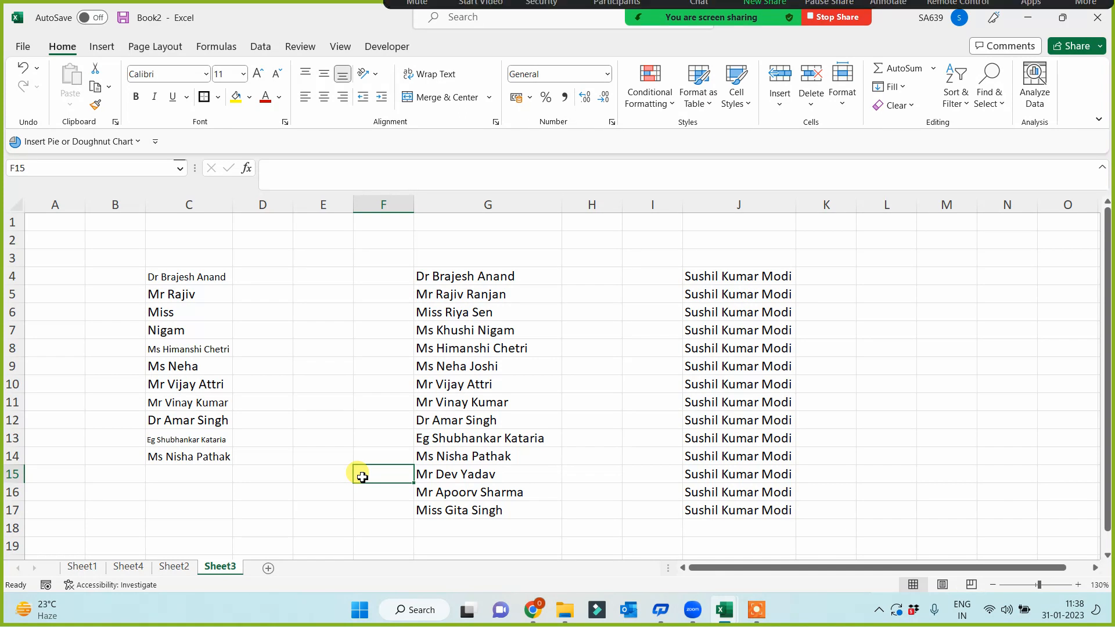
left_click_drag(465, 277, 461, 512)
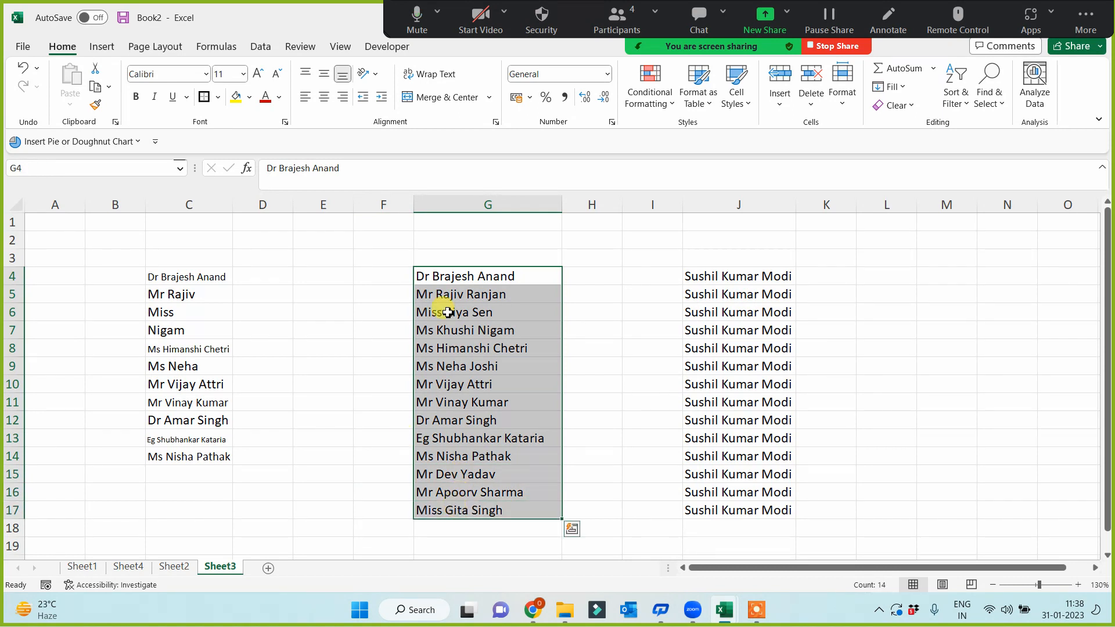
left_click(460, 280)
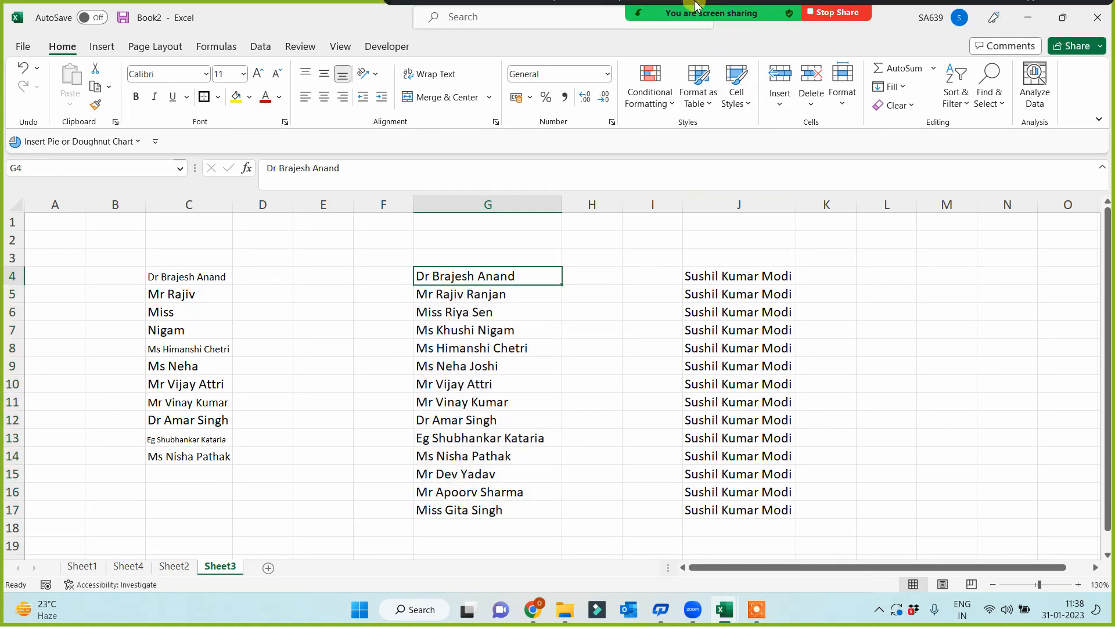
- Show and then hide the meeting participants list, returning to the spreadsheet
left_click(619, 14)
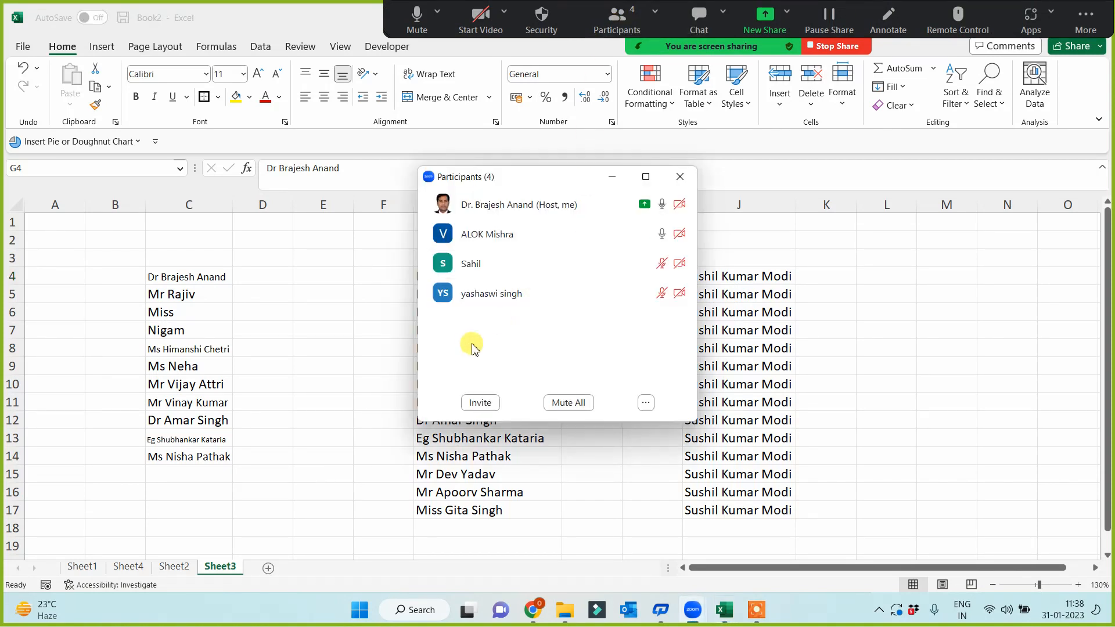
mouse_move(483, 310)
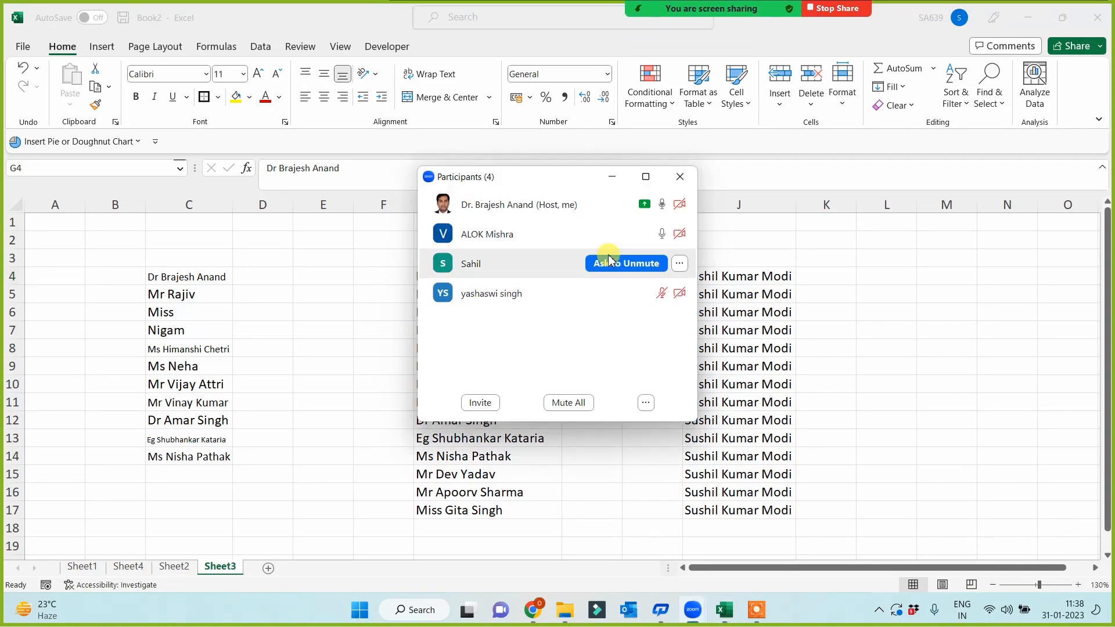
left_click(614, 181)
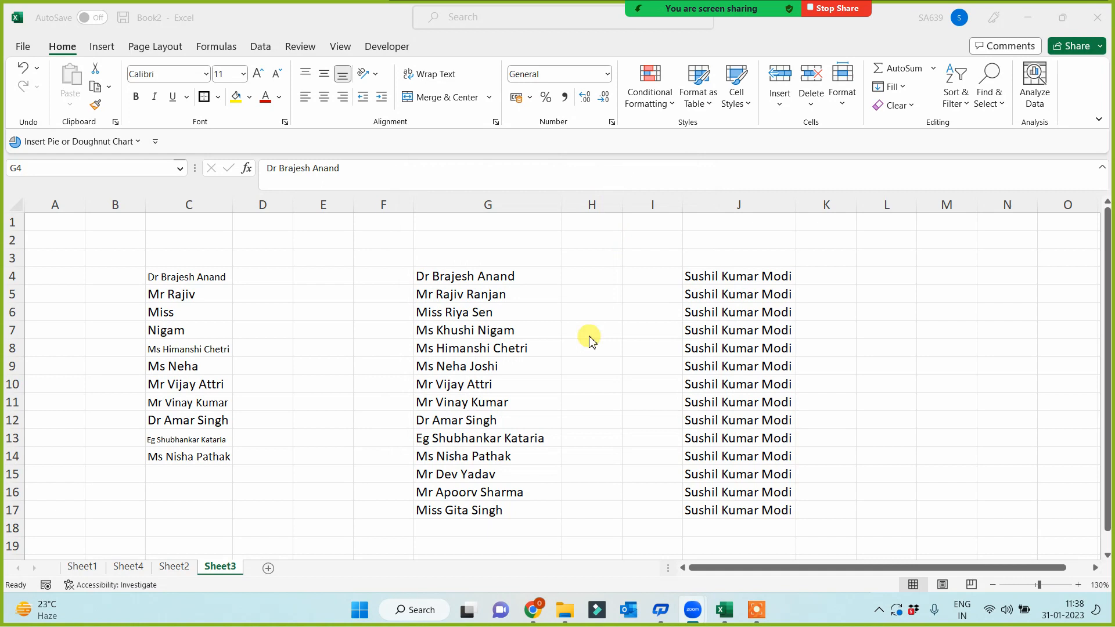
left_click(497, 272)
left_click(317, 435)
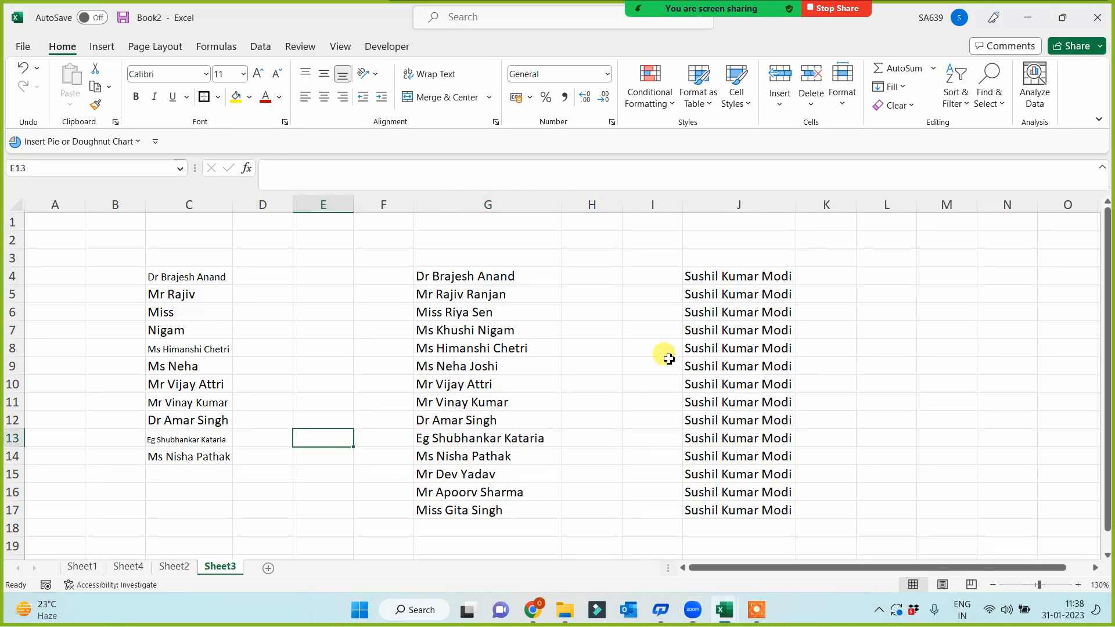
- Copy G4:G17 into J5:J18, select J4:J18, and go to the File start page
left_click_drag(488, 276, 478, 512)
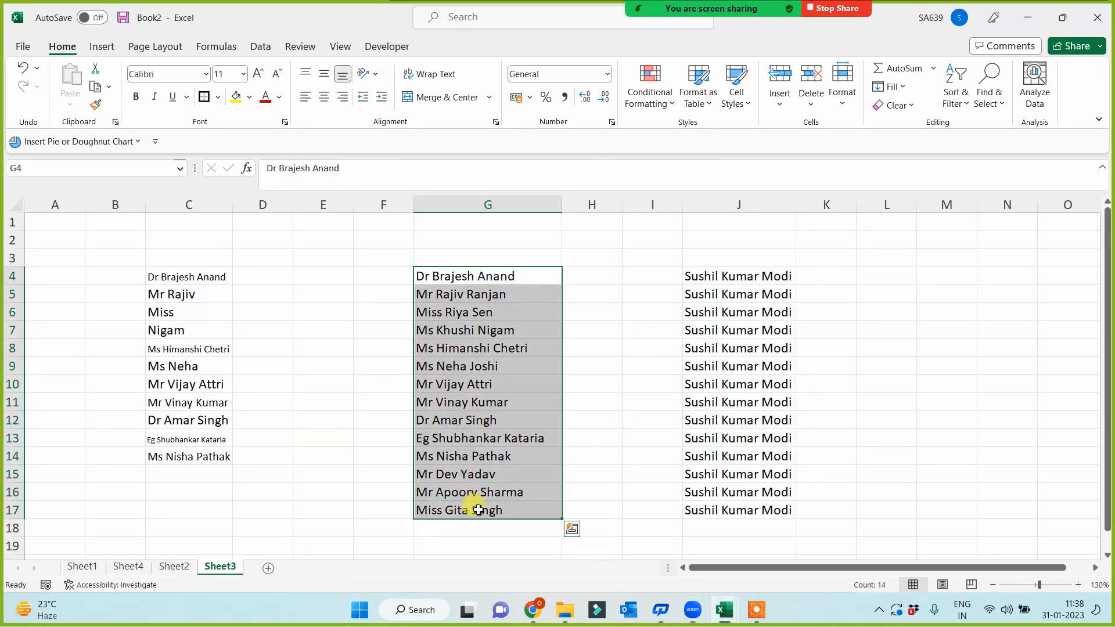
key("ctrl+c")
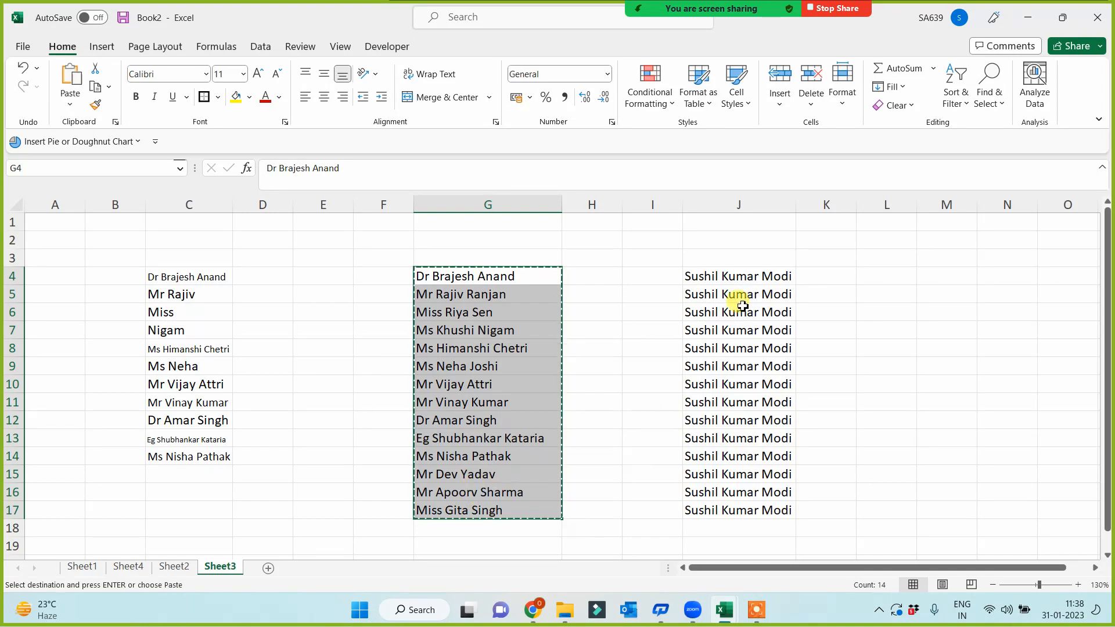
left_click(737, 294)
key("ctrl+v")
left_click_drag(733, 277, 737, 525)
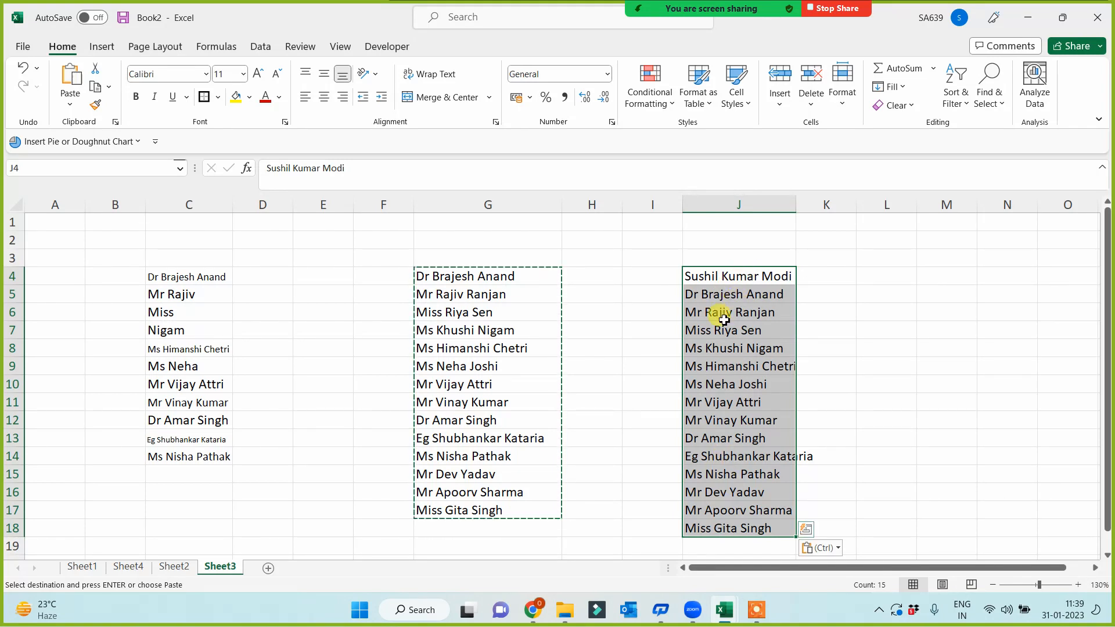
left_click(25, 49)
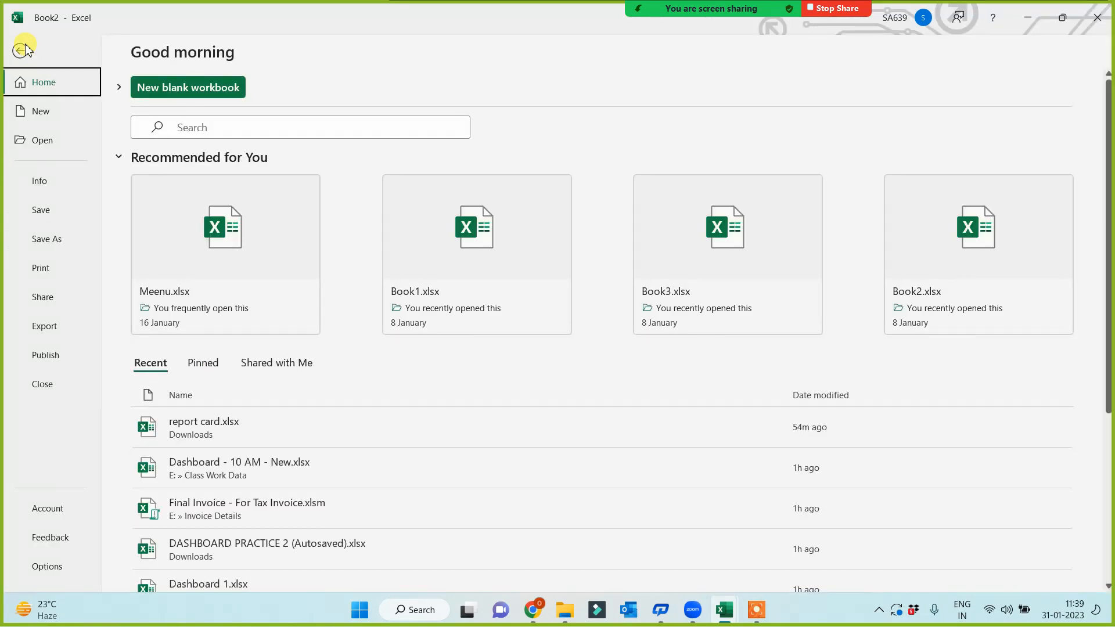
- Import $J$4:$J$18 as a custom list through Excel Options > Advanced > Edit Custom Lists
key("Escape")
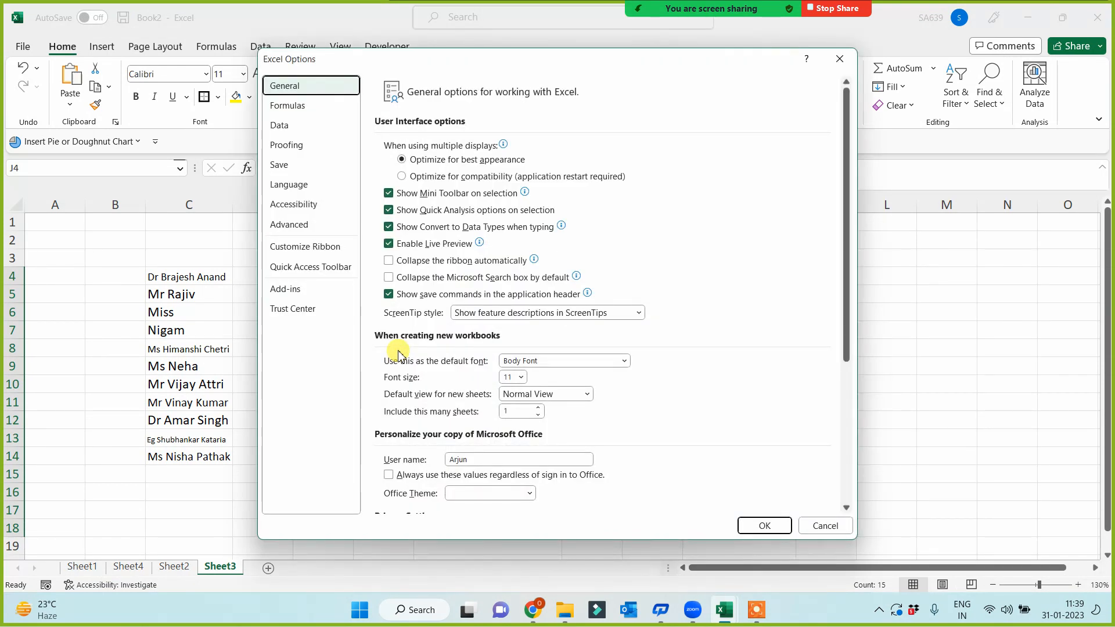
left_click(309, 228)
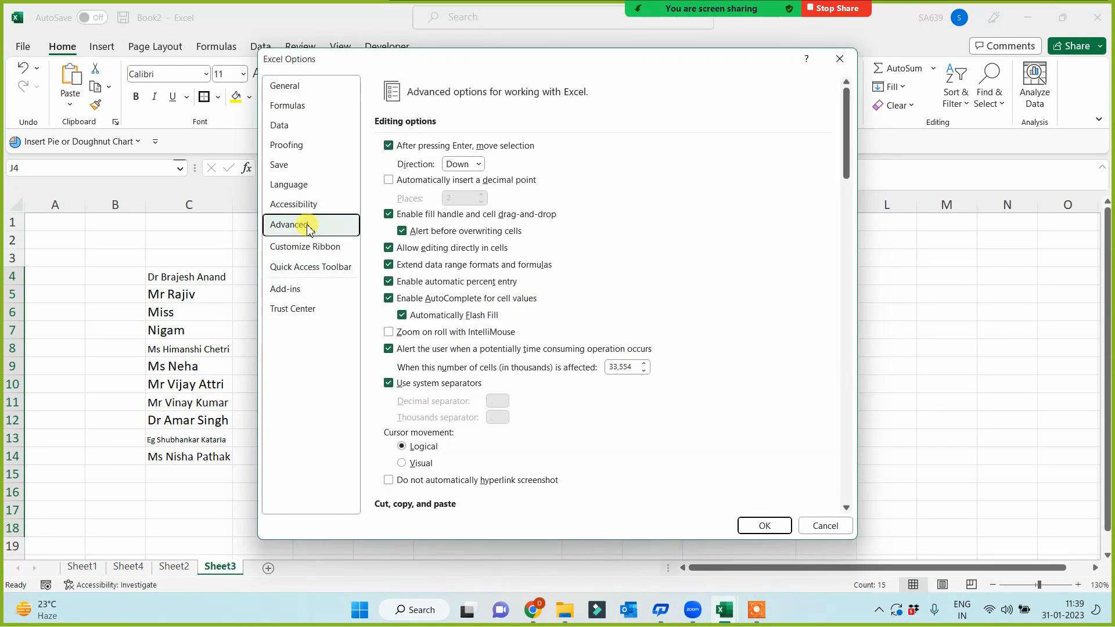
left_click_drag(849, 142, 844, 490)
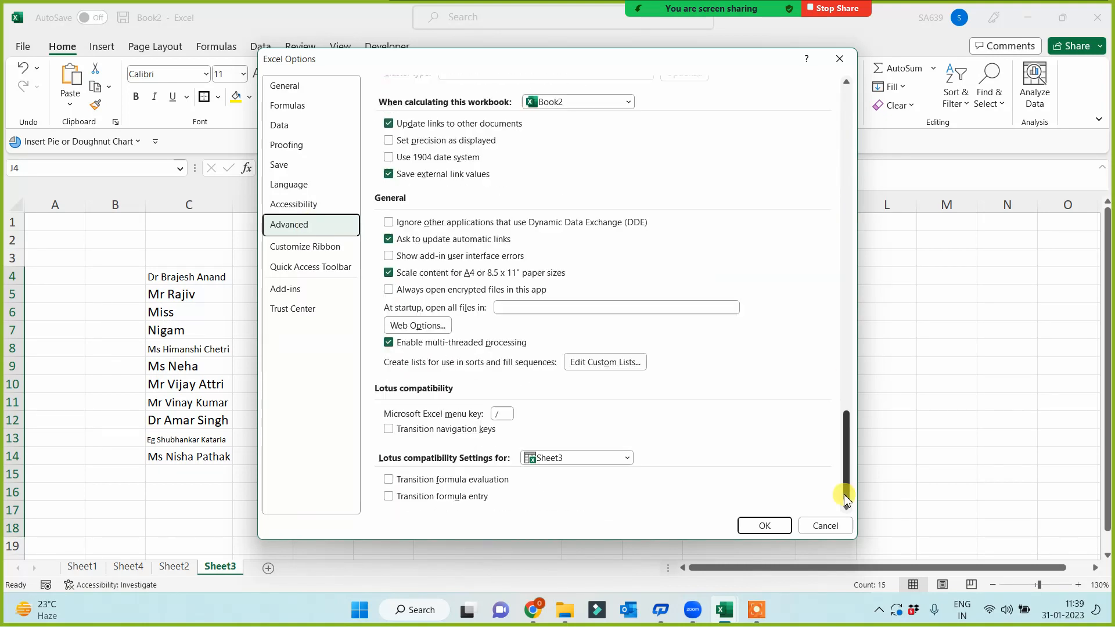
left_click(611, 372)
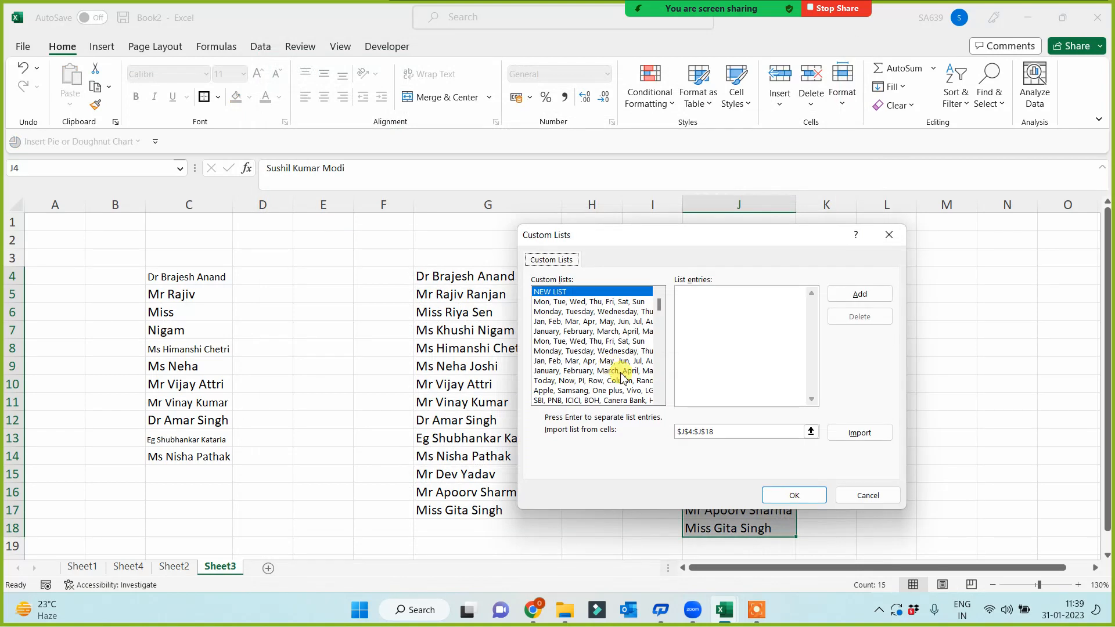
left_click(860, 434)
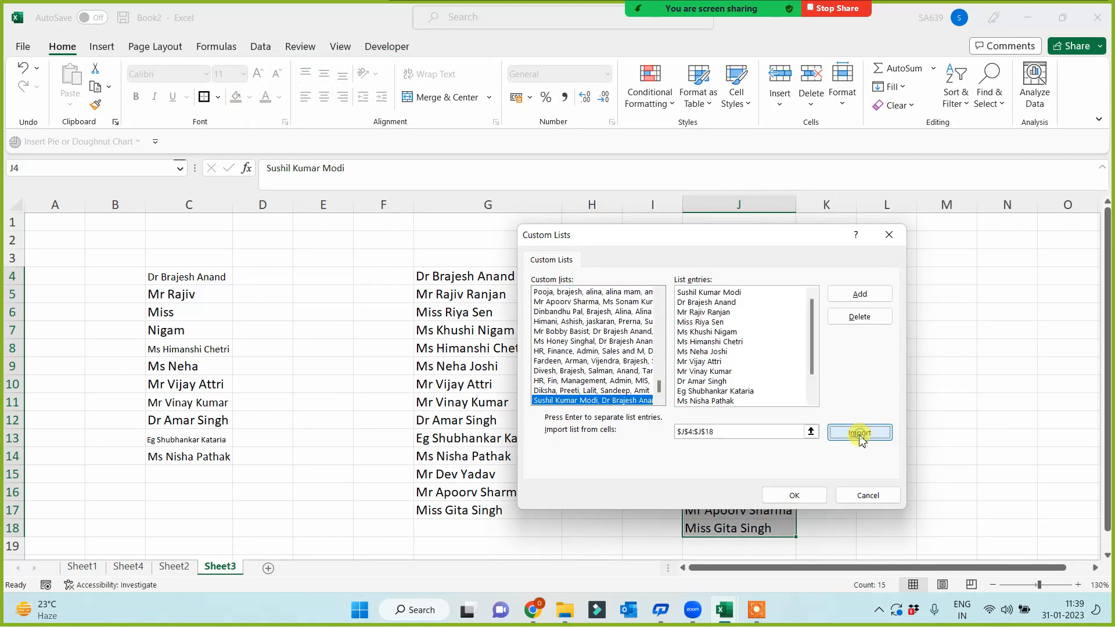
left_click(804, 495)
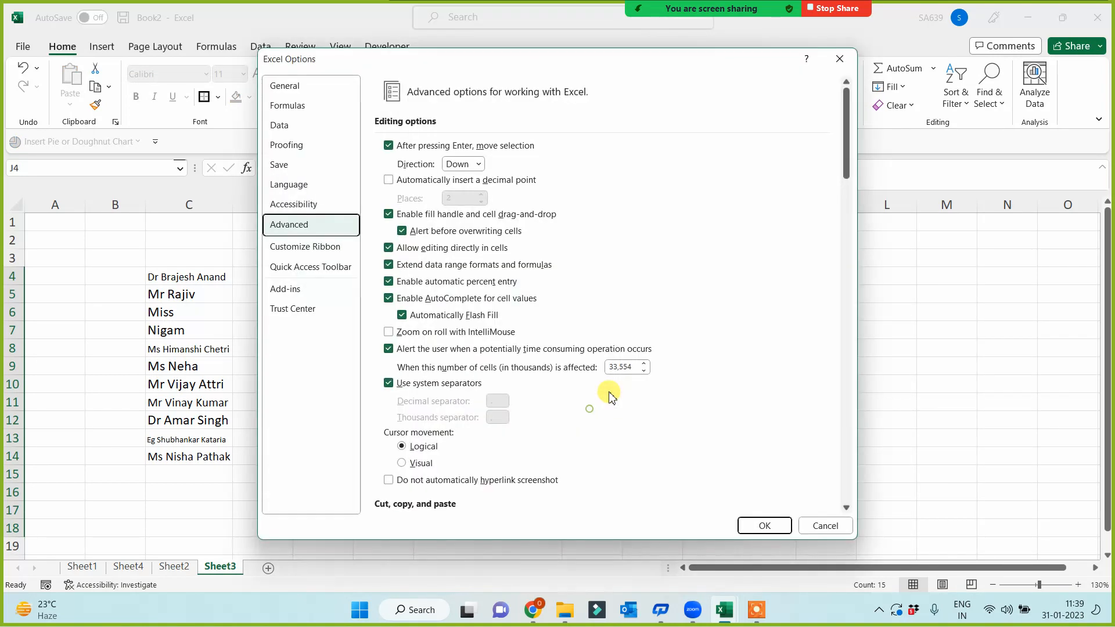
- Close Options, copy J4's name to E2, widen column E, and fill the sequence to E17
left_click(766, 526)
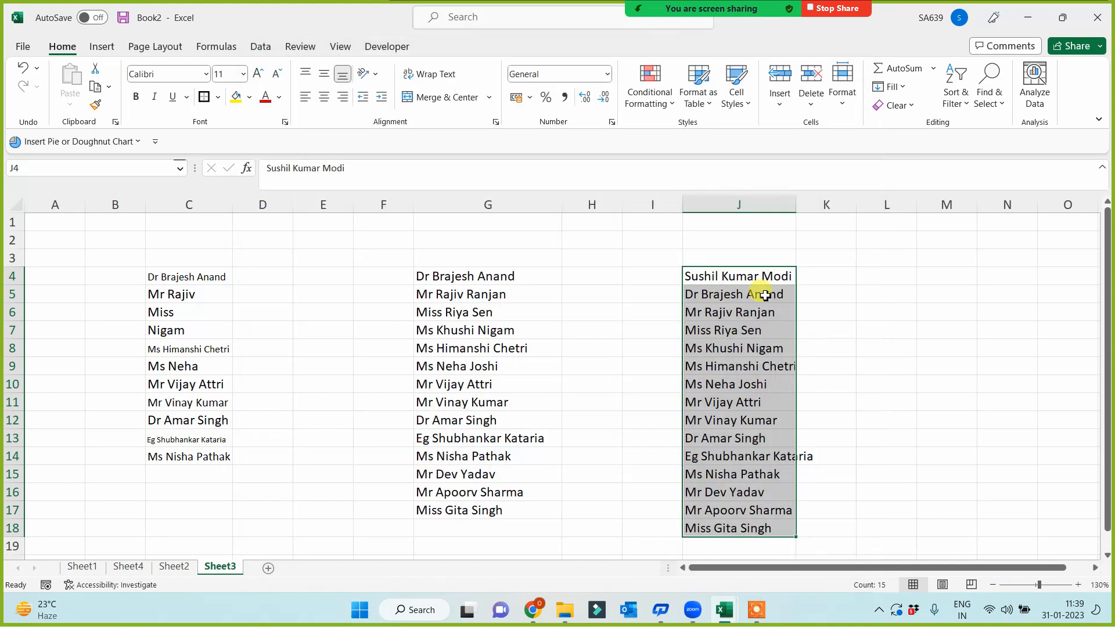
left_click(736, 279)
key("ctrl+c")
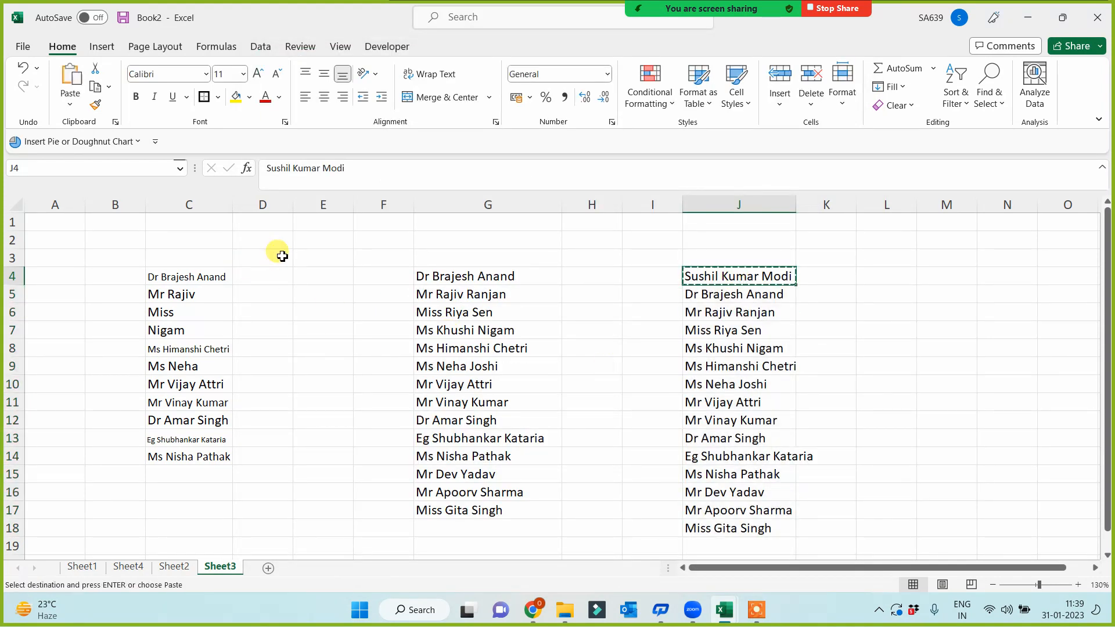
left_click(297, 240)
key("ctrl+v")
left_click_drag(352, 201, 448, 204)
left_click_drag(449, 249, 399, 514)
- Copy J11's name to F2, fill the sequence down to F16, and widen column F
left_click(797, 402)
key("ctrl+c")
left_click(475, 243)
key("ctrl+v")
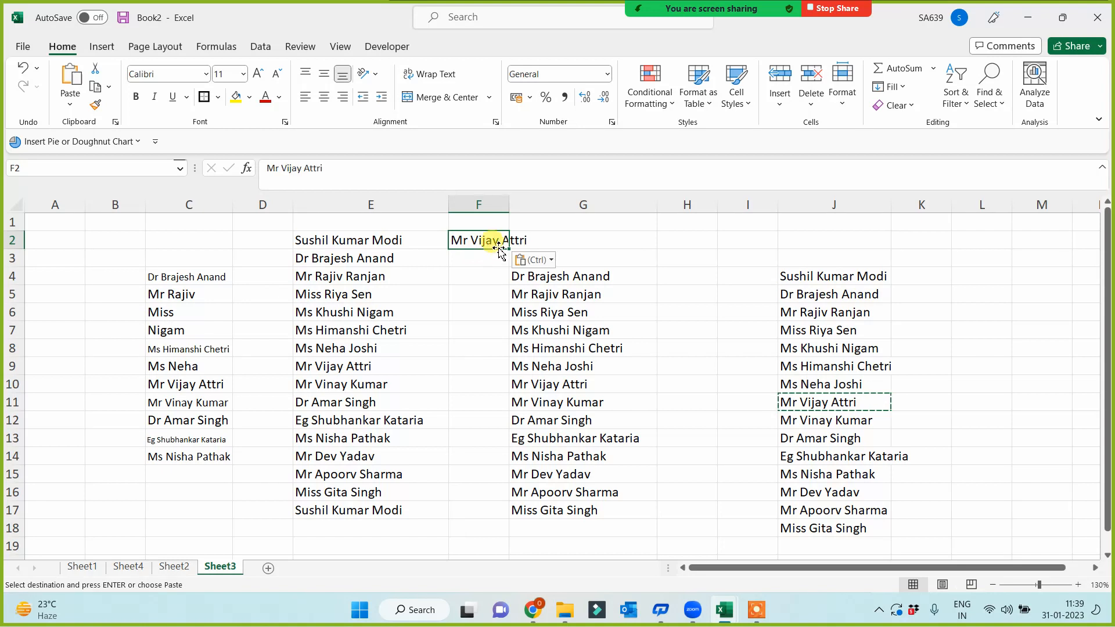
left_click_drag(511, 250, 465, 491)
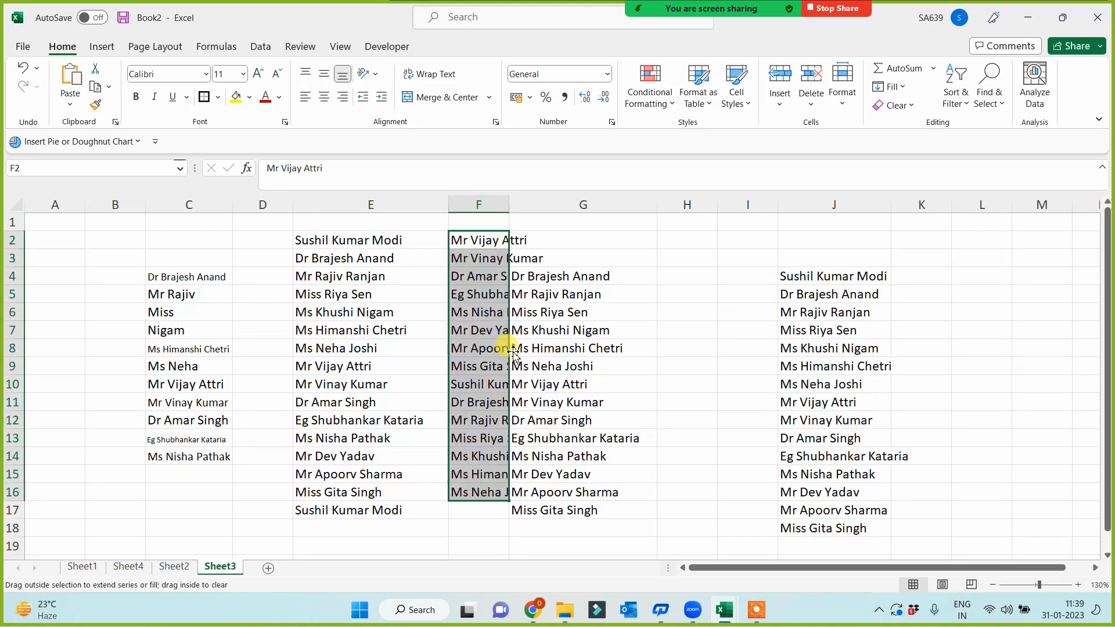
left_click_drag(509, 201, 610, 199)
left_click_drag(642, 279, 642, 492)
left_click(538, 414)
left_click_drag(928, 276, 920, 526)
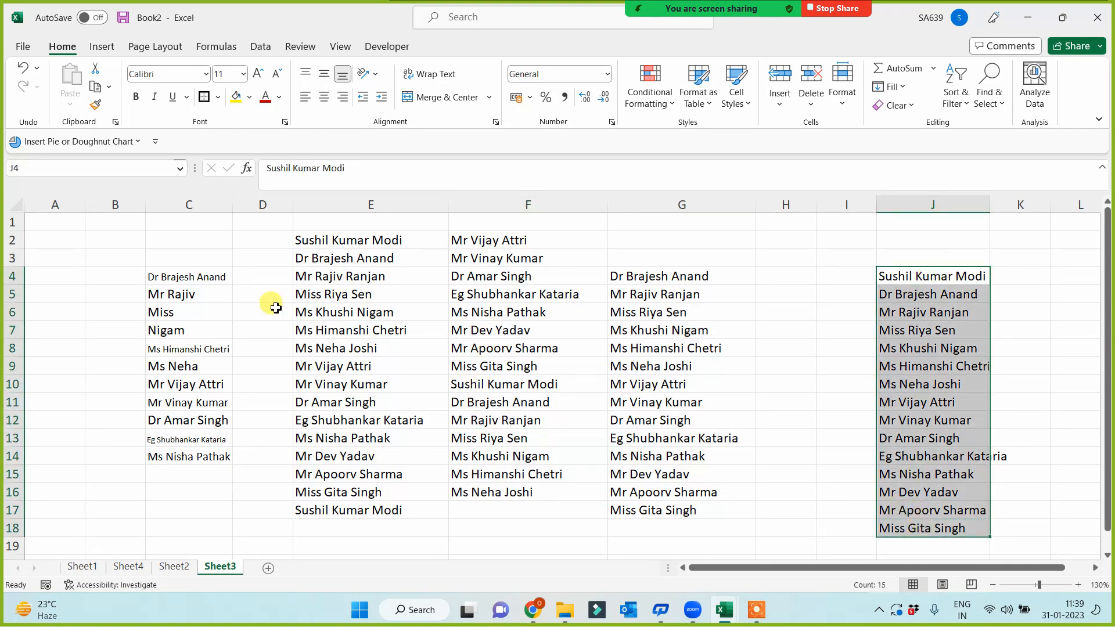
left_click(103, 230)
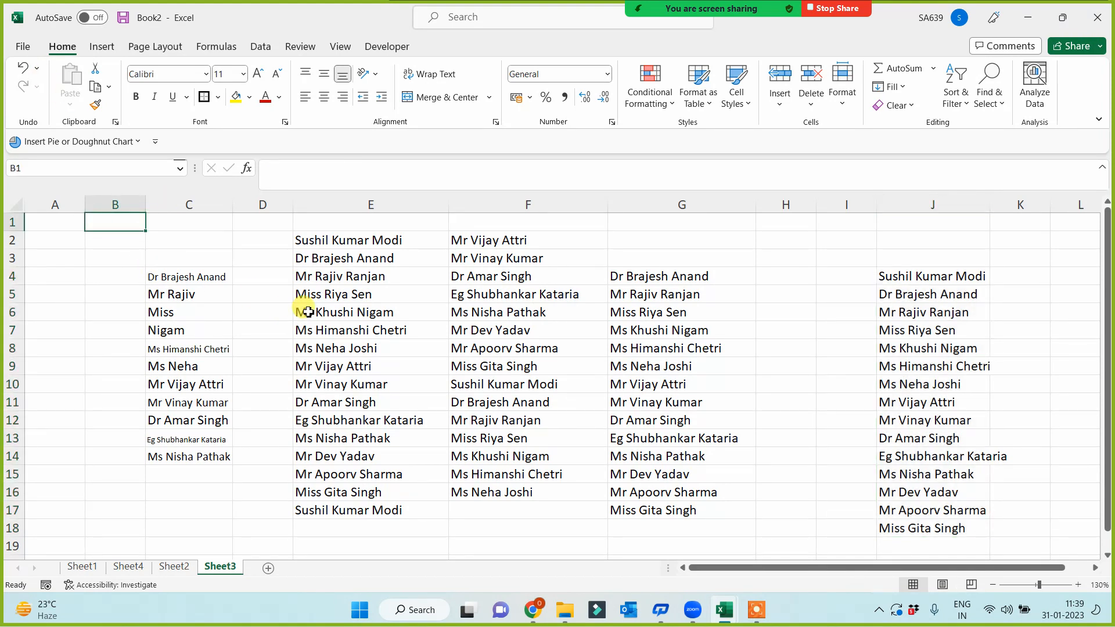
- In the WhatsApp chat, attach four Basic Excel lesson images, including ppabc.jpg
left_click(532, 611)
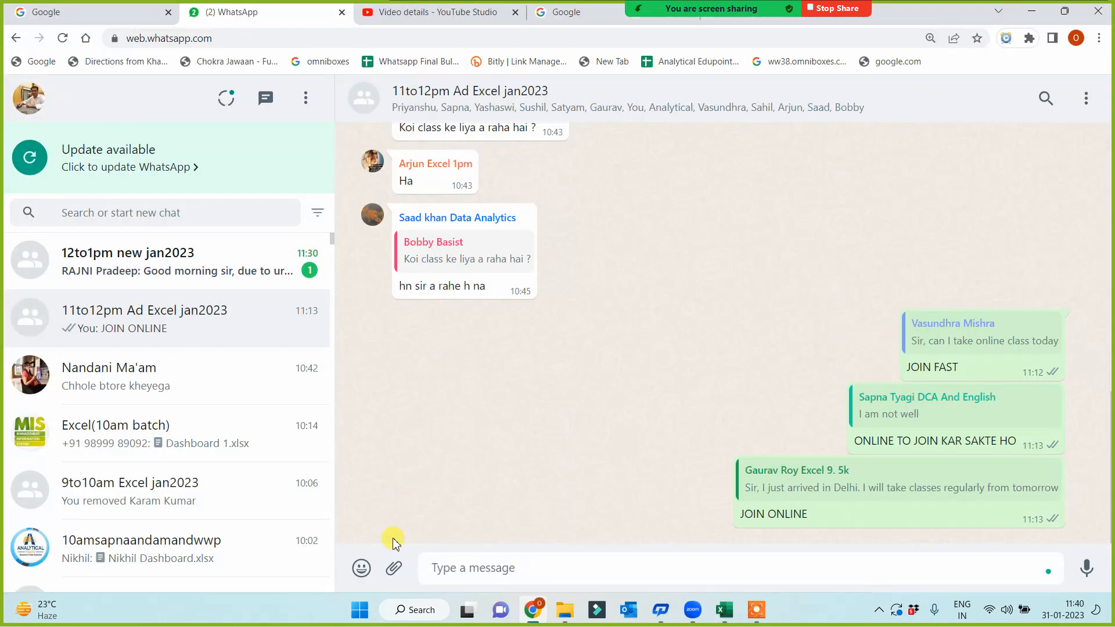
left_click(395, 573)
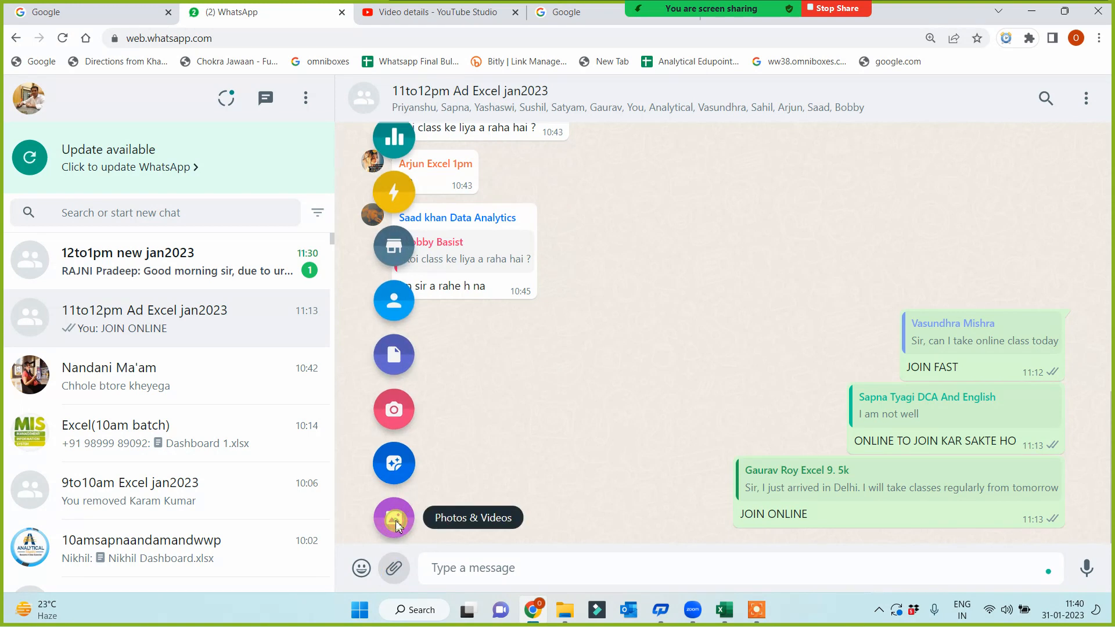
left_click(395, 521)
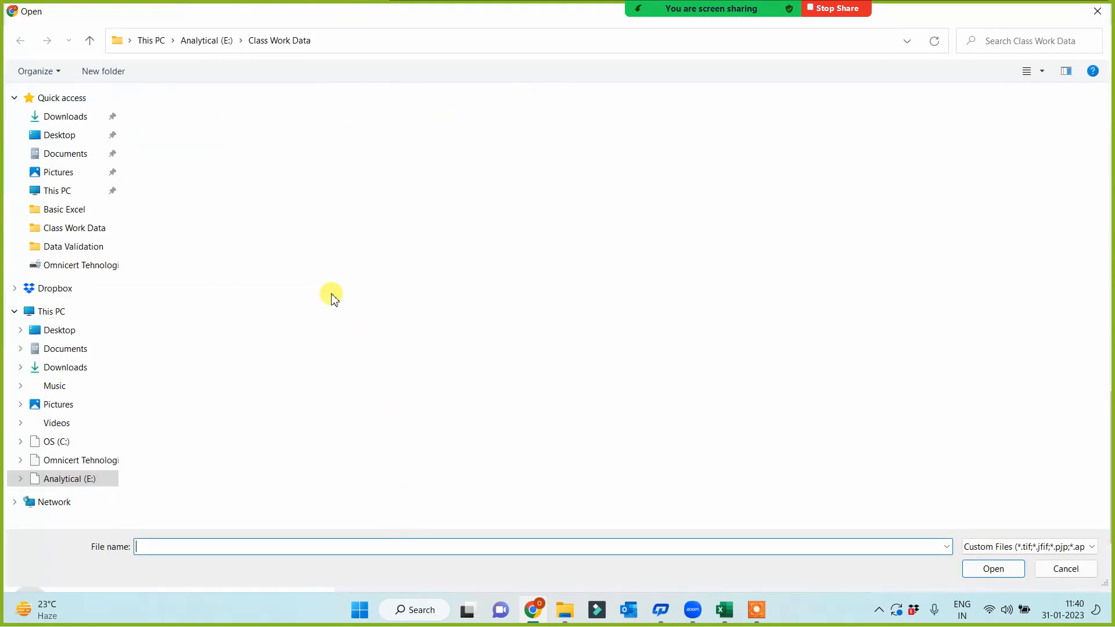
left_click(65, 209)
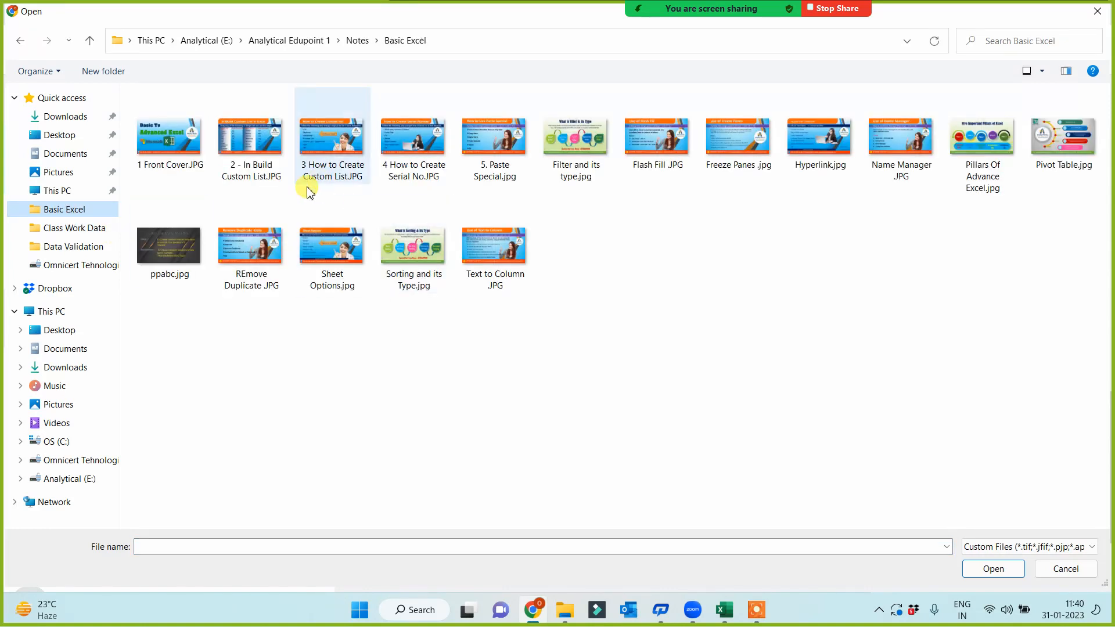
left_click(336, 146)
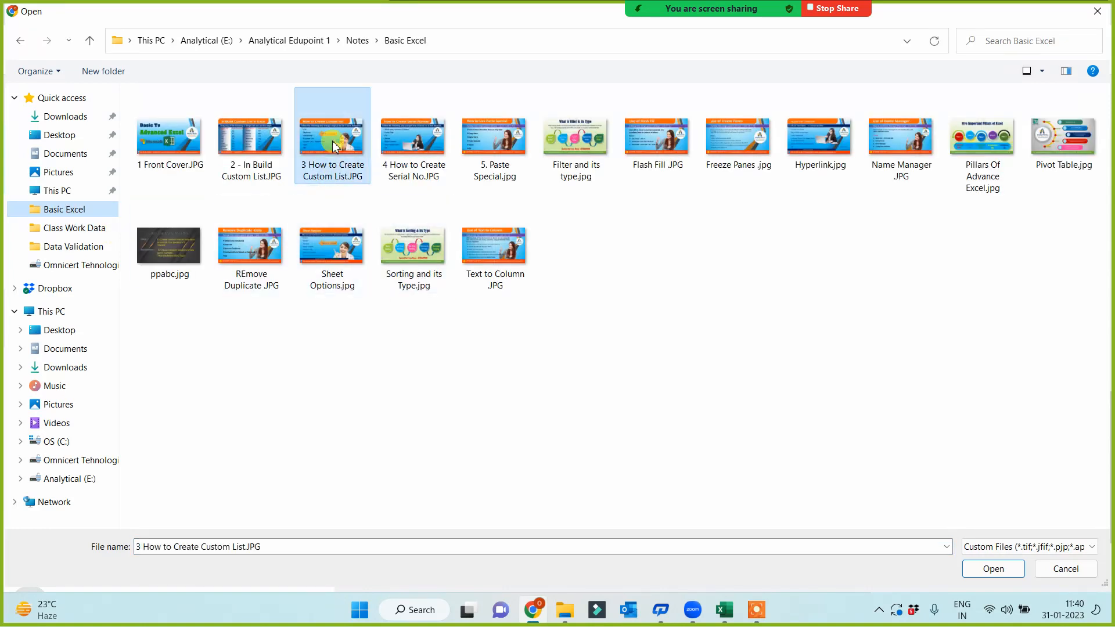
left_click(410, 172, "ctrl")
left_click(496, 148, "ctrl")
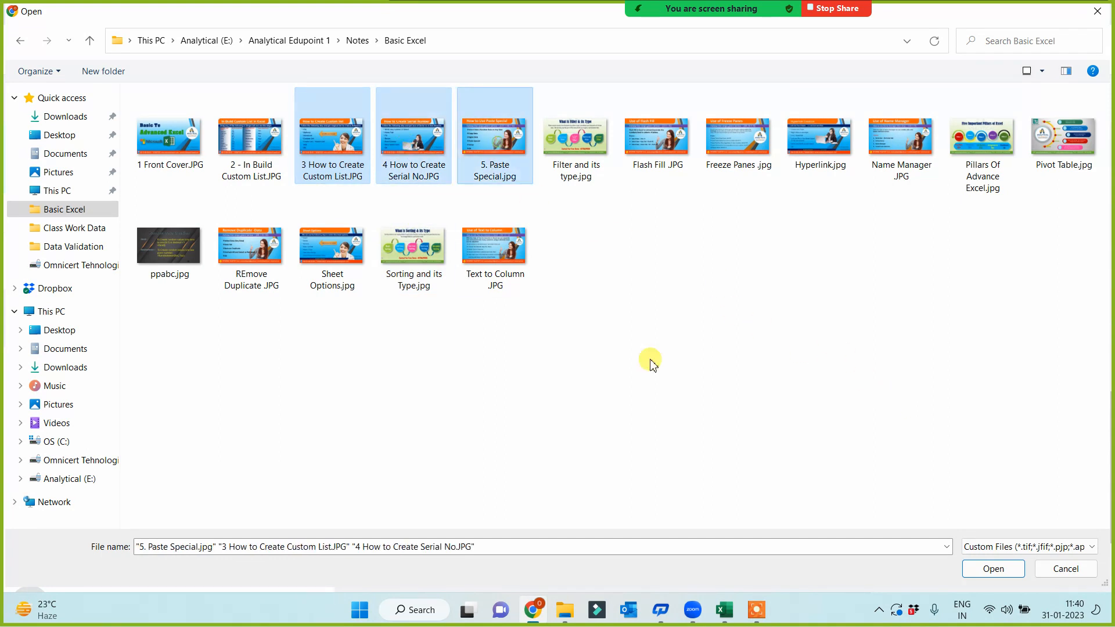
left_click(173, 247, "ctrl")
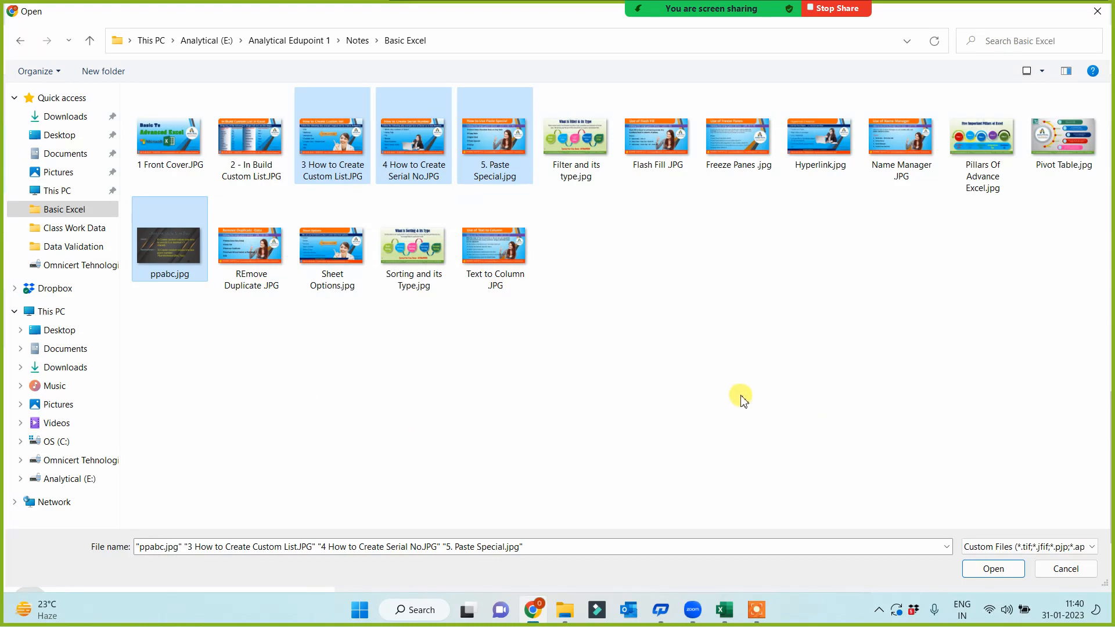
left_click(988, 569)
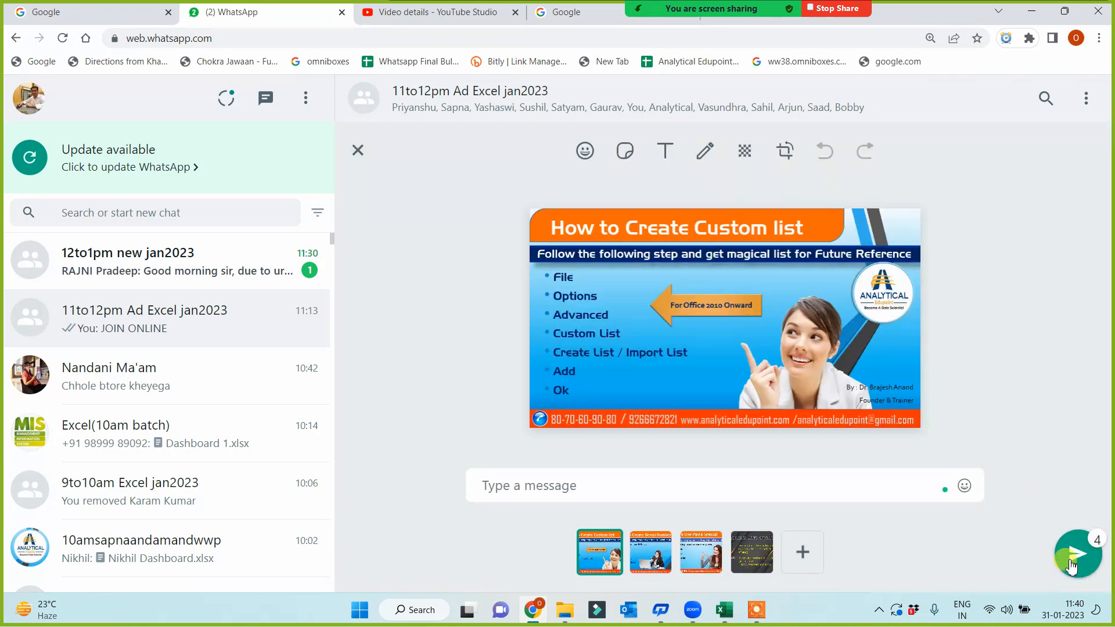
- Send the four attached images to the 11to12pm Ad Excel jan2023 group
left_click(1078, 554)
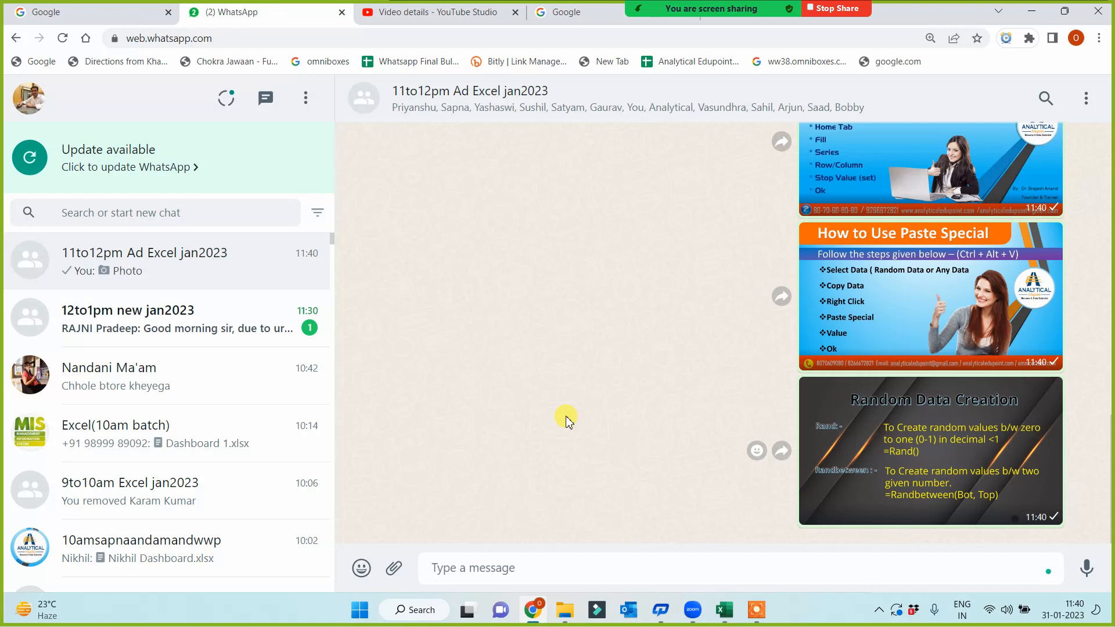
scroll(790, 435, "up", 8)
scroll(817, 381, "down", 7)
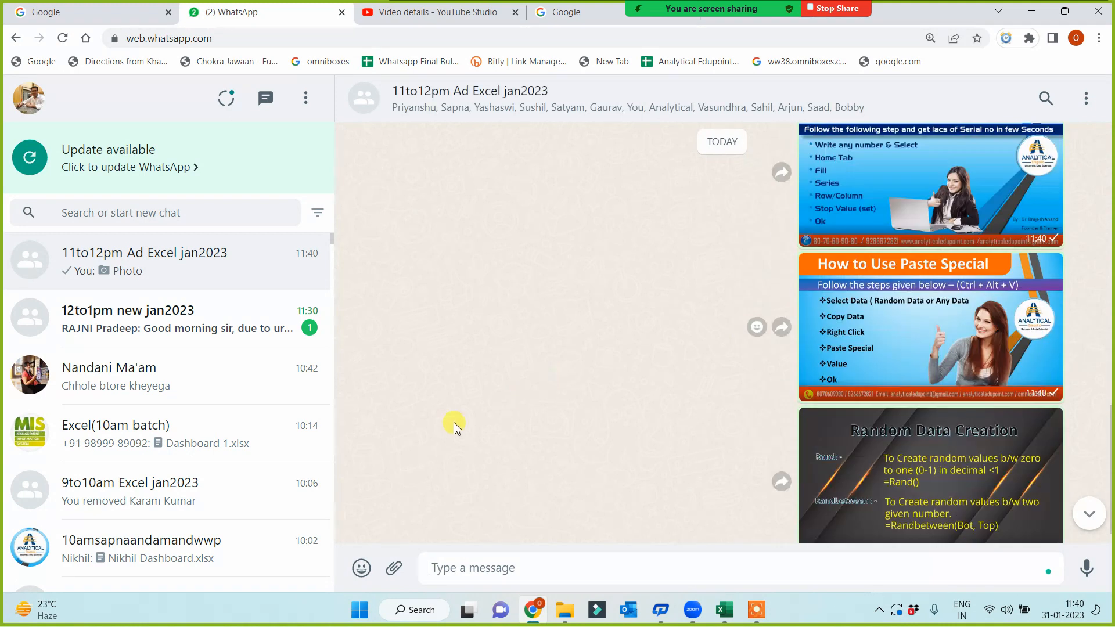
left_click(729, 619)
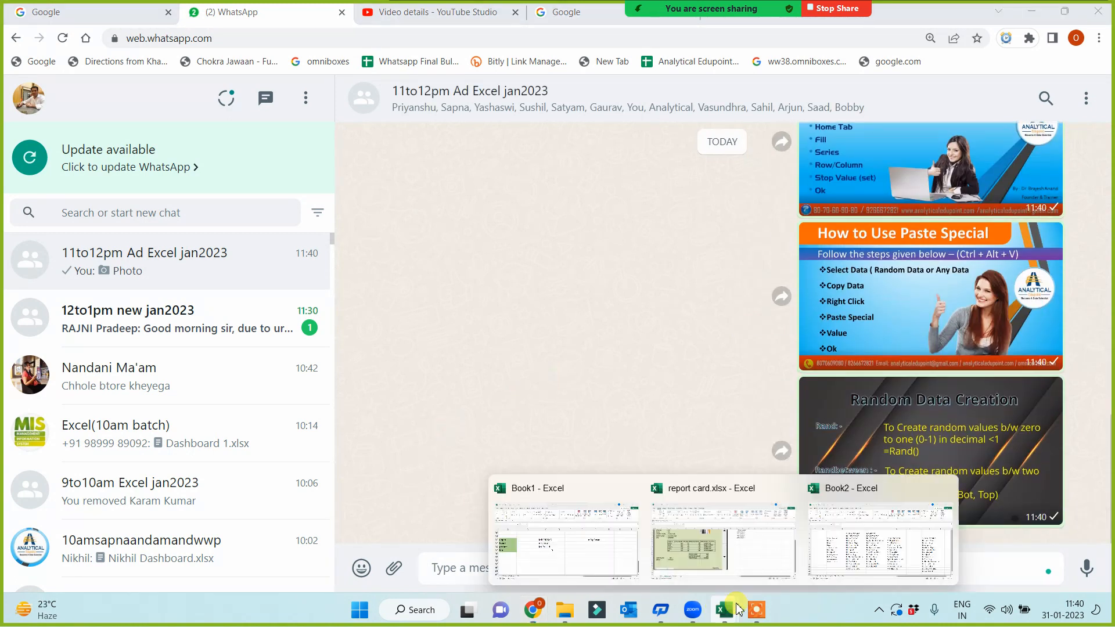
- Select the topic list A1:A9 on Sheet1, then return to the Book2 workbook
left_click(867, 561)
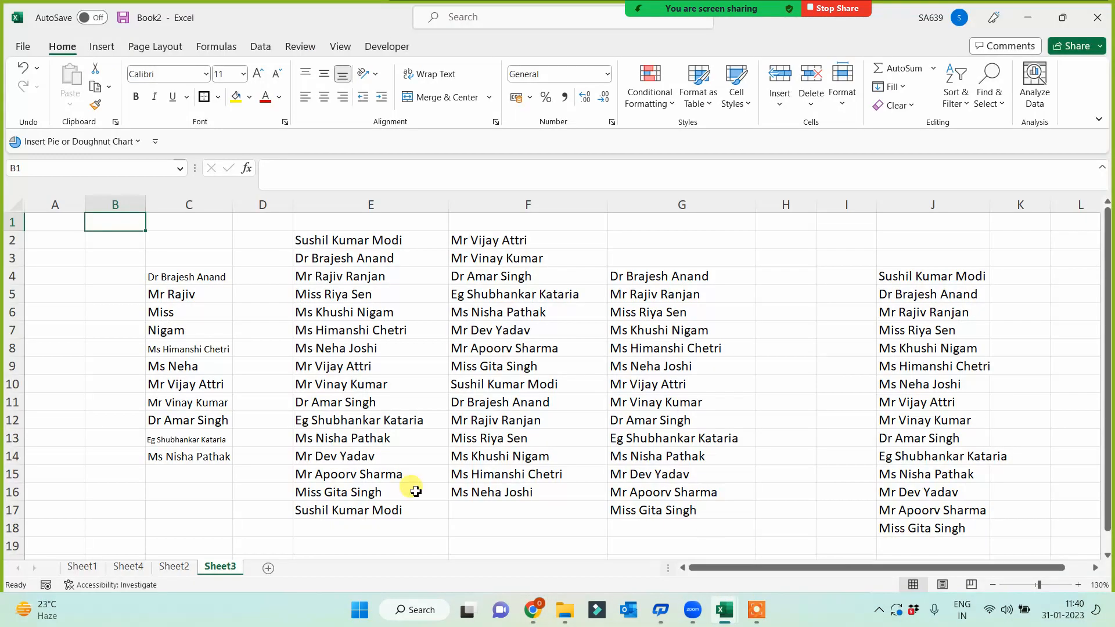
left_click(82, 567)
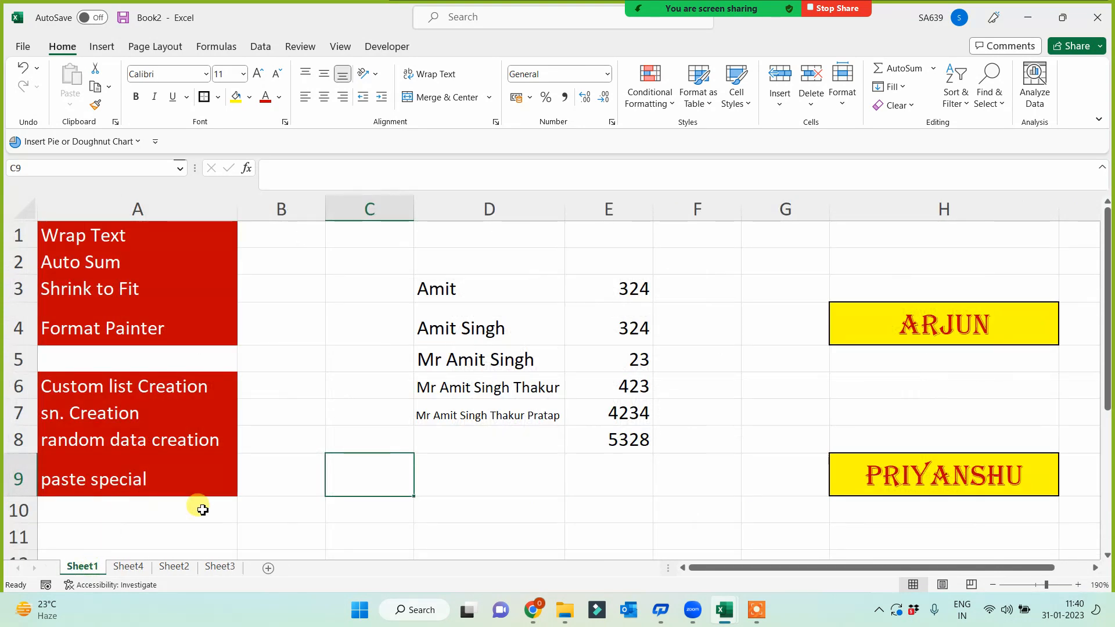
left_click_drag(129, 231, 120, 498)
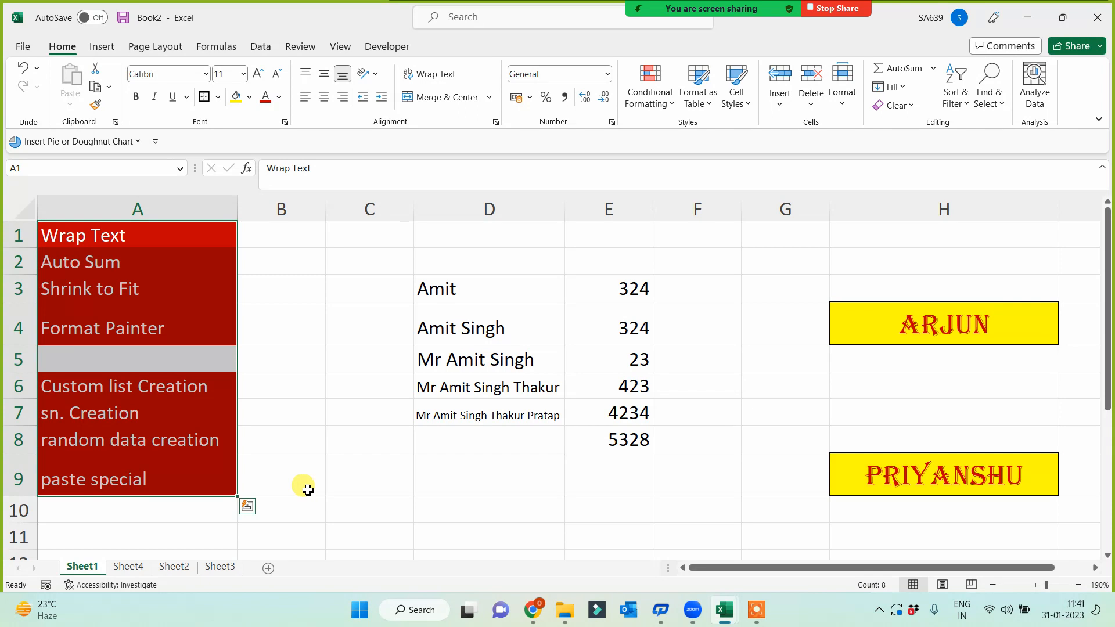
left_click(758, 610)
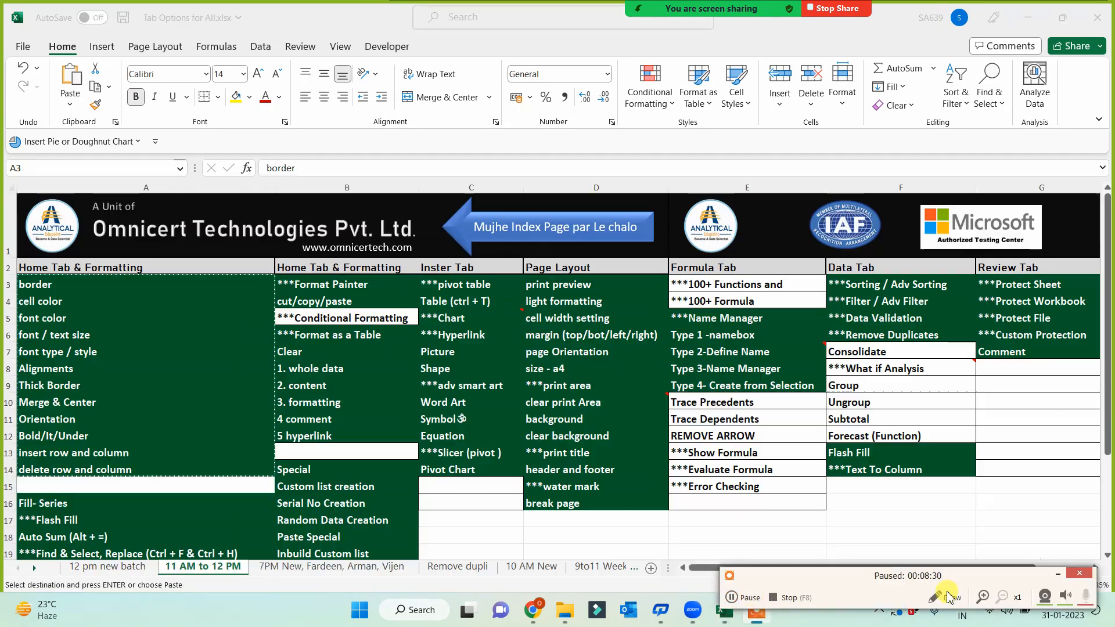
left_click(1058, 573)
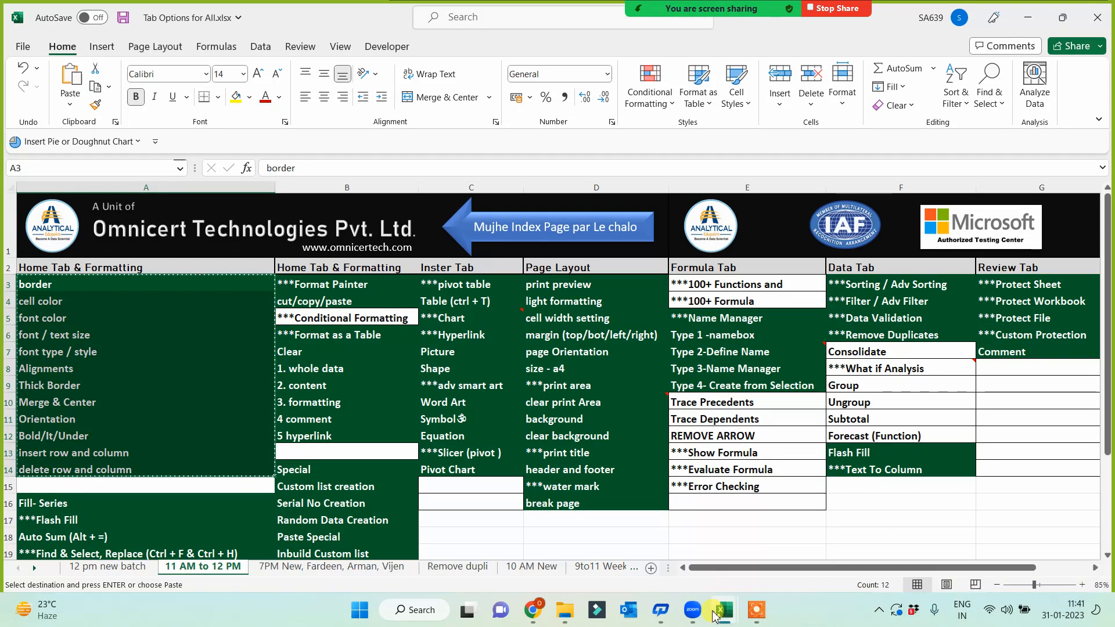
mouse_move(724, 604)
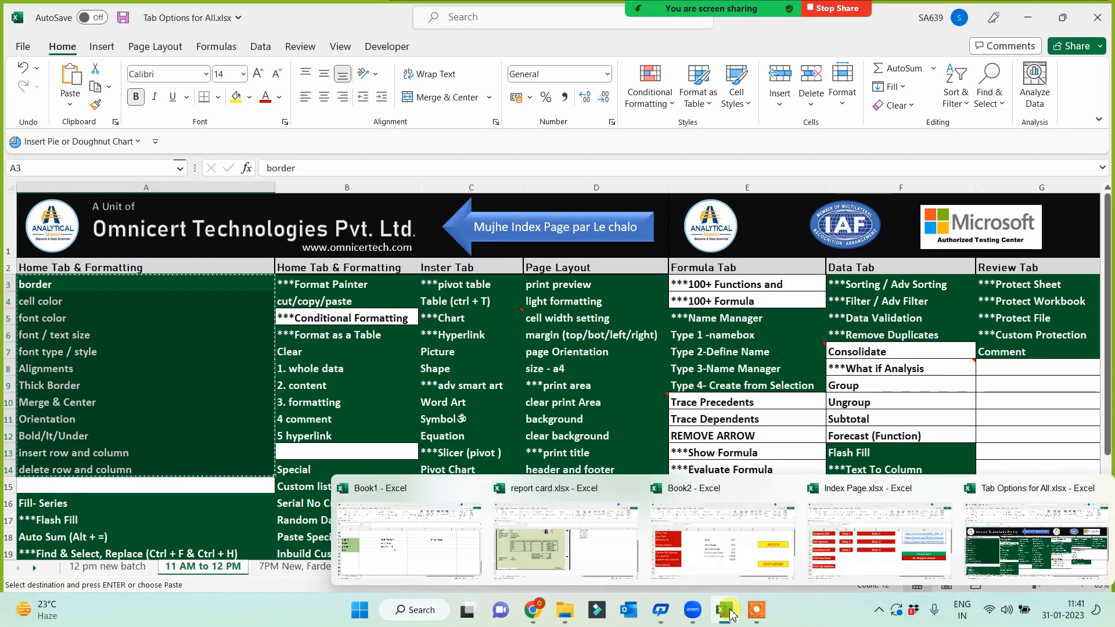
left_click(725, 557)
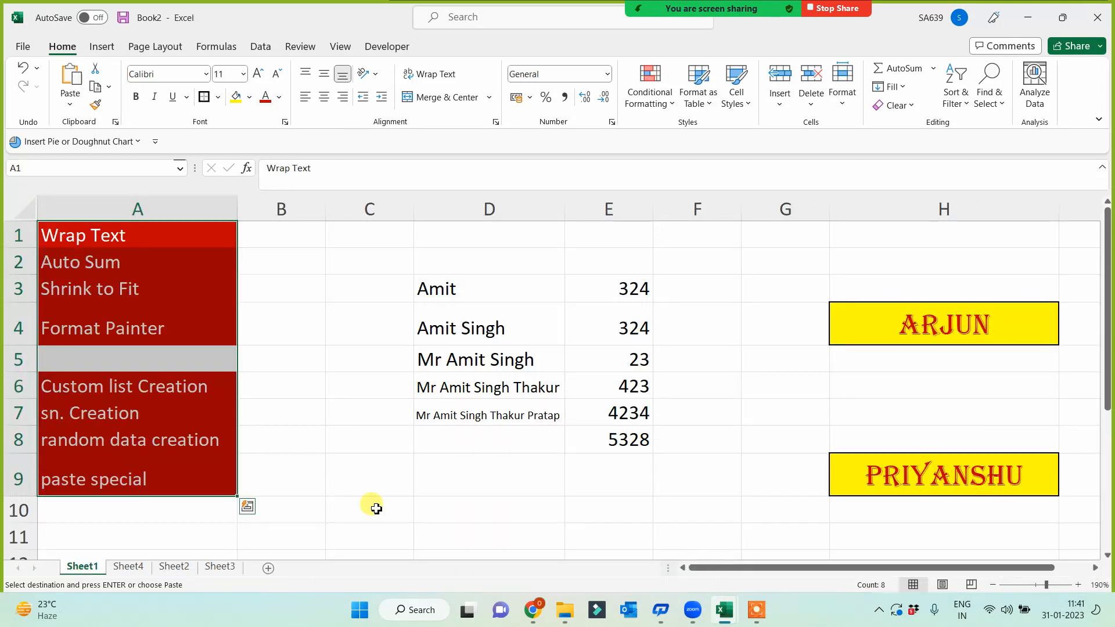
- Paste the topic list into a new sheet and autofit column A
left_click(269, 569)
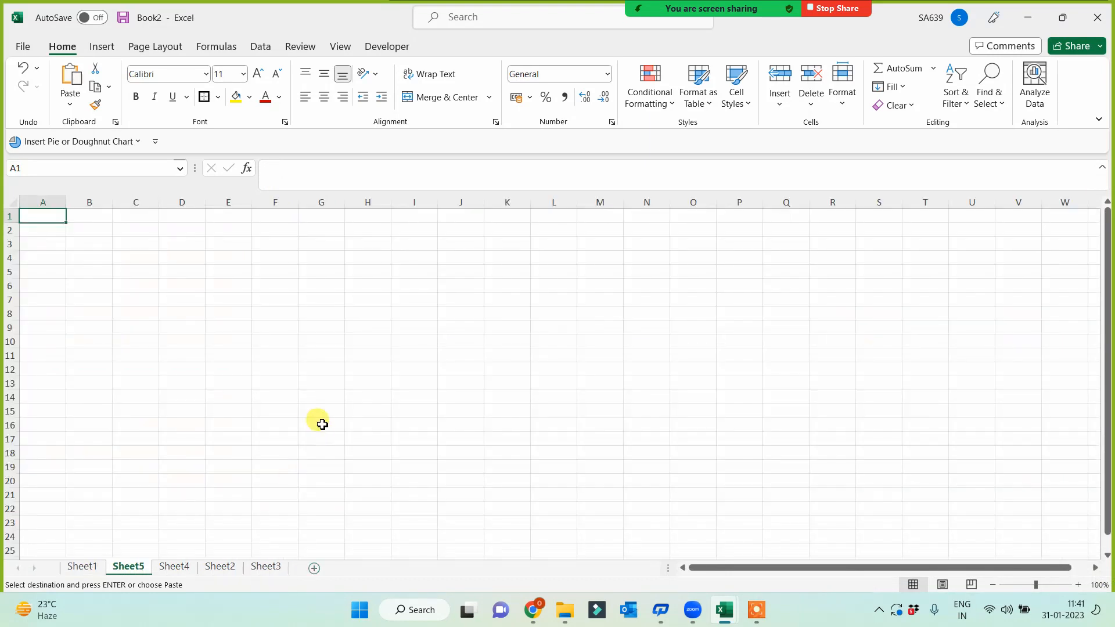
key("ctrl+v")
scroll(194, 398, "up", 3)
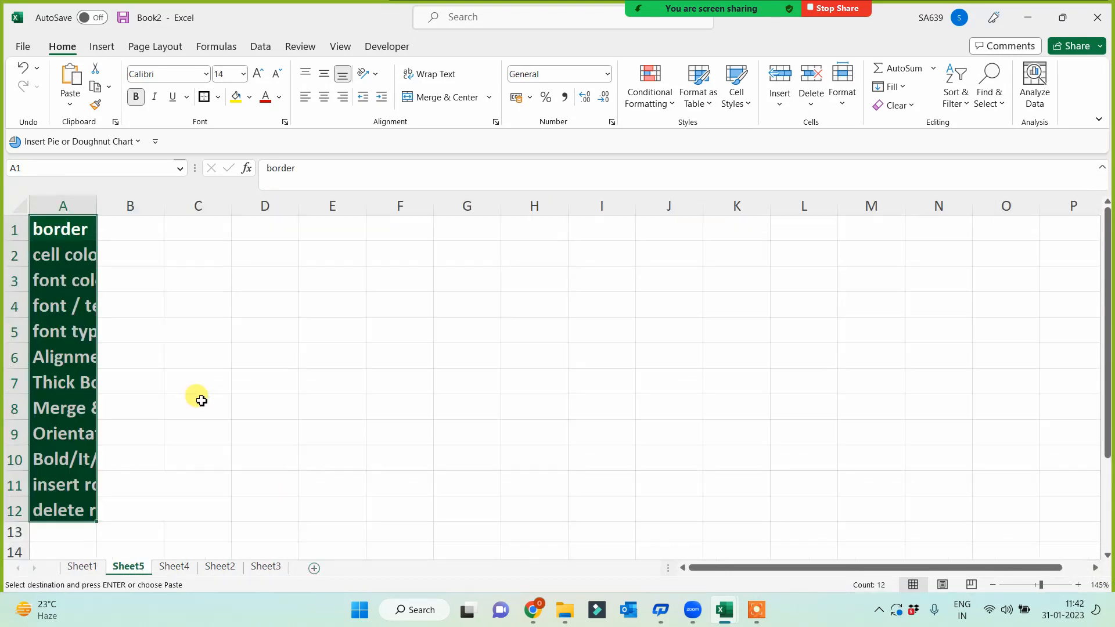
double_click(96, 206)
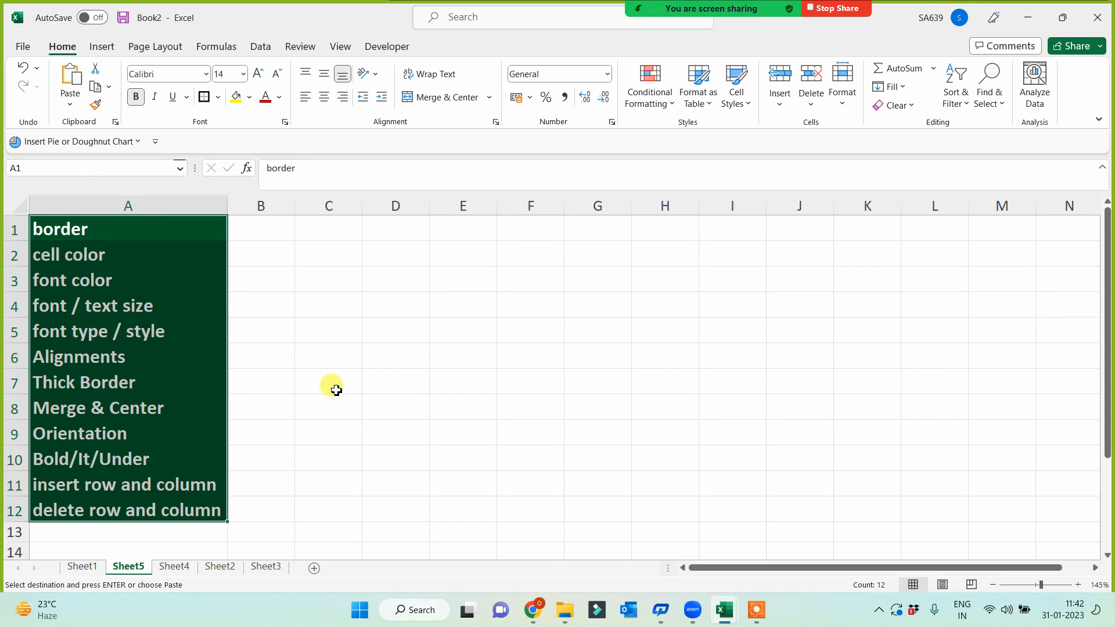
left_click(364, 383)
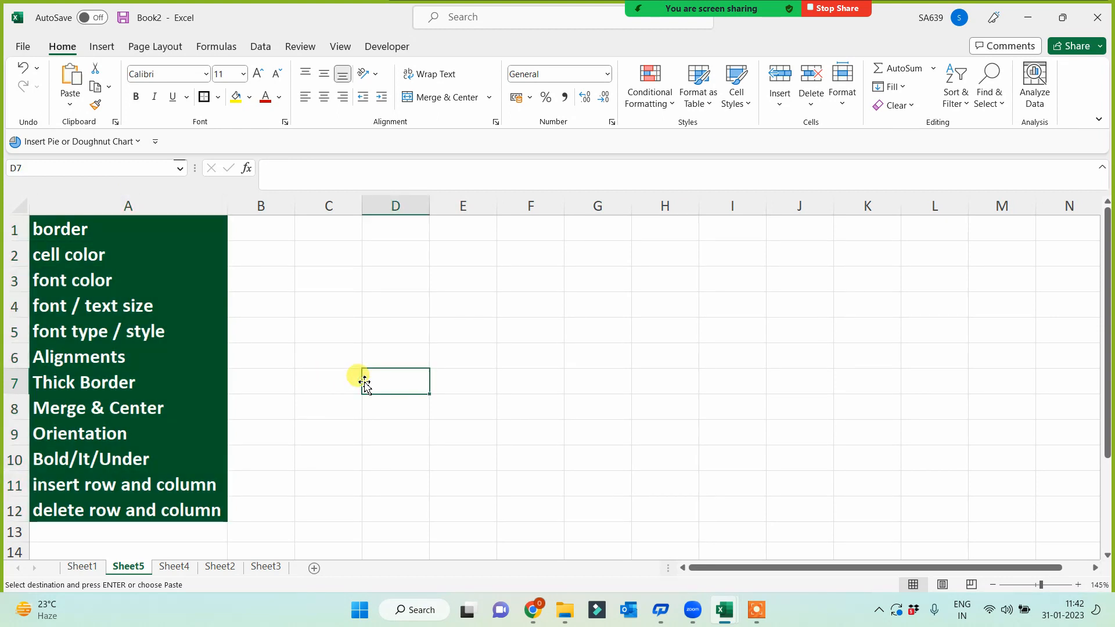
- Add a 'name' heading in E2 and fill a name down column E to E11
left_click(468, 255)
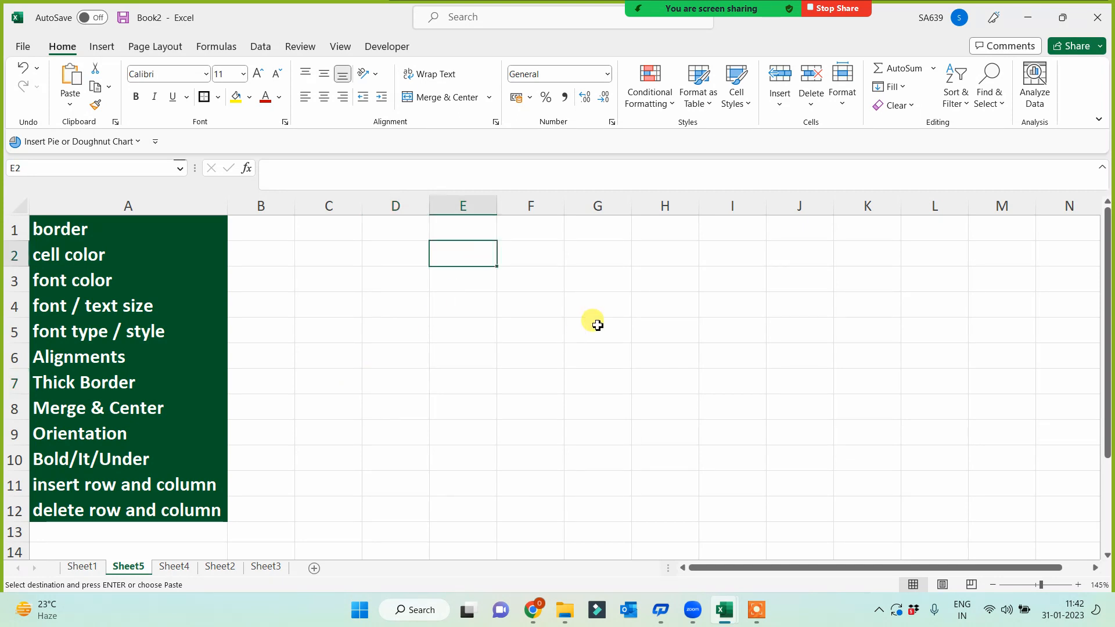
type("name")
key("Return")
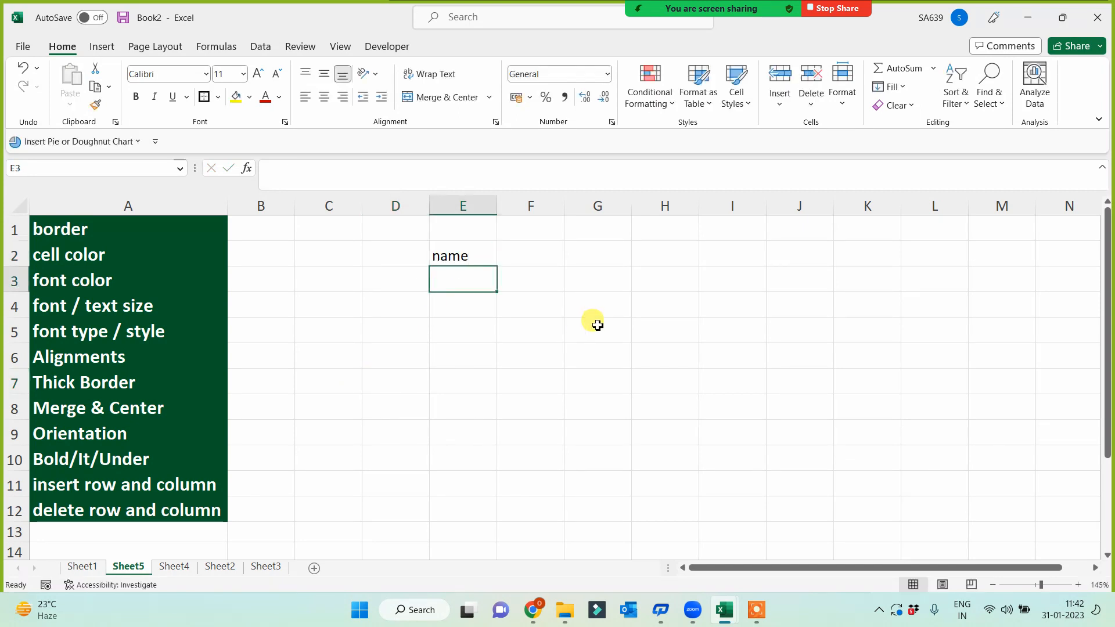
type("brajesh")
left_click(487, 354)
left_click(485, 285)
left_click_drag(497, 292, 471, 490)
- Fill Sunday through Friday headings across F2:K2, then begin a formula in F3
left_click(523, 256)
type("sunday")
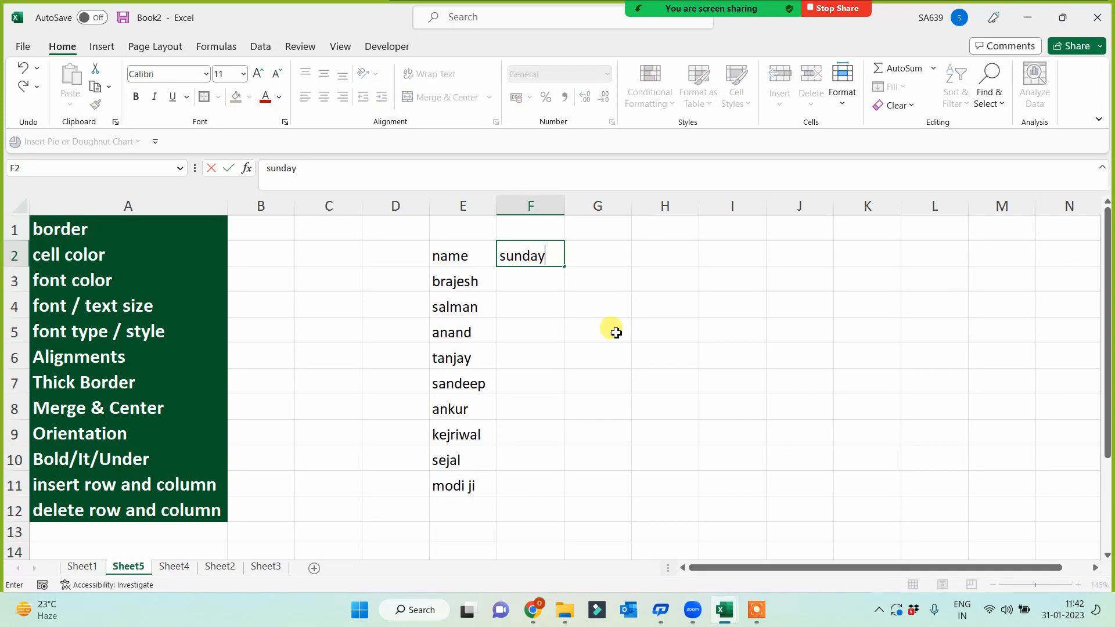
left_click(546, 308)
left_click(544, 253)
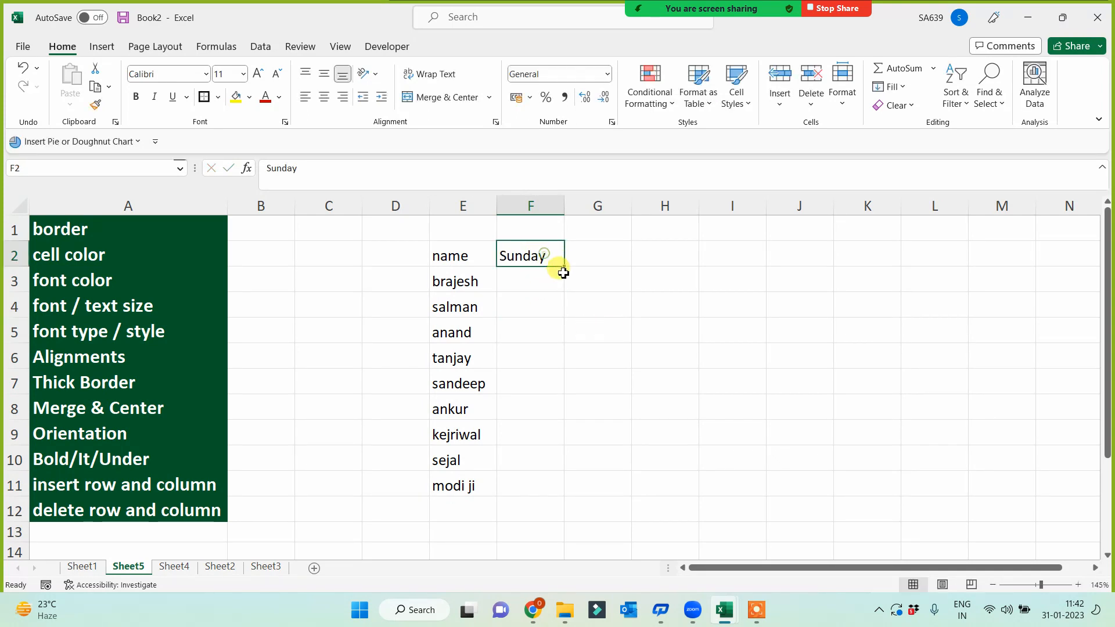
left_click_drag(565, 266, 876, 256)
left_click(531, 282)
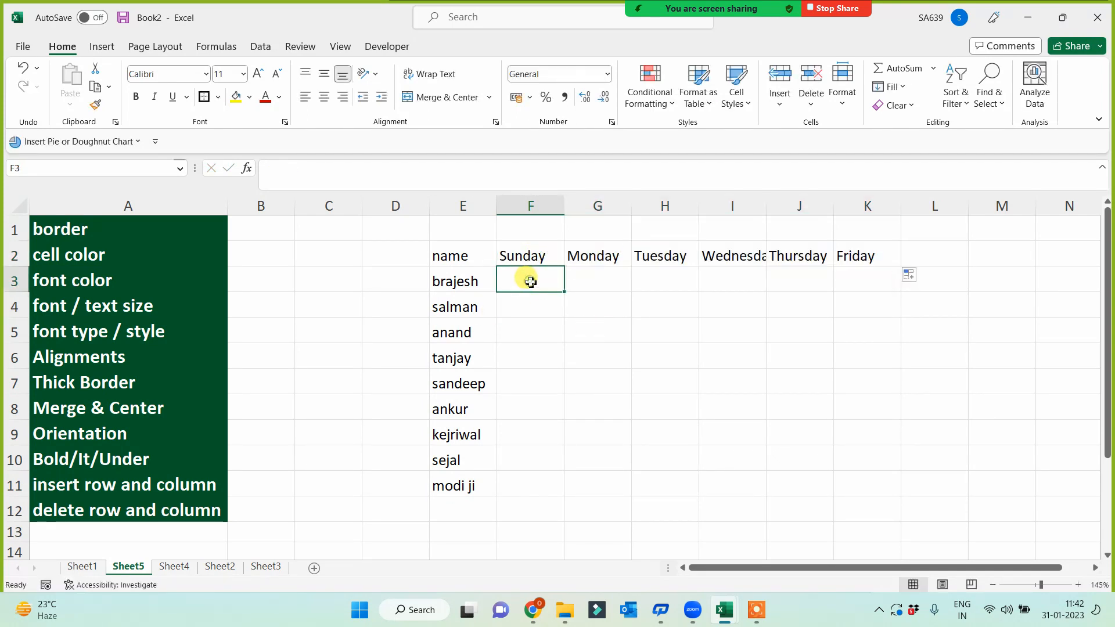
type("=rand")
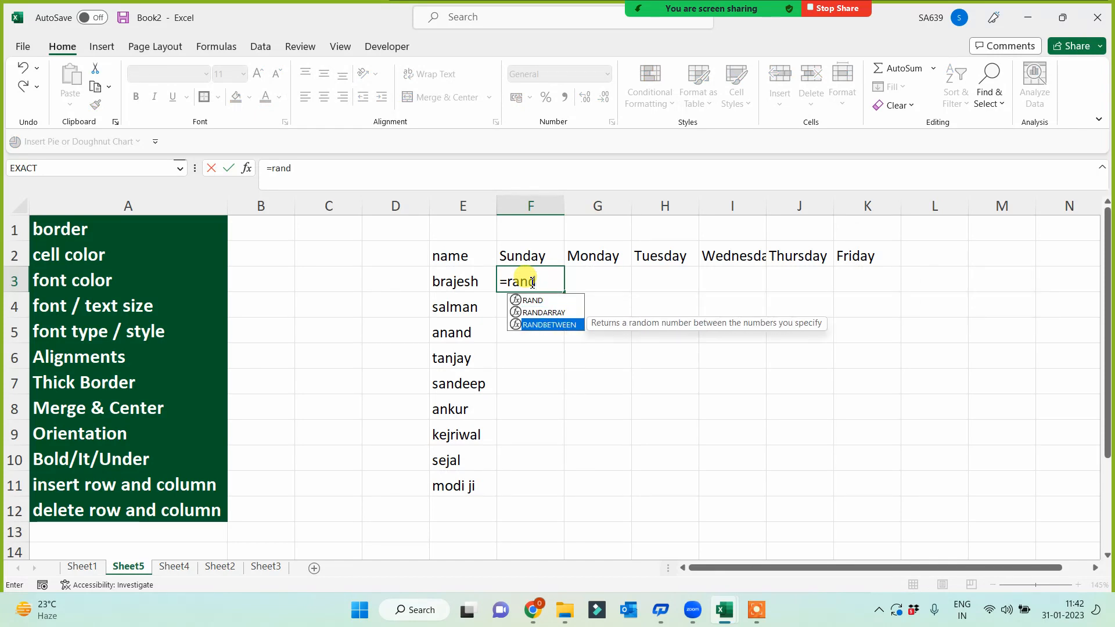
- Enter =RANDBETWEEN(1000,10000) in F3, fill it across F3:K11, and copy the block
key("Tab")
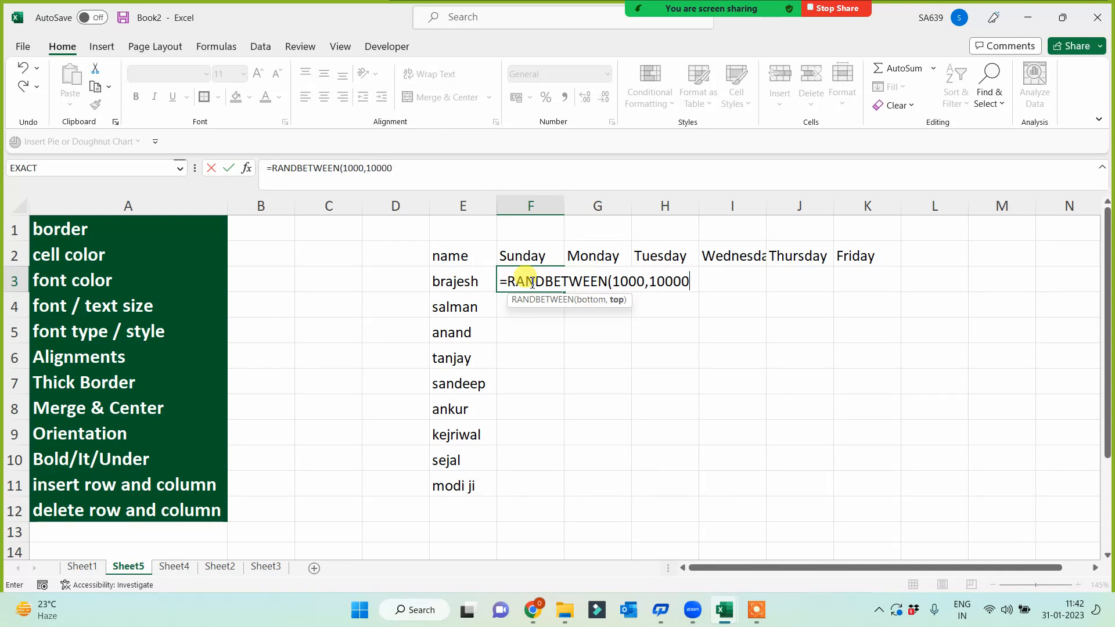
type("1000,10000)")
key("Return")
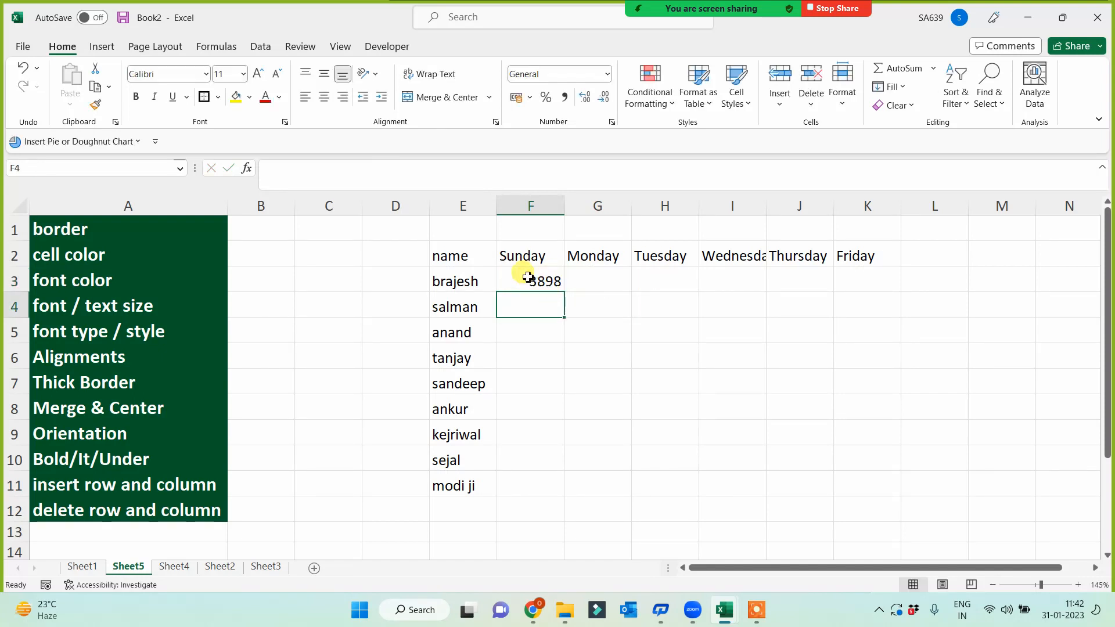
left_click(540, 283)
left_click_drag(567, 294, 871, 489)
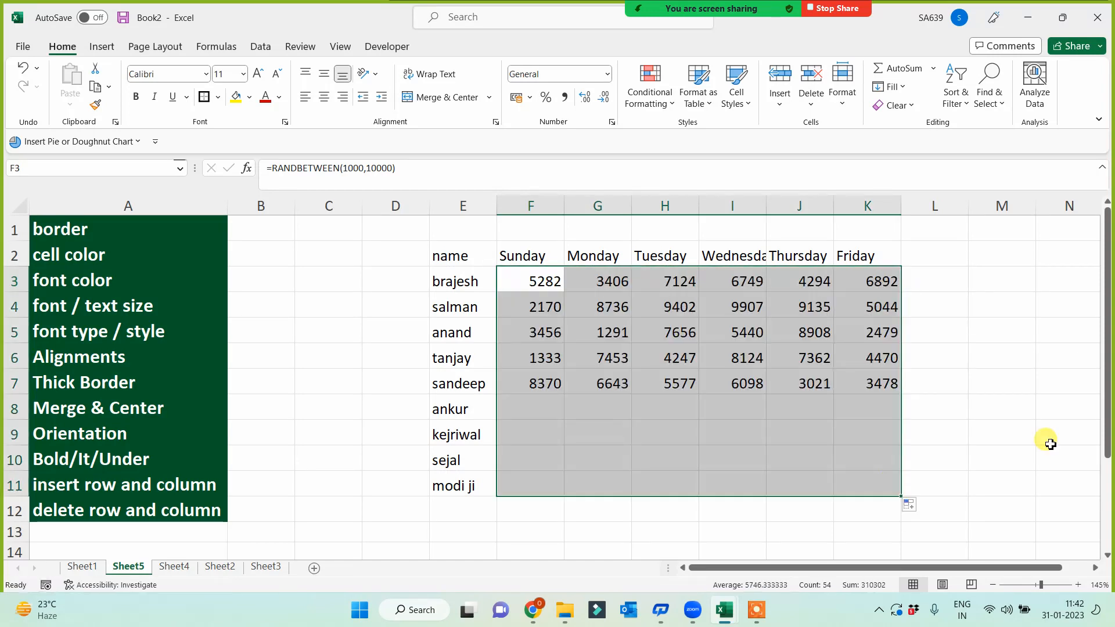
key("ctrl+c")
- Paste the random numbers in F3:K11 back over themselves as fixed values
key("ctrl+alt+v")
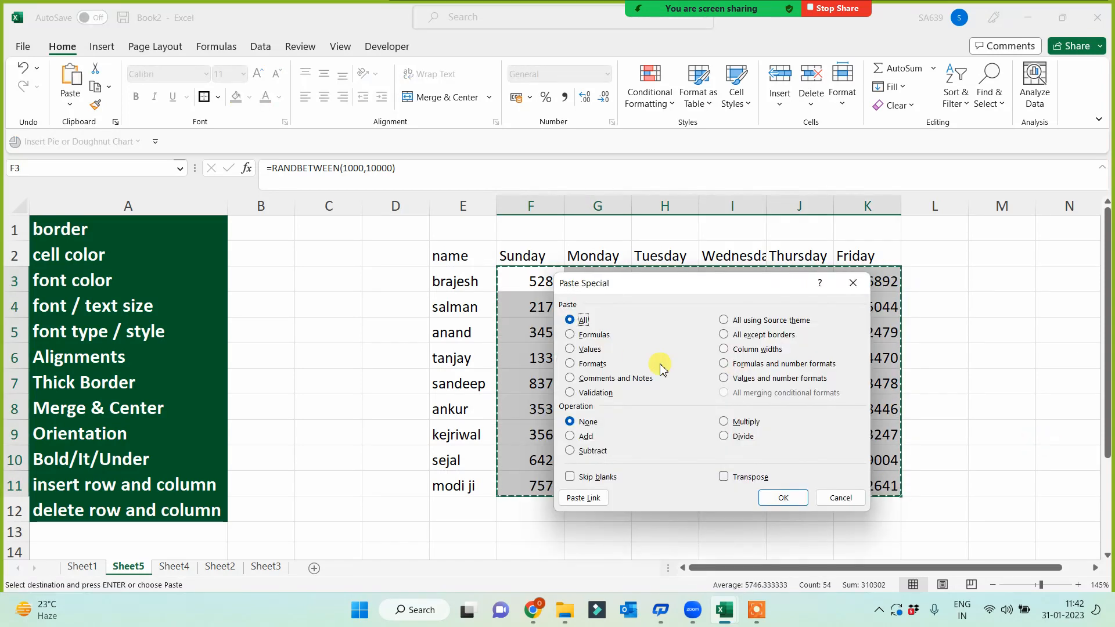
left_click(783, 499)
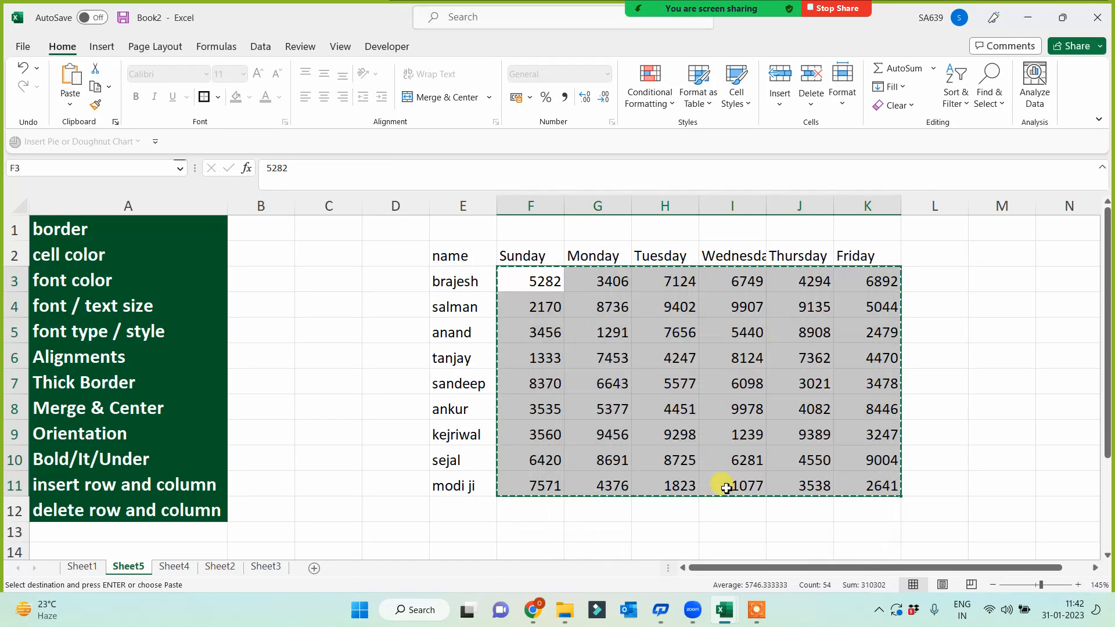
left_click(387, 478)
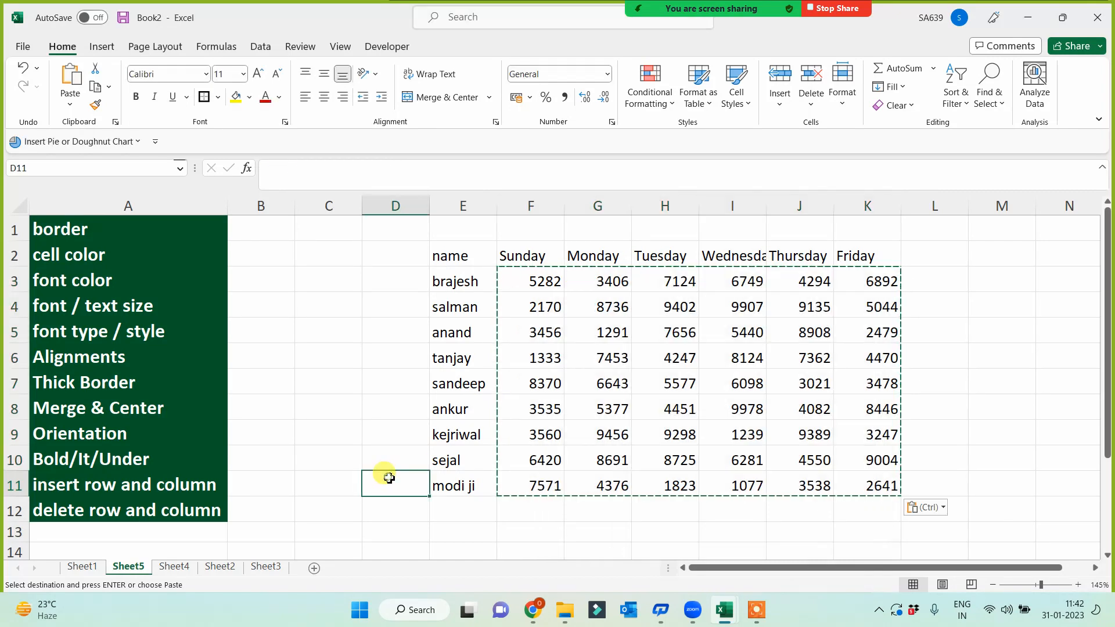
- Rename the Sheet5 tab to 'Formatting' and cancel the pending copy
left_click(129, 566)
type("Formatting")
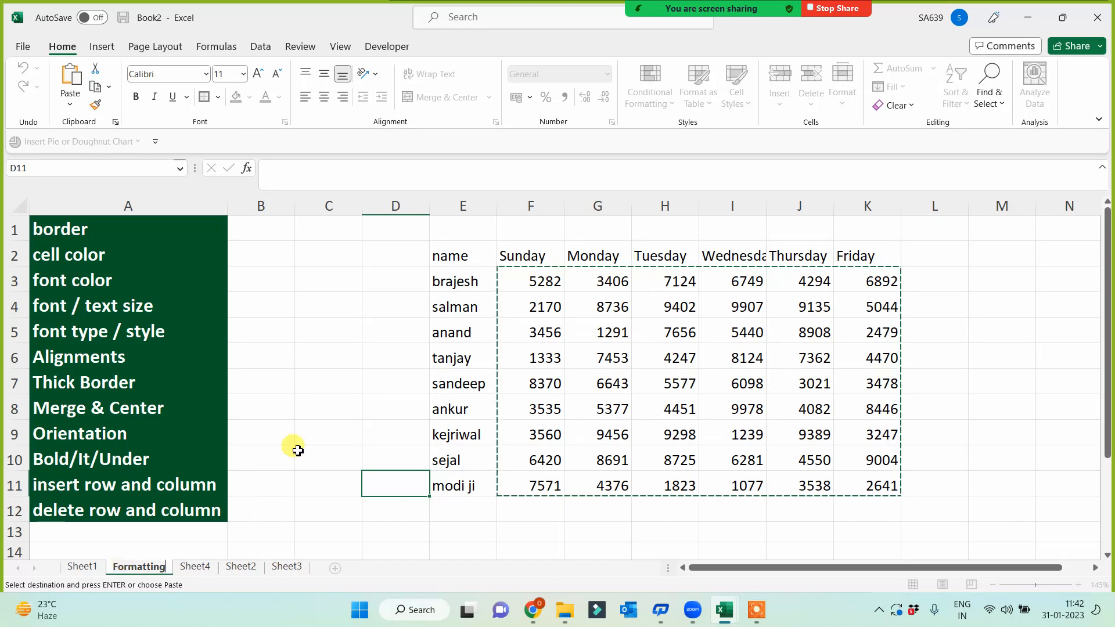
left_click(325, 433)
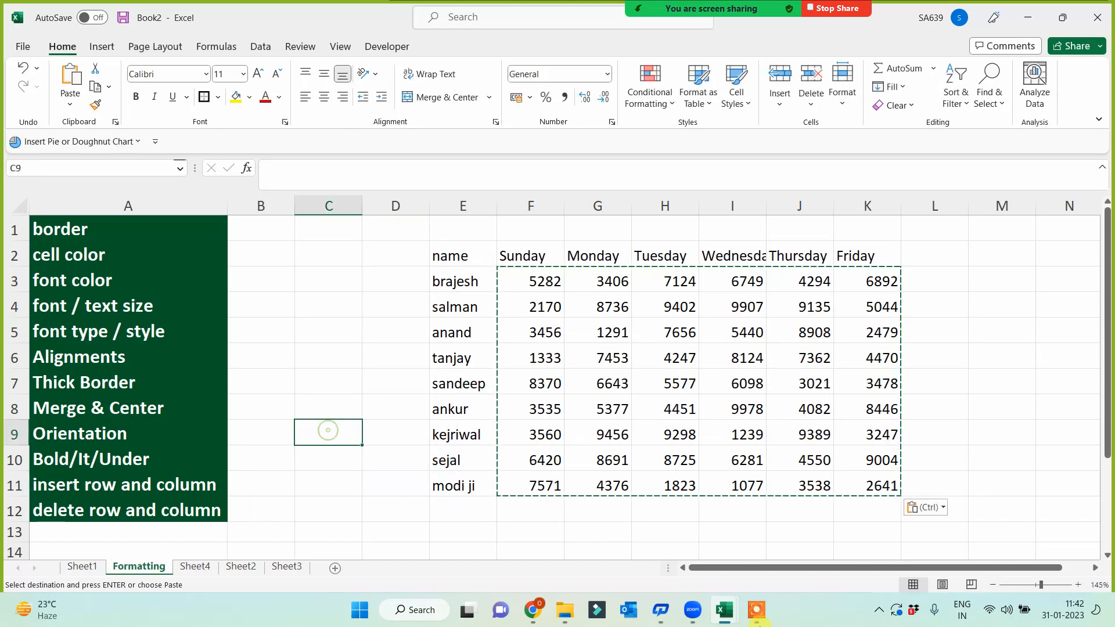
left_click(755, 613)
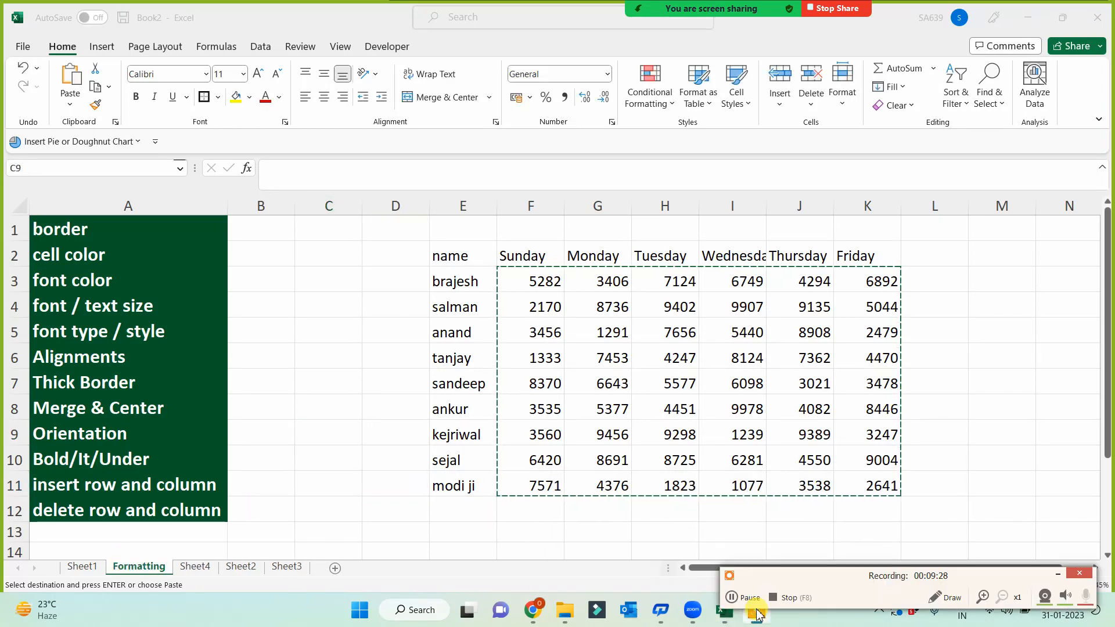
left_click(1059, 575)
key("Escape")
left_click(247, 401)
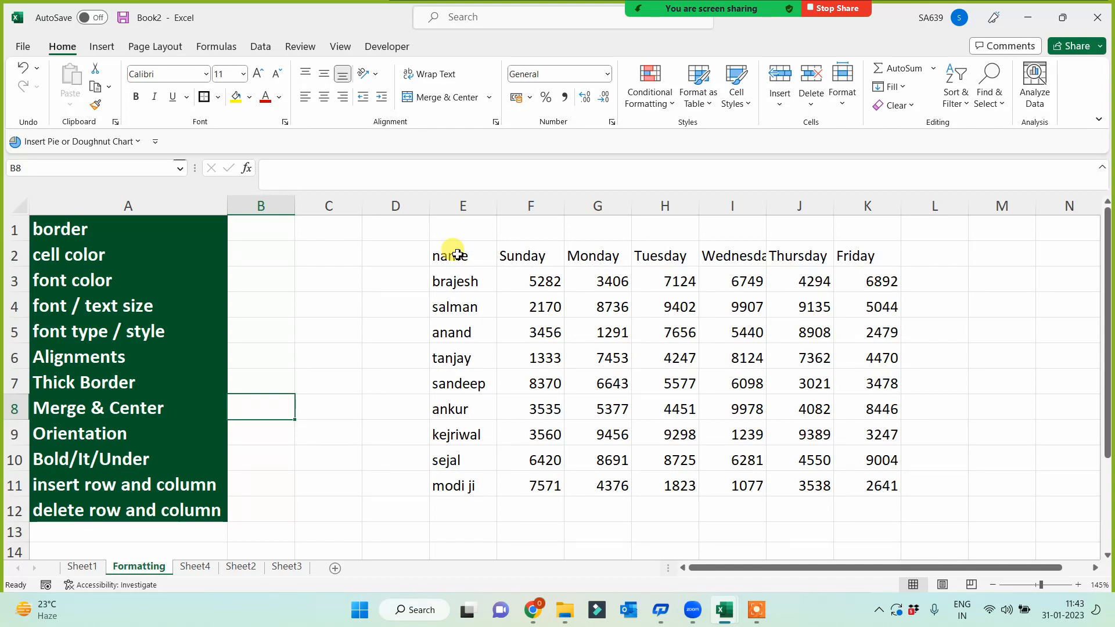
- Give the table E2:K11 All Borders plus a thick outside border
mouse_move(461, 256)
left_mouse_down()
mouse_move(816, 424)
mouse_move(875, 487)
left_mouse_up()
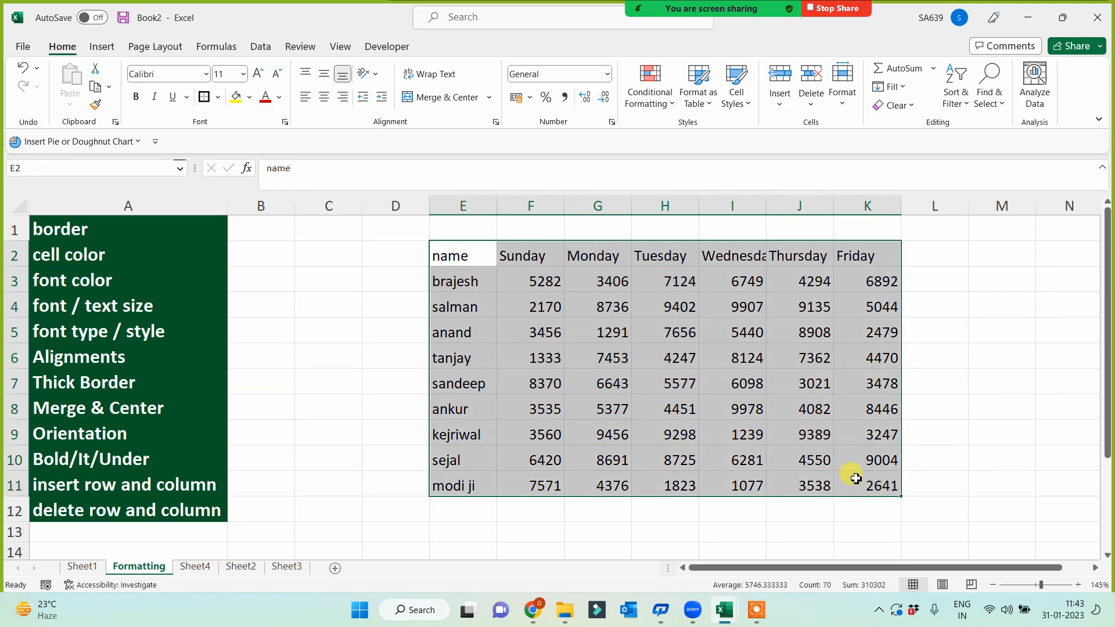
left_click(221, 99)
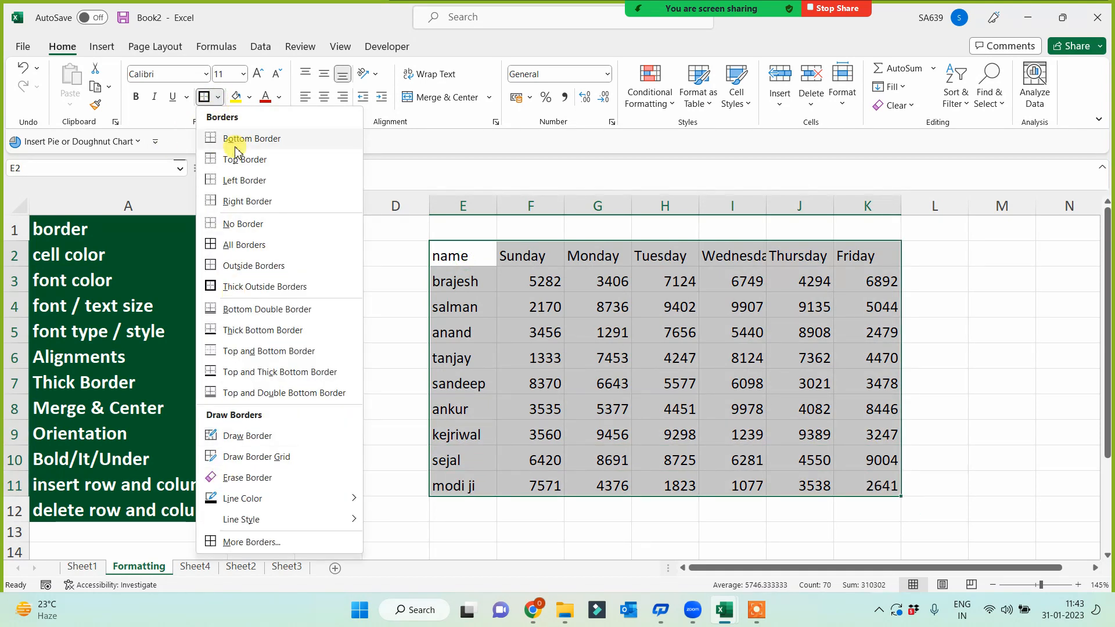
left_click(210, 249)
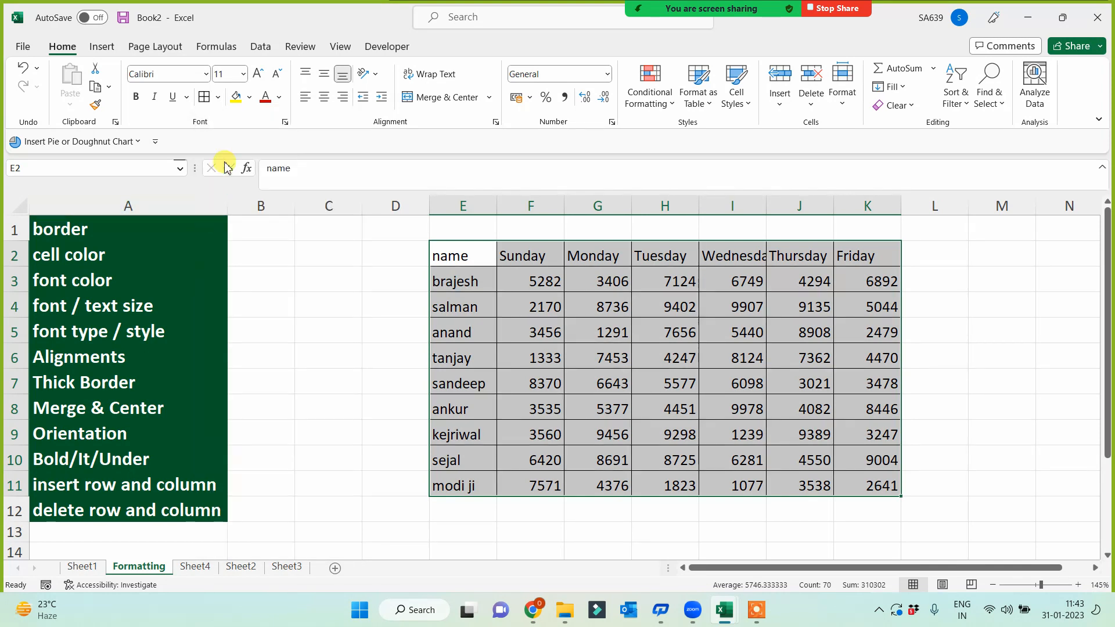
left_click(218, 97)
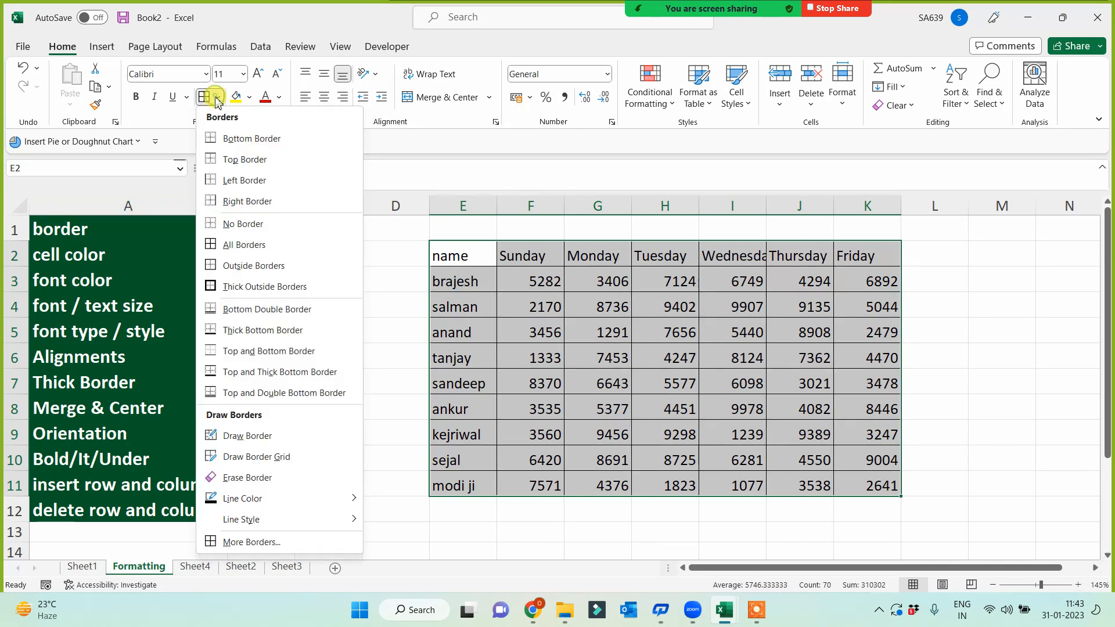
left_click(211, 287)
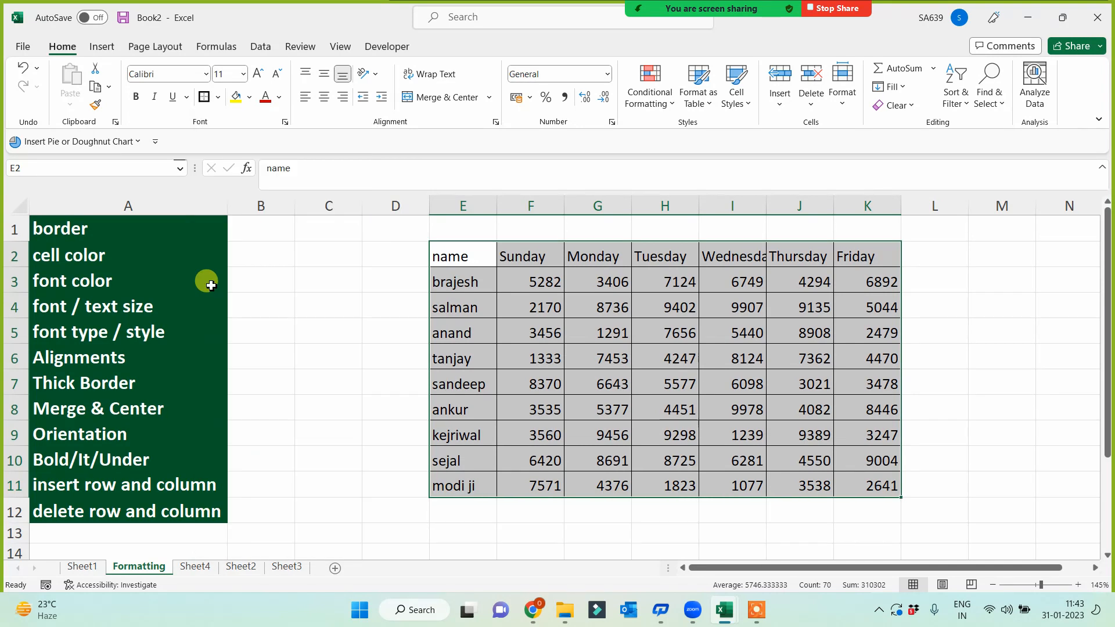
left_click(367, 384)
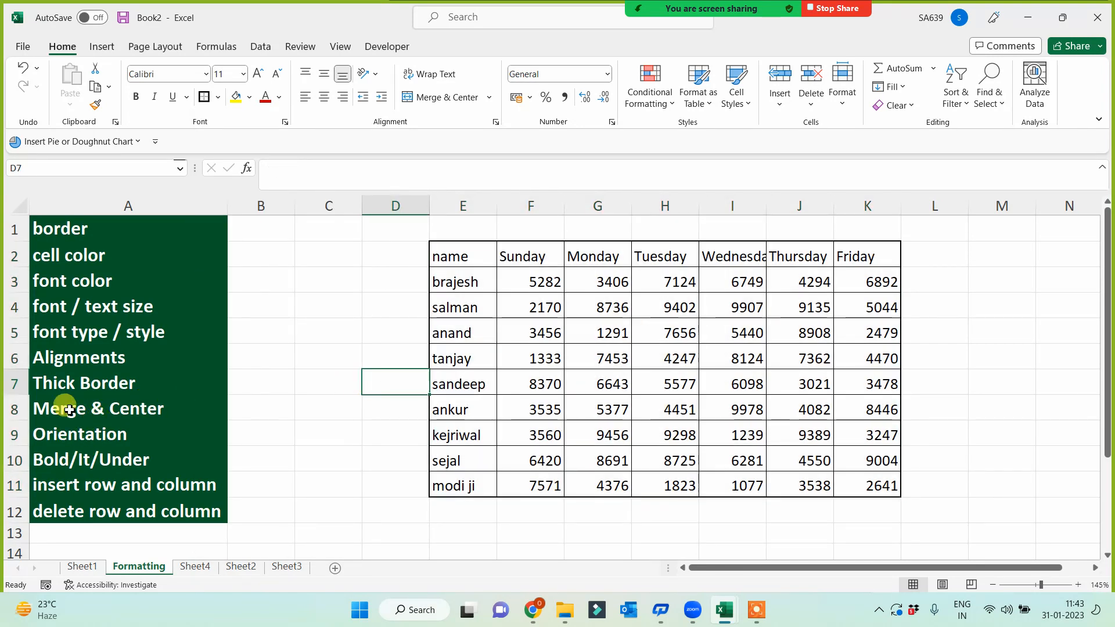
- Fill topic A1 yellow with red text, then Format Paint it onto A7 (Thick Border)
left_click(70, 231)
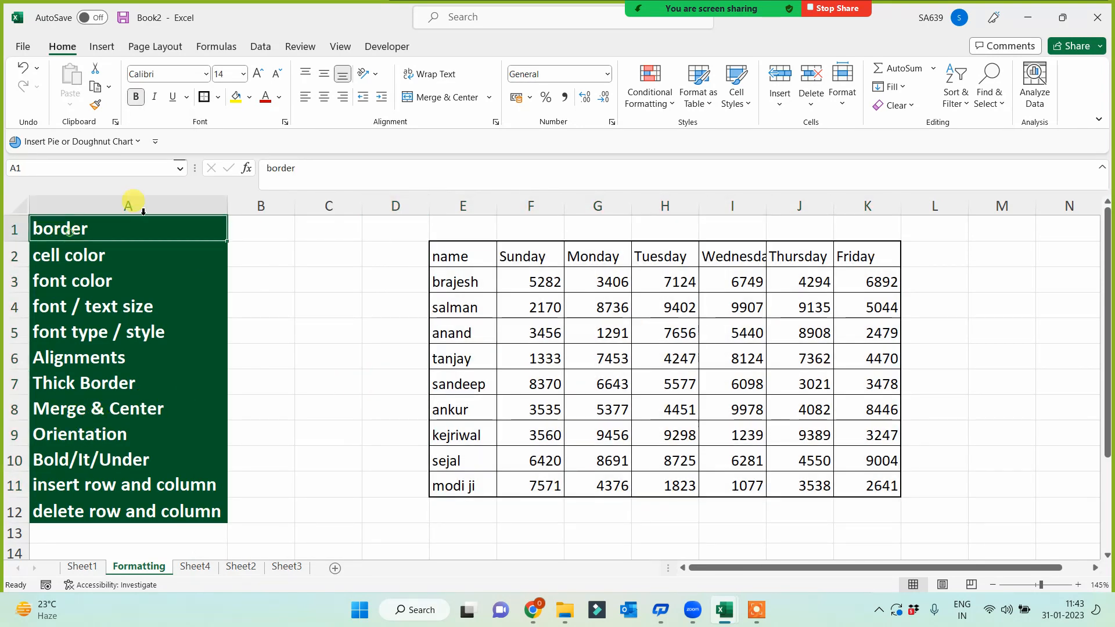
left_click(236, 97)
left_click(266, 97)
left_click(95, 105)
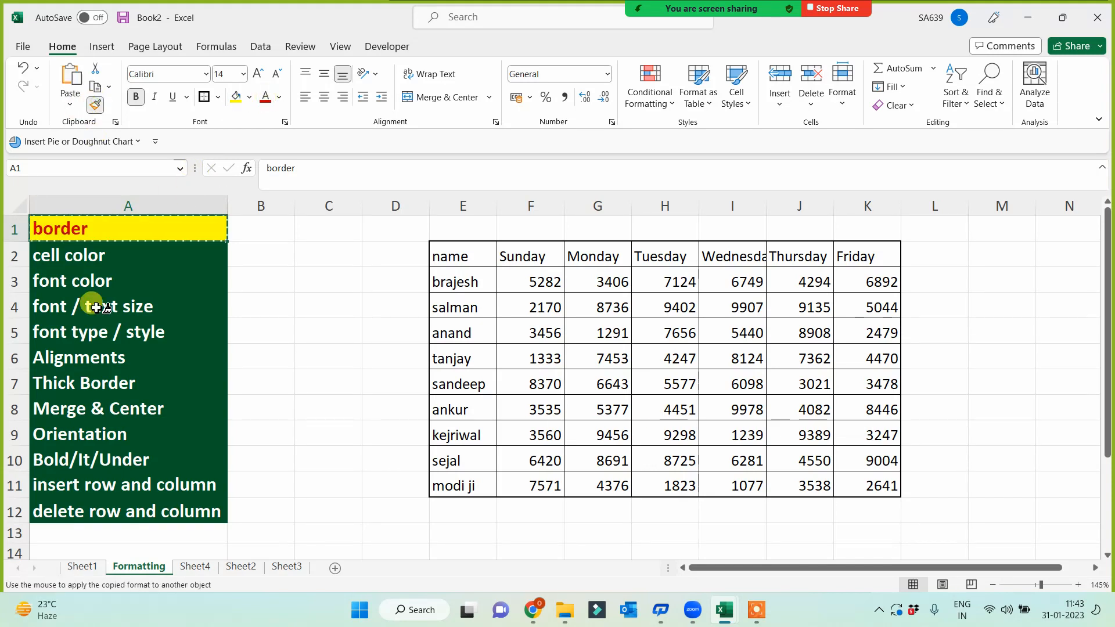
left_click(74, 384)
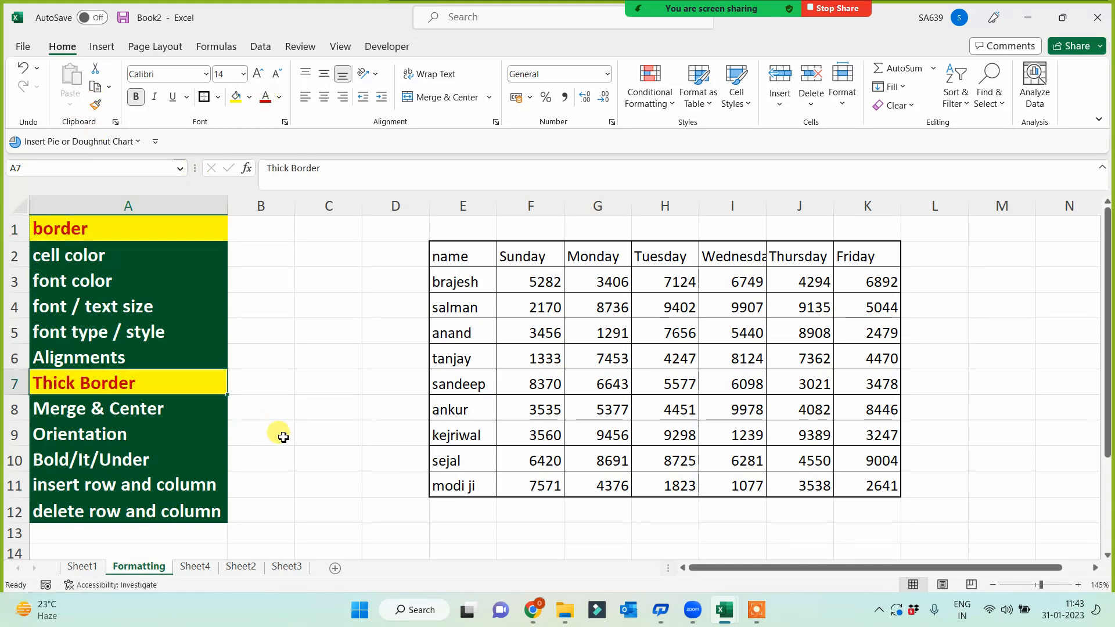
- Fill the table header row E2:K2 light blue
left_click_drag(463, 256, 864, 260)
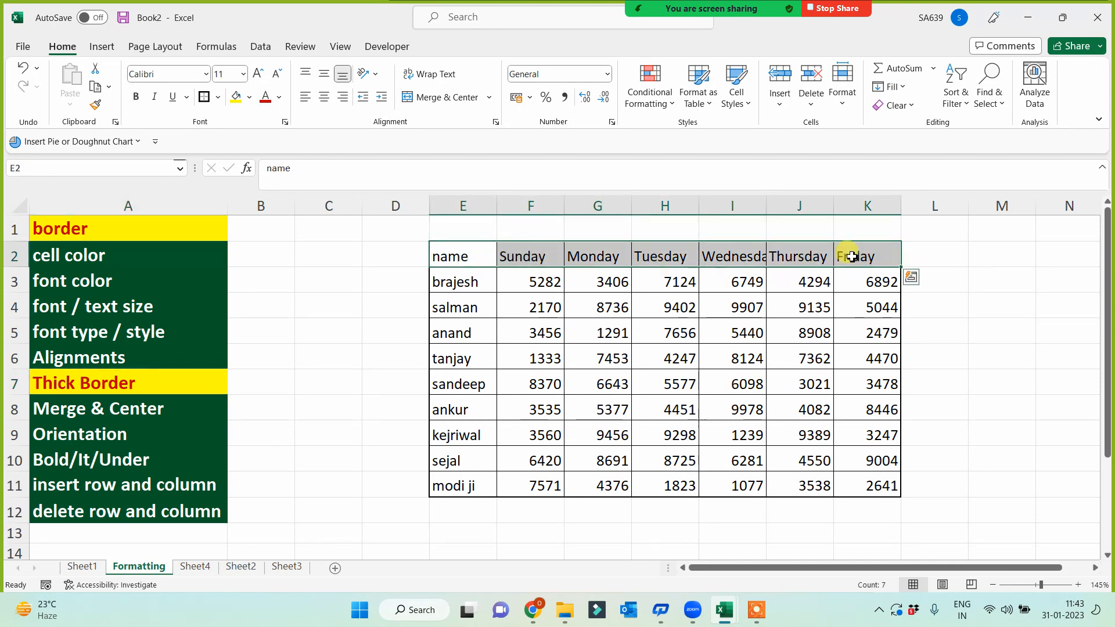
left_click(249, 97)
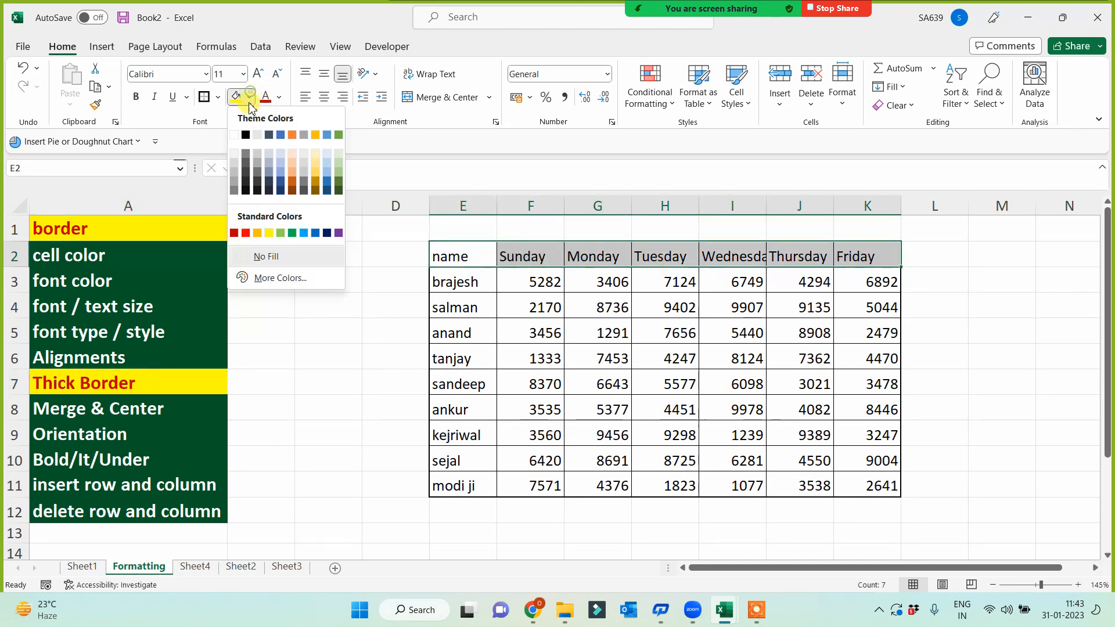
left_click(304, 233)
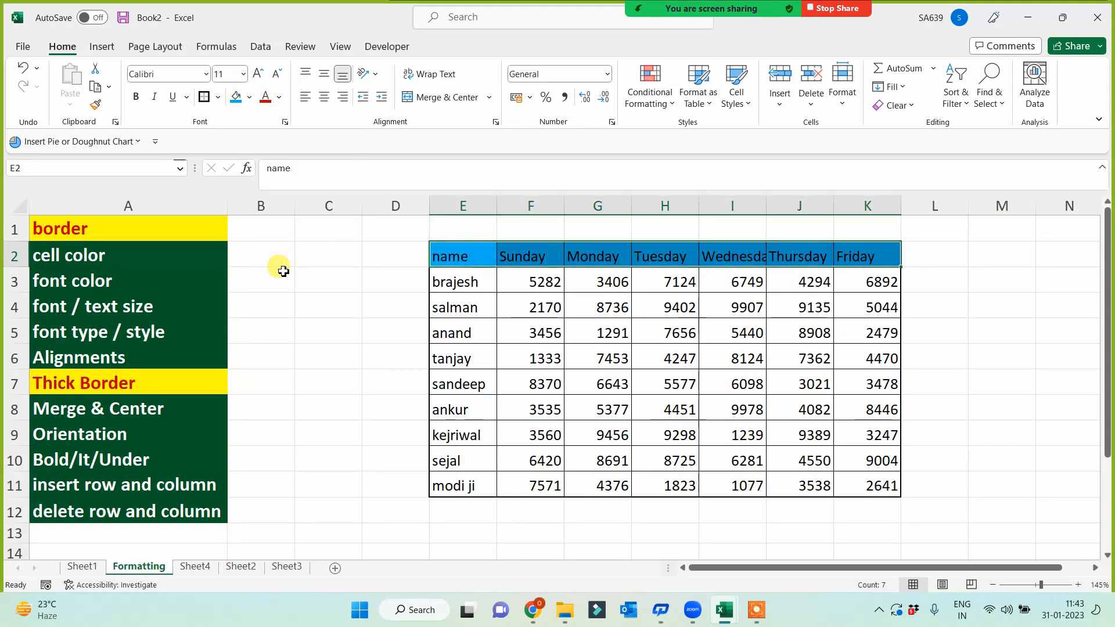
- Format Paint the yellow fill and red text from A1 onto the cell color topic A2
left_click(110, 254)
left_click(122, 224)
double_click(95, 104)
left_click(83, 255)
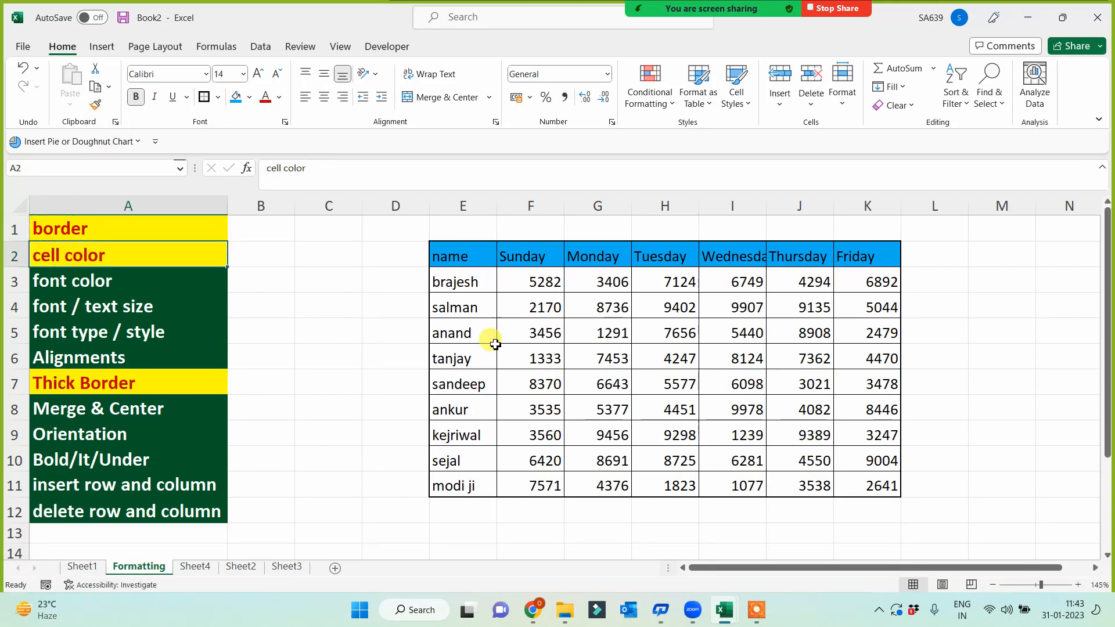
- Make the header row text white
left_click_drag(491, 256, 851, 253)
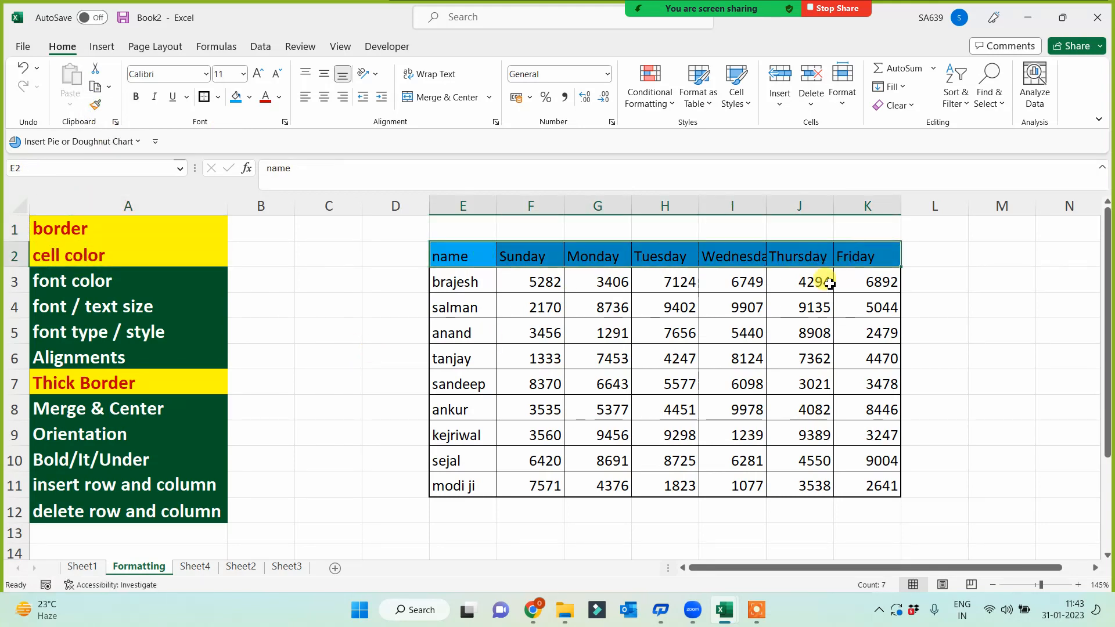
left_click(280, 97)
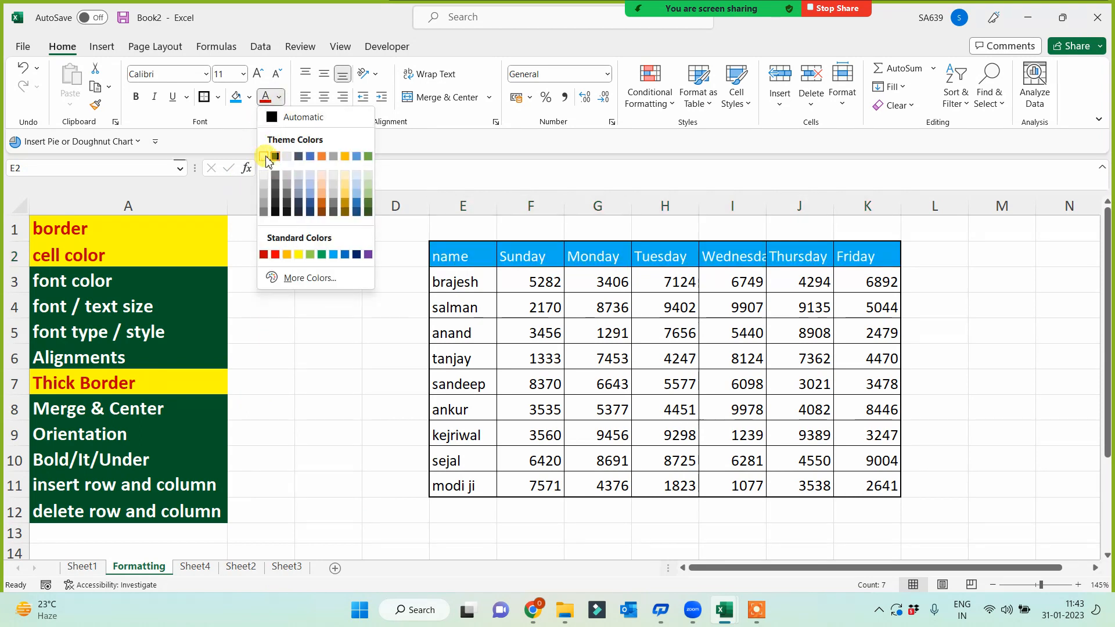
left_click(263, 156)
- Format Paint the yellow-red style onto the font color (A3) and Alignments (A6) topics
left_click(133, 281)
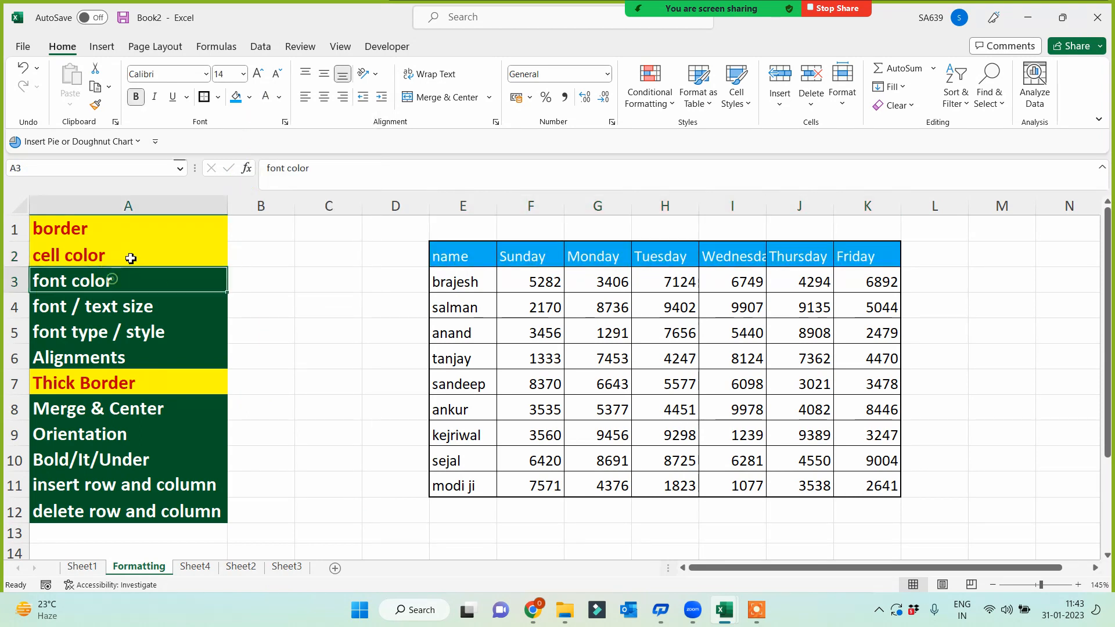
left_click(123, 260)
left_click(95, 105)
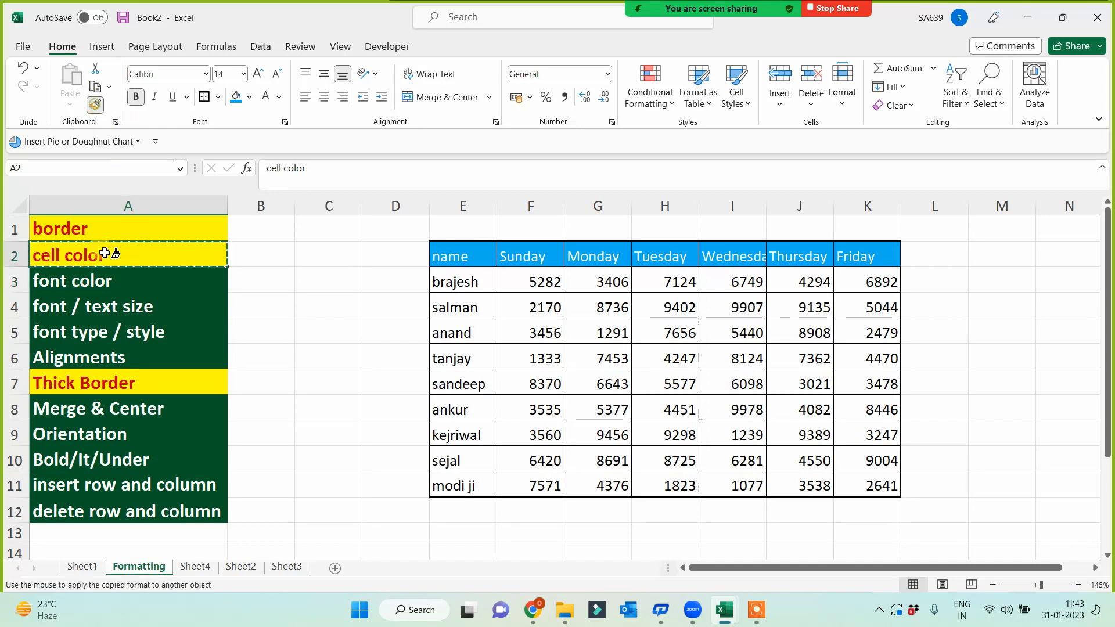
left_click(96, 283)
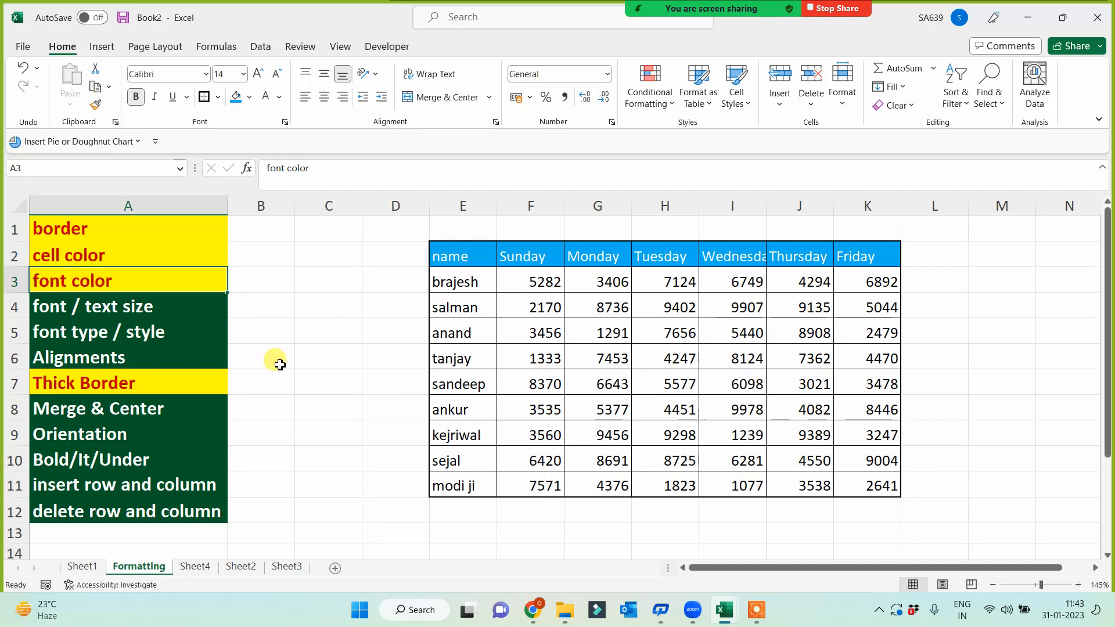
left_click(146, 361)
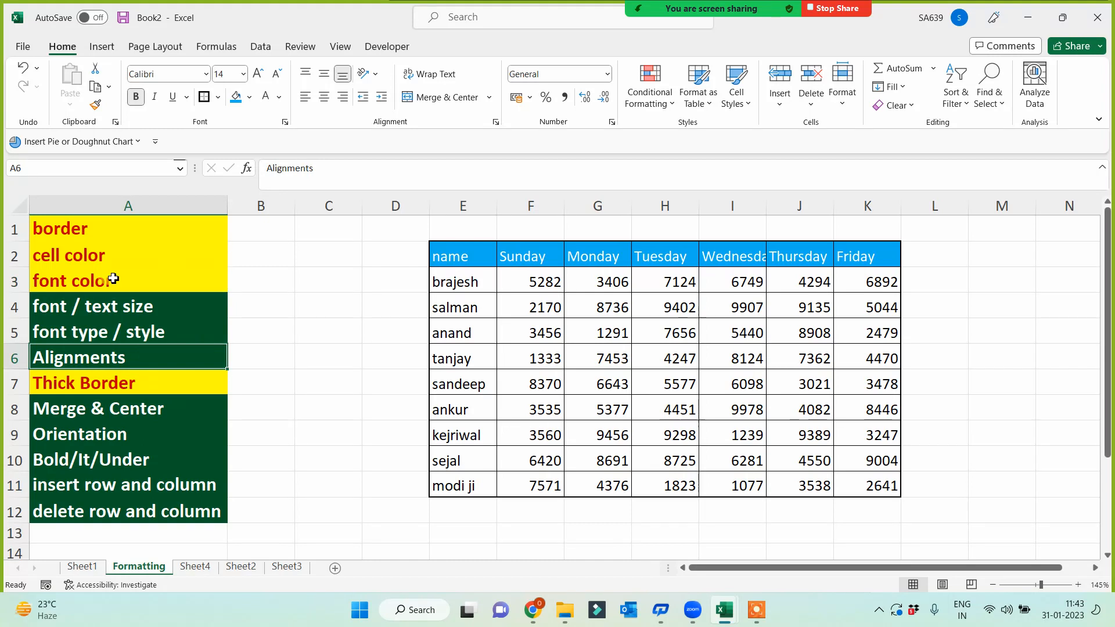
left_click(94, 280)
left_click(96, 105)
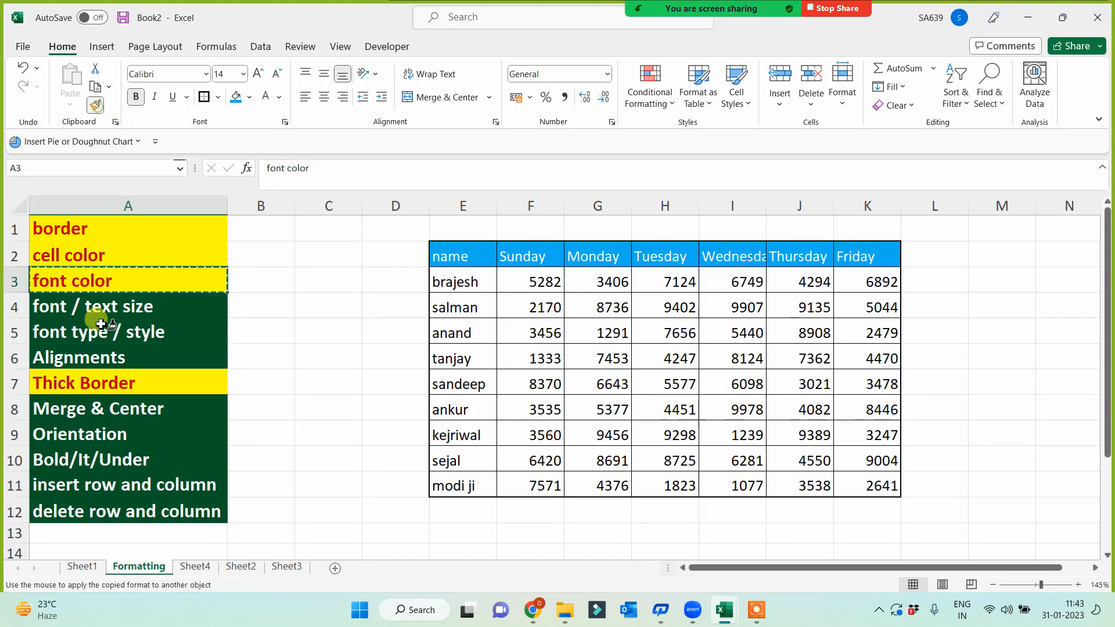
left_click(97, 355)
- Center-align all values in the table E2:K11
mouse_move(477, 252)
left_mouse_down()
mouse_move(844, 488)
mouse_move(866, 491)
left_mouse_up()
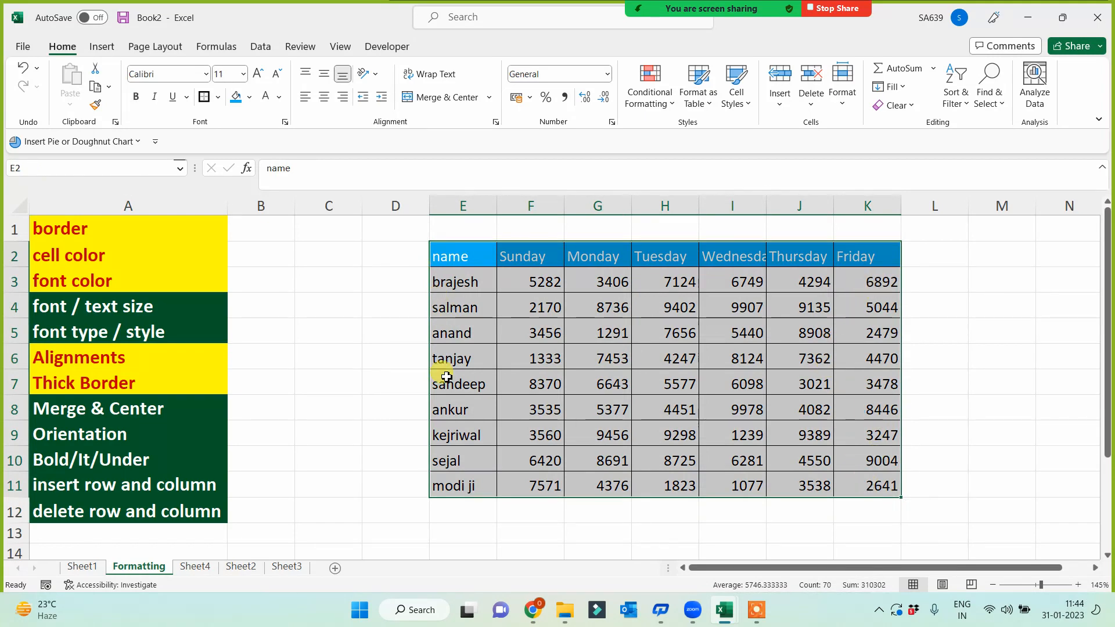
left_click(324, 104)
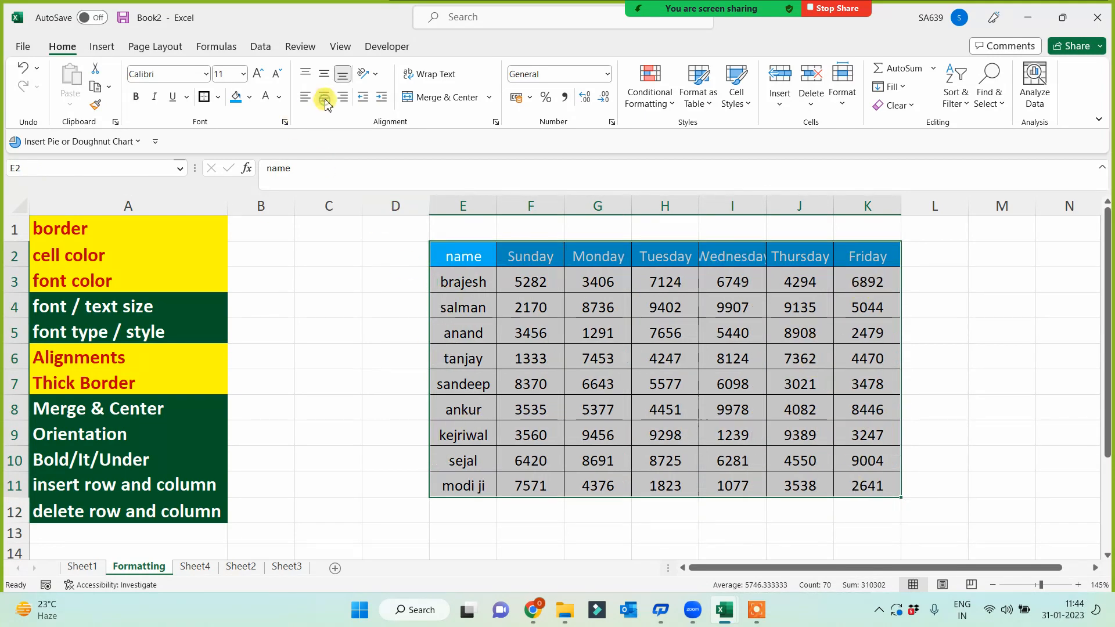
left_click(306, 103)
left_click(324, 102)
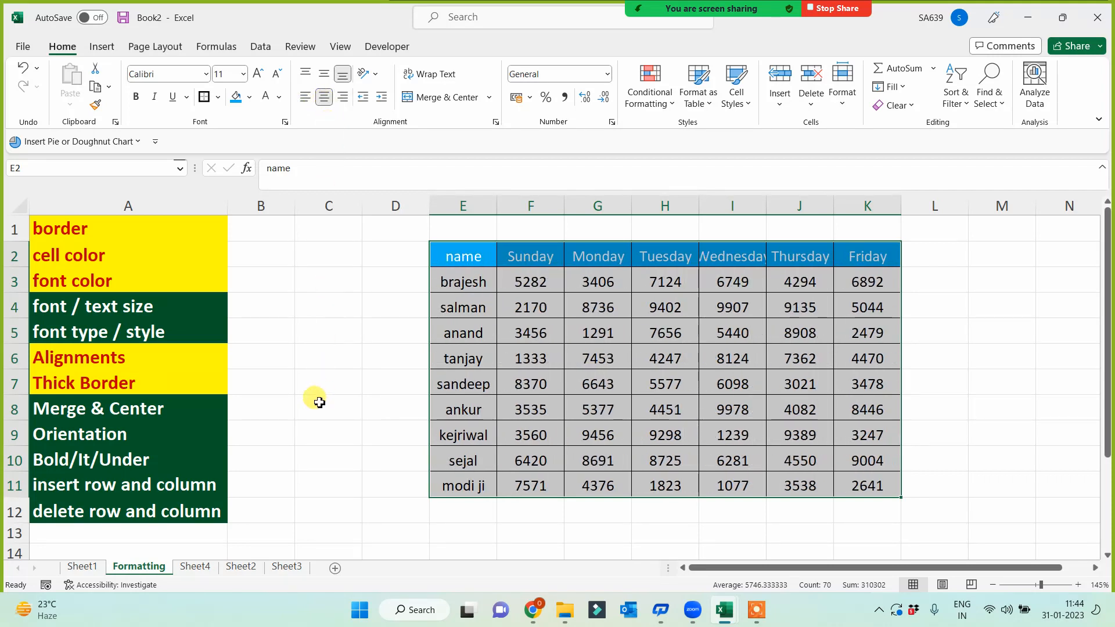
left_click(120, 358)
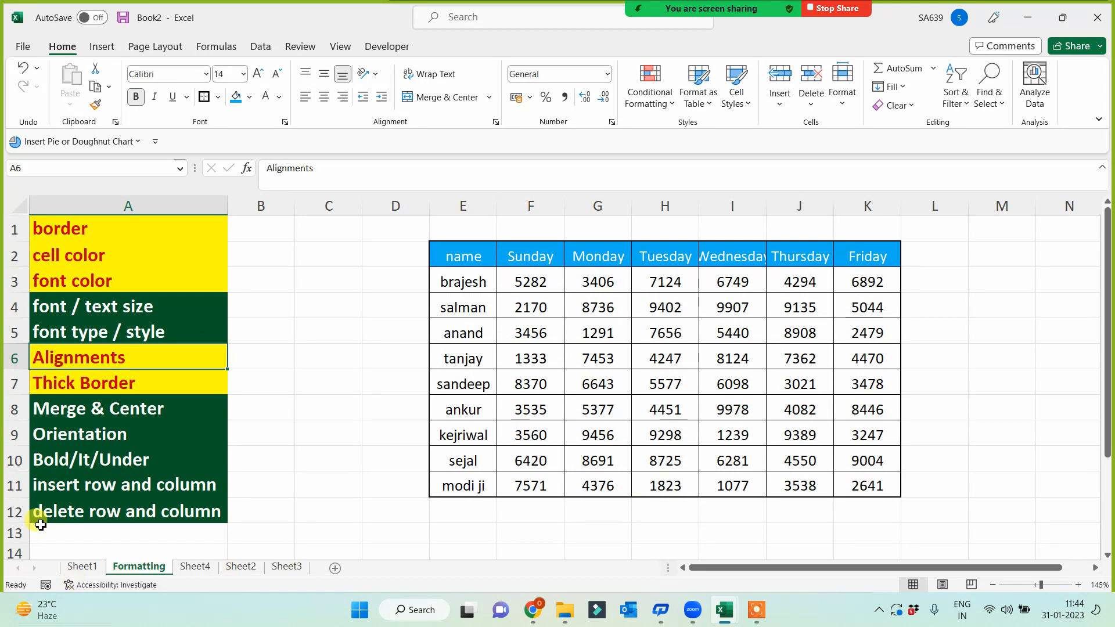
- Format Paint the yellow-red style from font color onto the font / text size topic A4
left_click(75, 306)
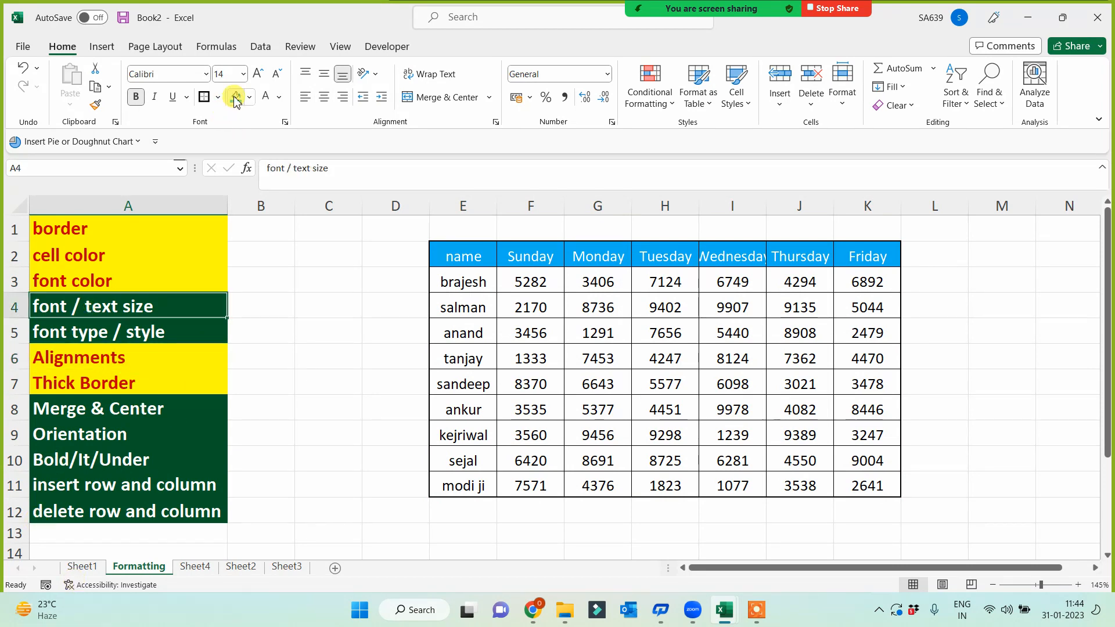
left_click(123, 282)
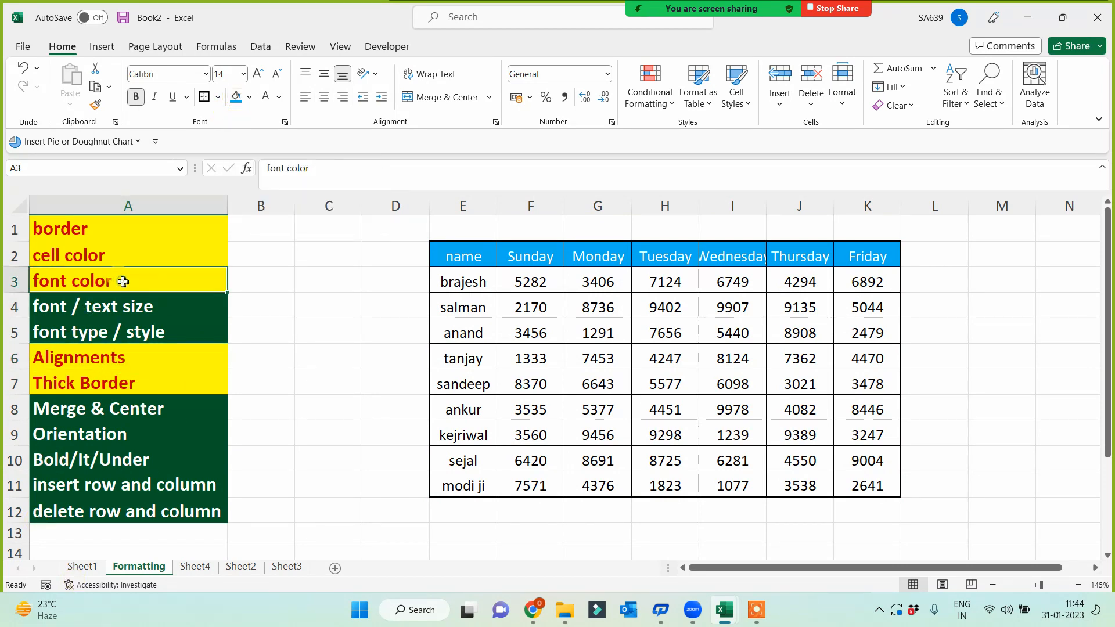
left_click(97, 105)
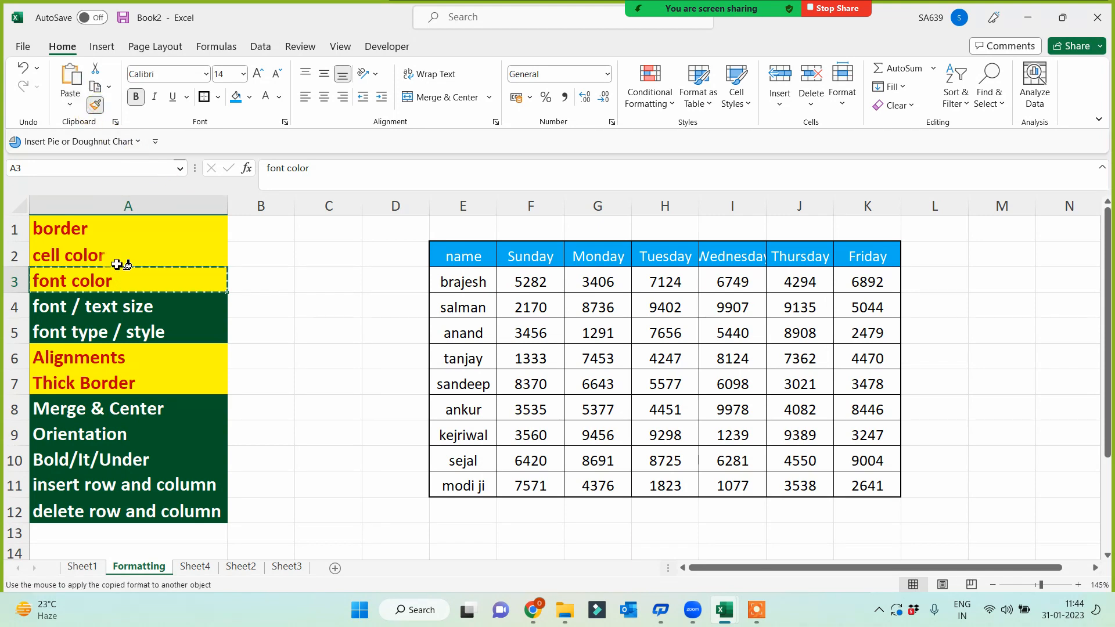
left_click(126, 300)
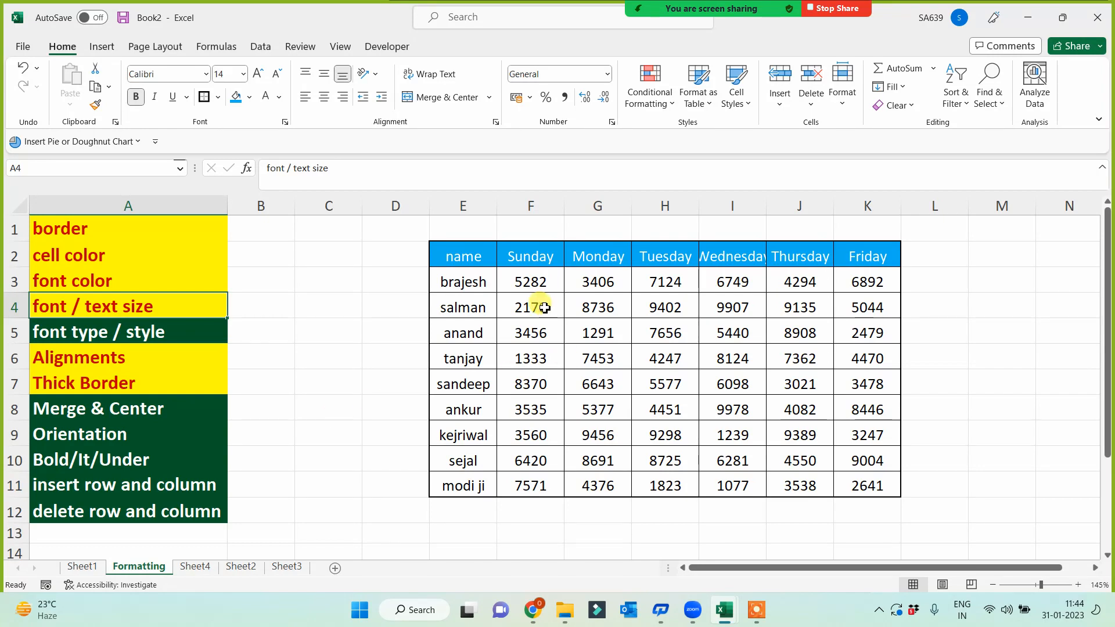
- Set the whole table to font size 14 and widen name column E
left_click_drag(456, 255, 875, 493)
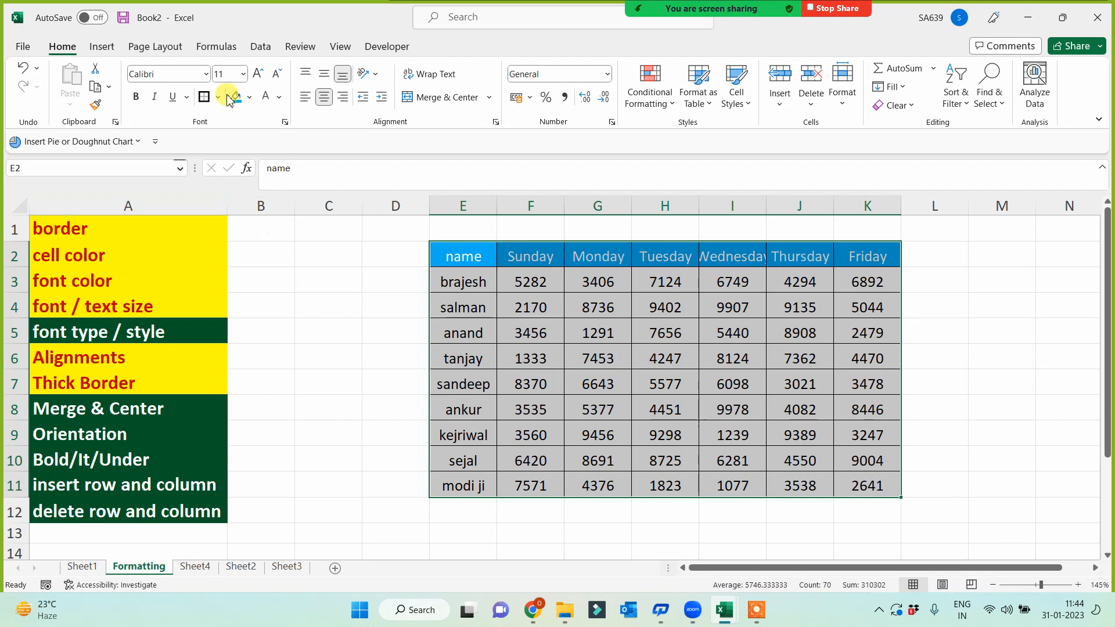
left_click(242, 74)
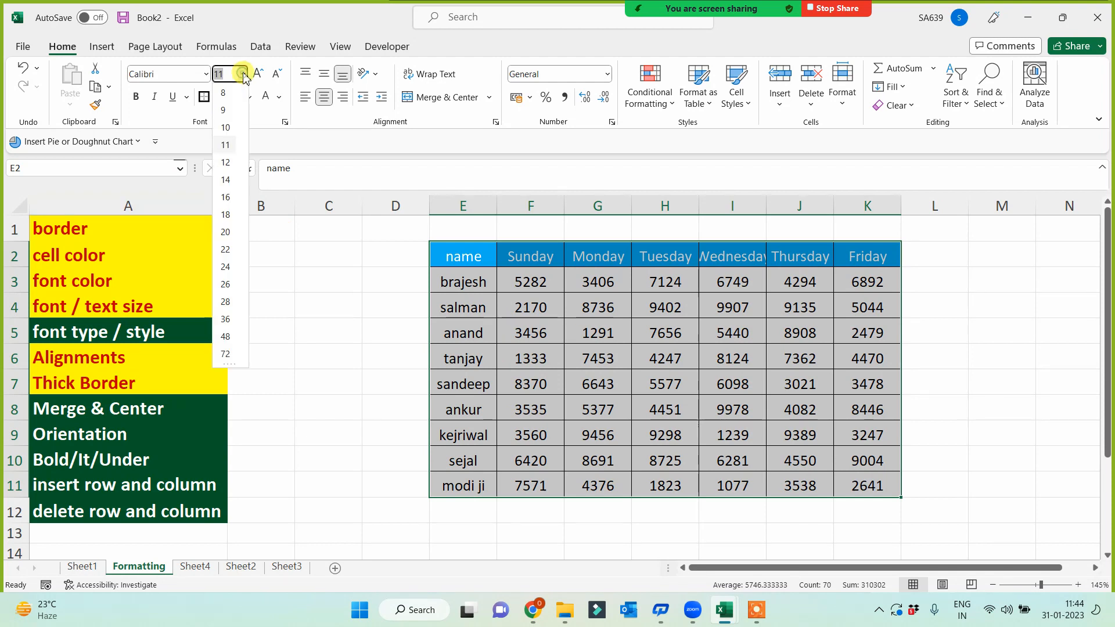
left_click(226, 180)
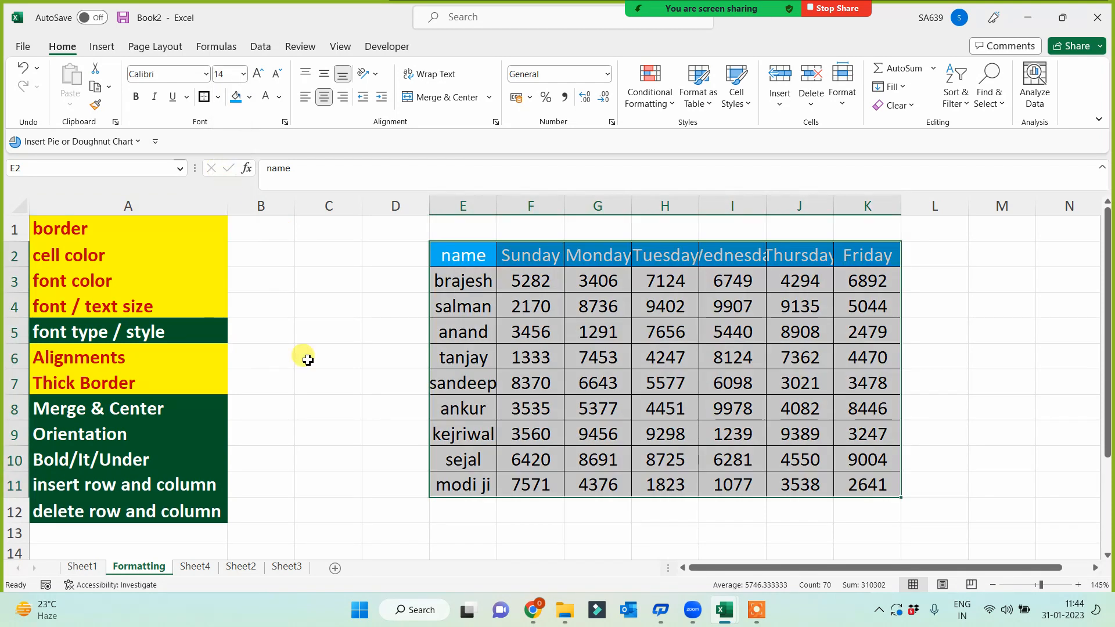
left_click(327, 451)
left_click_drag(496, 207, 522, 206)
- Apply the Amasis MT Pro Medium font to the whole table
left_click_drag(486, 263, 888, 482)
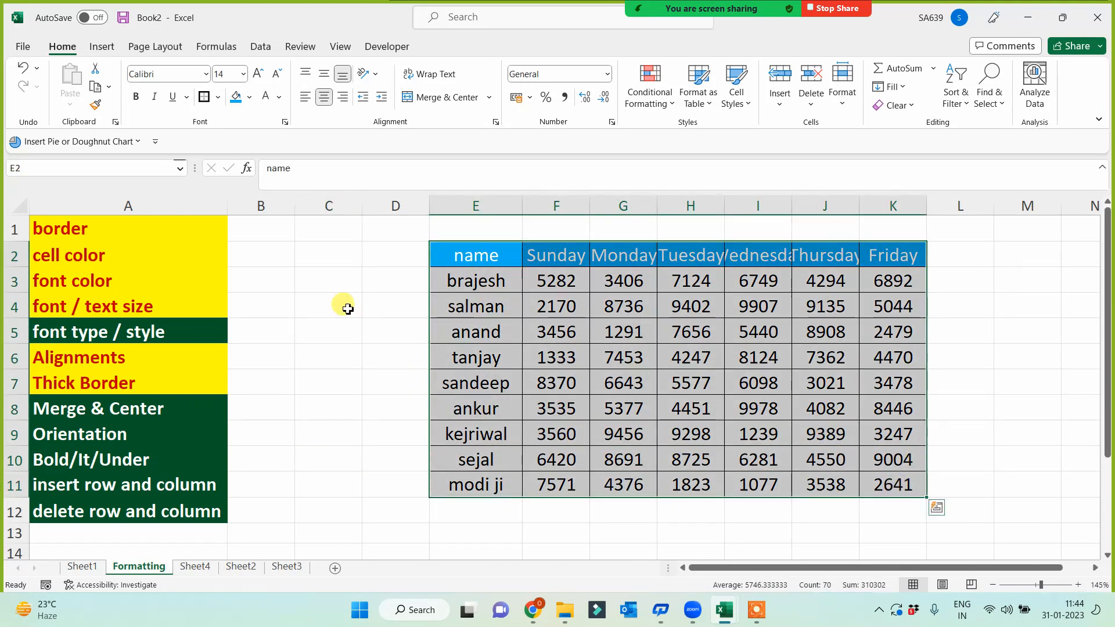
left_click(207, 74)
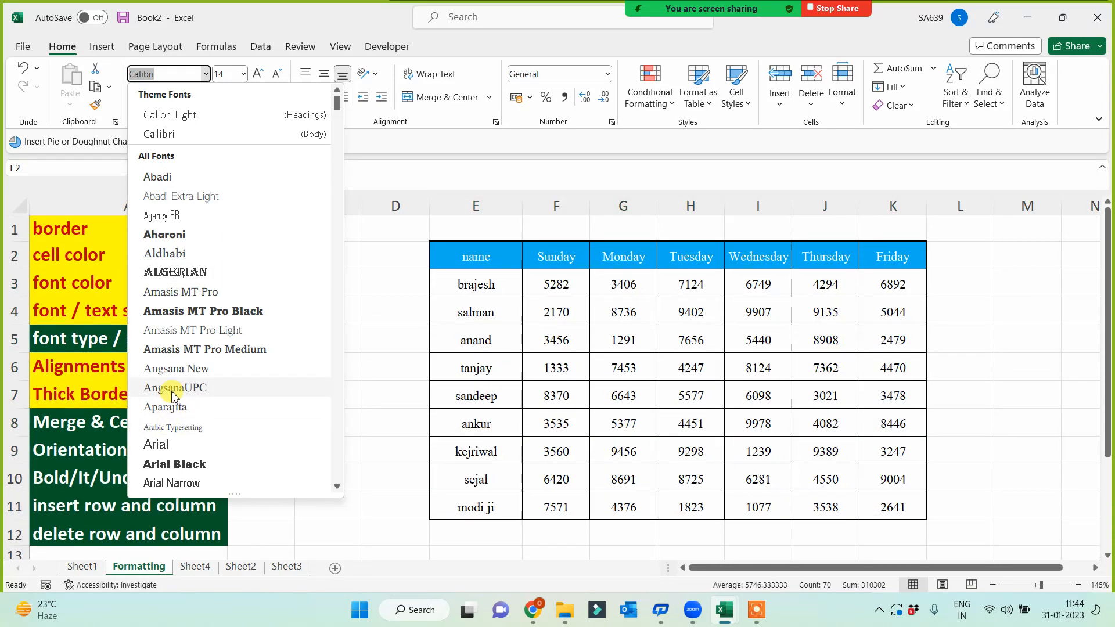
left_click(181, 351)
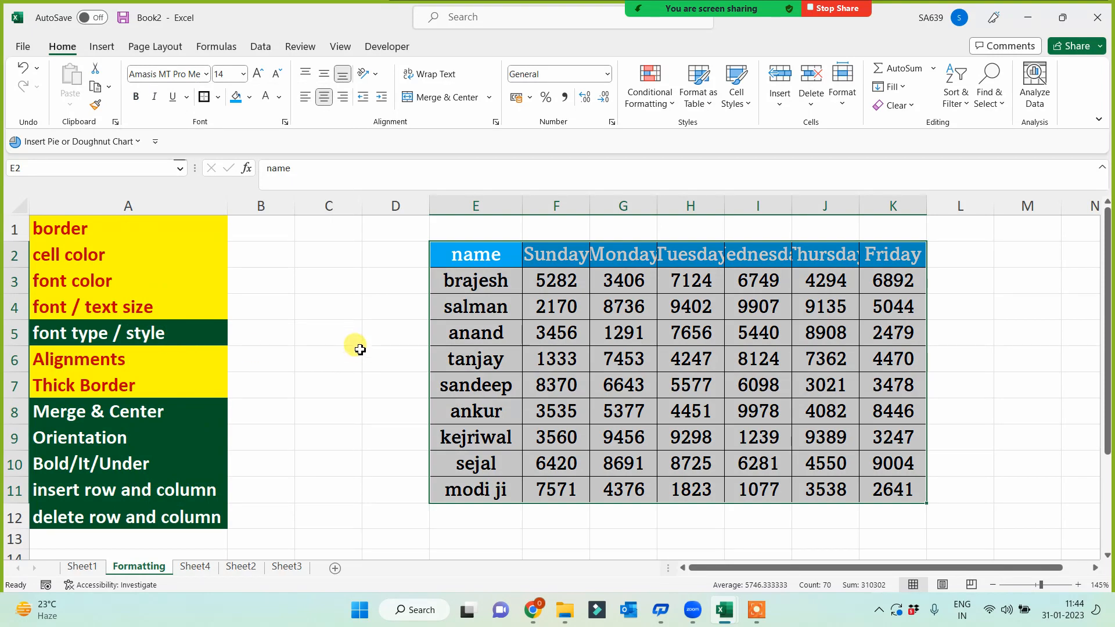
- Format Paint the yellow-red style onto the font type / style topic A5
left_click(183, 332)
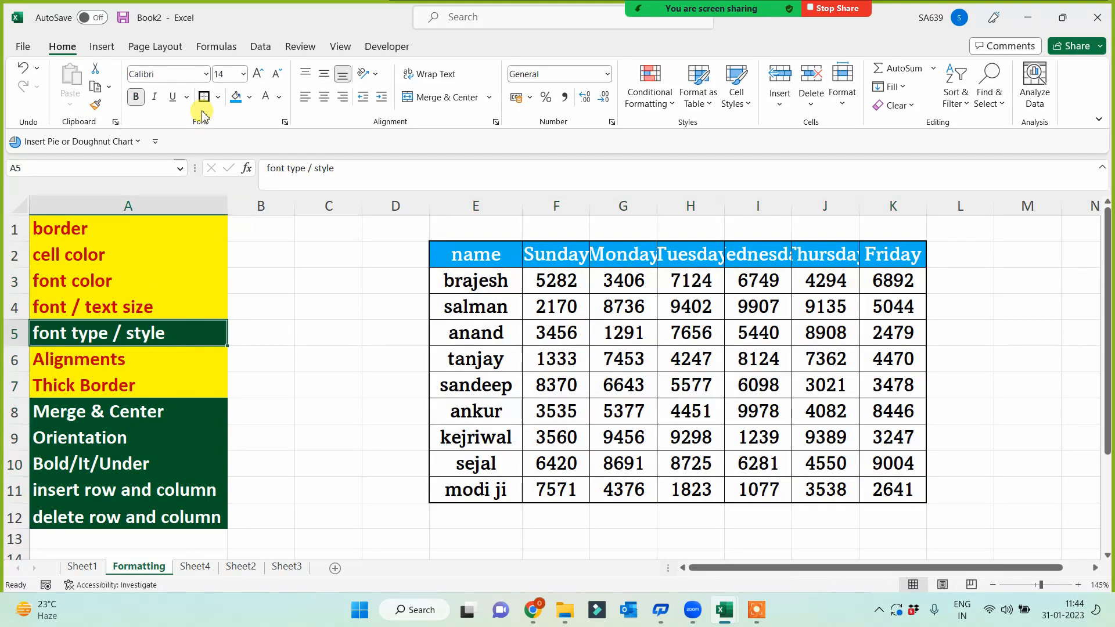
left_click(122, 304)
left_click(96, 104)
left_click(103, 334)
left_click(330, 411)
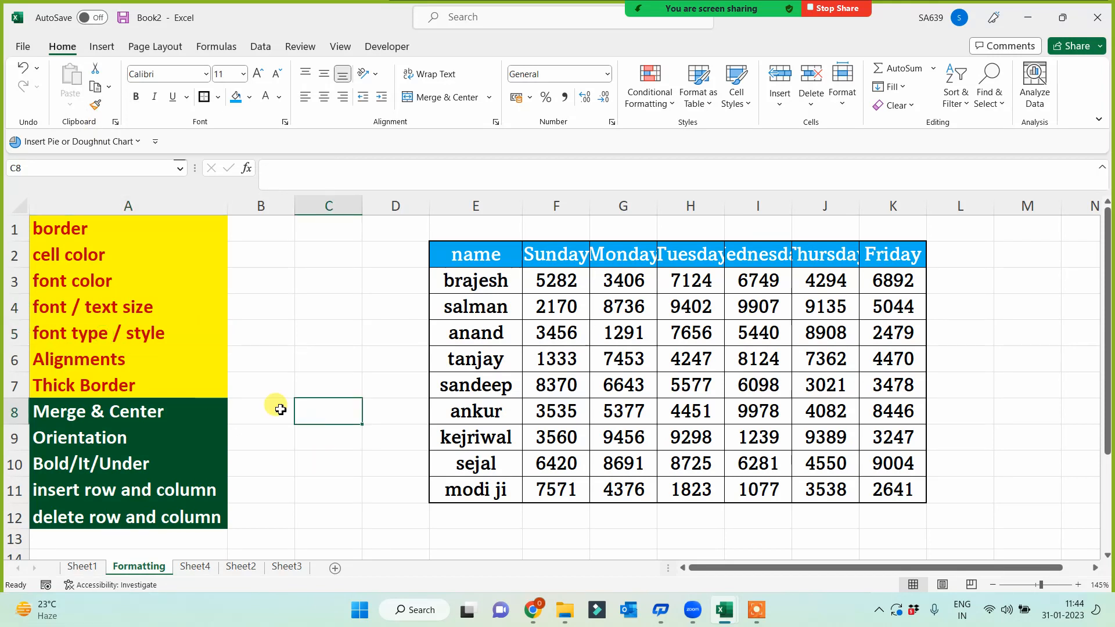
- Autofit columns E–K, then widen the name, Sunday, Monday, Tuesday and Thursday columns slightly
left_click_drag(498, 204, 903, 242)
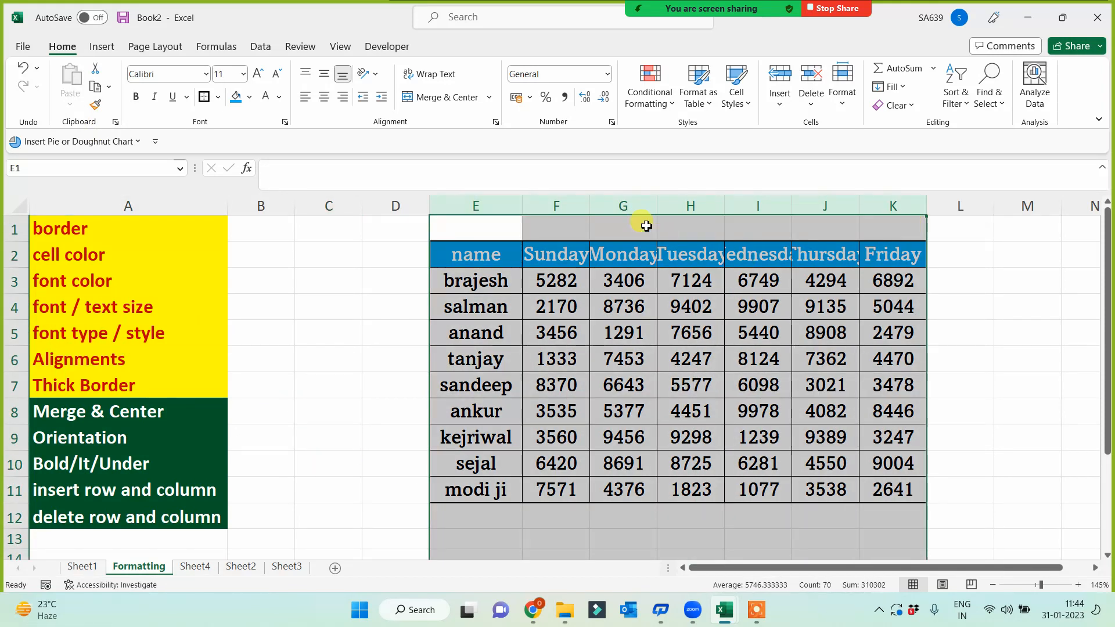
double_click(589, 205)
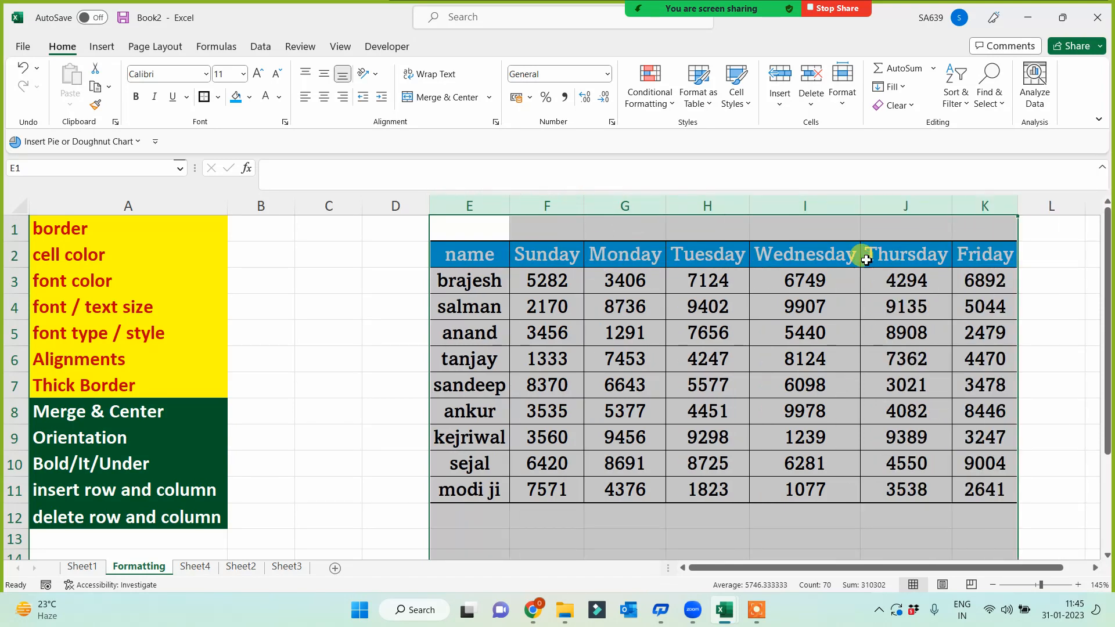
left_click(600, 281)
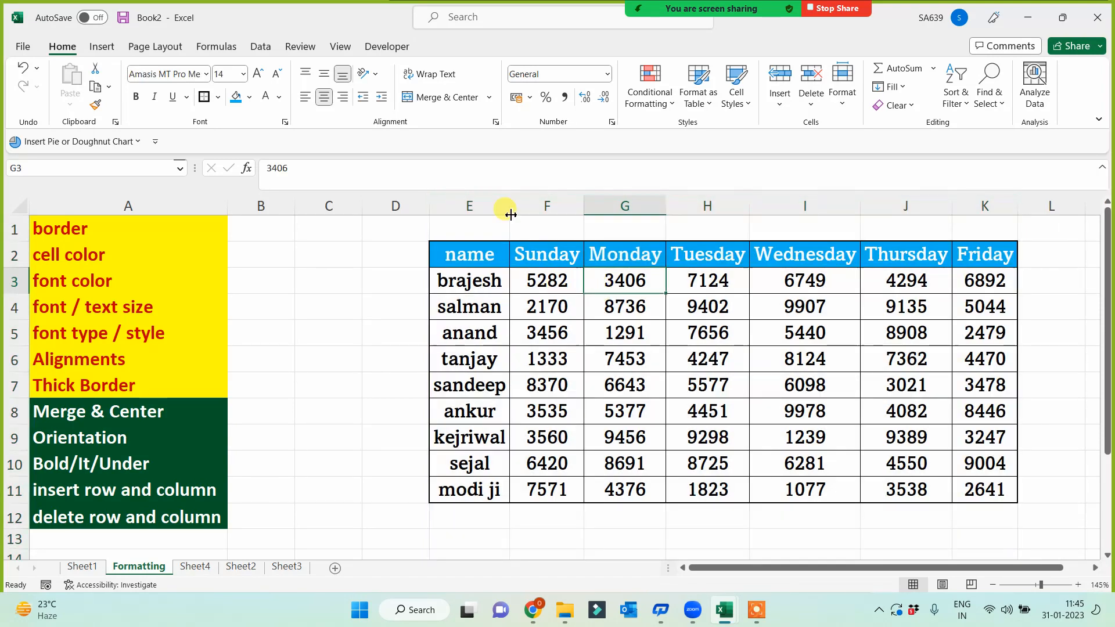
left_click_drag(511, 197, 519, 198)
left_click_drag(595, 204, 602, 204)
left_click_drag(680, 204, 690, 206)
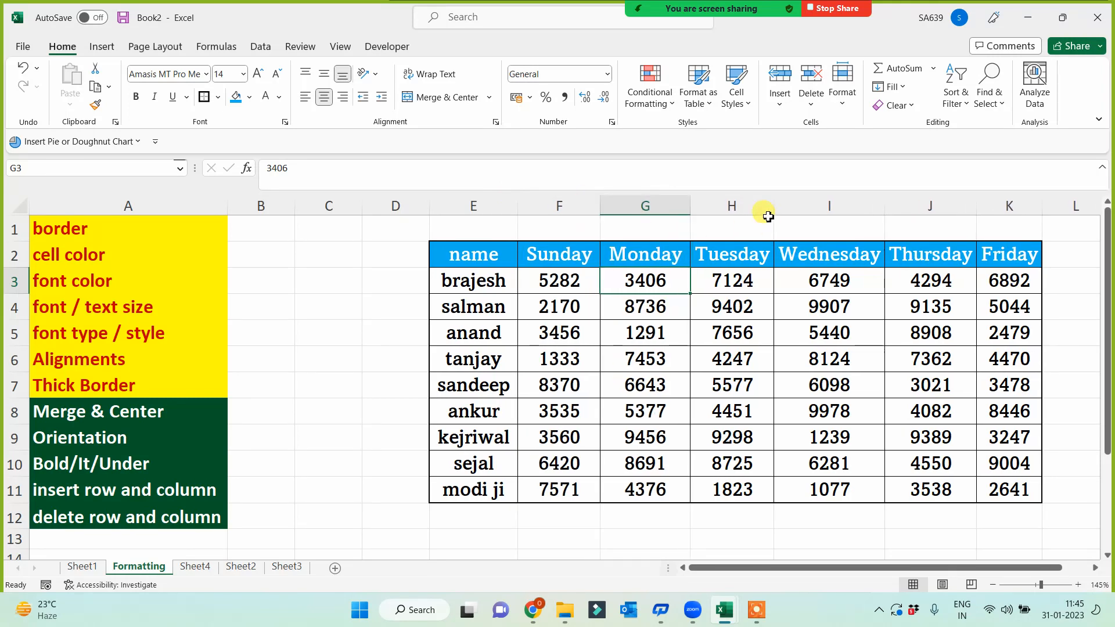
left_click_drag(774, 207, 783, 208)
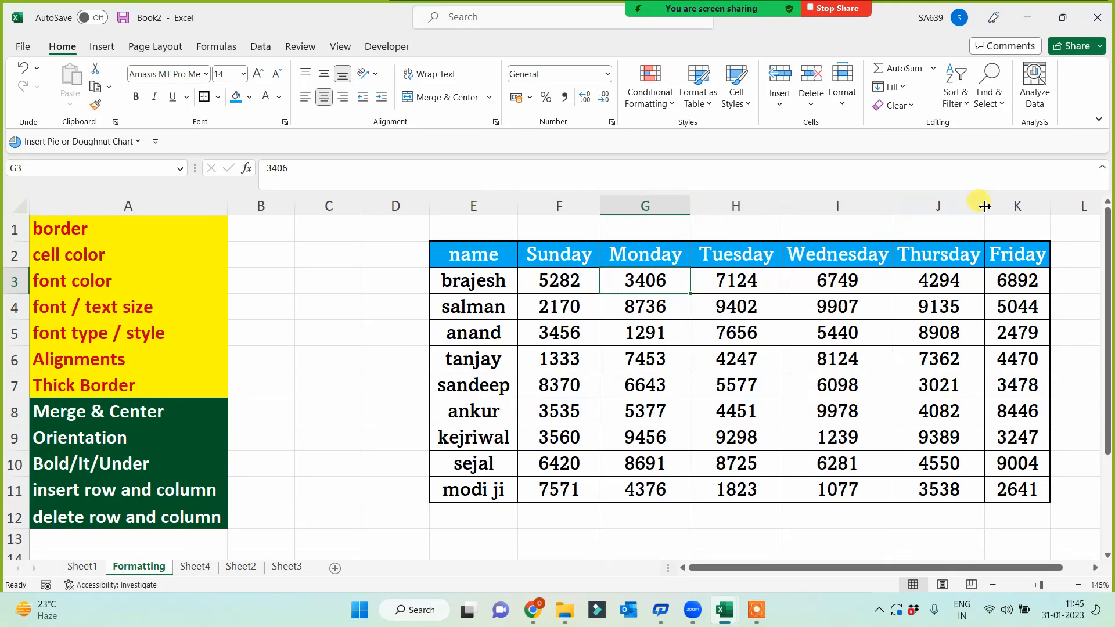
left_click_drag(983, 208, 1076, 201)
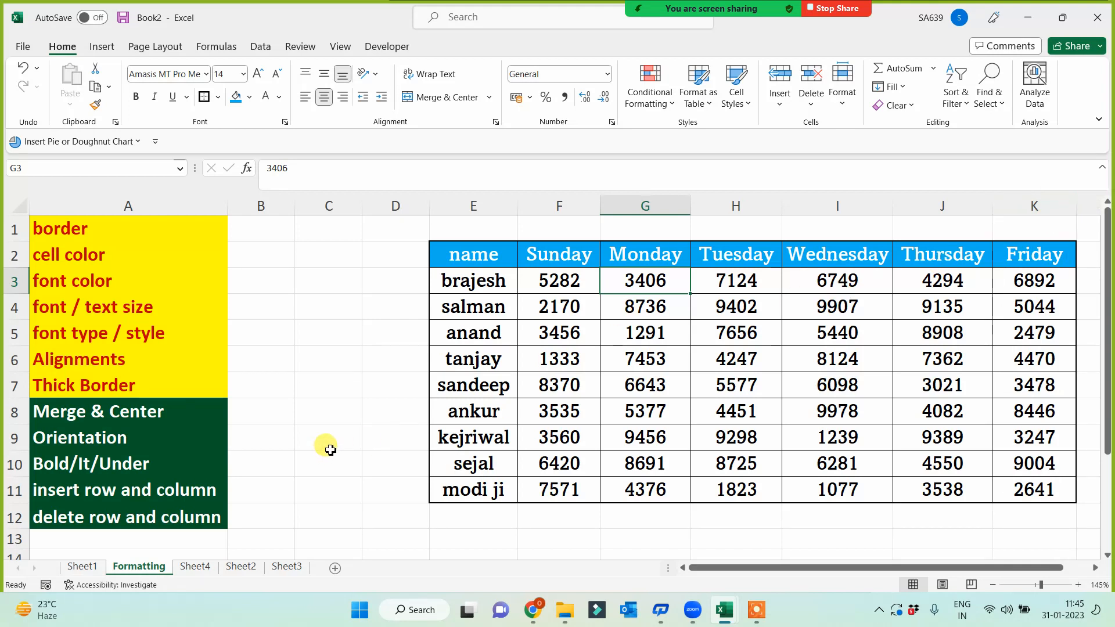
- Format Paint the font color topic's yellow-red style onto the Bold/It/Under topic
left_click(90, 457)
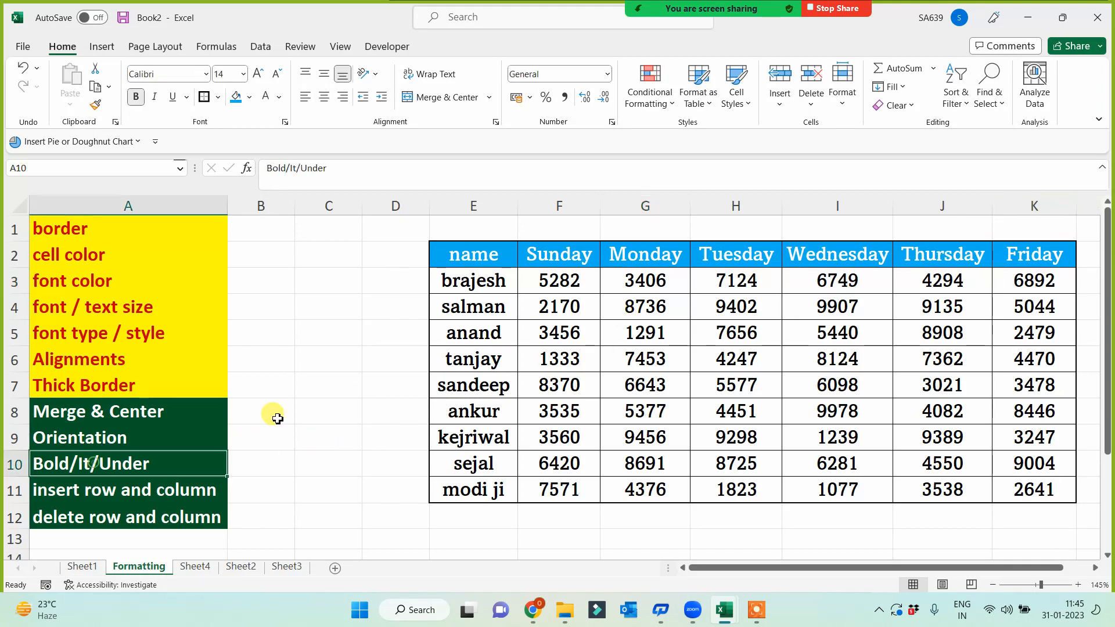
left_click(87, 280)
left_click(96, 104)
left_click(92, 468)
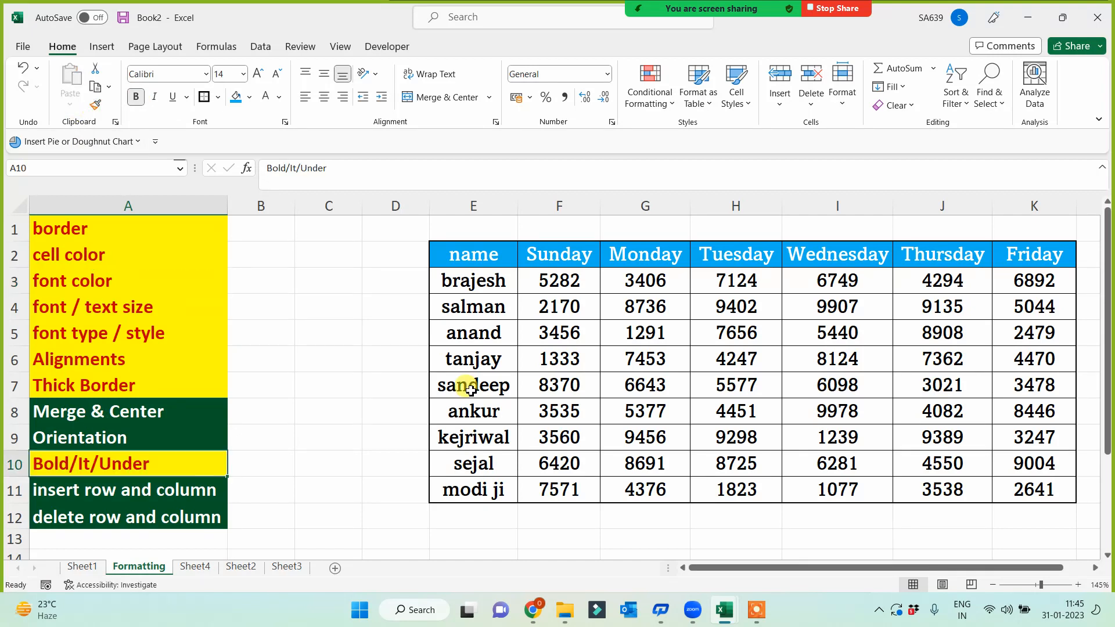
- Make the names in E3:E11 bold
left_click_drag(488, 278, 475, 493)
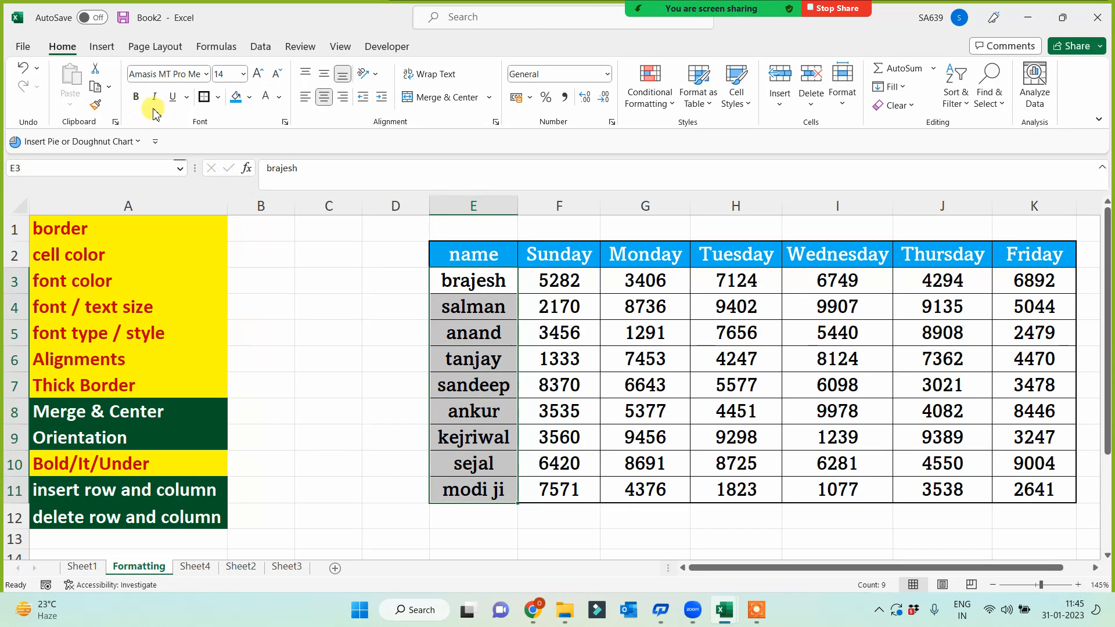
left_click(137, 98)
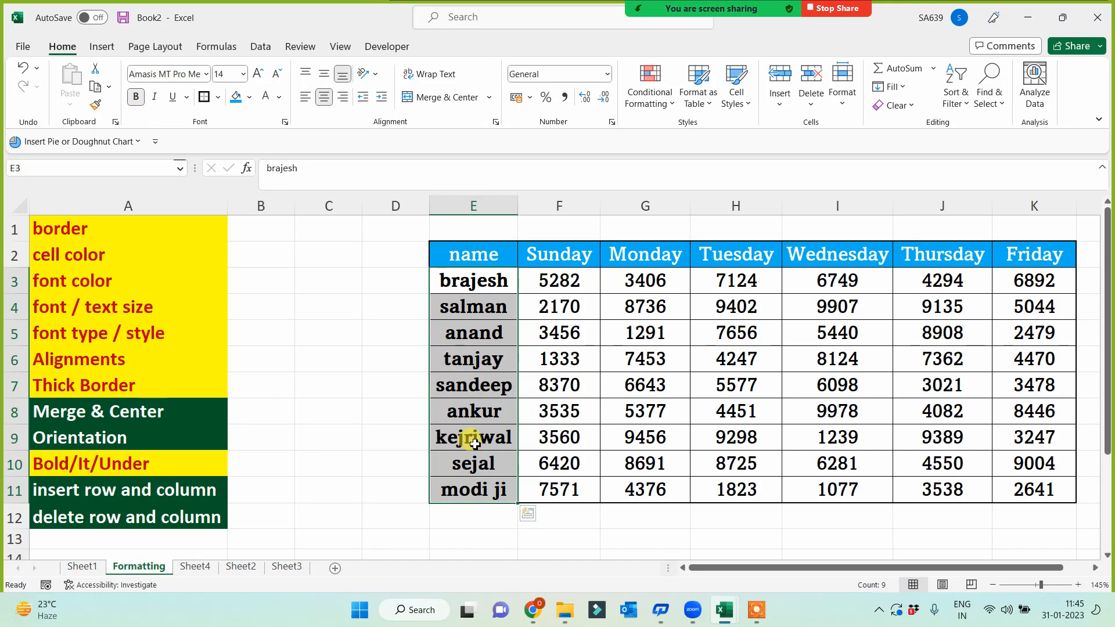
left_click(393, 325)
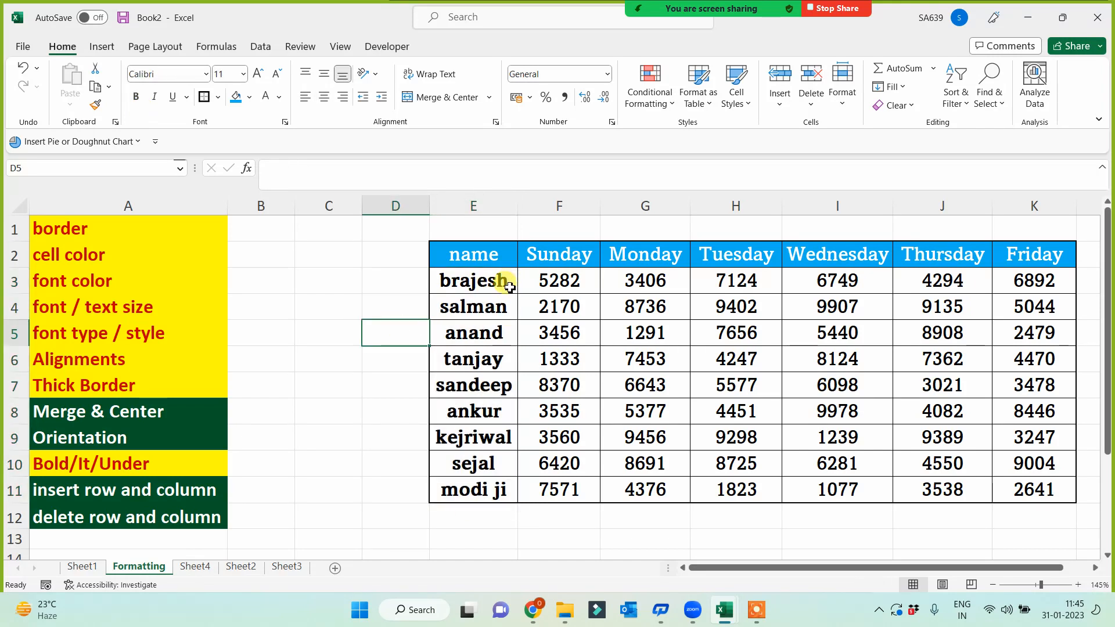
- Italicise the Sunday values F3:F11 and underline the Monday values G3:G11
left_click_drag(567, 285, 549, 490)
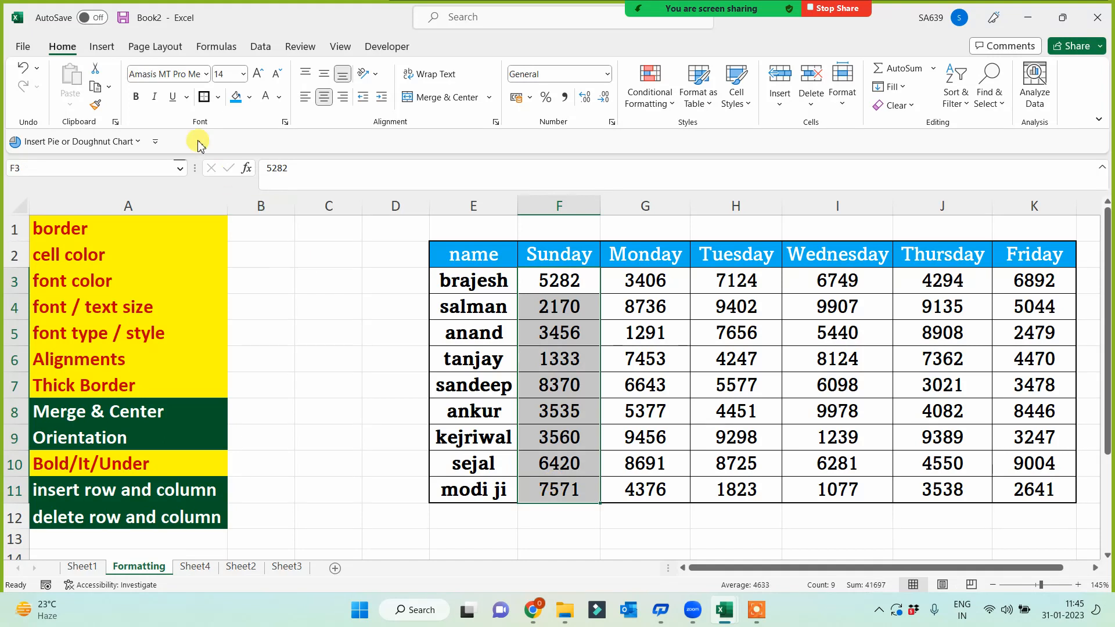
left_click(156, 97)
left_click_drag(645, 281, 643, 485)
left_click(173, 97)
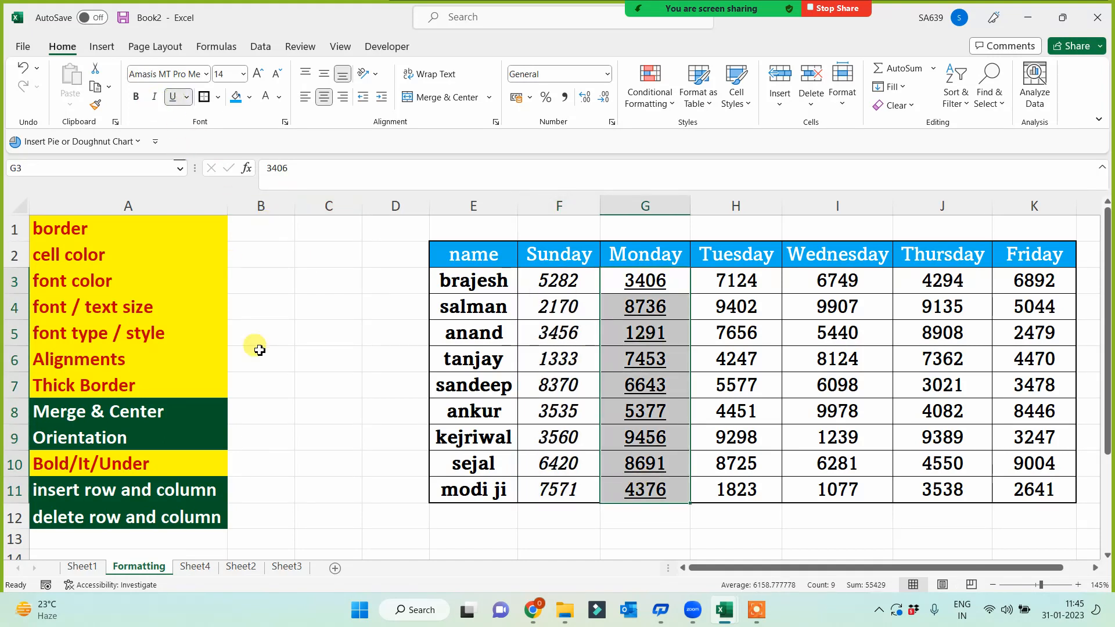
left_click(266, 364)
left_click_drag(486, 252, 1012, 262)
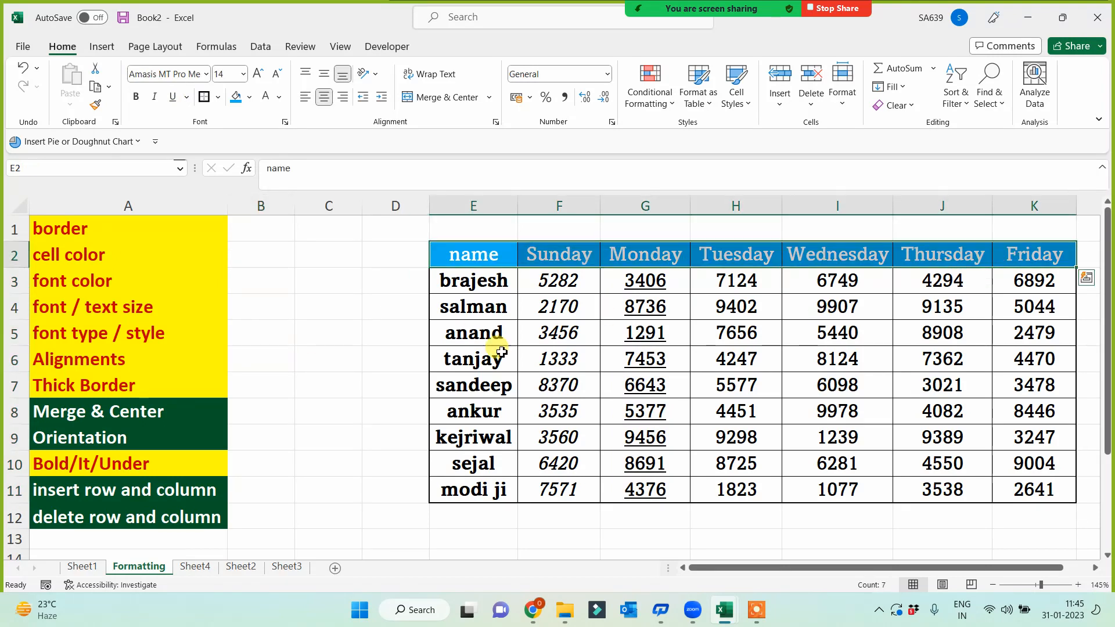
- Set the header row in the Algerian font and widen the Wednesday column to fit
left_click(207, 74)
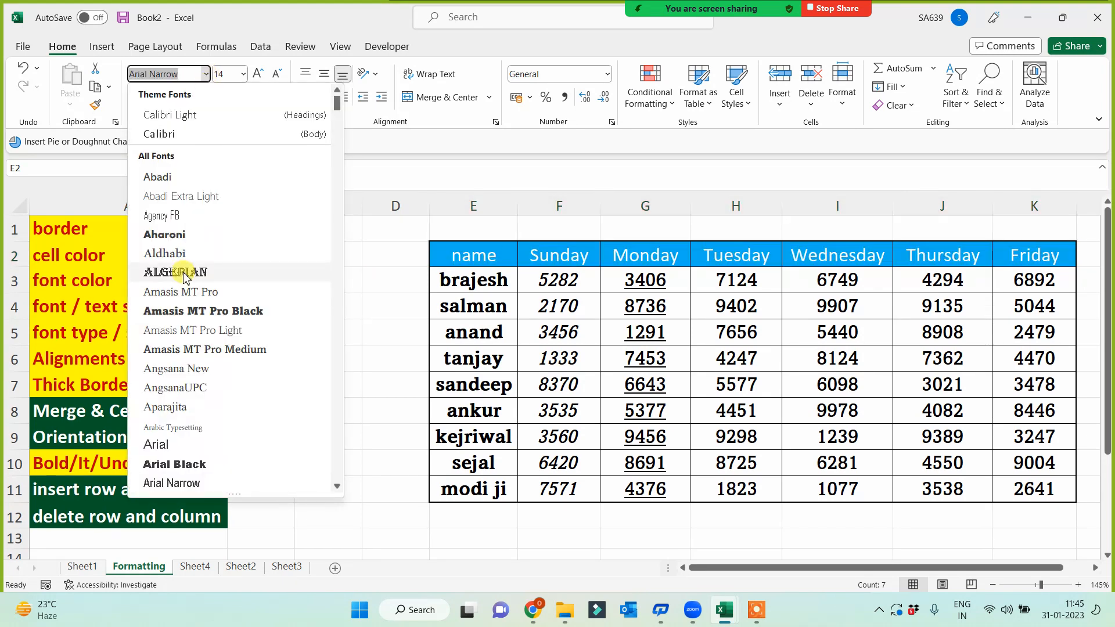
left_click(185, 274)
left_click(359, 381)
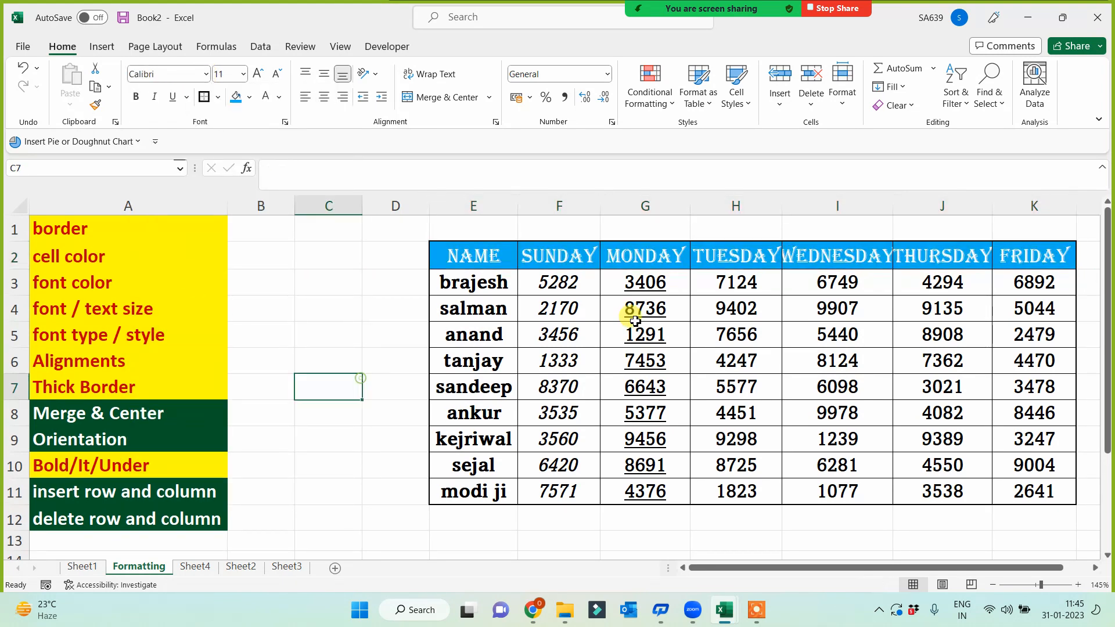
left_click_drag(893, 205, 905, 206)
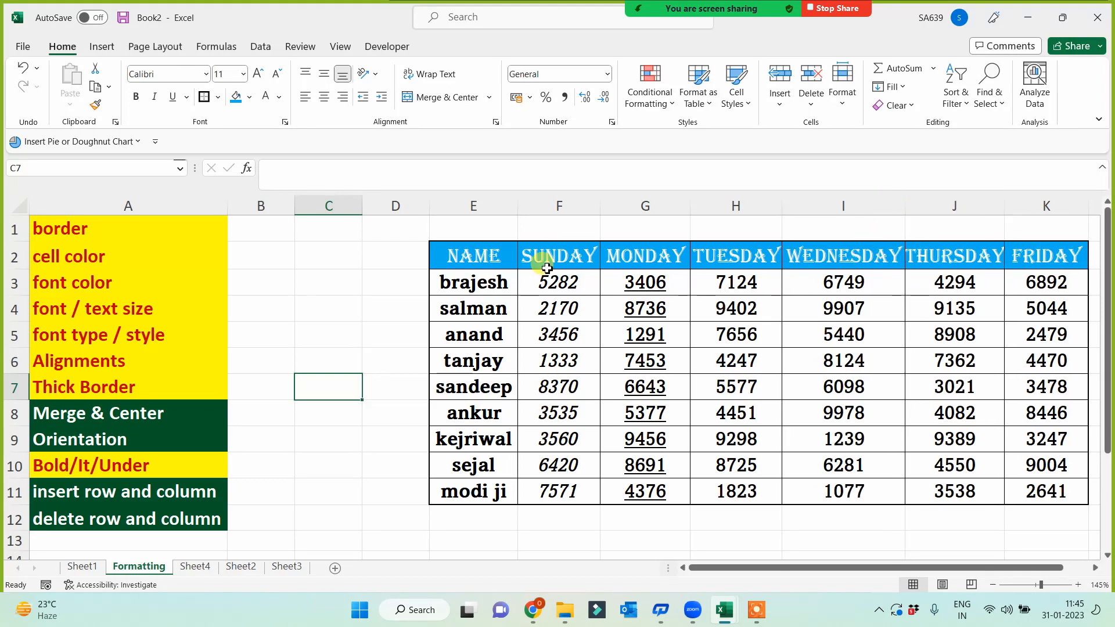
- Fill the header row E2:K2 dark blue
left_click_drag(491, 259, 1063, 249)
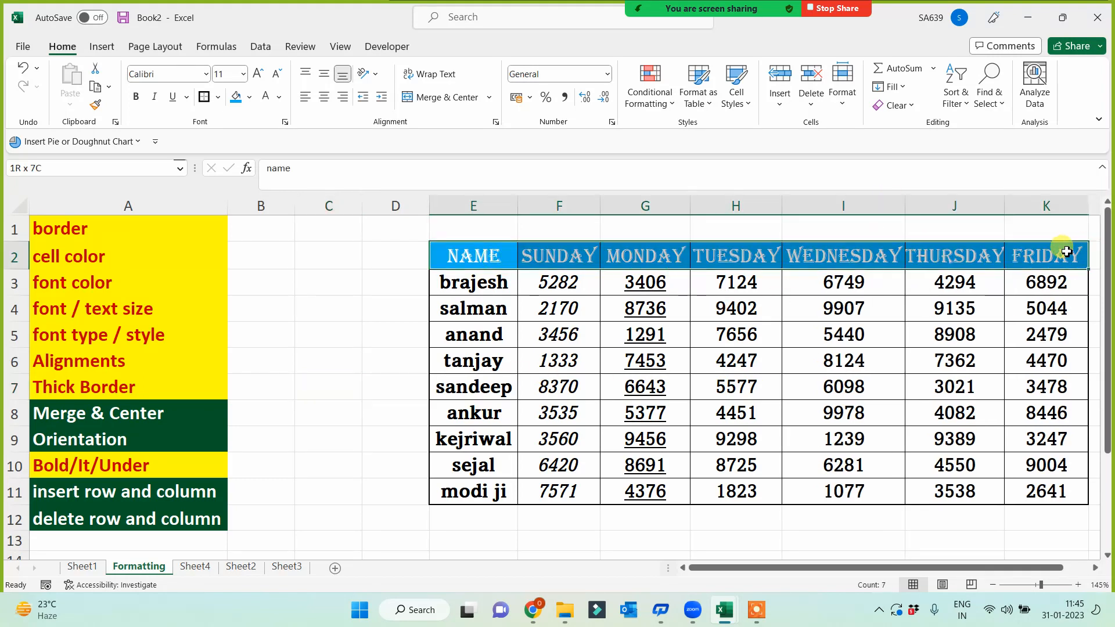
left_click(249, 99)
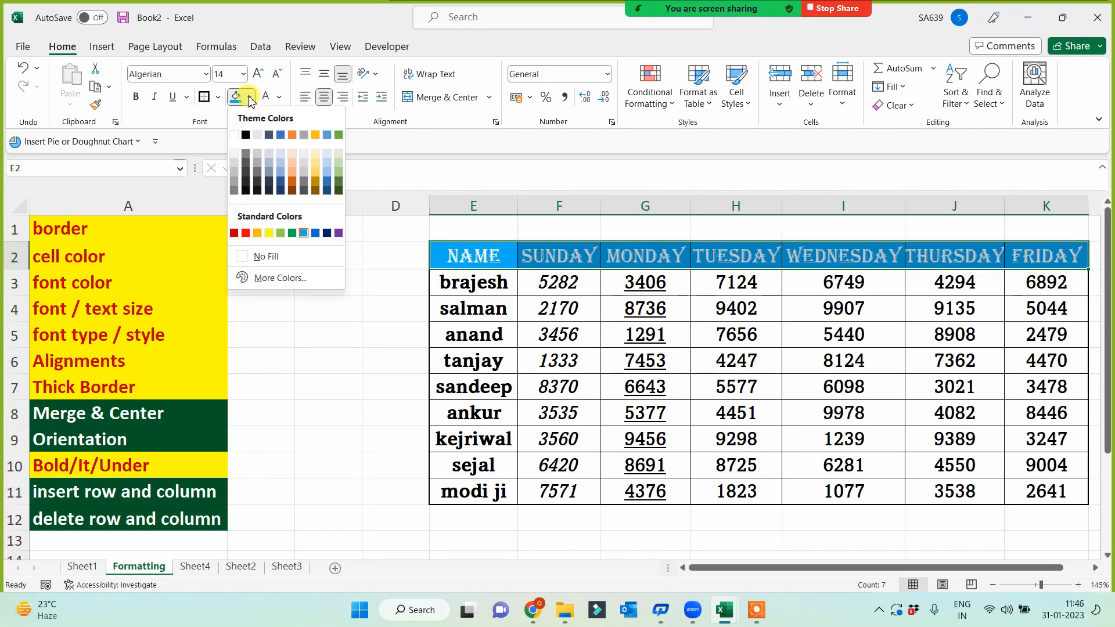
left_click(315, 233)
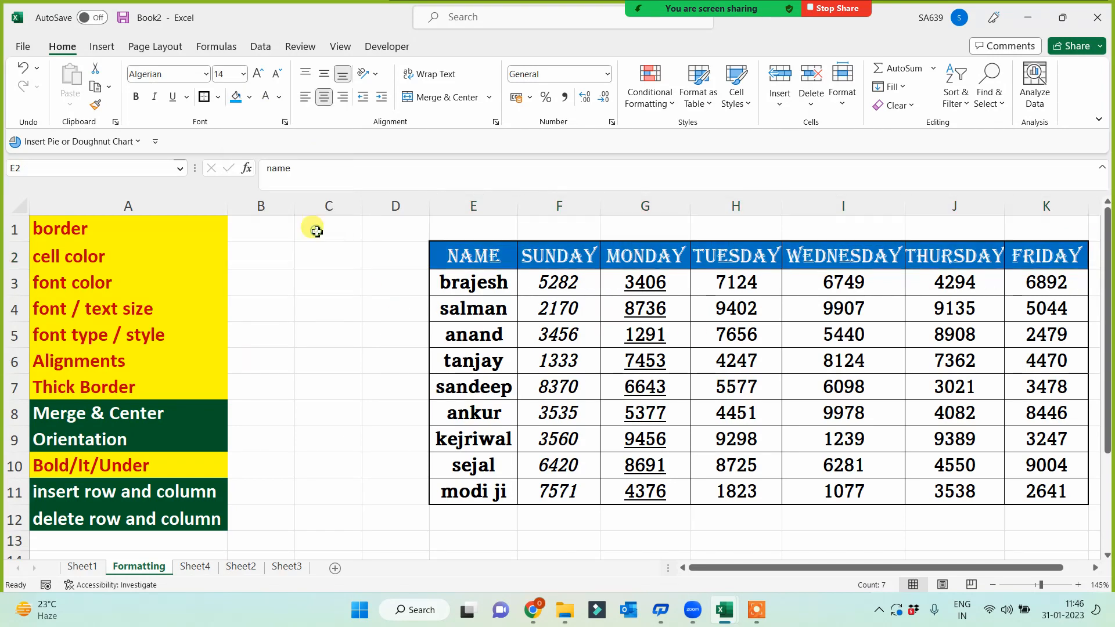
left_click(388, 362)
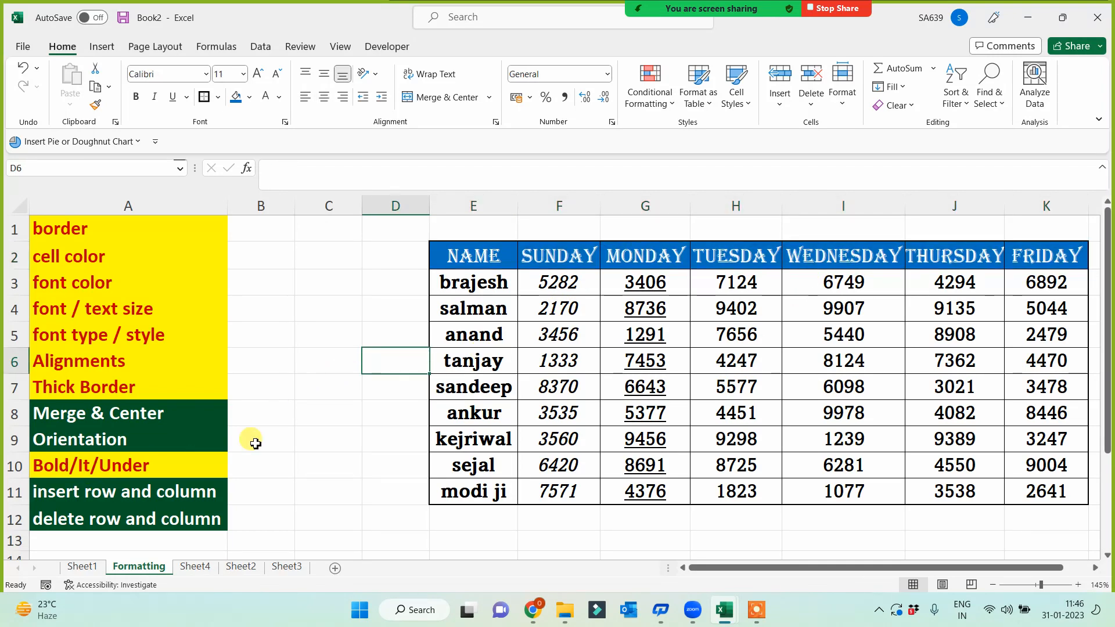
- Delete two empty columns in front of the sales table
left_click(282, 433)
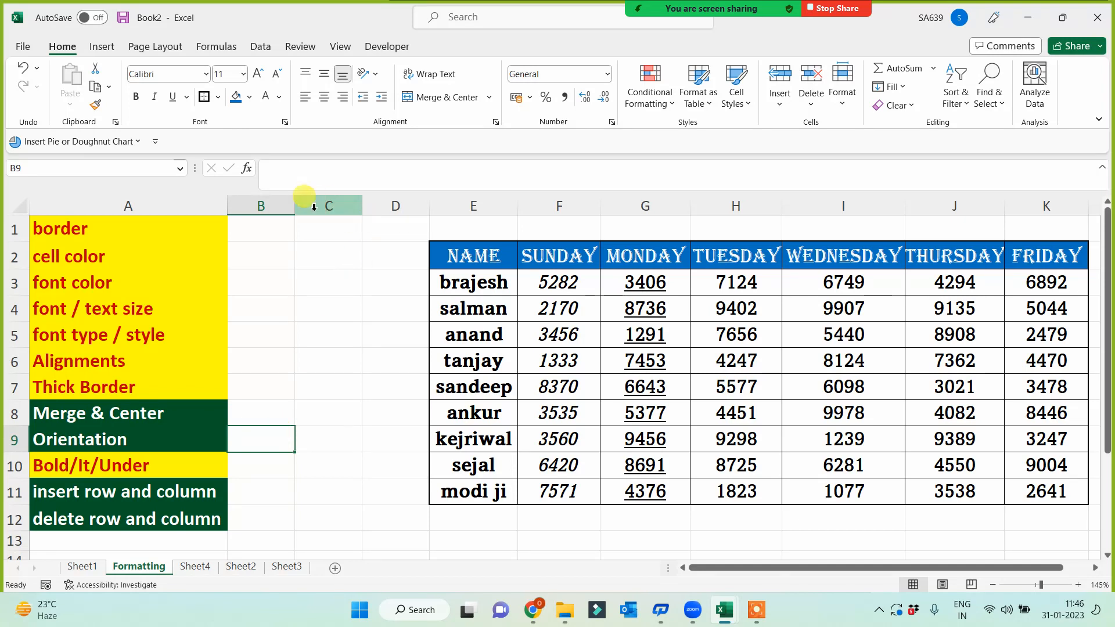
left_click(178, 206)
left_click(263, 204)
left_click_drag(317, 201, 391, 199)
left_click(354, 285)
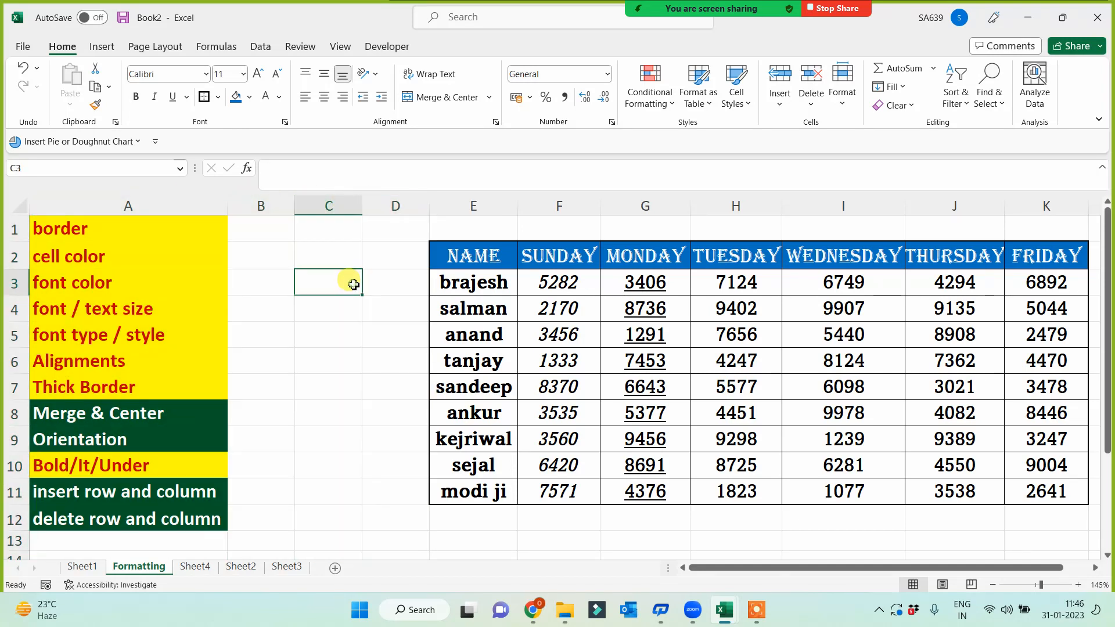
right_click(340, 203)
left_click(367, 373)
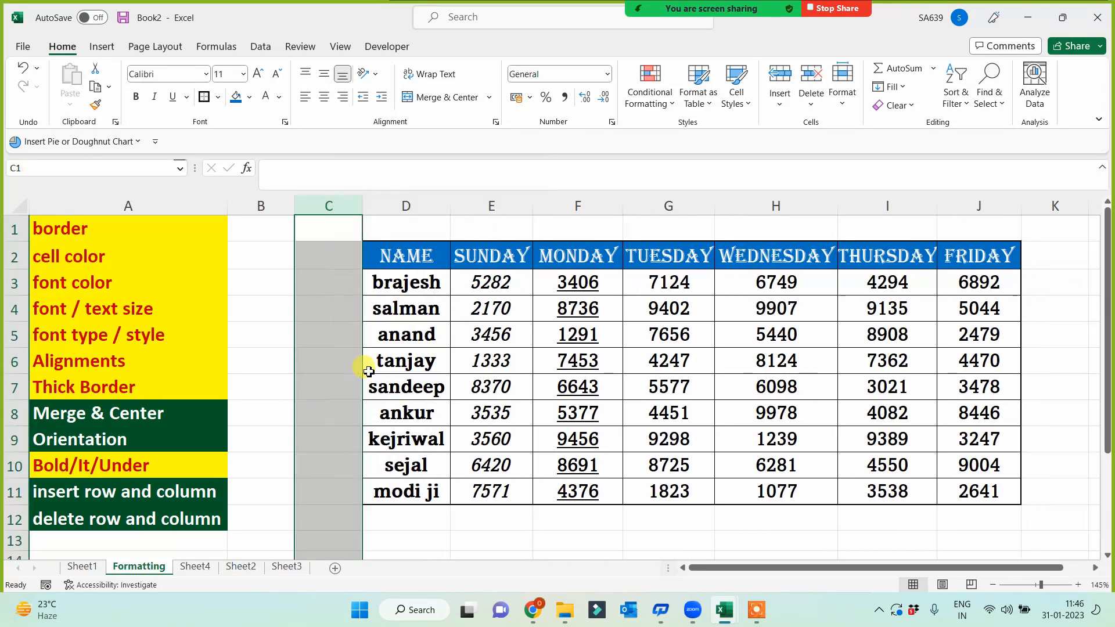
right_click(323, 204)
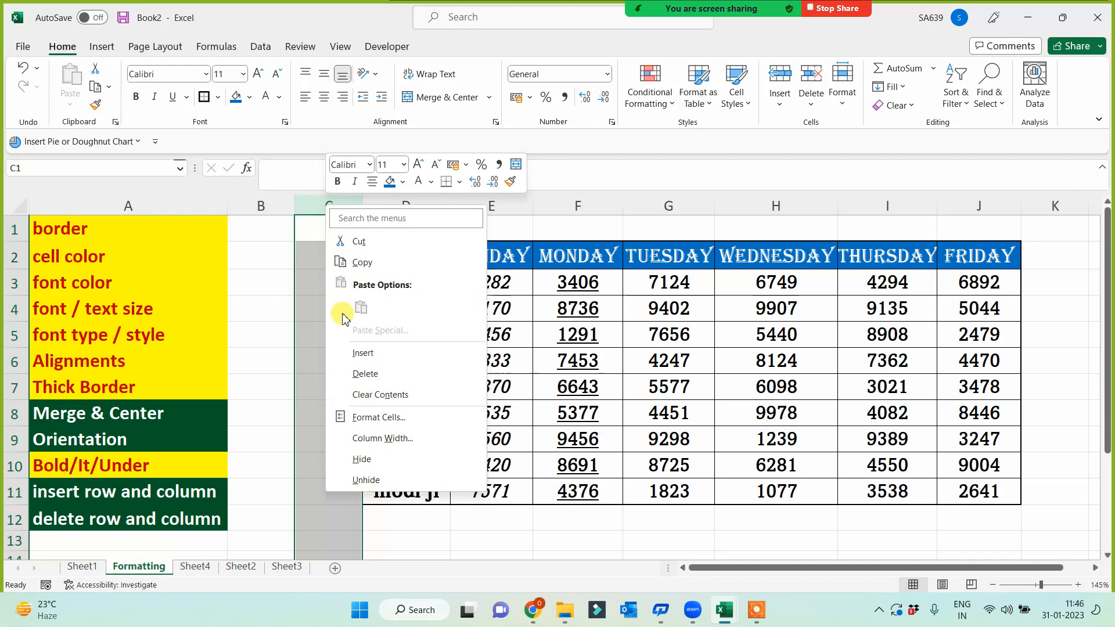
left_click(352, 371)
left_click(267, 441)
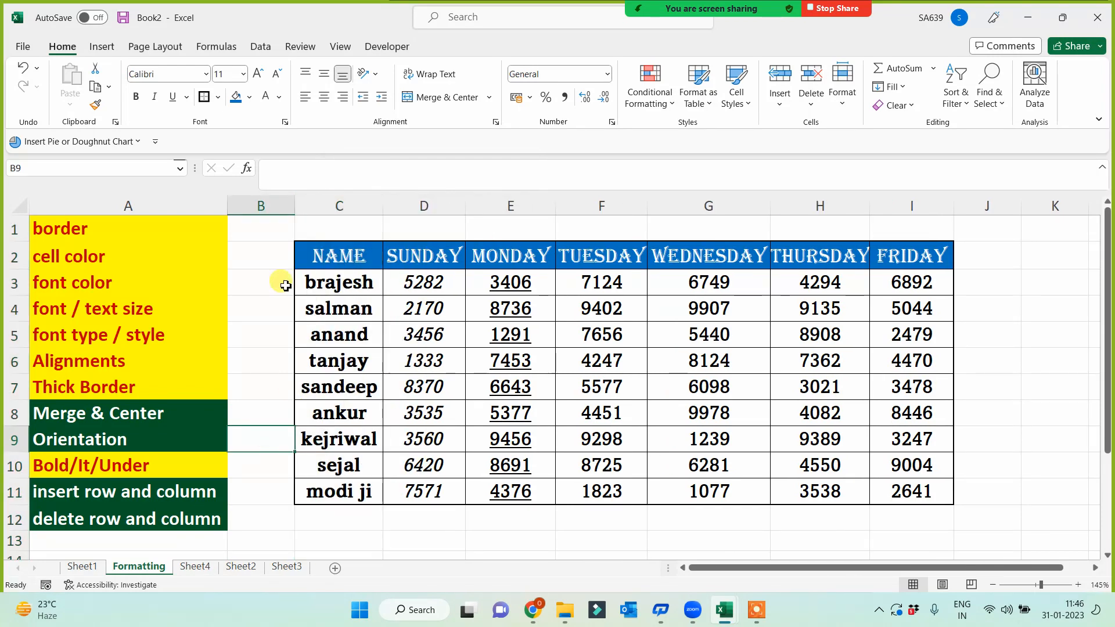
- Insert one new empty column C so the table starts in column D
left_click(260, 206)
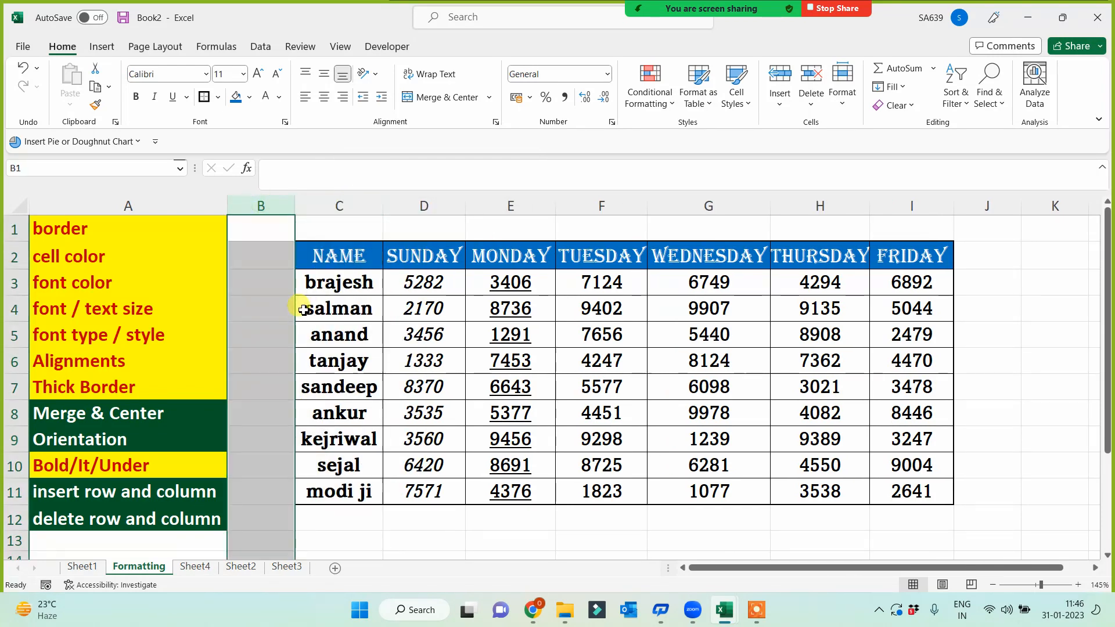
left_click(321, 206)
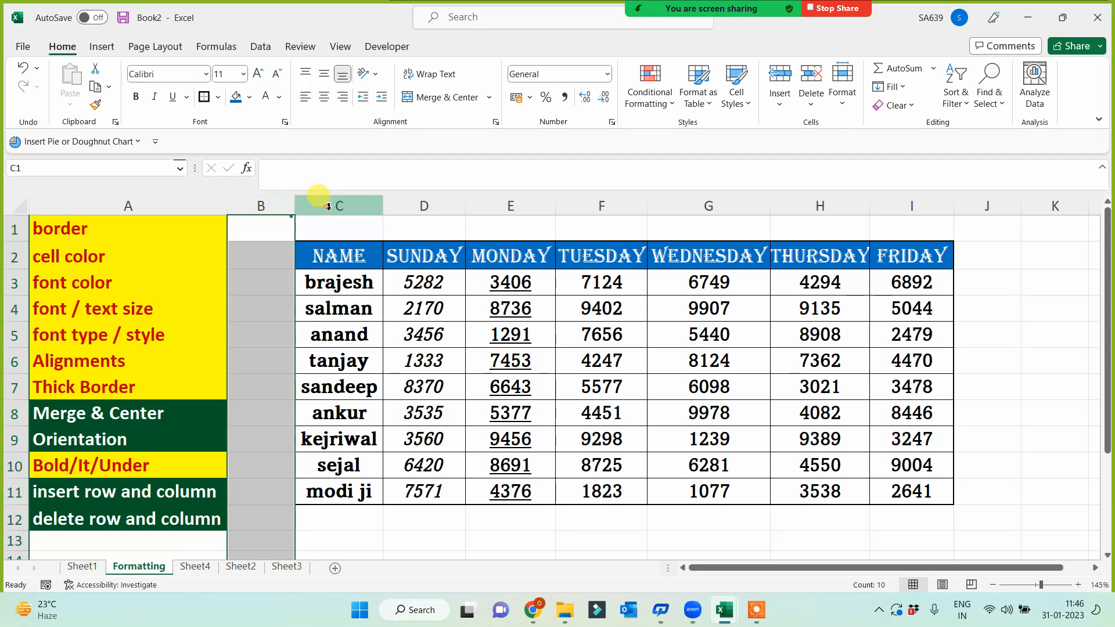
right_click(326, 207)
left_click(364, 356)
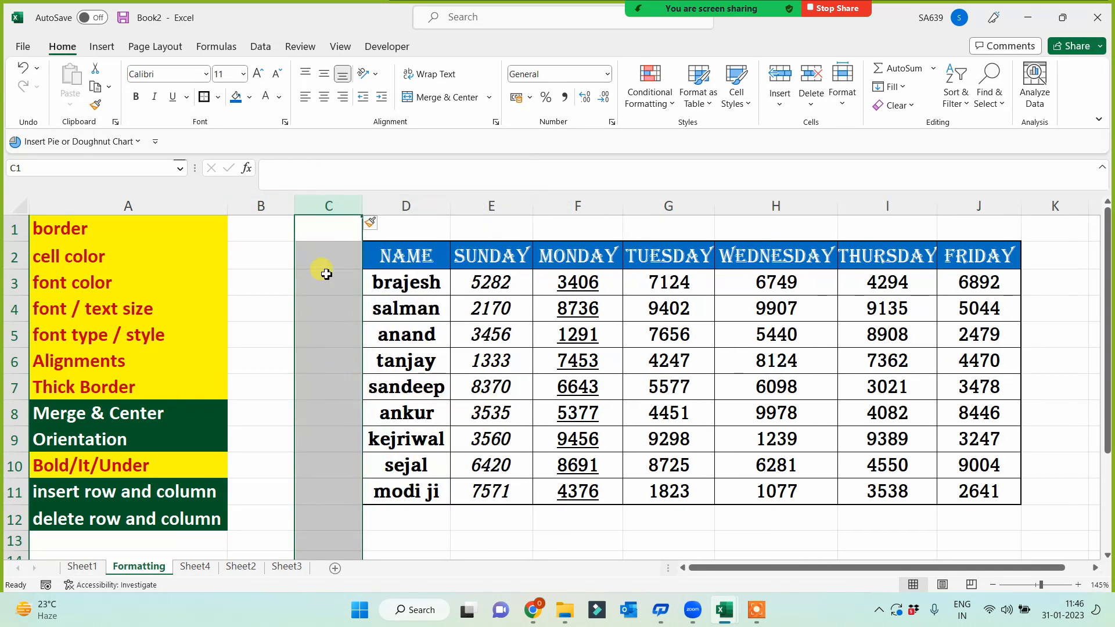
left_click(320, 255)
left_click(304, 404)
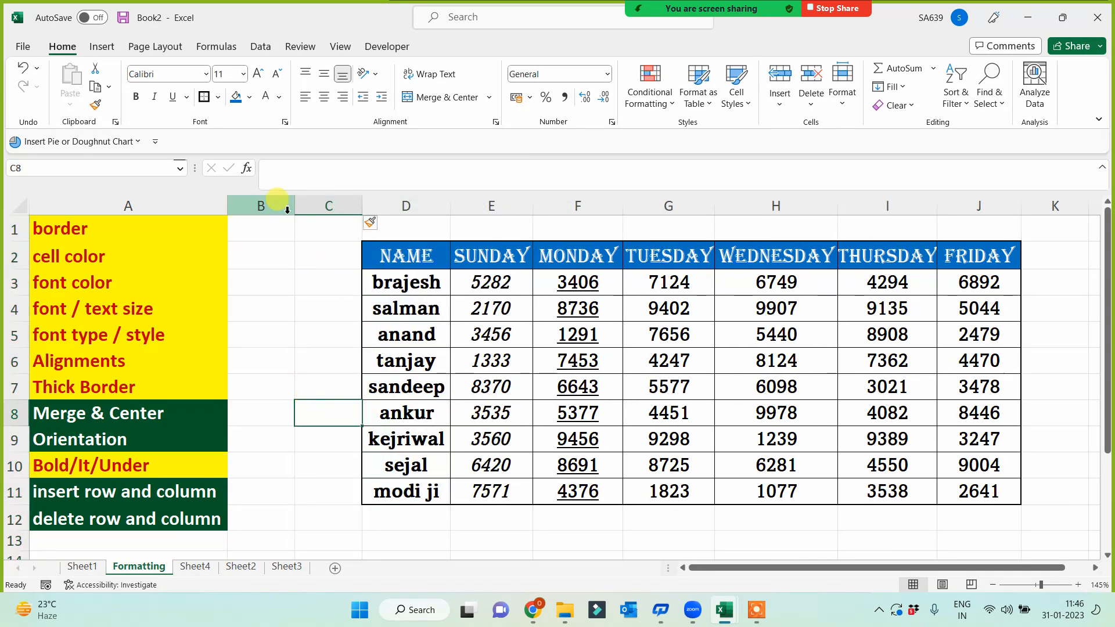
left_click(325, 206)
- Format Paint A2's yellow fill and red text onto the insert/delete row and column topics A11:A12
left_click(95, 496)
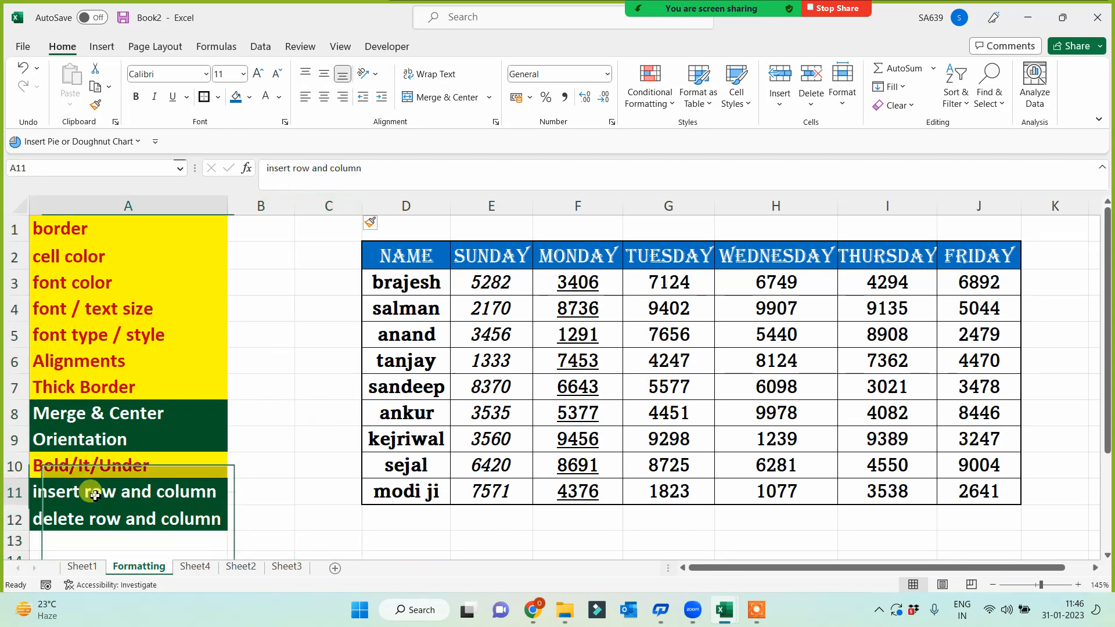
left_click_drag(103, 494, 92, 513)
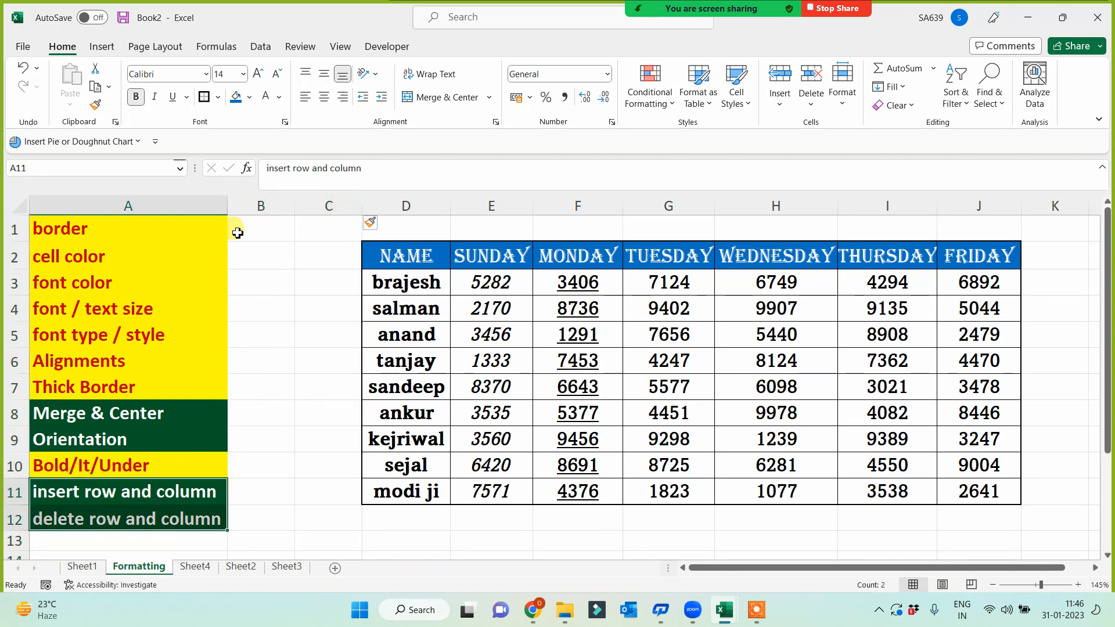
left_click(154, 256)
left_click(96, 105)
left_click_drag(140, 493, 154, 519)
left_click(323, 473)
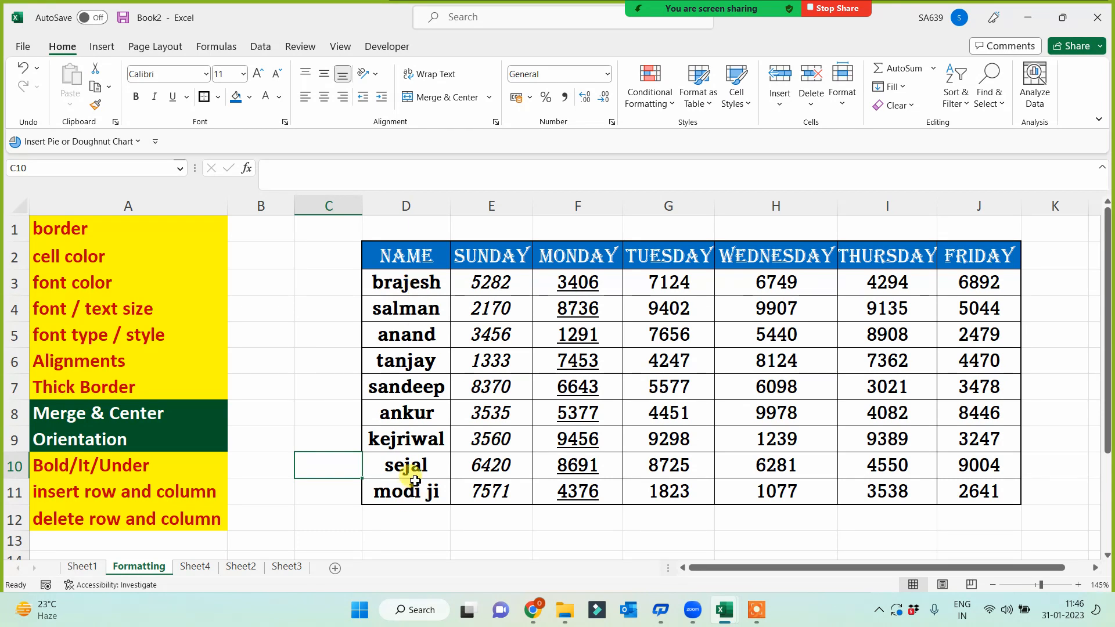
left_click(403, 281)
left_click(413, 312)
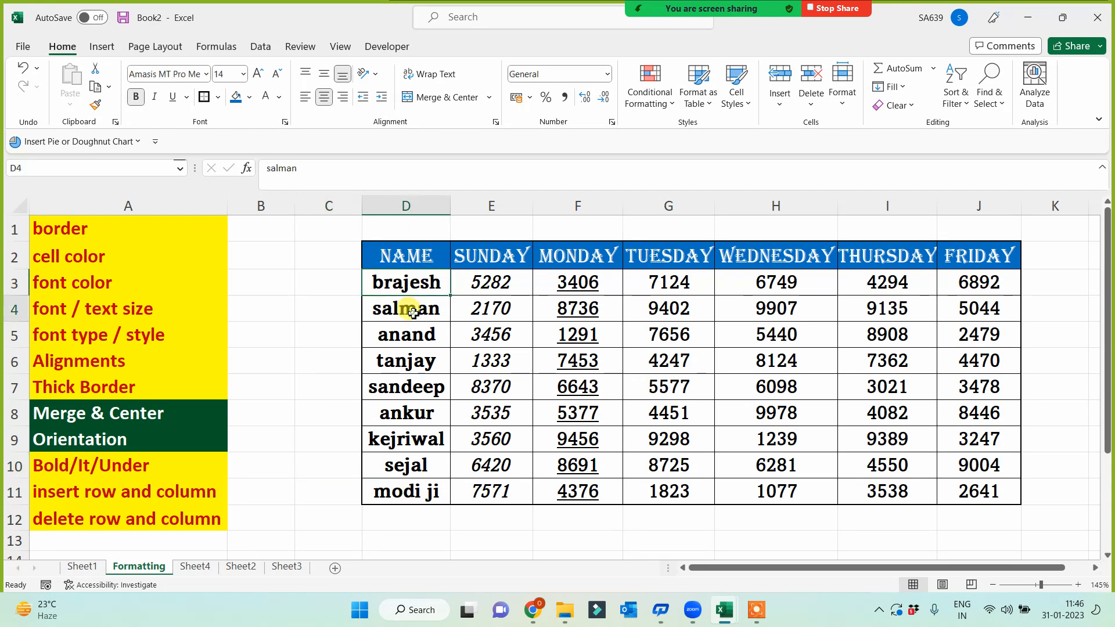
right_click(18, 312)
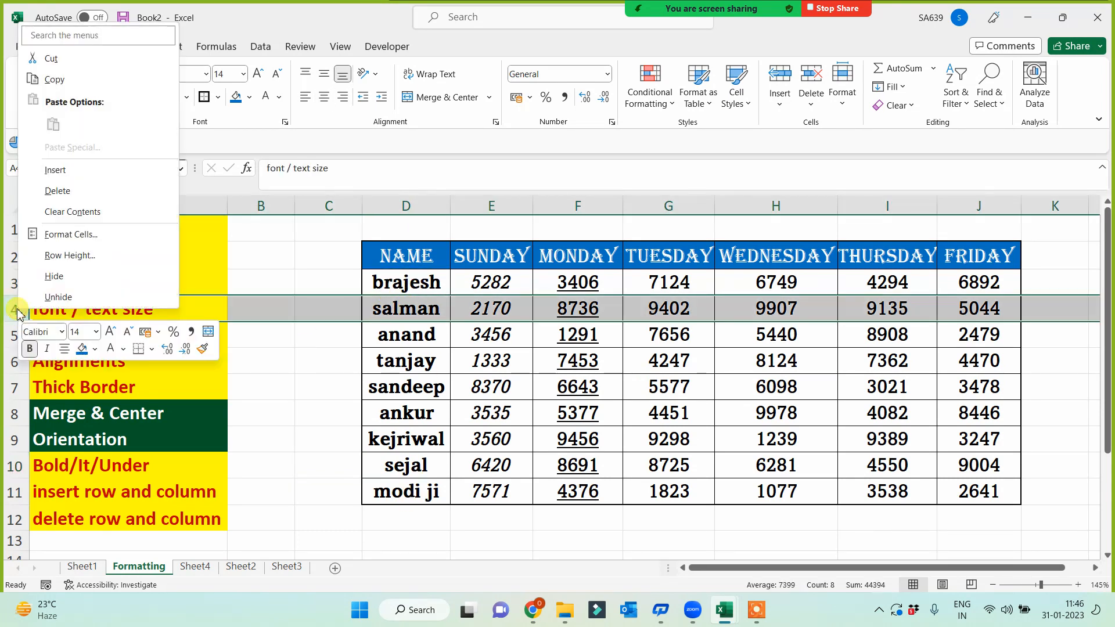
left_click(56, 169)
left_click_drag(427, 314, 964, 310)
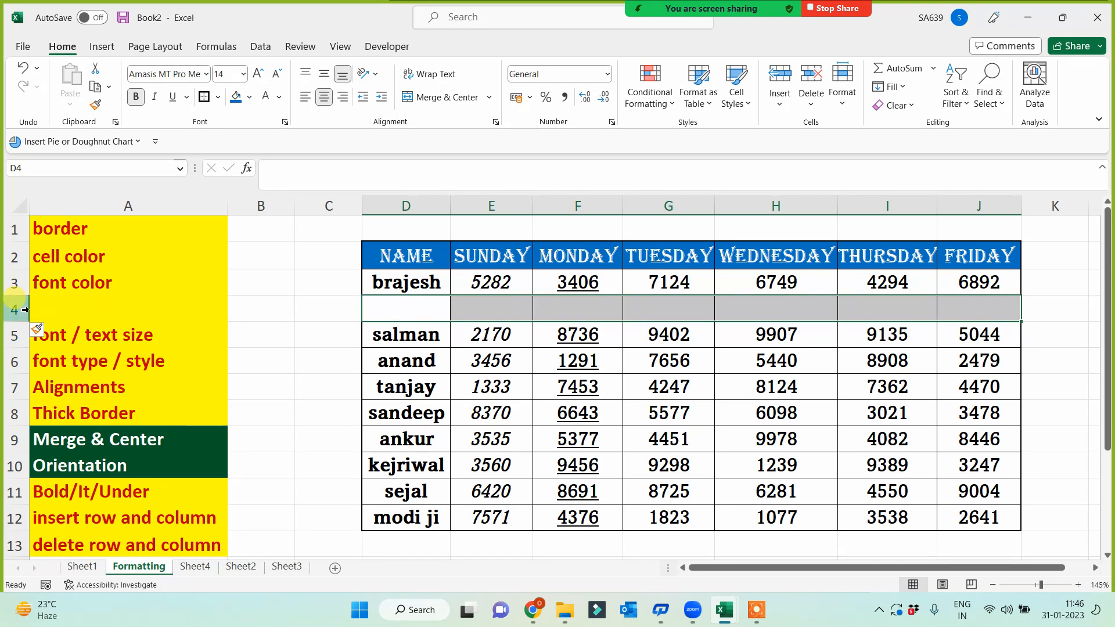
right_click(15, 309)
left_click(69, 199)
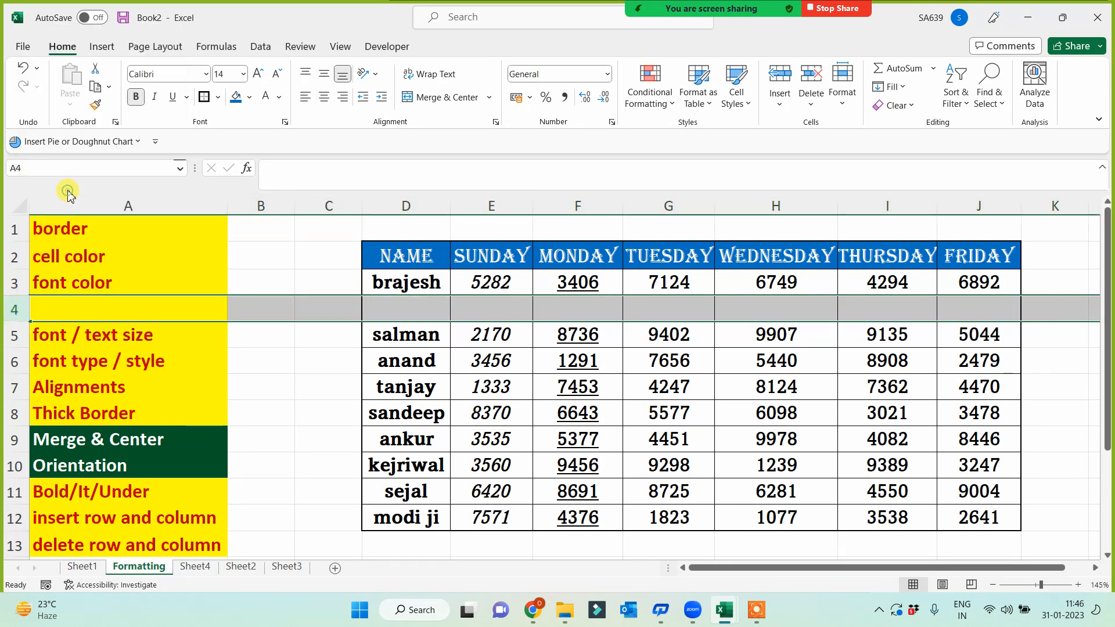
left_click(85, 501)
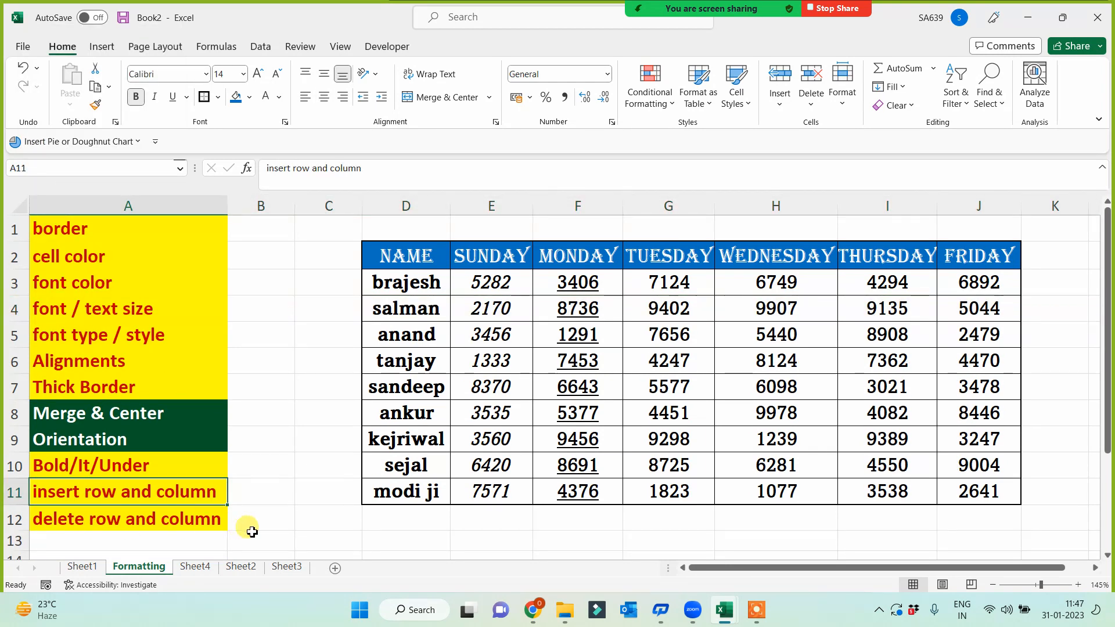
left_click(275, 511)
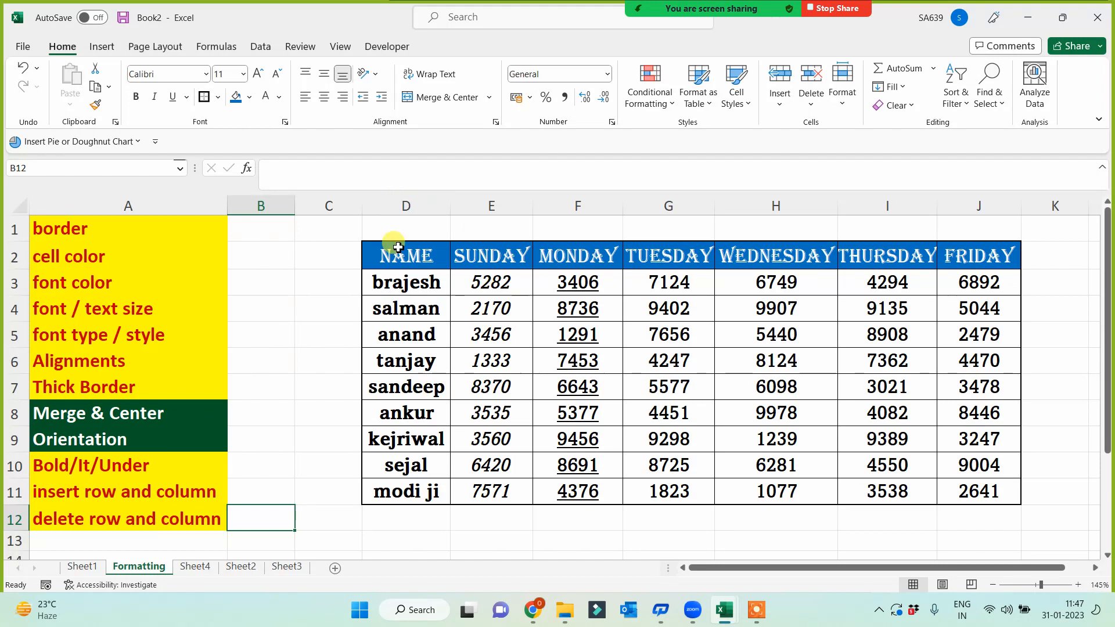
- Merge & Center D1:J1, drag row 1 taller, and fill it light orange
left_click_drag(412, 233, 977, 221)
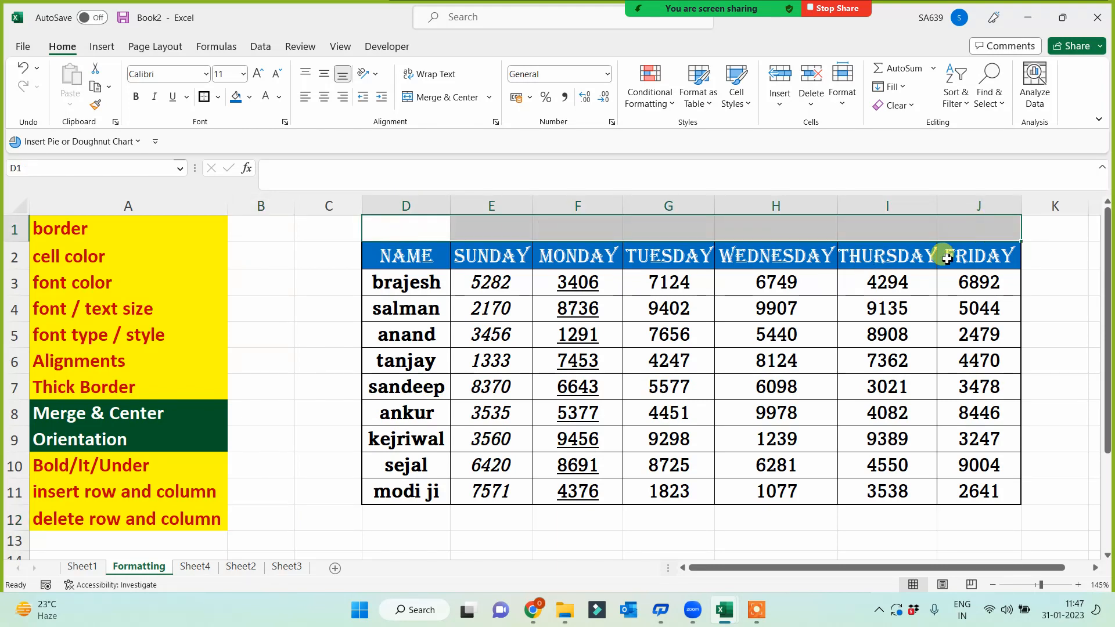
left_click_drag(428, 229, 951, 225)
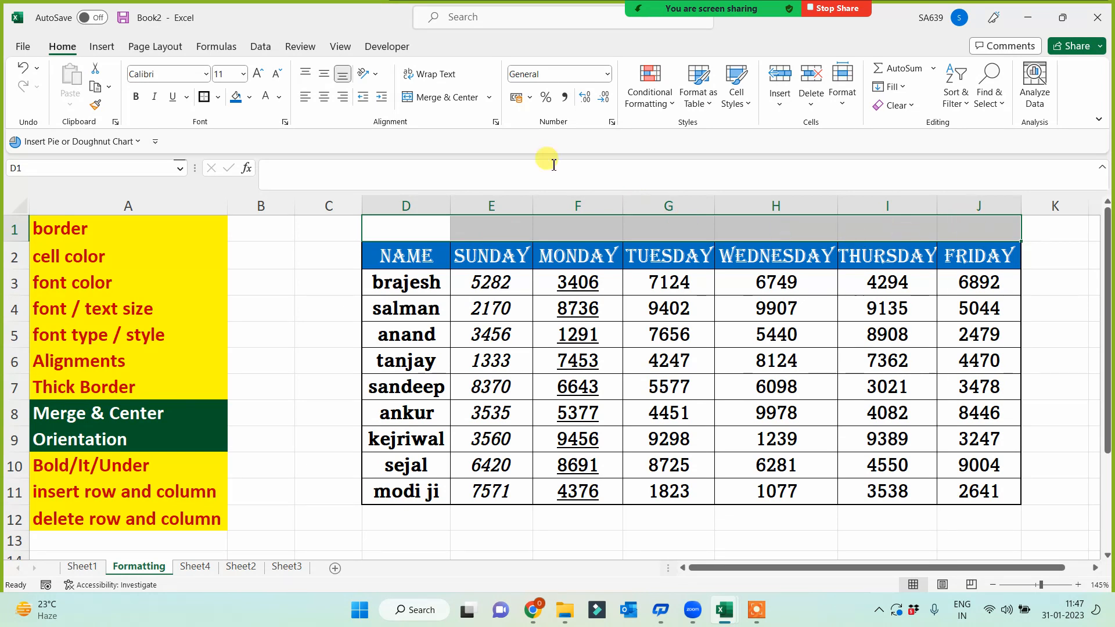
left_click(439, 99)
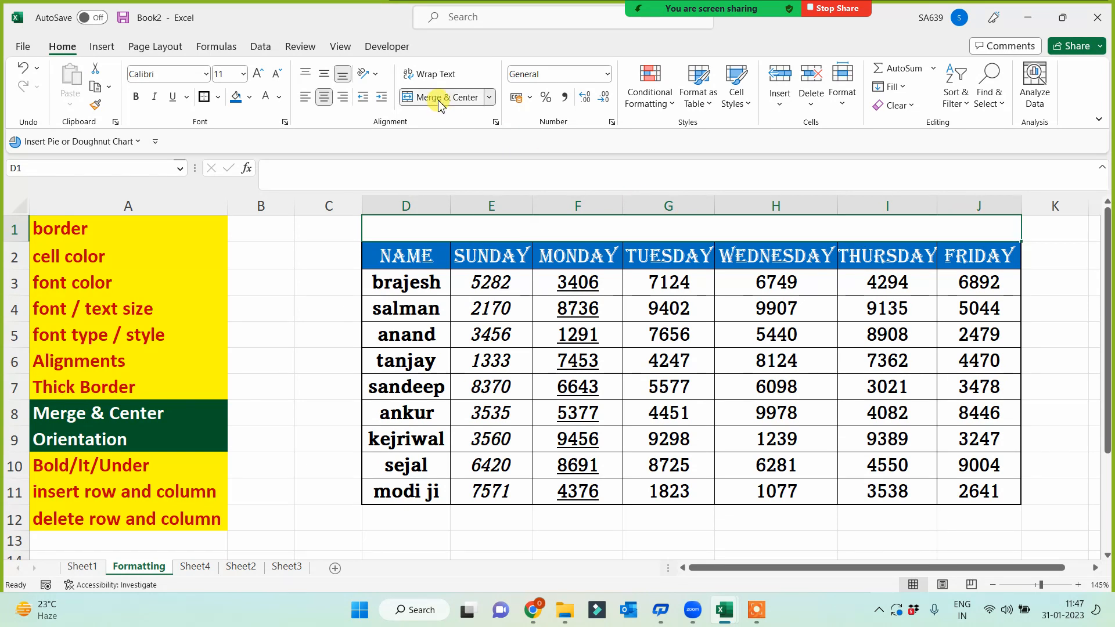
left_click_drag(15, 242, 15, 252)
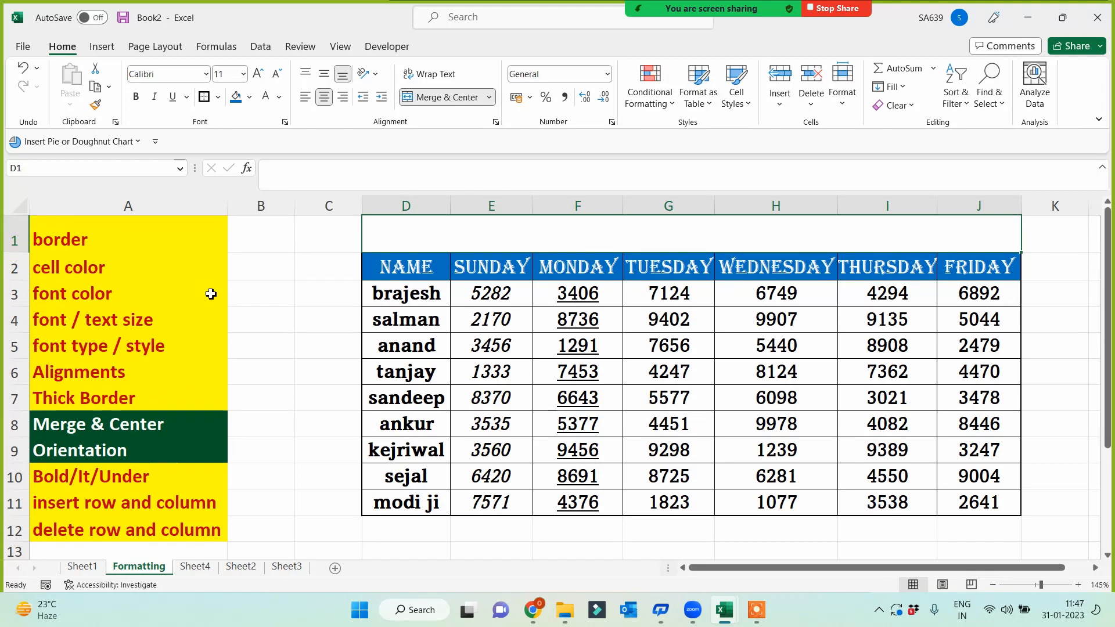
left_click(252, 97)
left_click(318, 165)
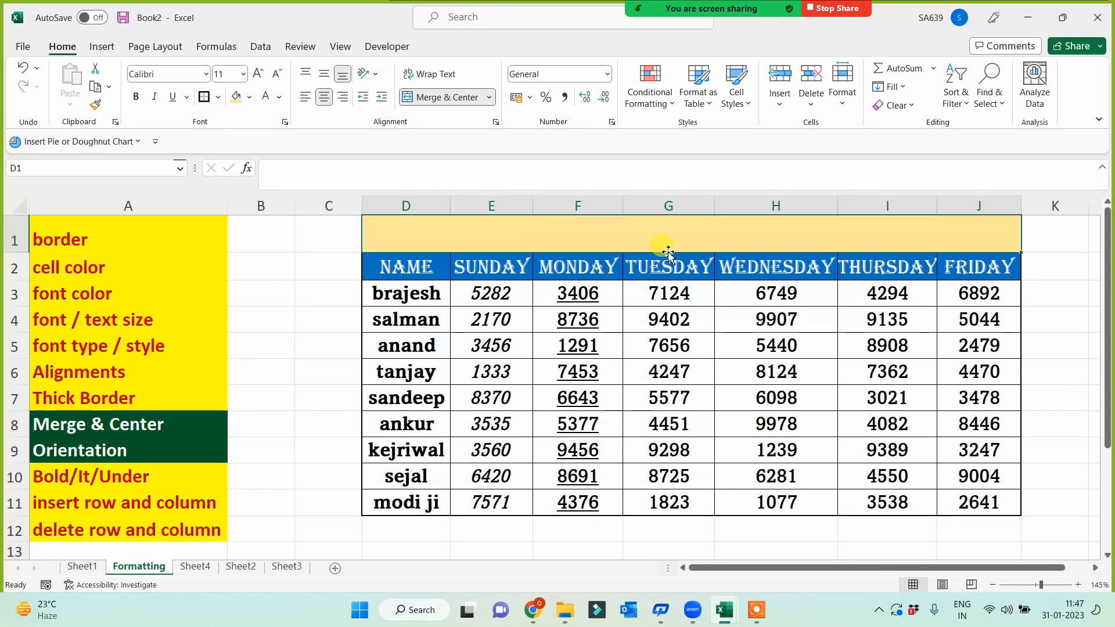
- Enter 'Sales Report for the Fin Year 2021-2022' in the merged title cell
double_click(680, 237)
type("Sa")
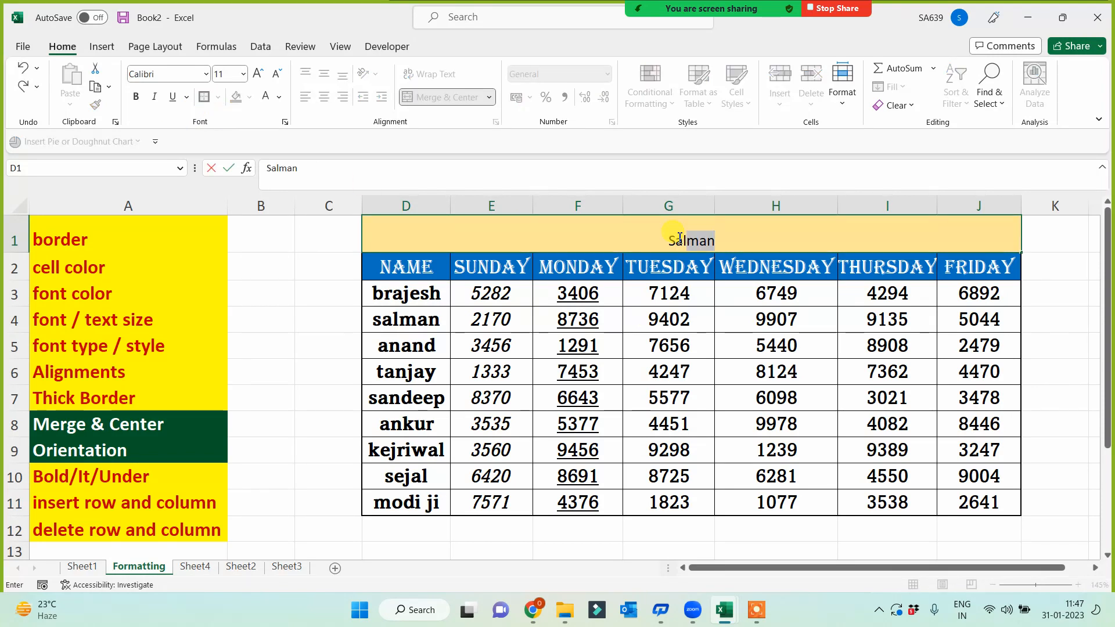
type("les Report ")
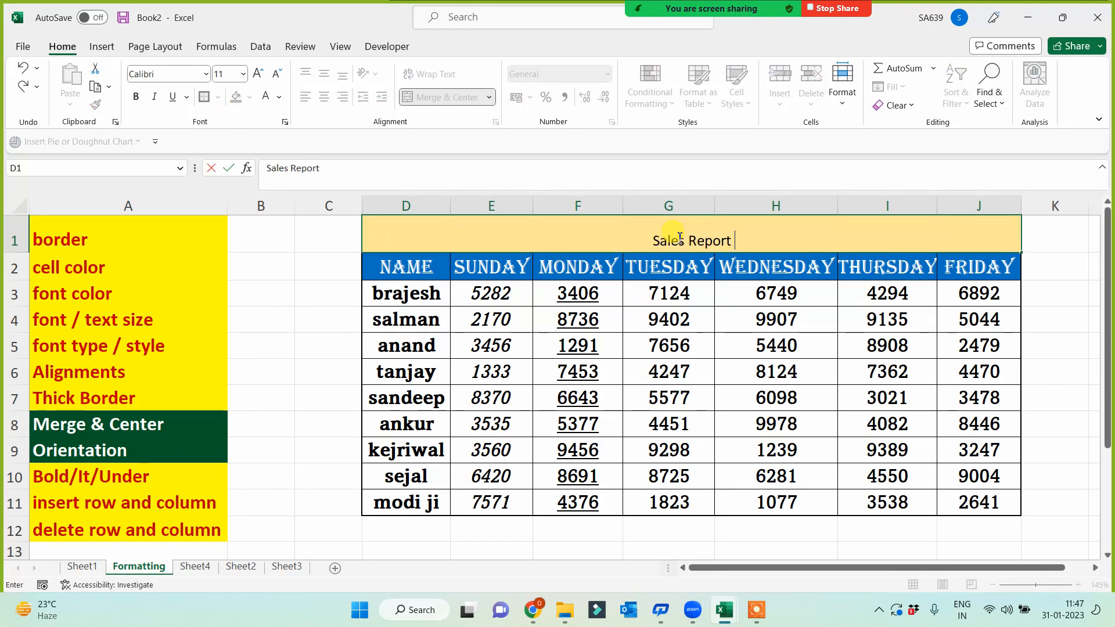
type("for the Fin Year 2021-2022")
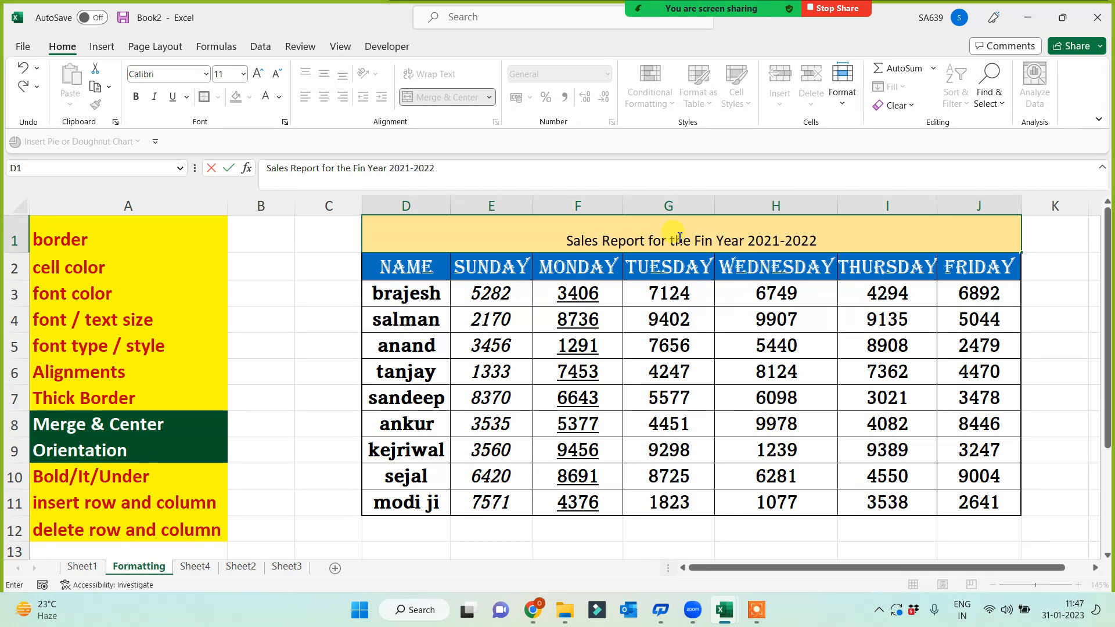
left_click(580, 229)
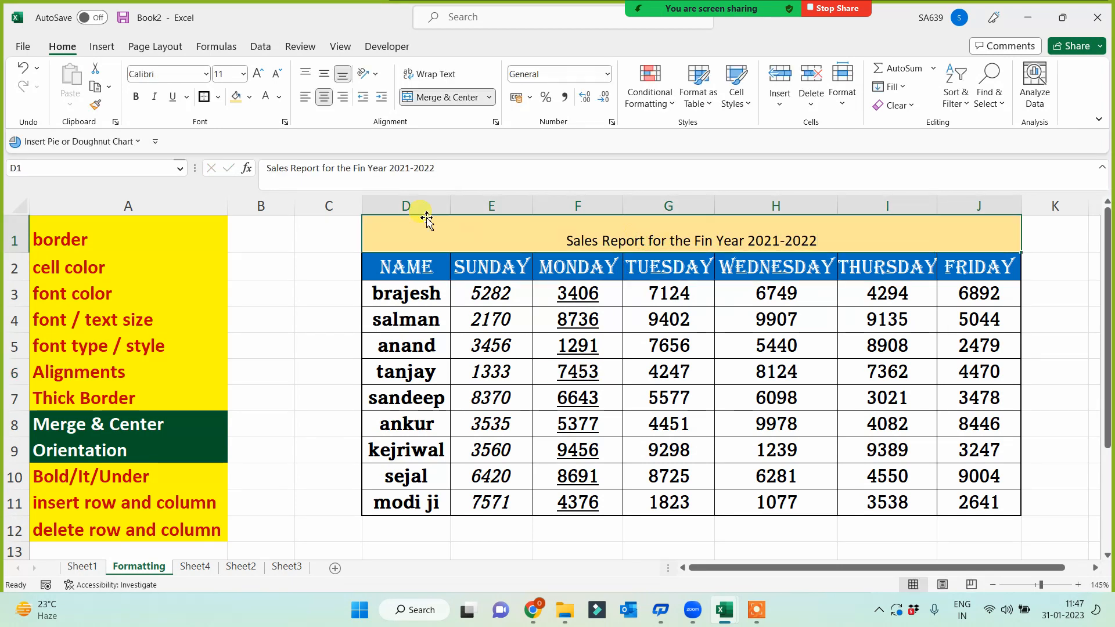
- Format the title as 18-point bold Amasis MT Pro Black
left_click(257, 74)
left_click(257, 74)
left_click(257, 73)
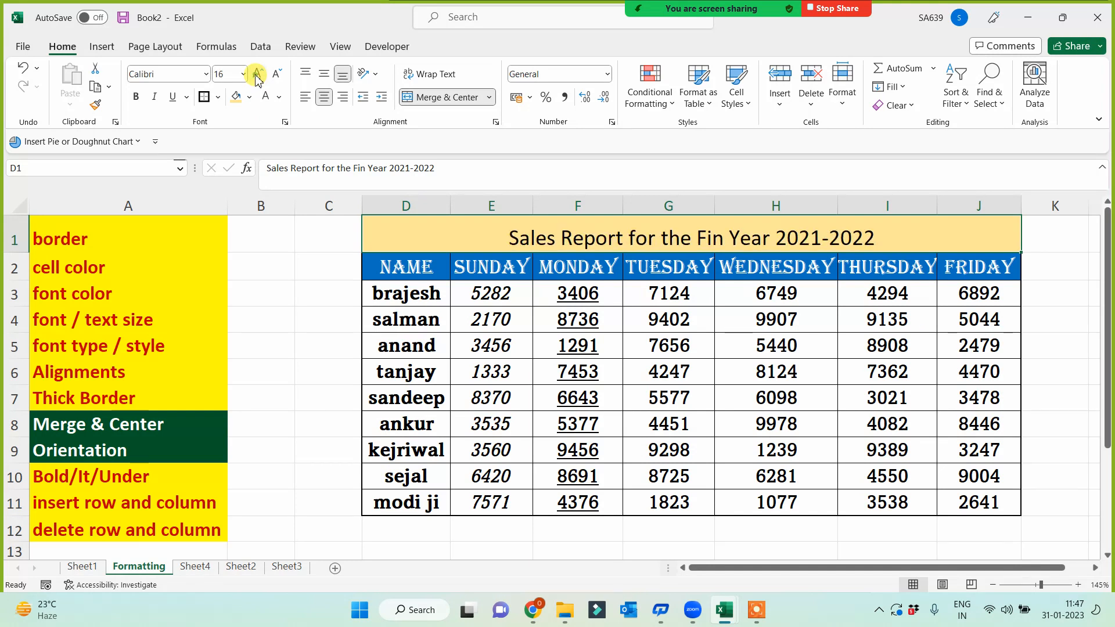
left_click(257, 74)
left_click(136, 97)
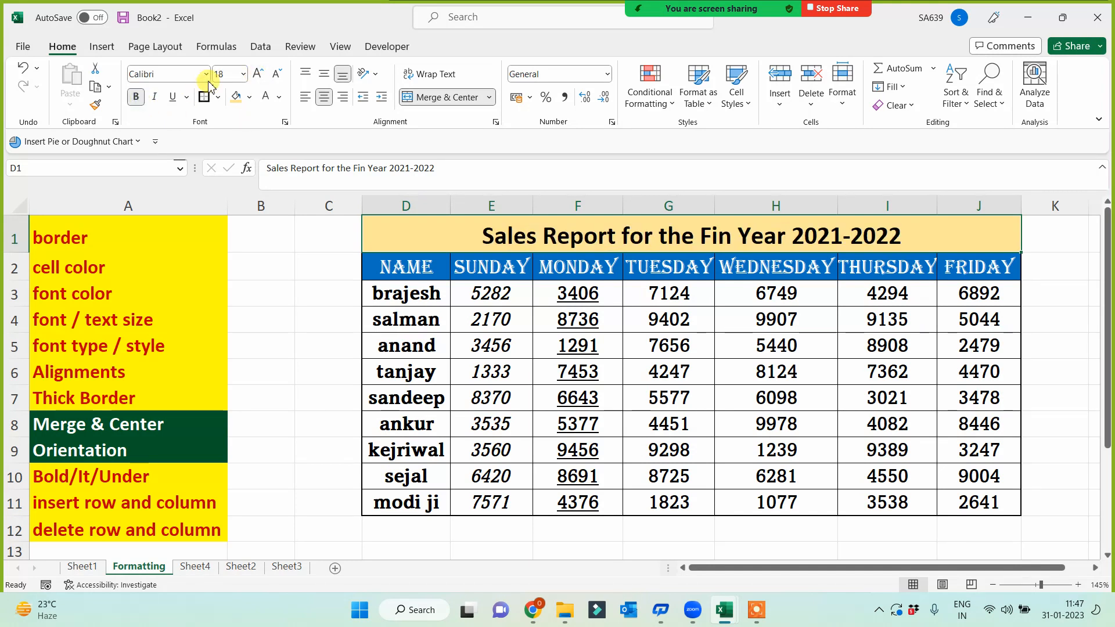
left_click(206, 73)
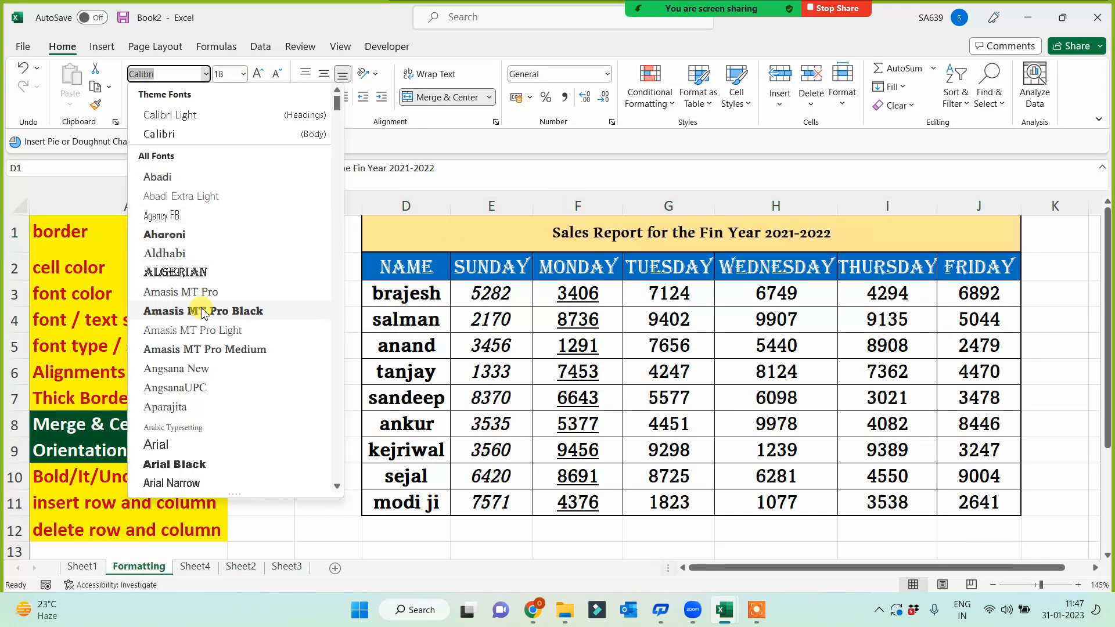
left_click(202, 309)
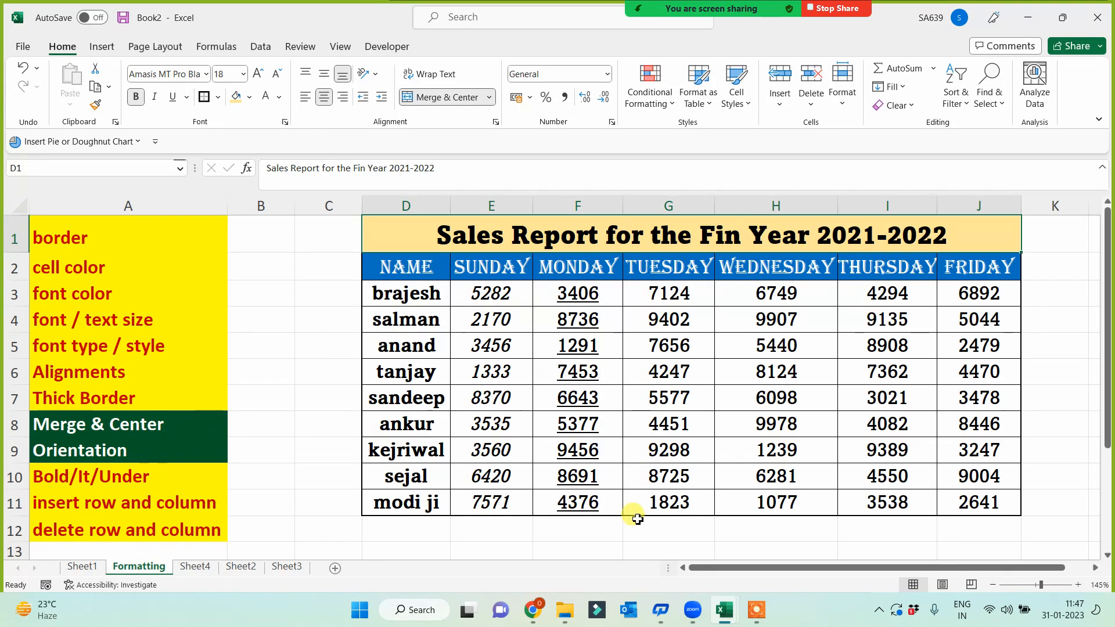
left_click(321, 398)
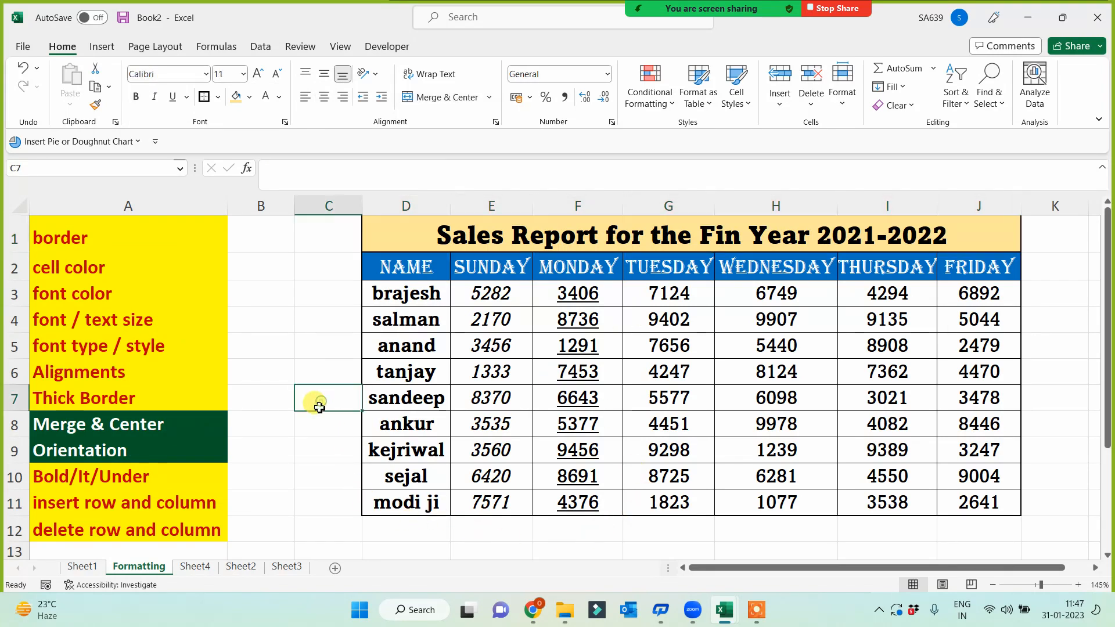
- Copy A1's yellow fill and red text onto the Merge & Center topic in A8
left_click(465, 235)
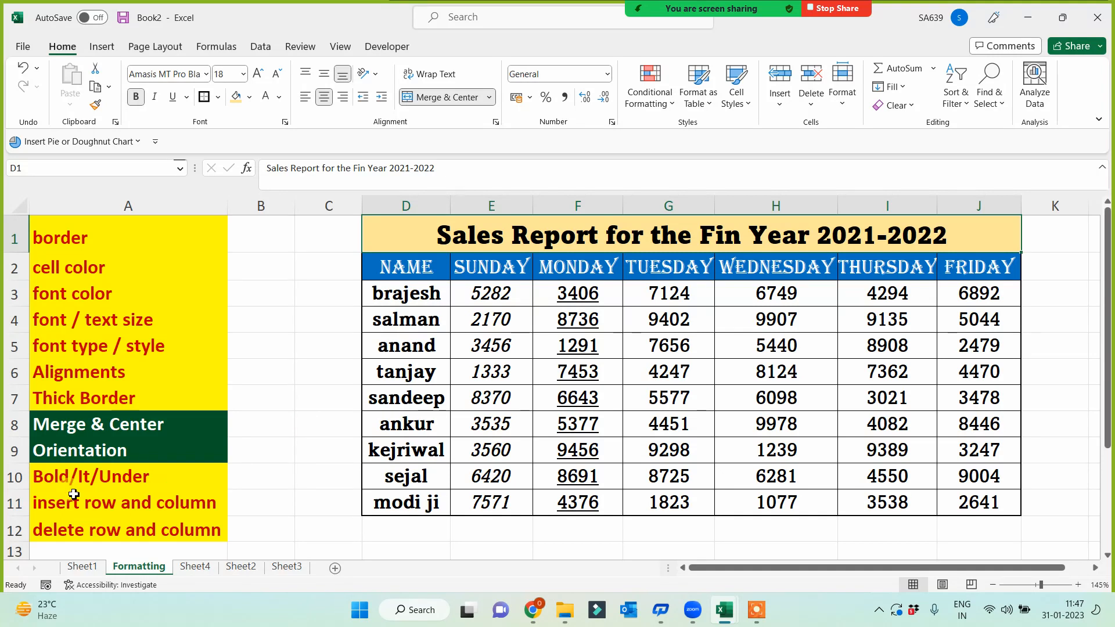
left_click(81, 429)
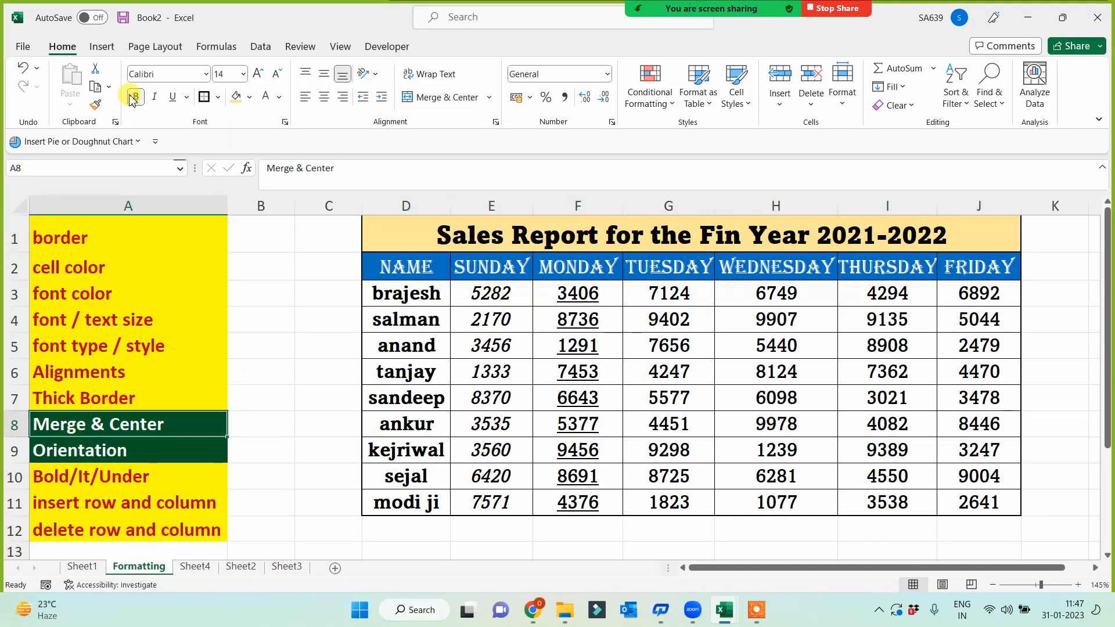
left_click(128, 235)
left_click(95, 104)
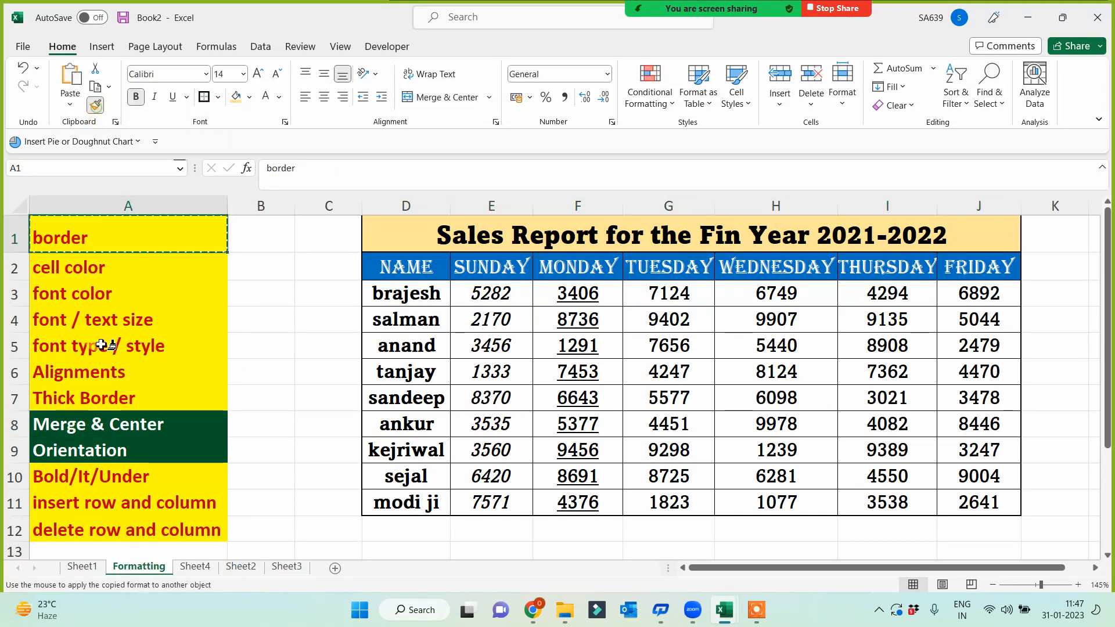
left_click(98, 430)
- Copy A8's yellow fill and red text onto the Orientation topic in A9
left_click(104, 449)
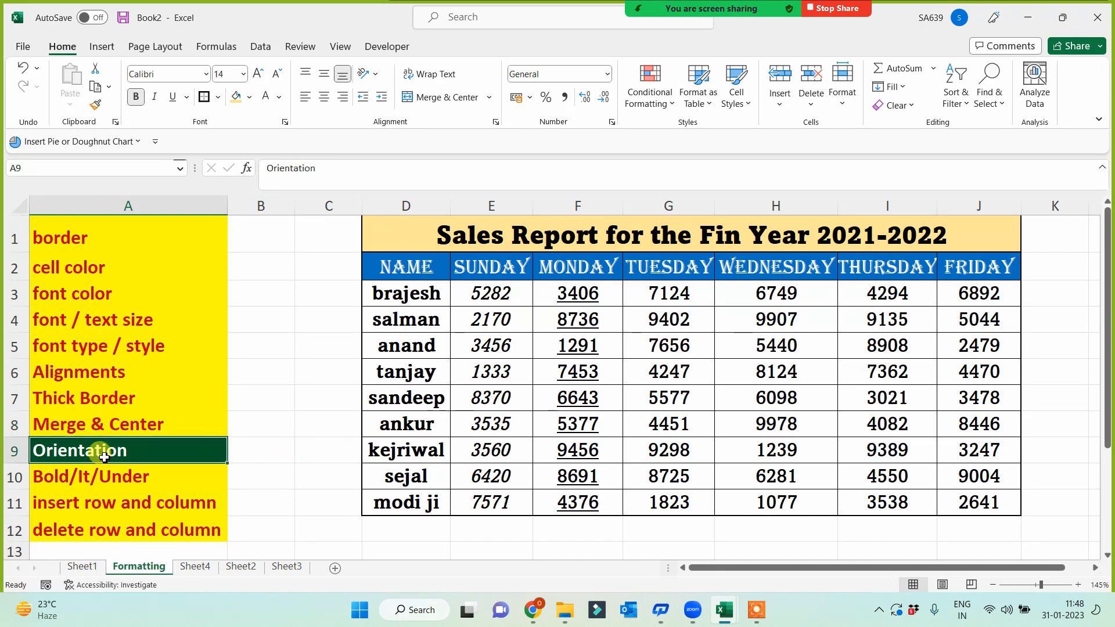
left_click(111, 428)
left_click(95, 105)
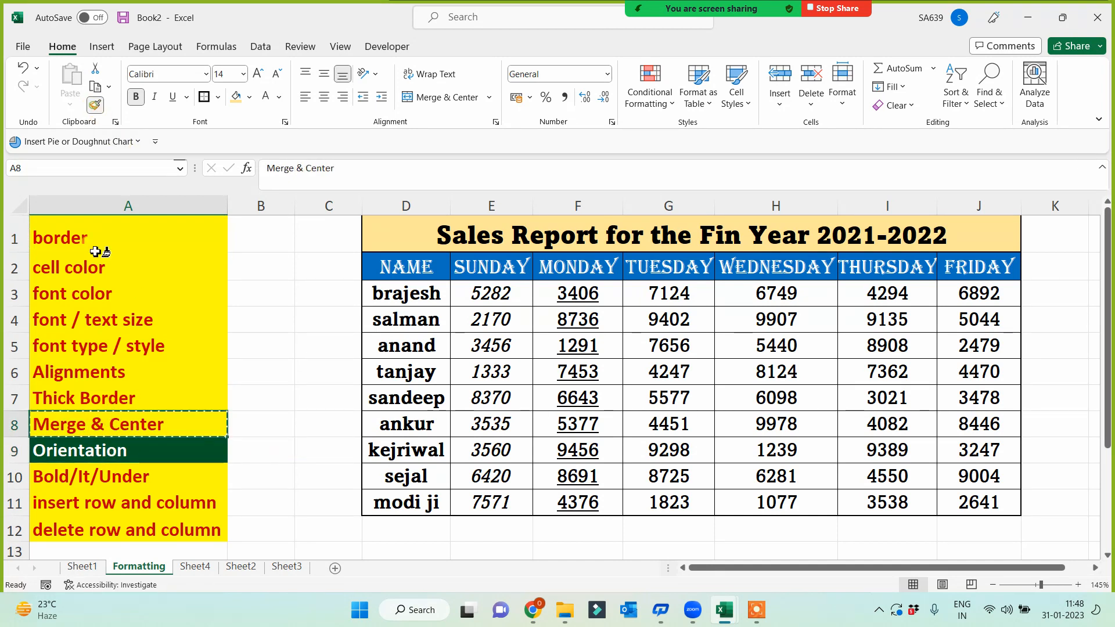
left_click(105, 450)
left_click(314, 383)
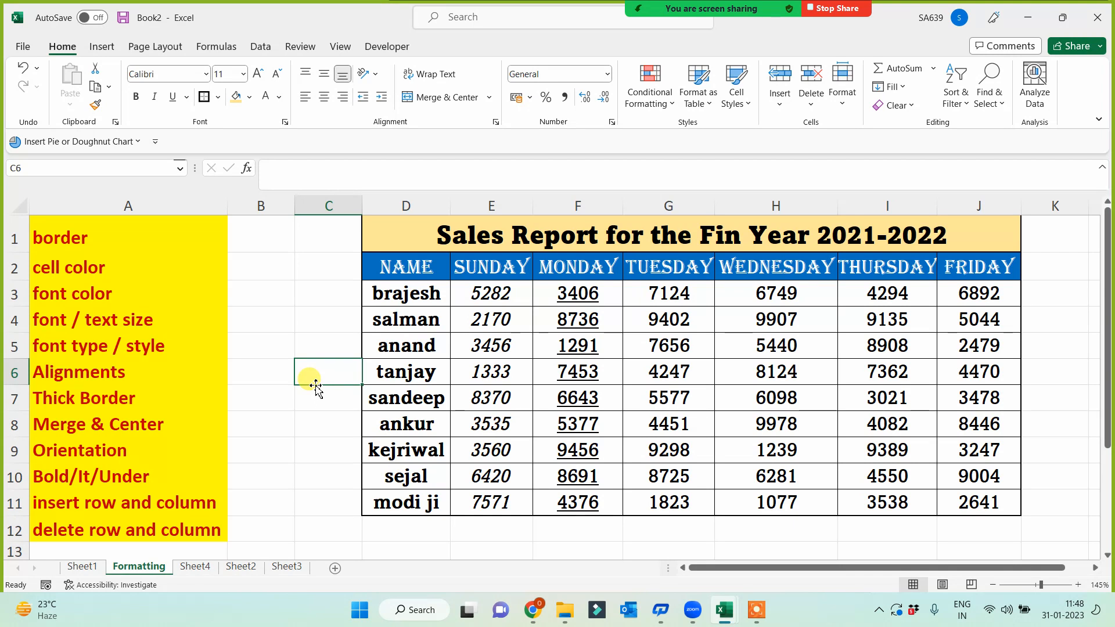
- Merge C1:C11 into one cell with a light-orange fill and a dark border
left_click_drag(331, 233, 332, 506)
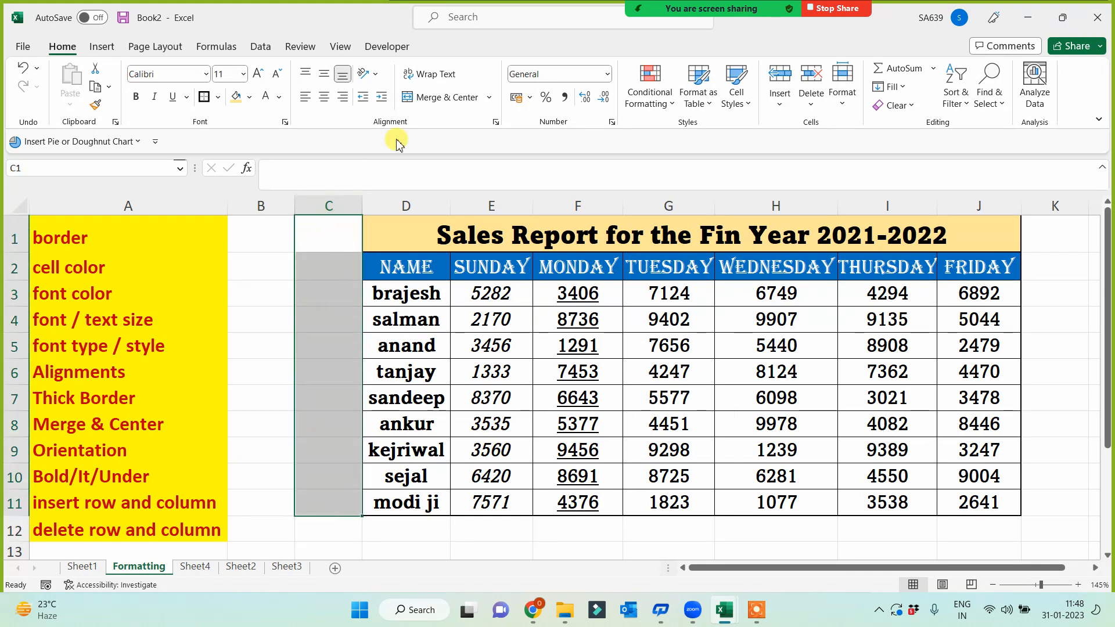
left_click(441, 97)
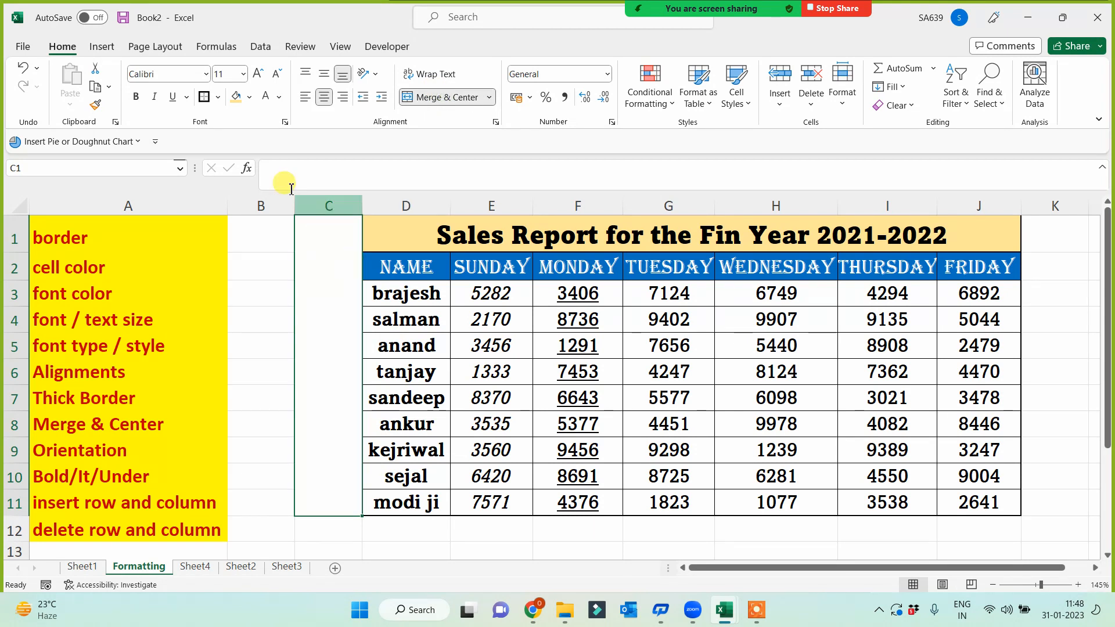
left_click(235, 97)
left_click(203, 100)
left_click(262, 344)
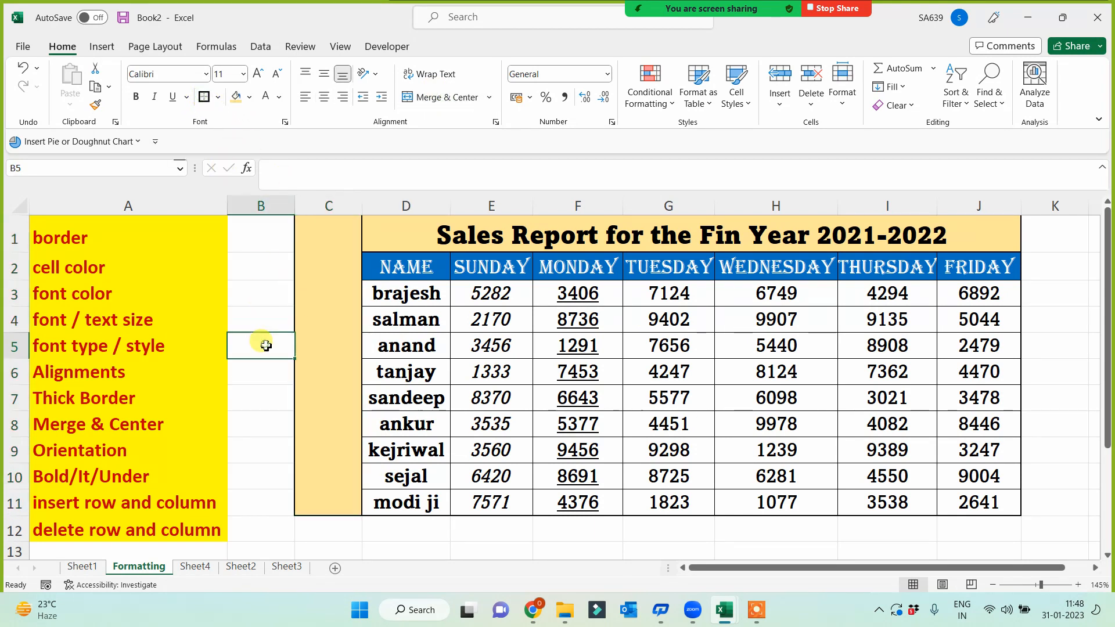
- Enter the note 'This Report is Created by 11 AM Team' in the merged cell
double_click(336, 427)
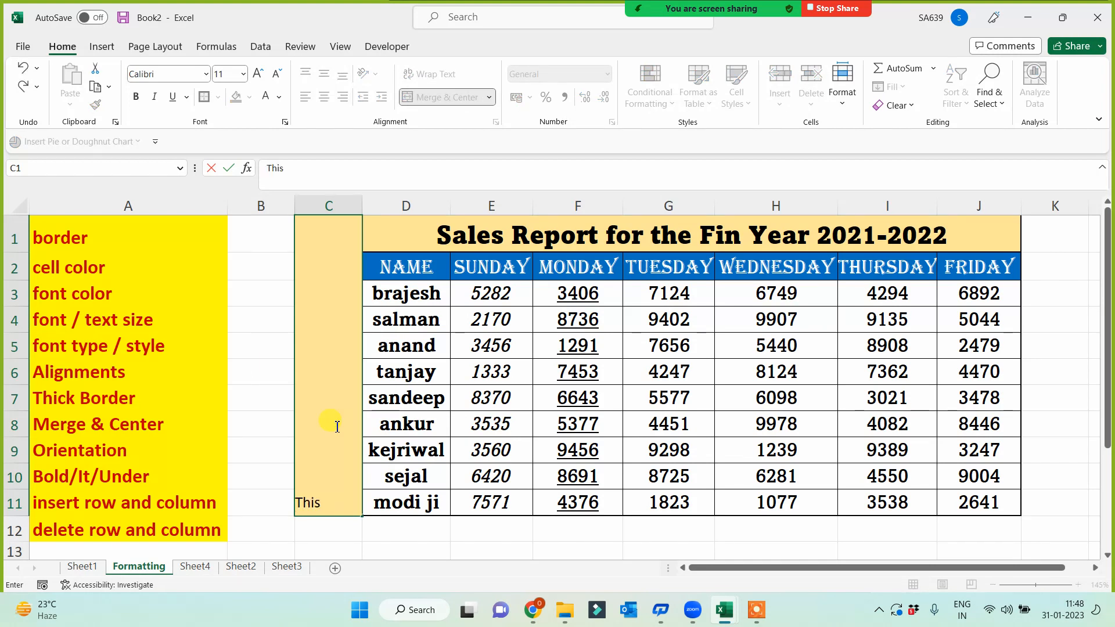
type("This Report")
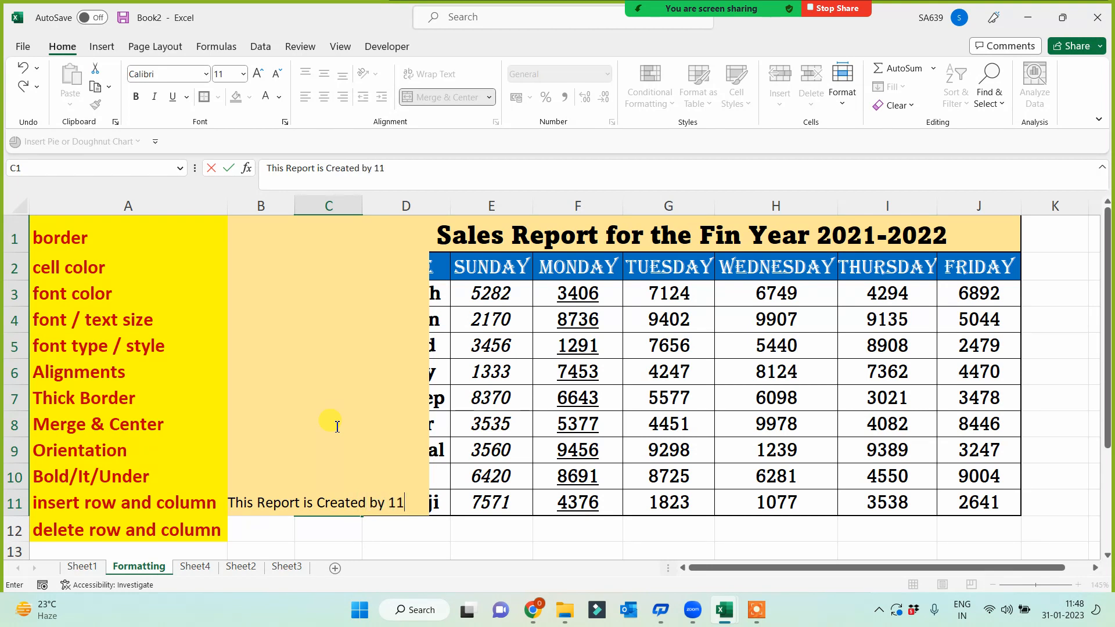
type("is Created by 11 AM Team")
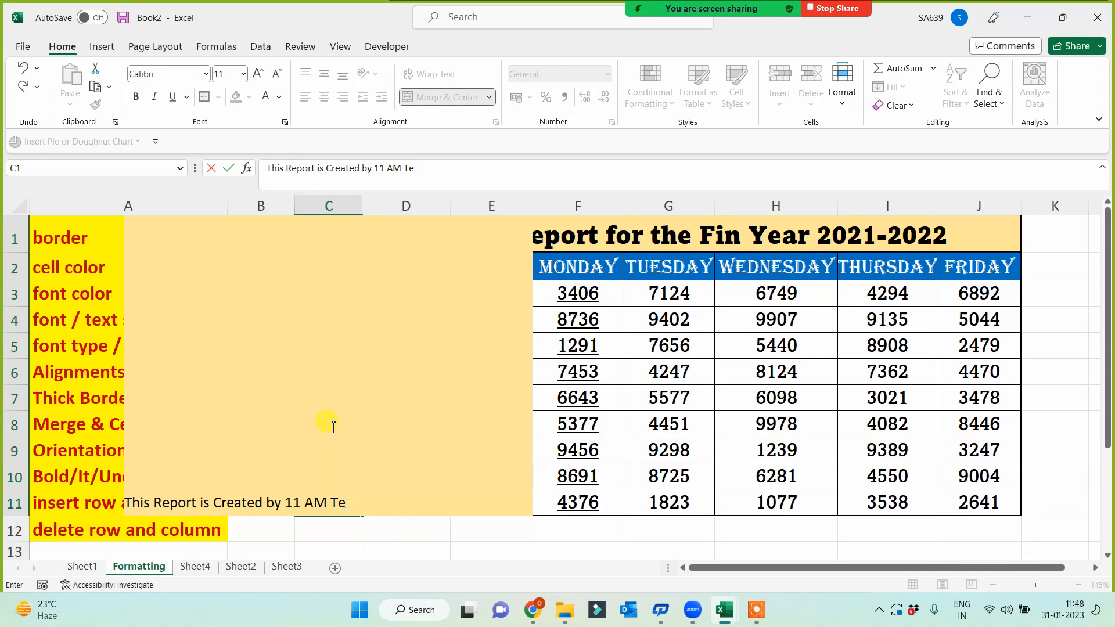
- Commit the note text and widen column C so the full note shows
left_click(405, 545)
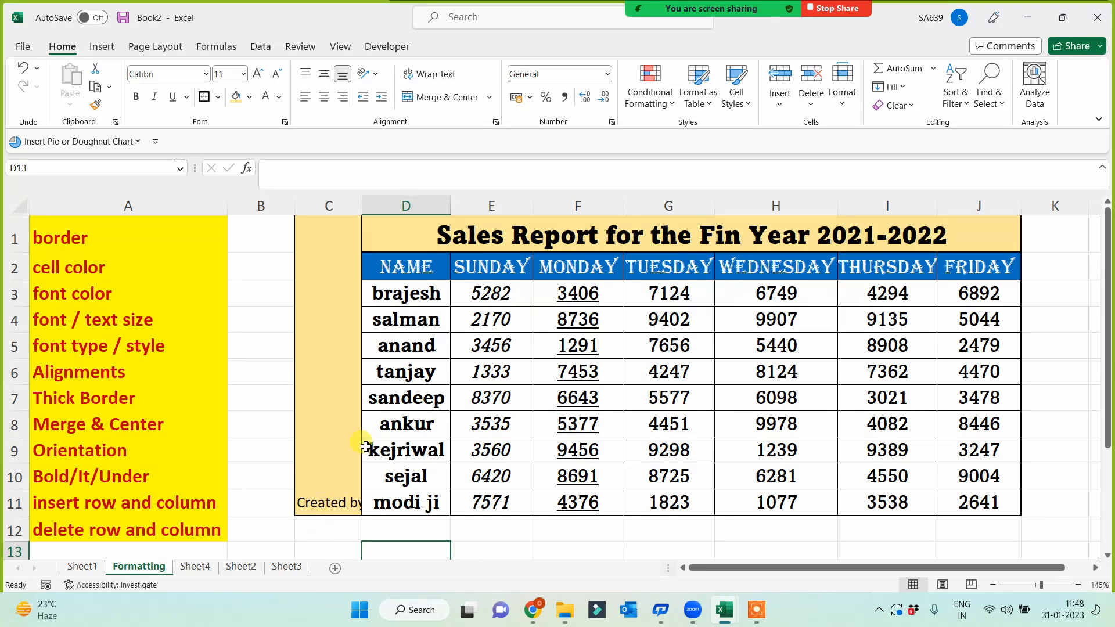
left_click_drag(362, 206, 347, 265)
left_click(324, 481)
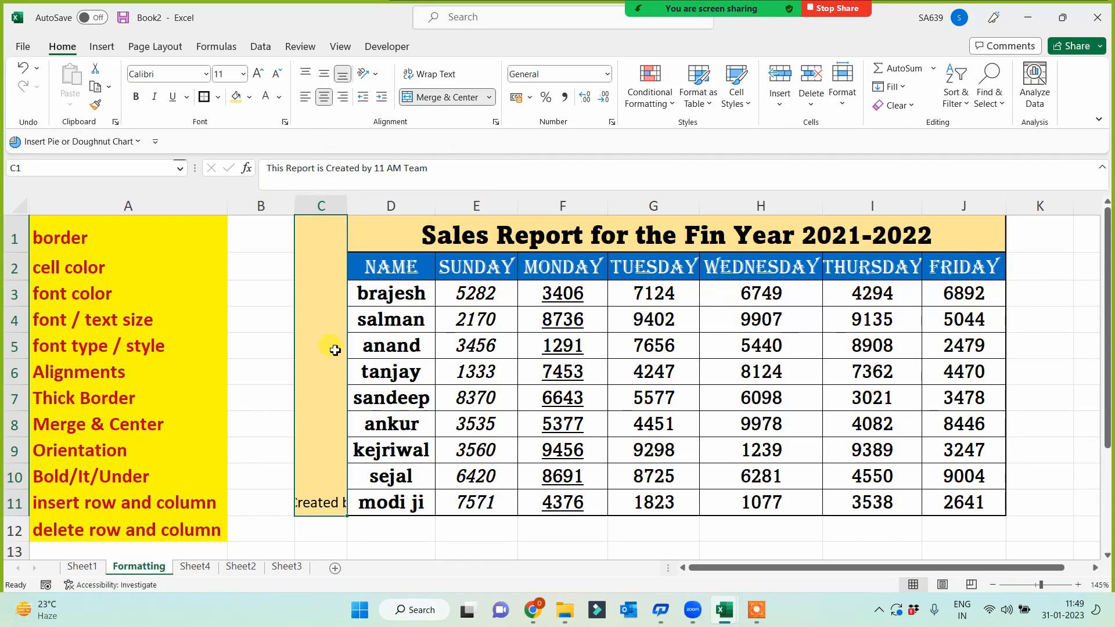
left_click(266, 387)
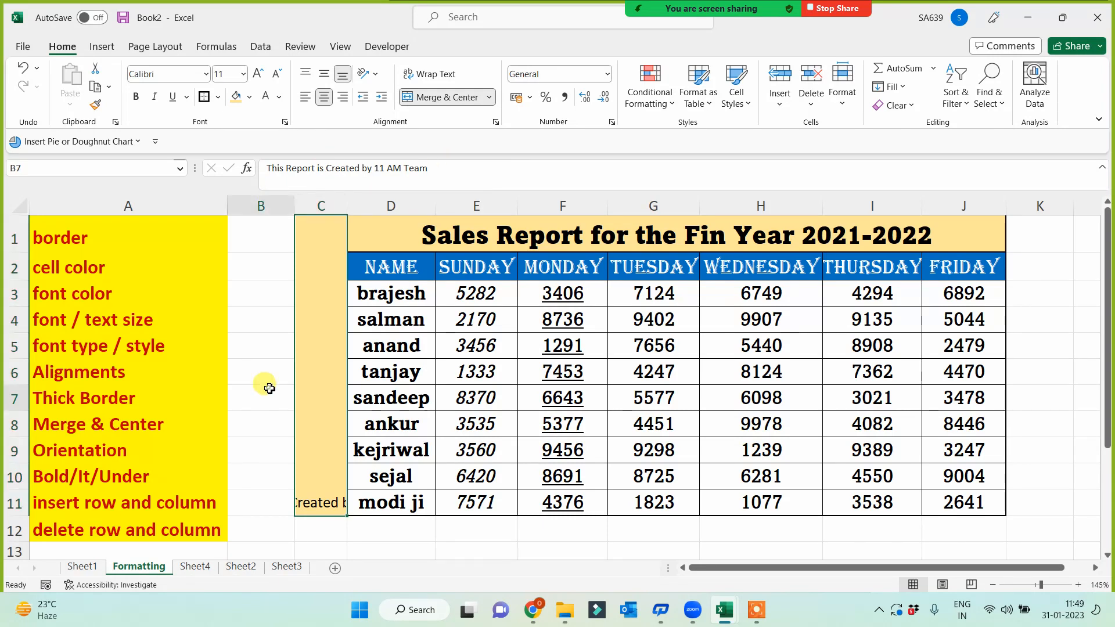
left_click(335, 491)
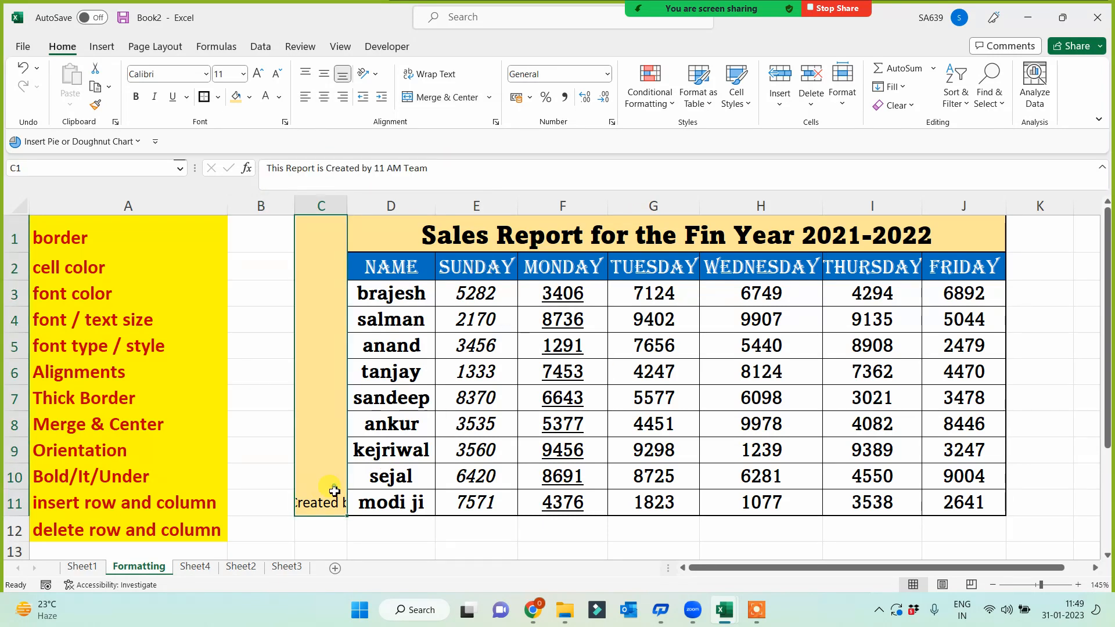
- Rotate the merged note text to read upward, then select the table's names and figures
left_click(370, 76)
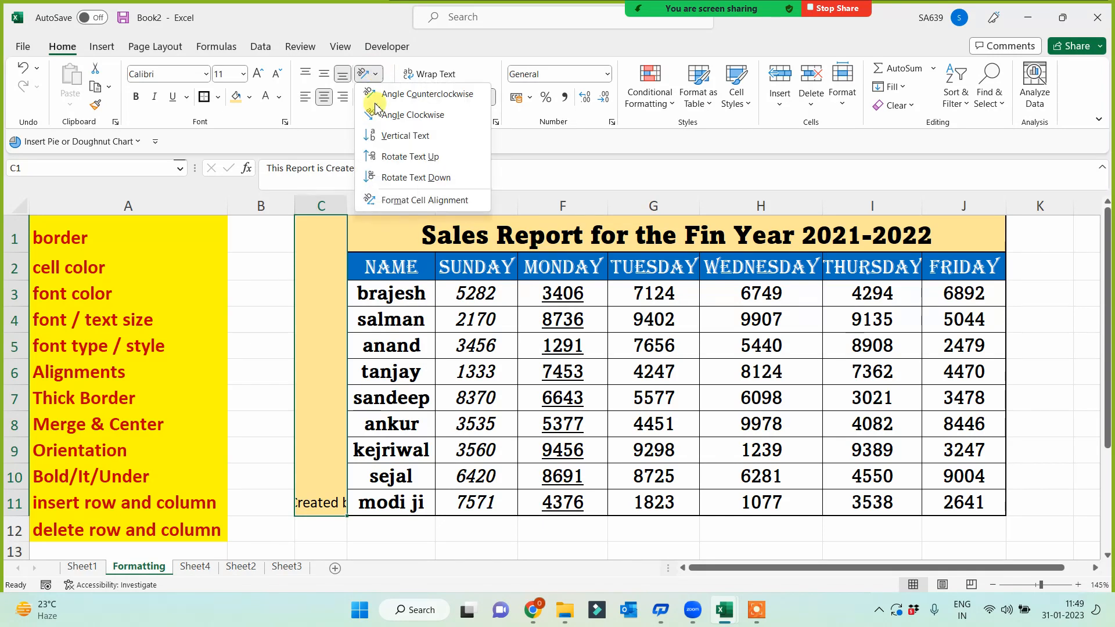
left_click(369, 157)
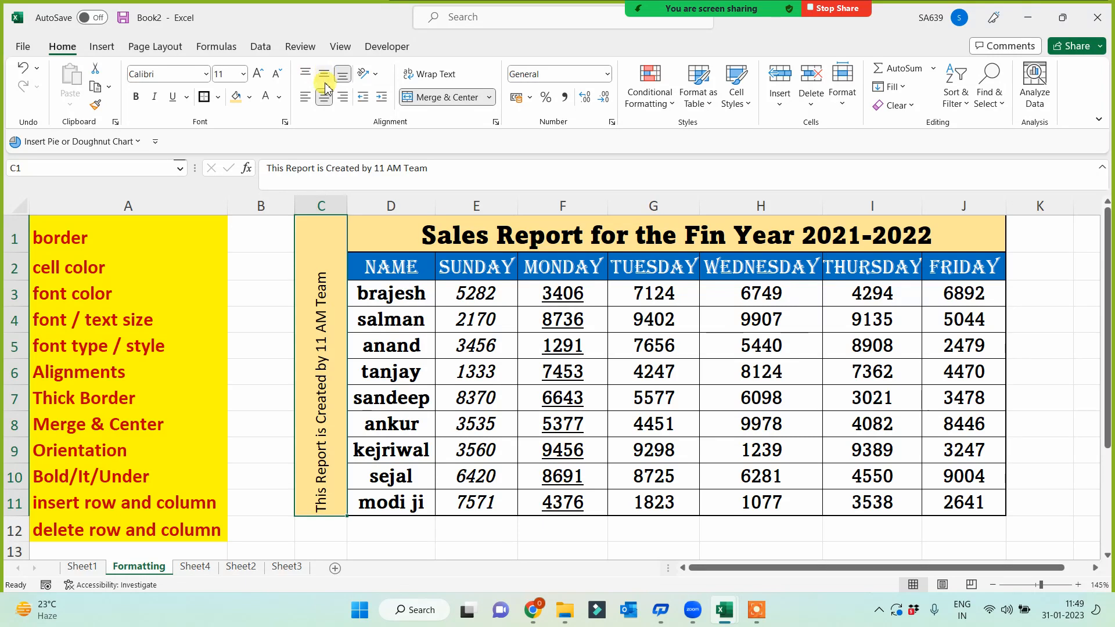
left_click_drag(409, 290, 961, 503)
- Centre the table's names and figures and make the vertical note bold and middle-aligned
left_click(305, 96)
left_click(324, 98)
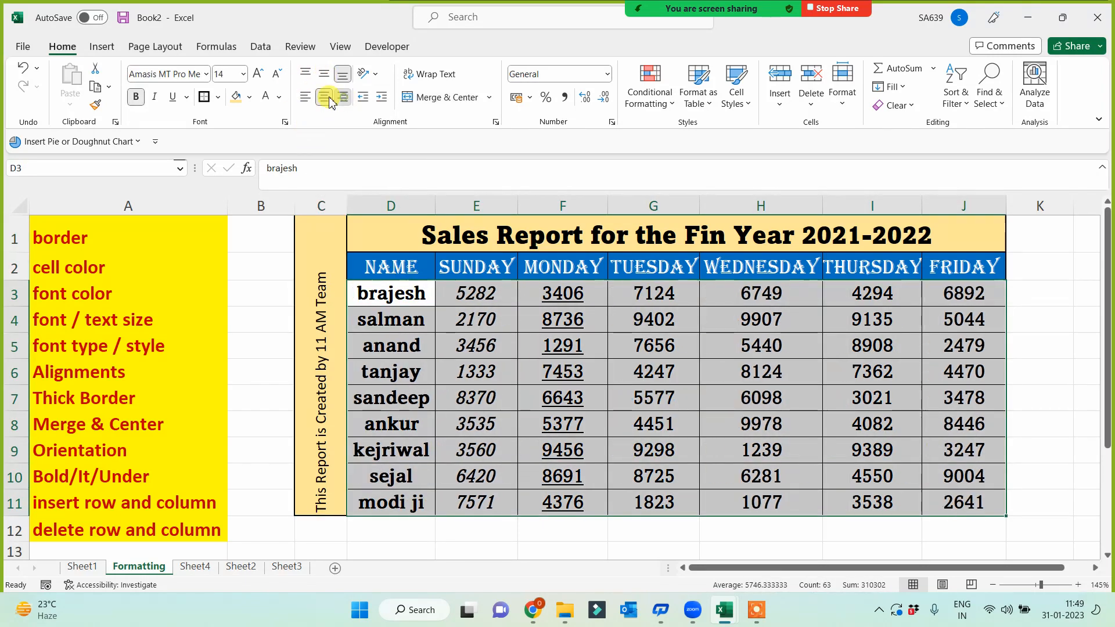
left_click(323, 281)
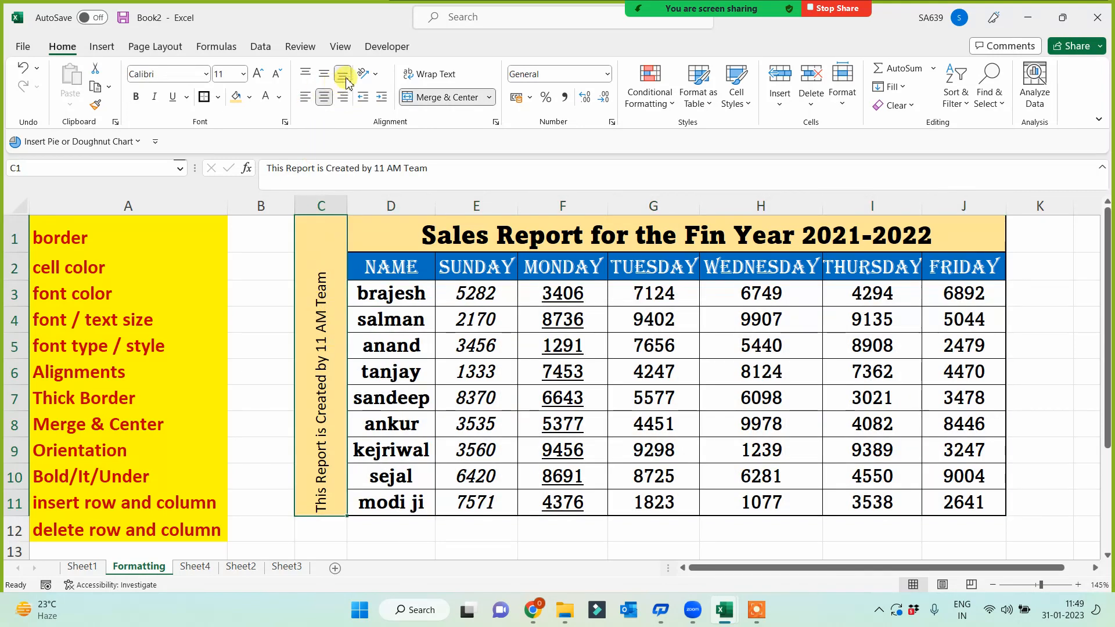
left_click(322, 75)
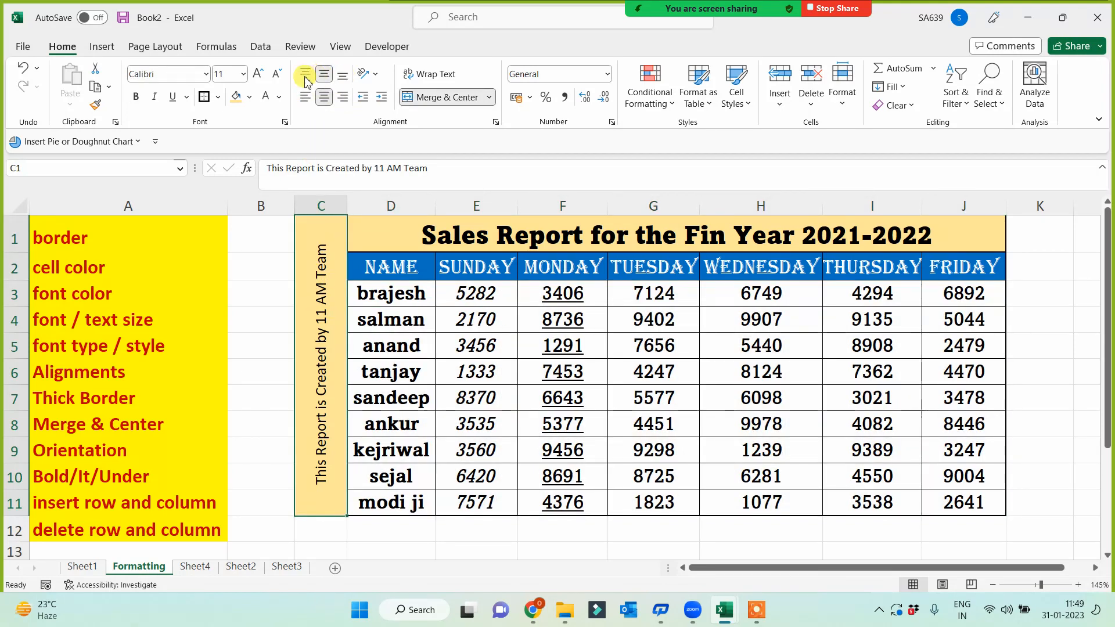
left_click(305, 74)
left_click(324, 74)
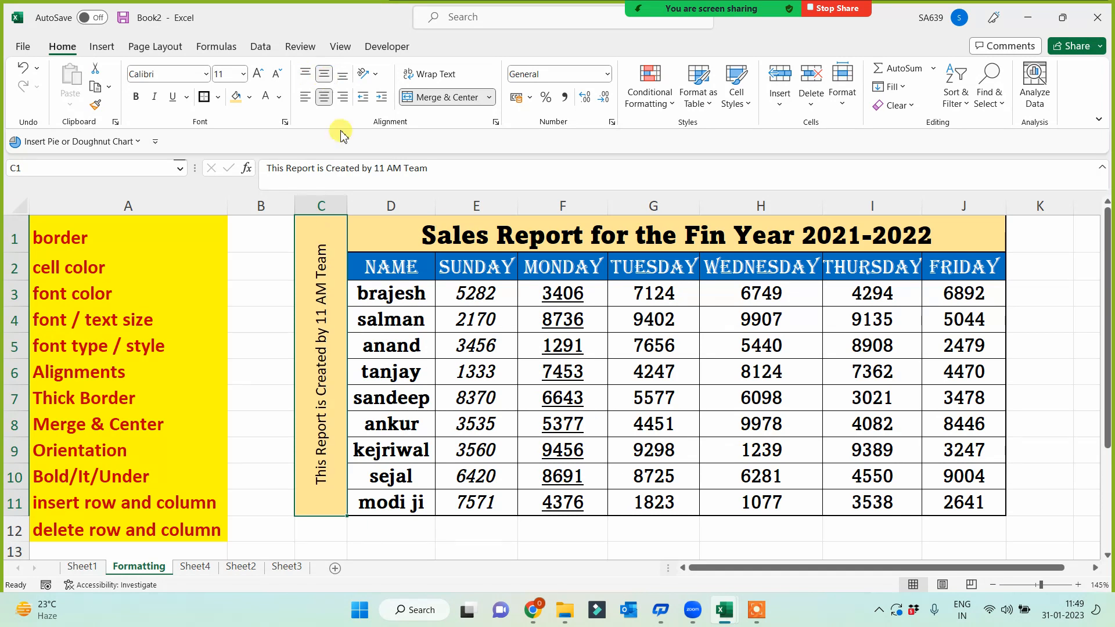
left_click(135, 97)
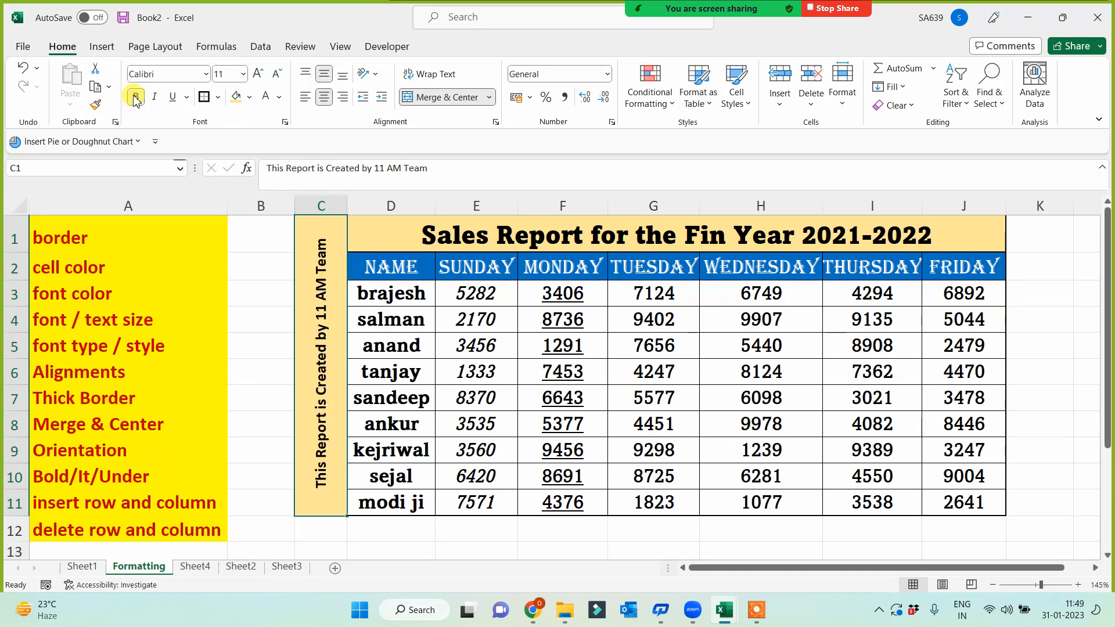
- Narrow column C to fit snugly around the vertical note
left_click_drag(347, 205, 337, 205)
left_click(249, 313)
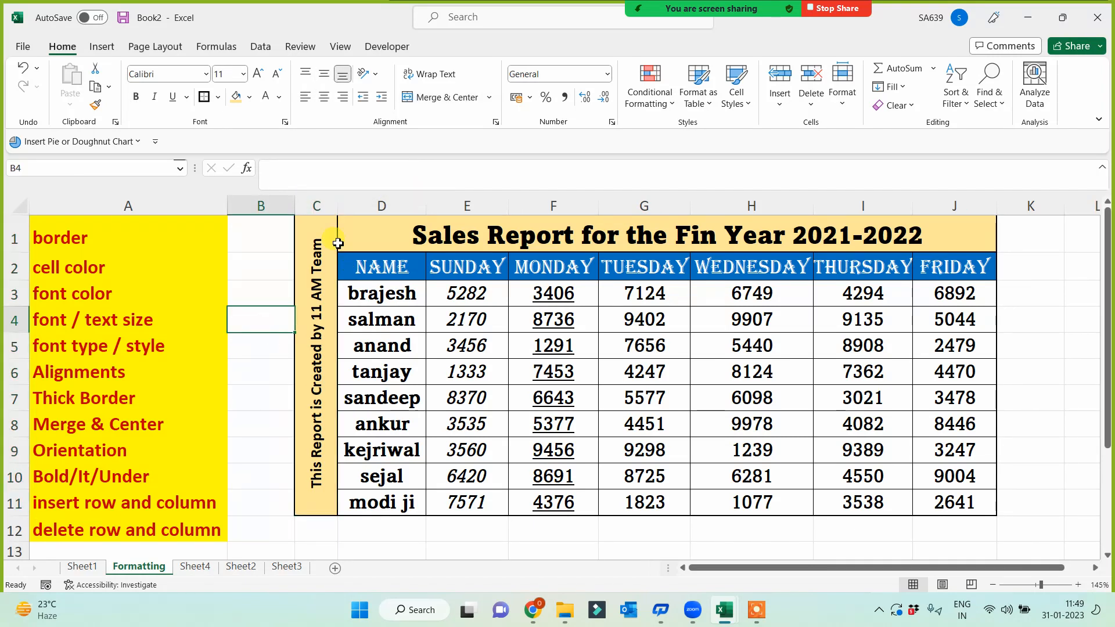
left_click(317, 238)
key("ctrl+a")
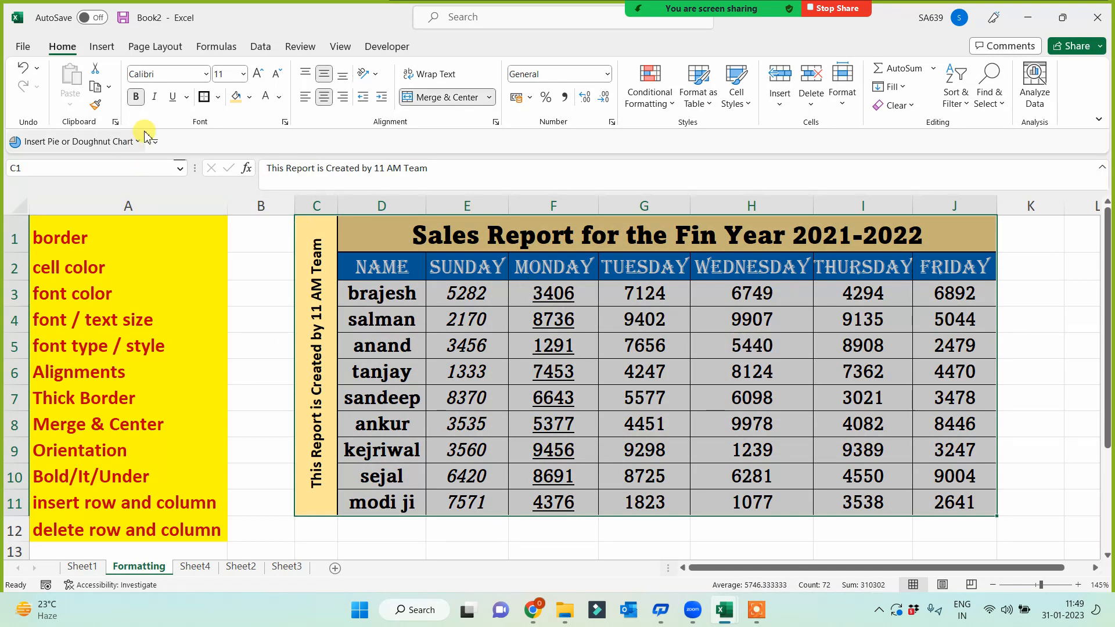
left_click(244, 283)
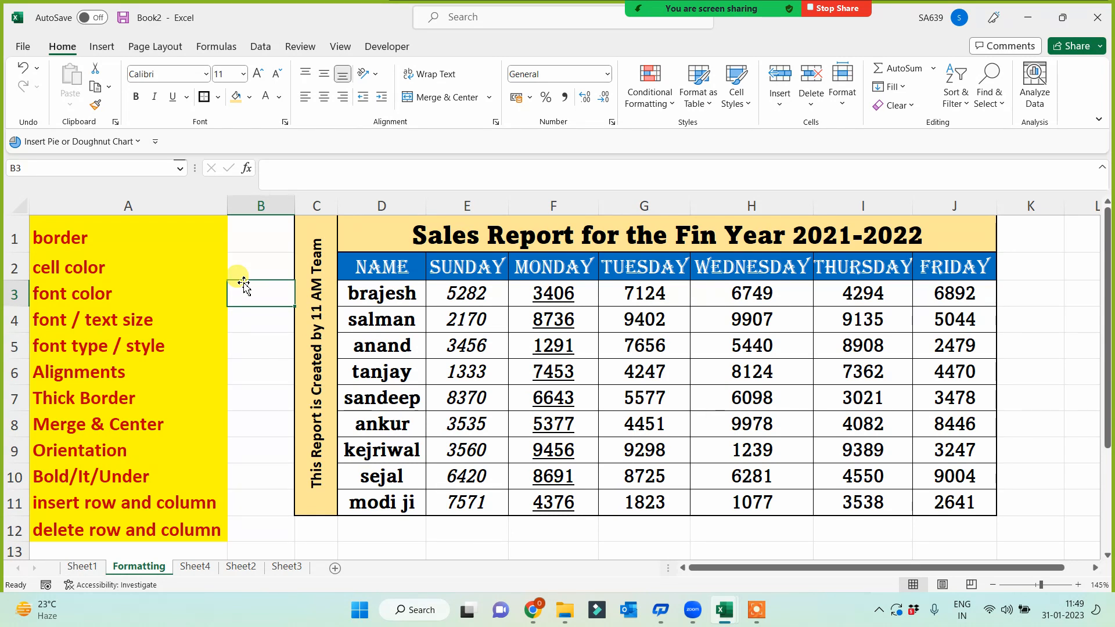
- Copy the sales table from the NAME header down through row 11
mouse_move(727, 615)
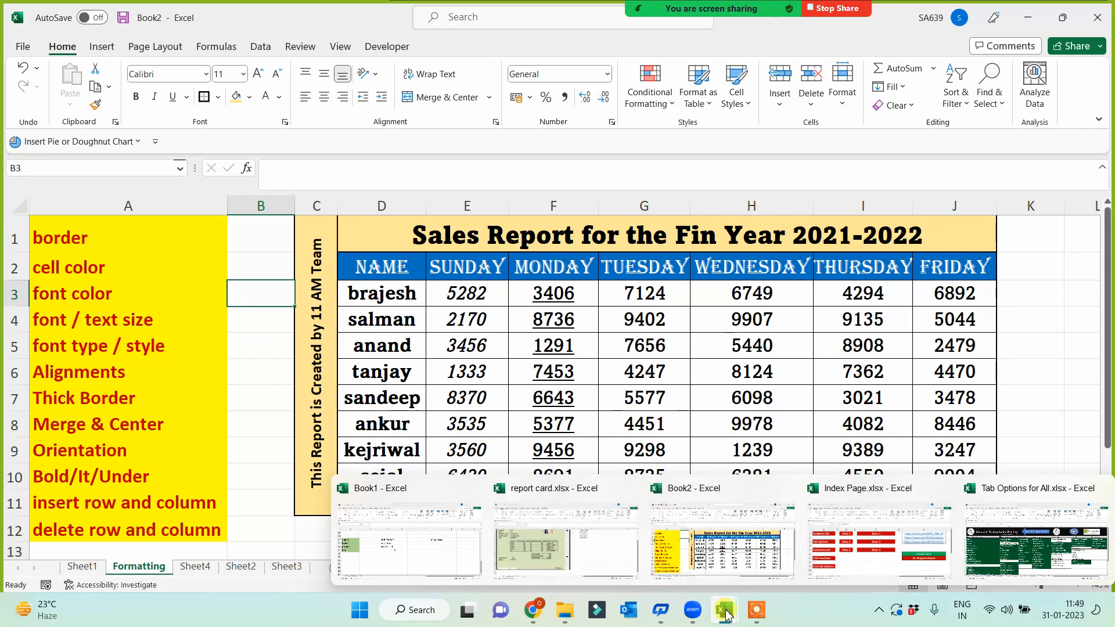
left_click(758, 609)
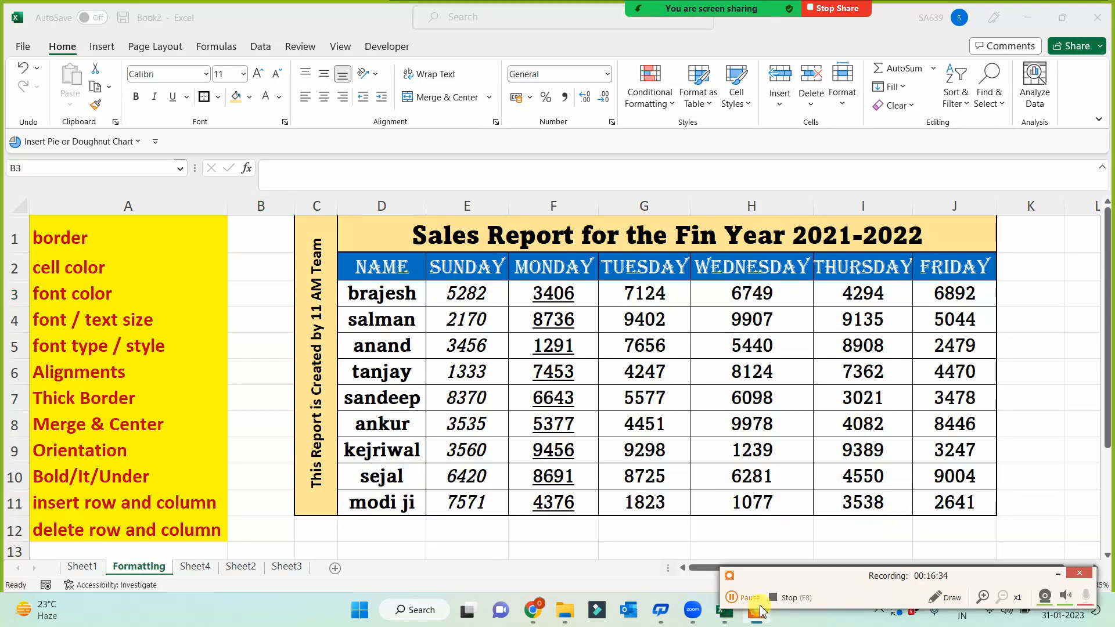
left_click(752, 603)
left_click(432, 552)
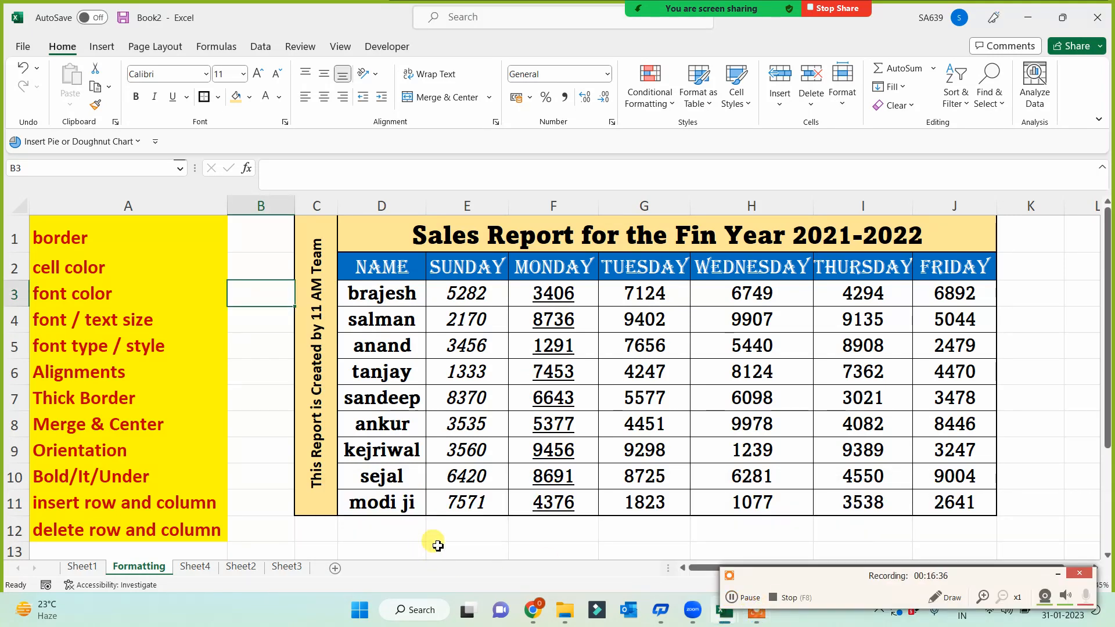
left_click_drag(371, 268, 935, 501)
key("ctrl+c")
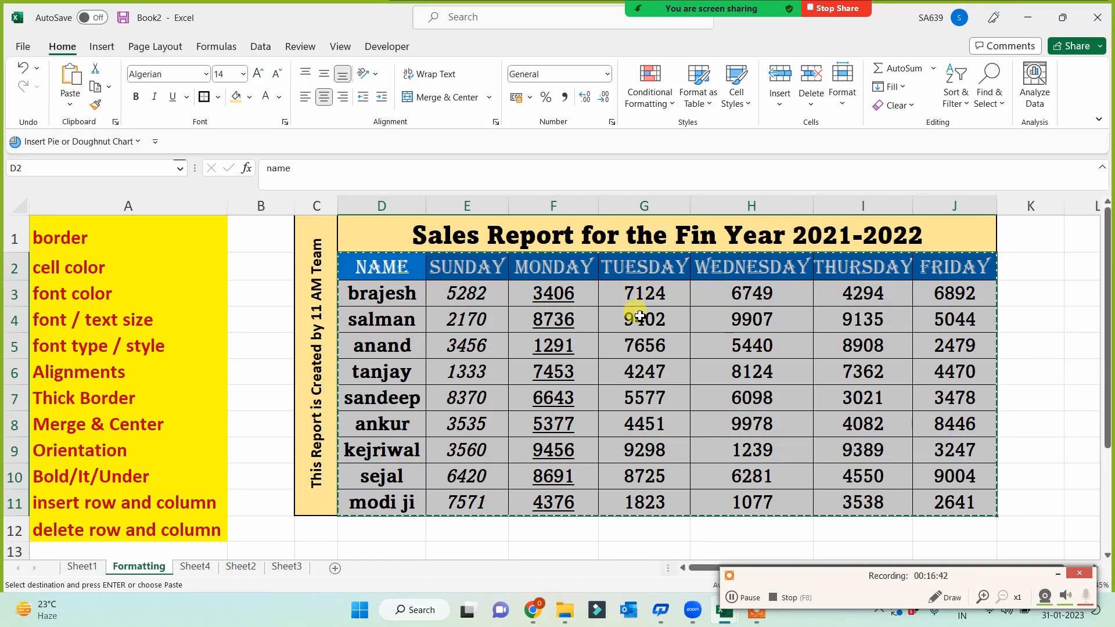
- Paste the table onto a new Sheet6 and apply Clear Formats to it
left_click(335, 568)
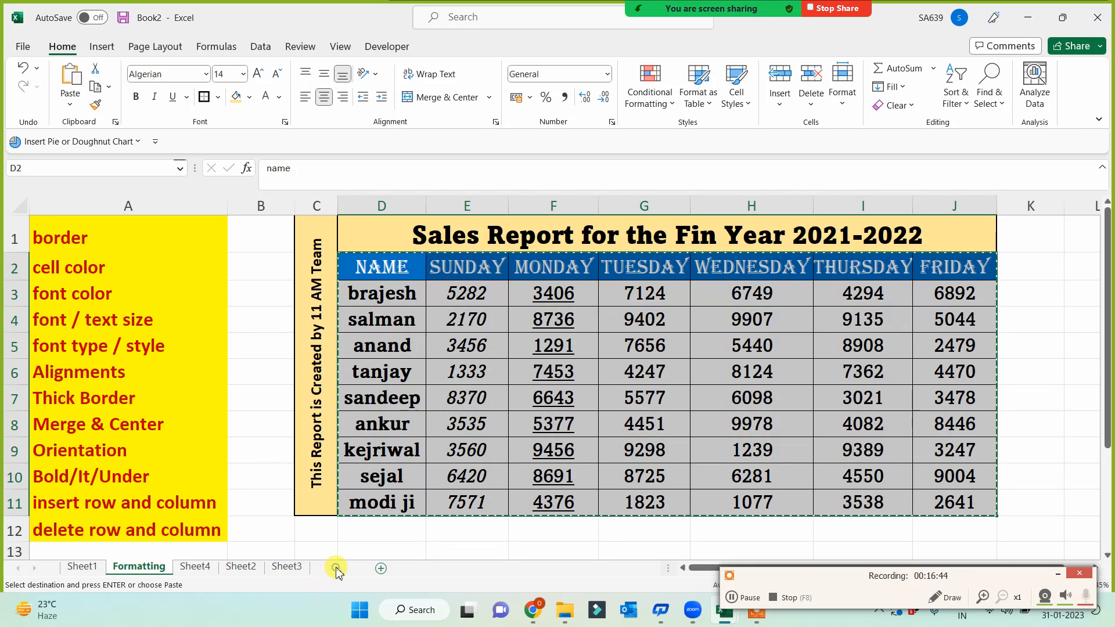
key("ctrl+v")
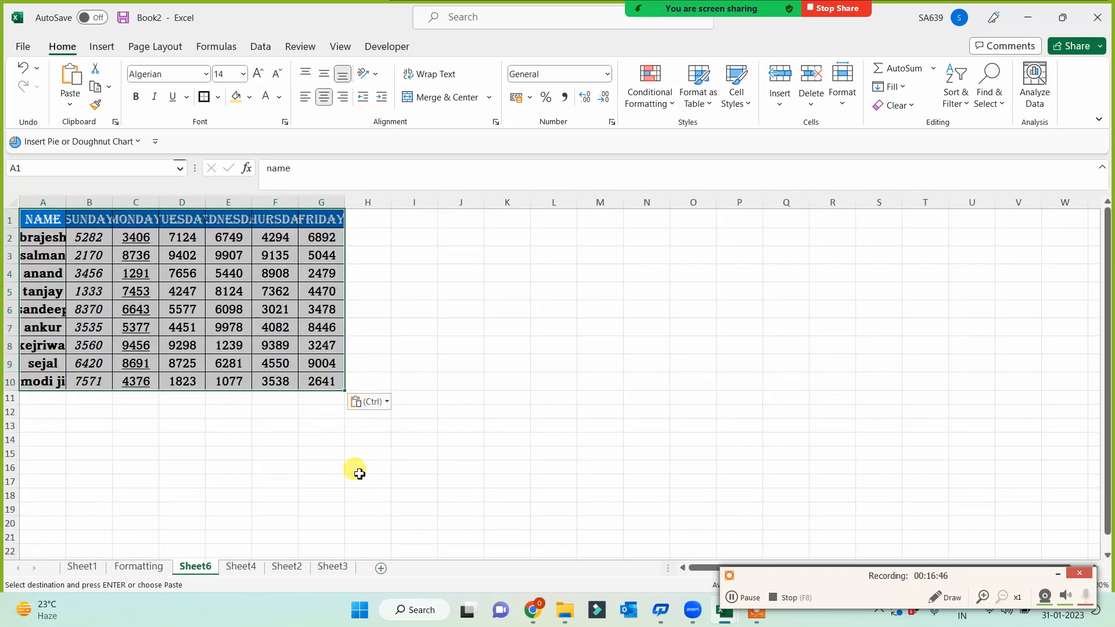
scroll(356, 479, "up", 4)
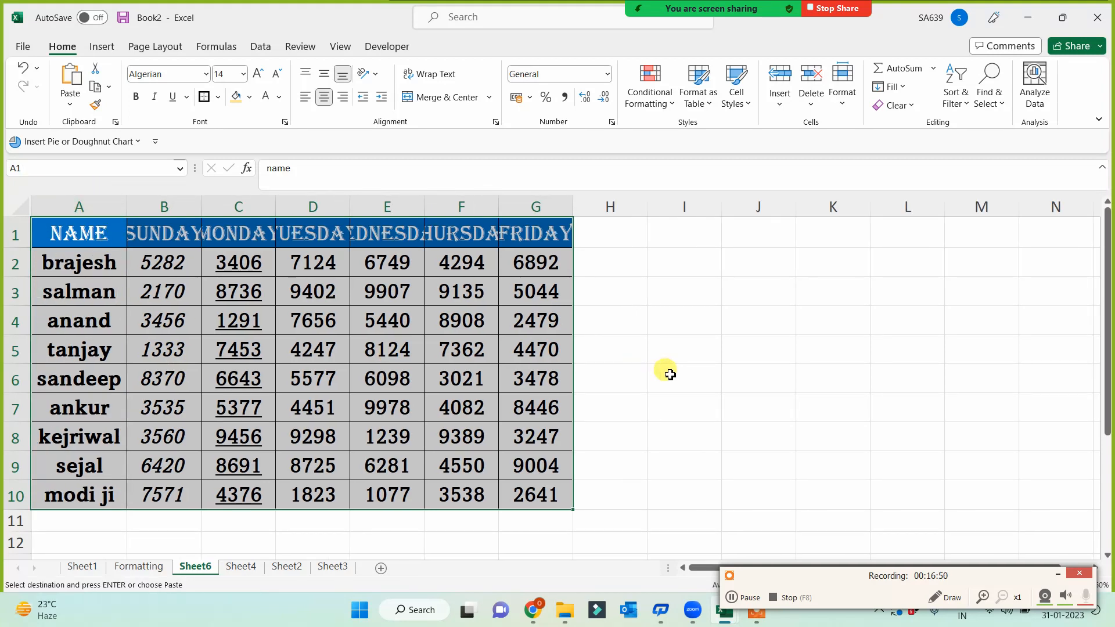
left_click(894, 106)
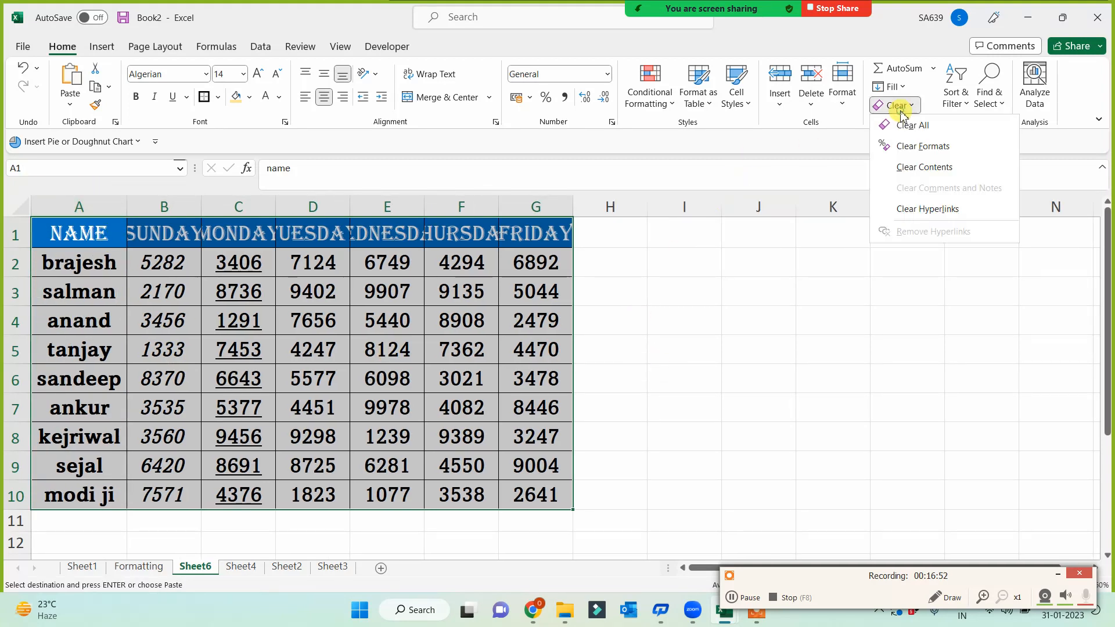
left_click(916, 150)
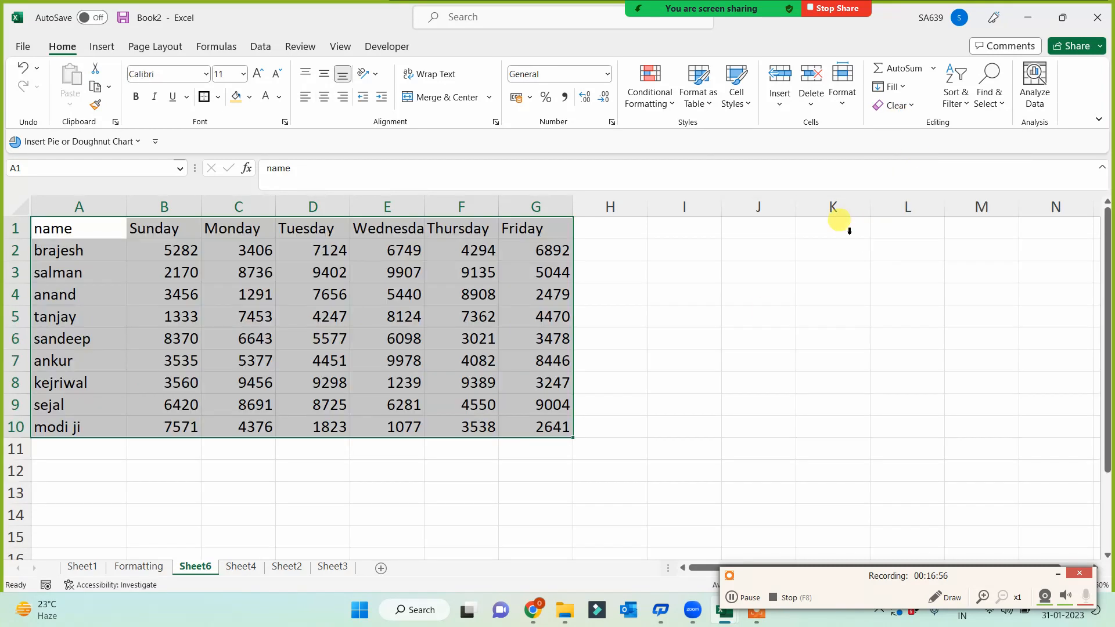
left_click(691, 385)
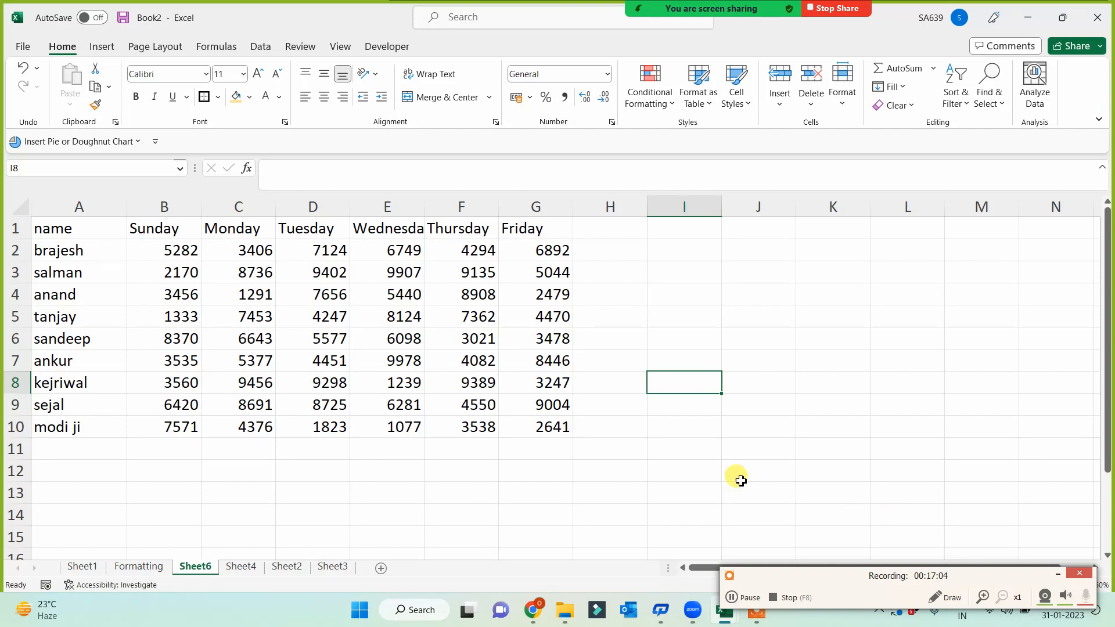
- Rename Sheet6 to 'Format as Table'
left_click(223, 489)
double_click(195, 567)
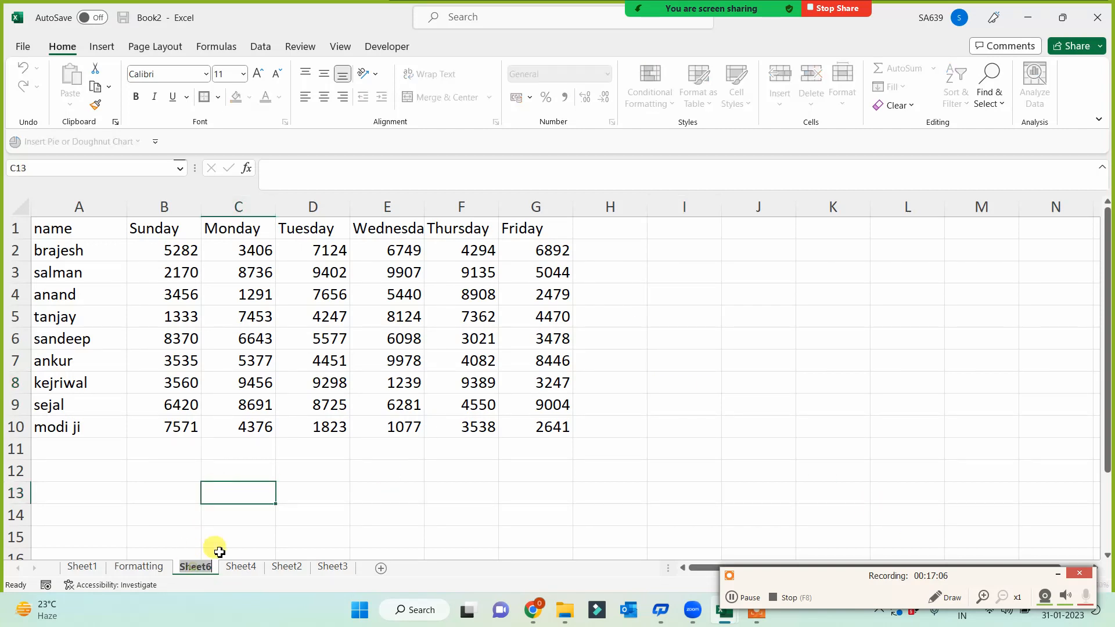
type("Format")
key("Return")
type("as Table")
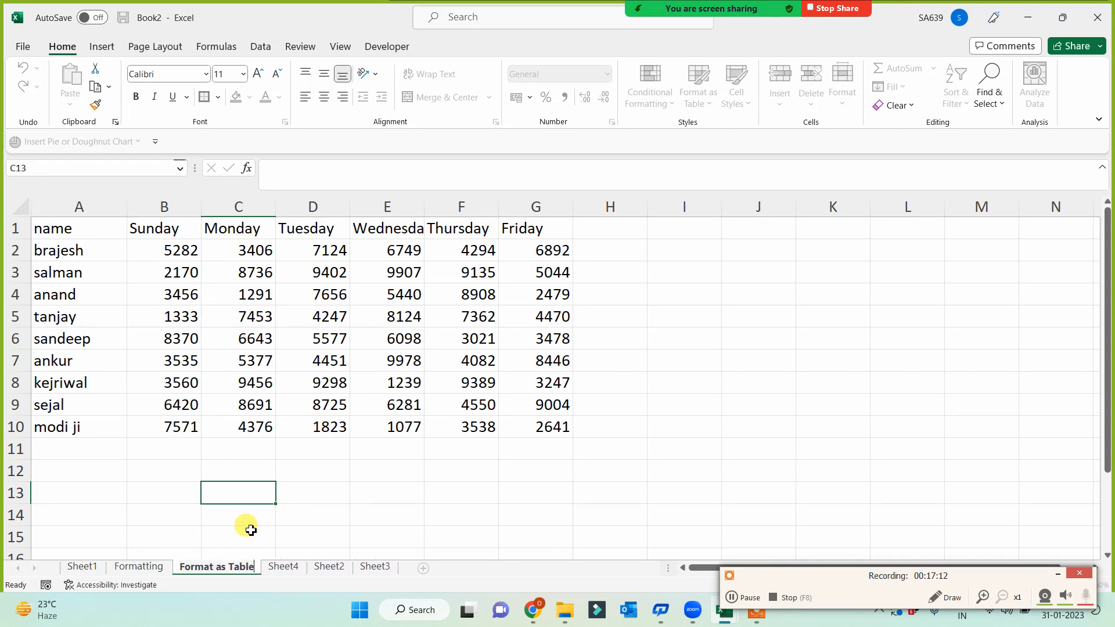
left_click(304, 497)
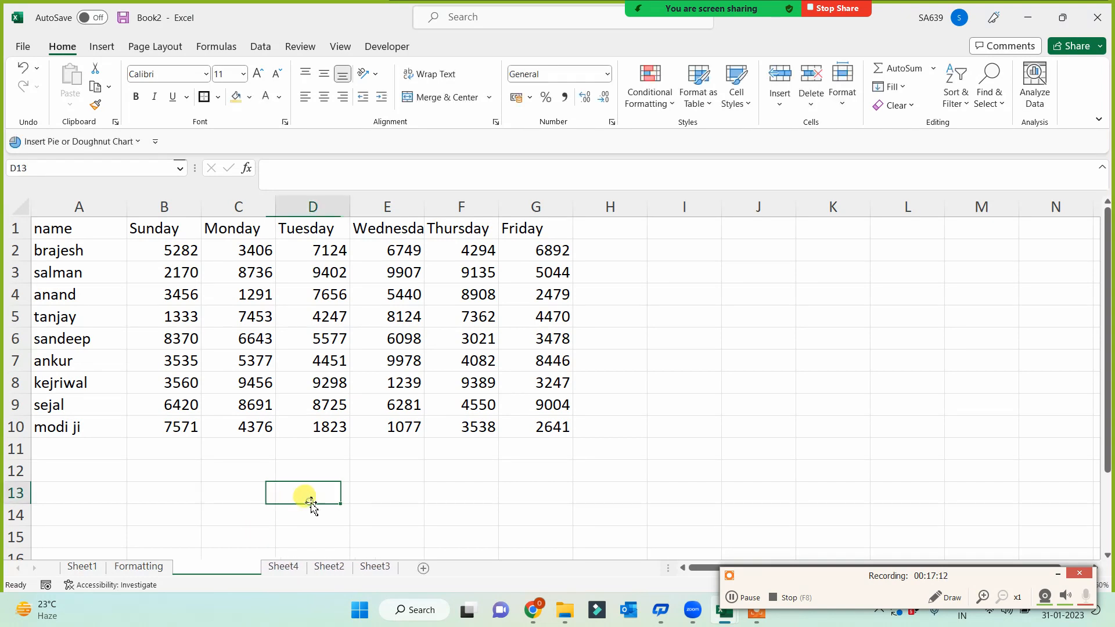
- Copy A1:G11 onto a new sheet and name that sheet 'Table'
left_click_drag(81, 230, 550, 440)
key("ctrl+c")
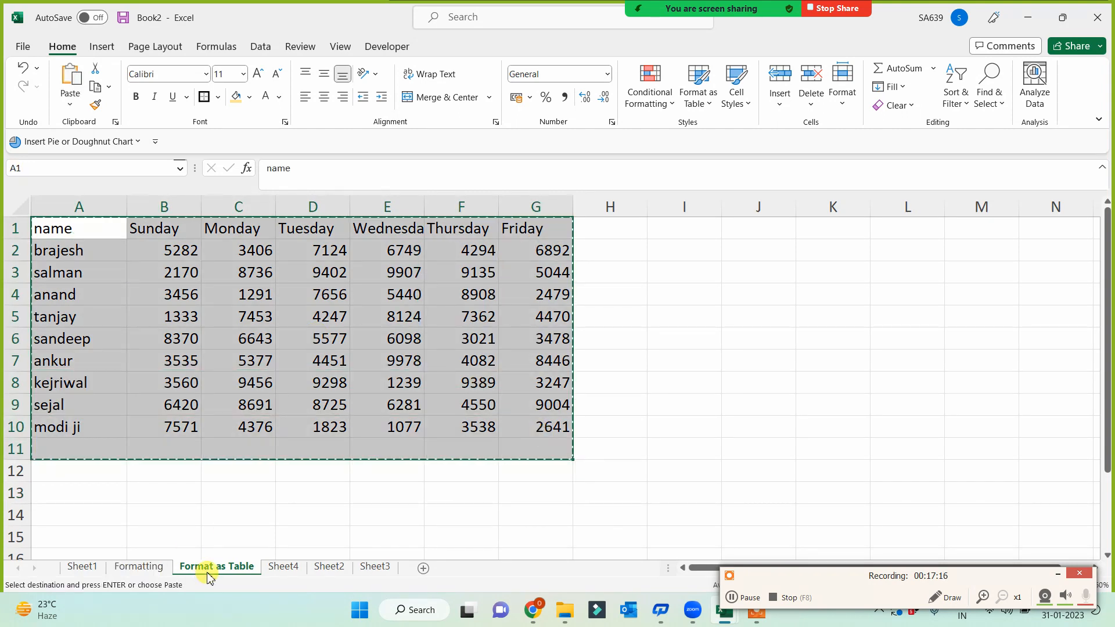
left_click(422, 568)
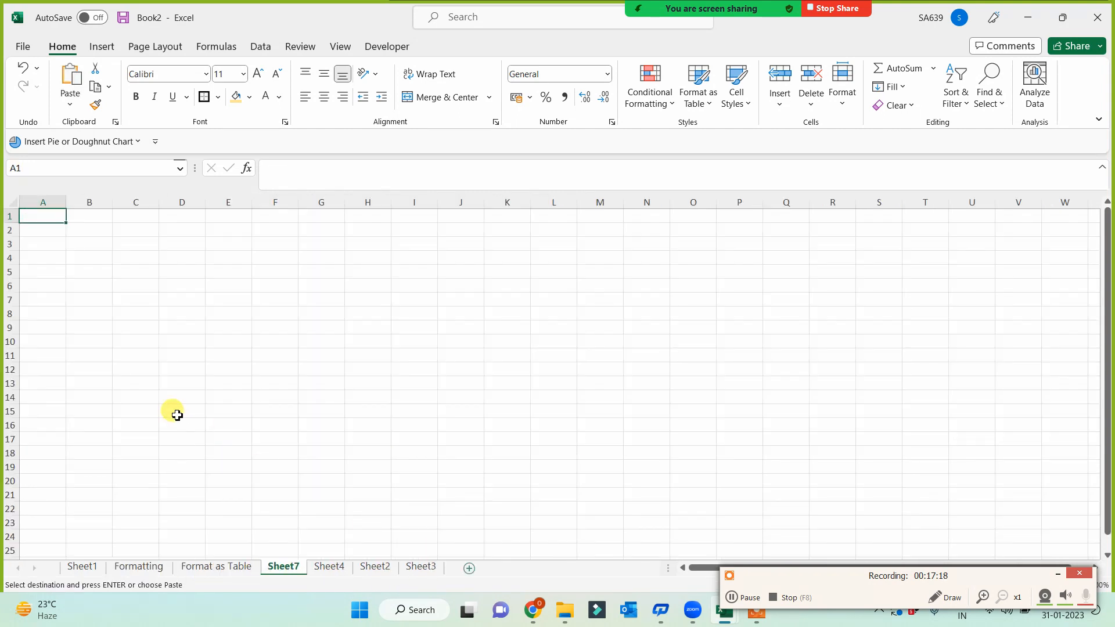
key("ctrl+v")
scroll(251, 476, "up", 3)
double_click(300, 567)
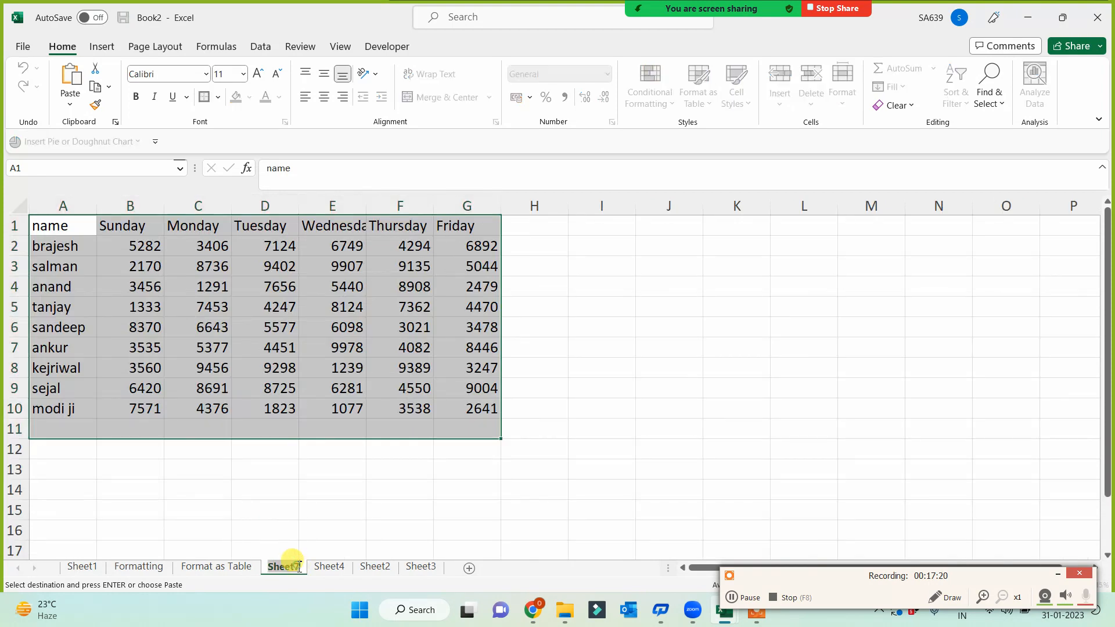
type("Table")
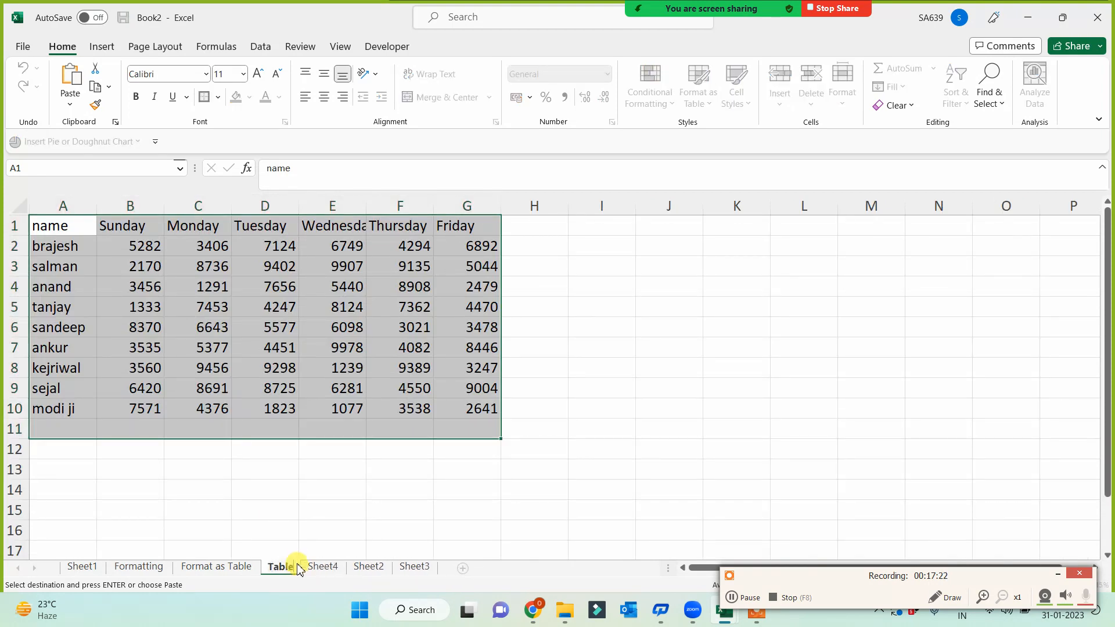
left_click(290, 494)
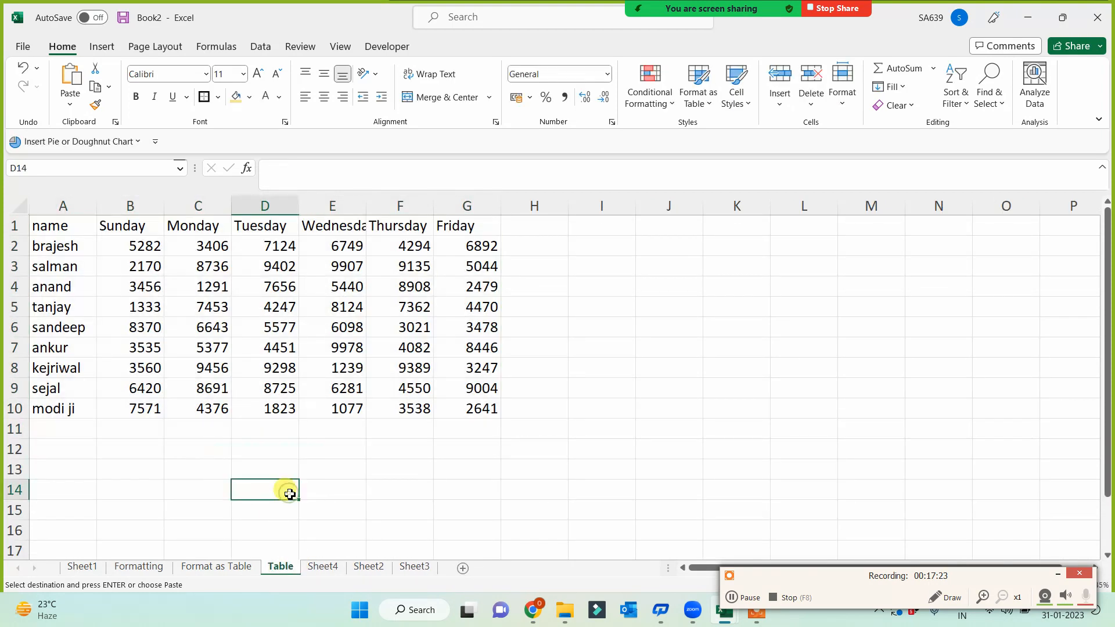
- Insert a table from A1:G10 on the Table sheet, keeping headers
left_click(212, 574)
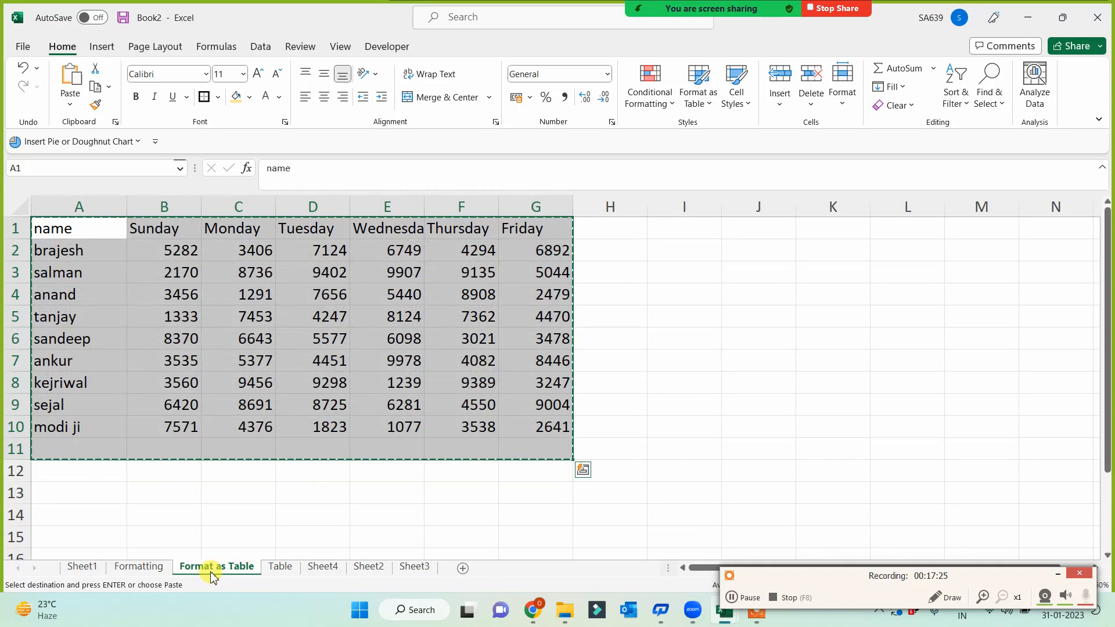
left_click(285, 568)
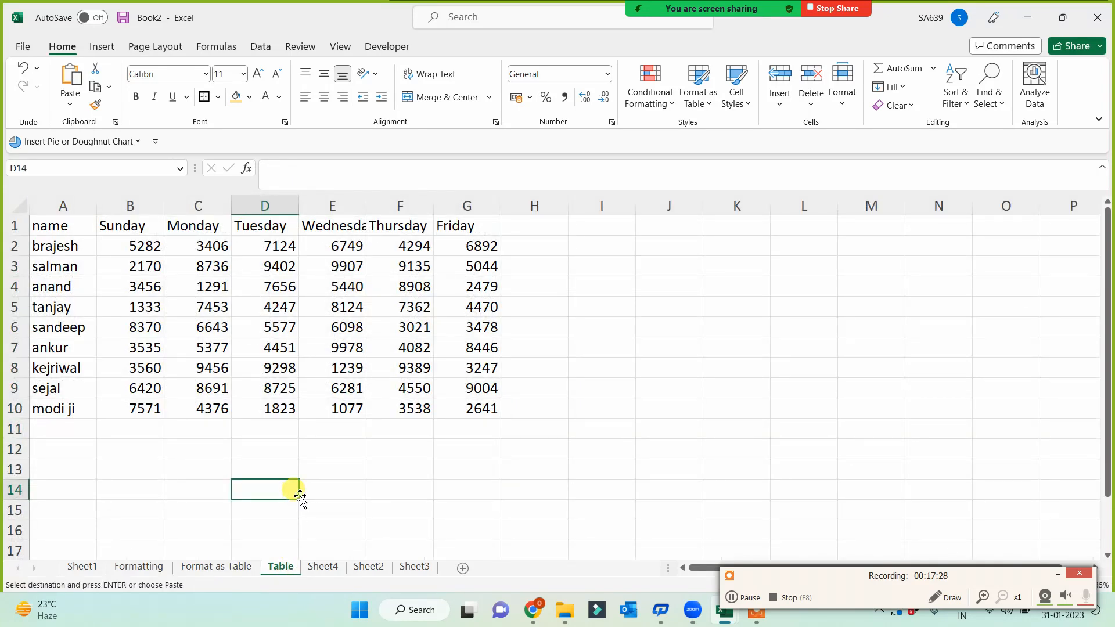
left_click_drag(53, 226, 465, 418)
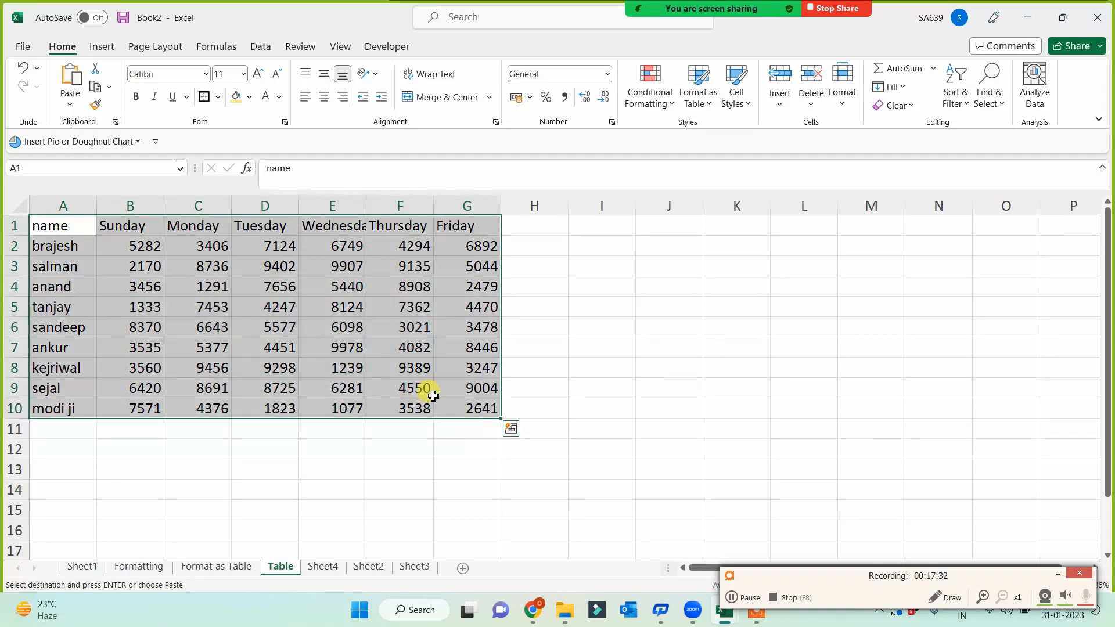
left_click(101, 47)
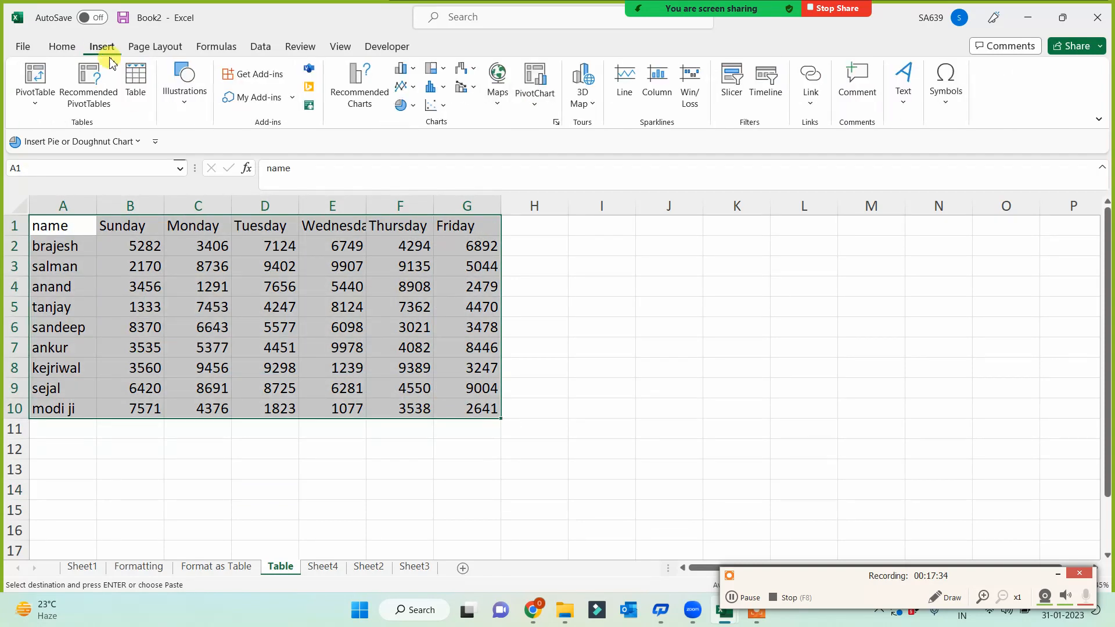
left_click(136, 79)
left_click(702, 426)
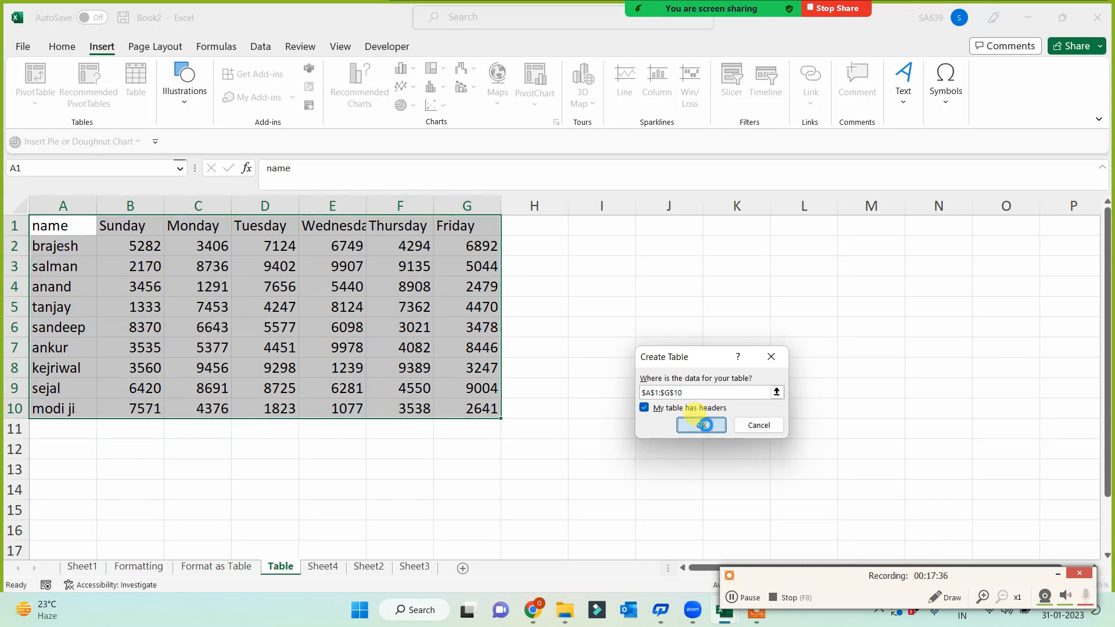
- Try several table styles and settle on the black-and-grey banded style
scroll(665, 446, "up", 2)
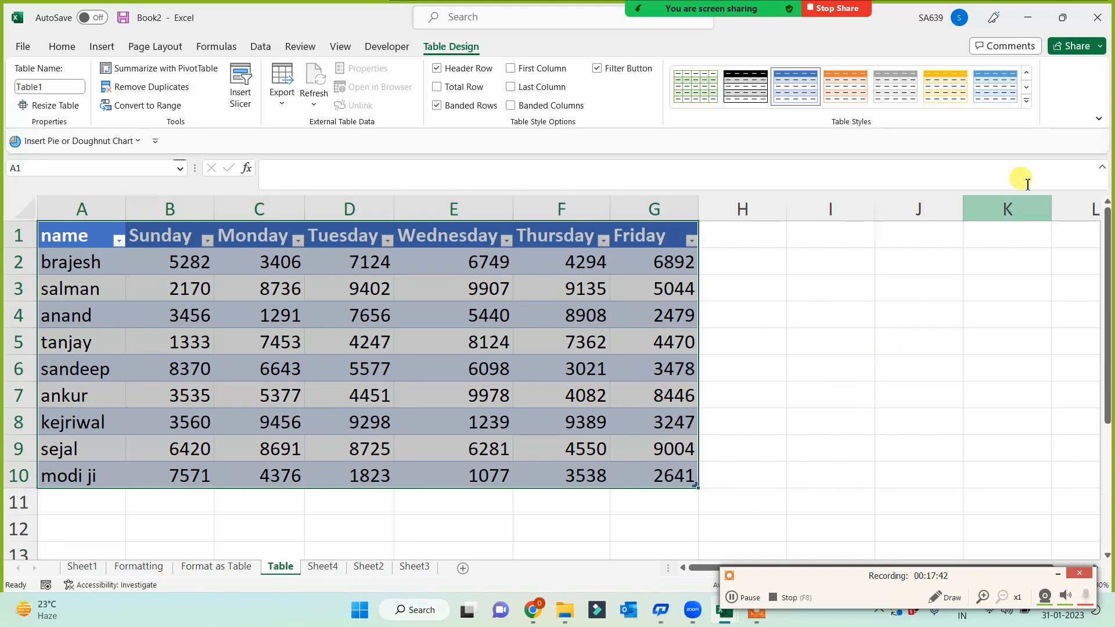
left_click(1027, 104)
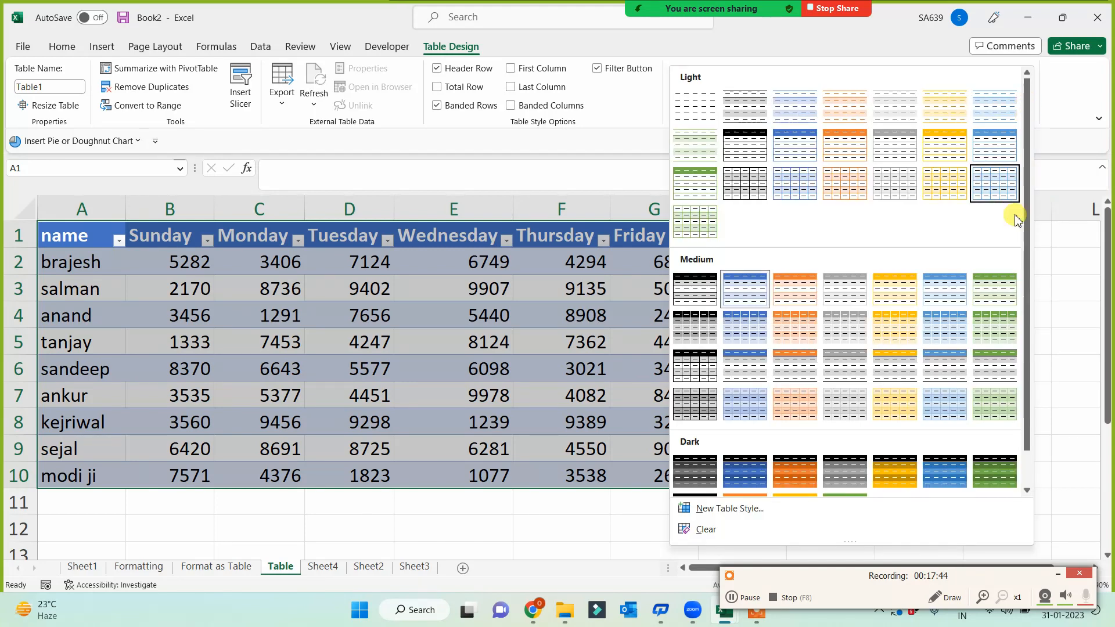
left_click(995, 474)
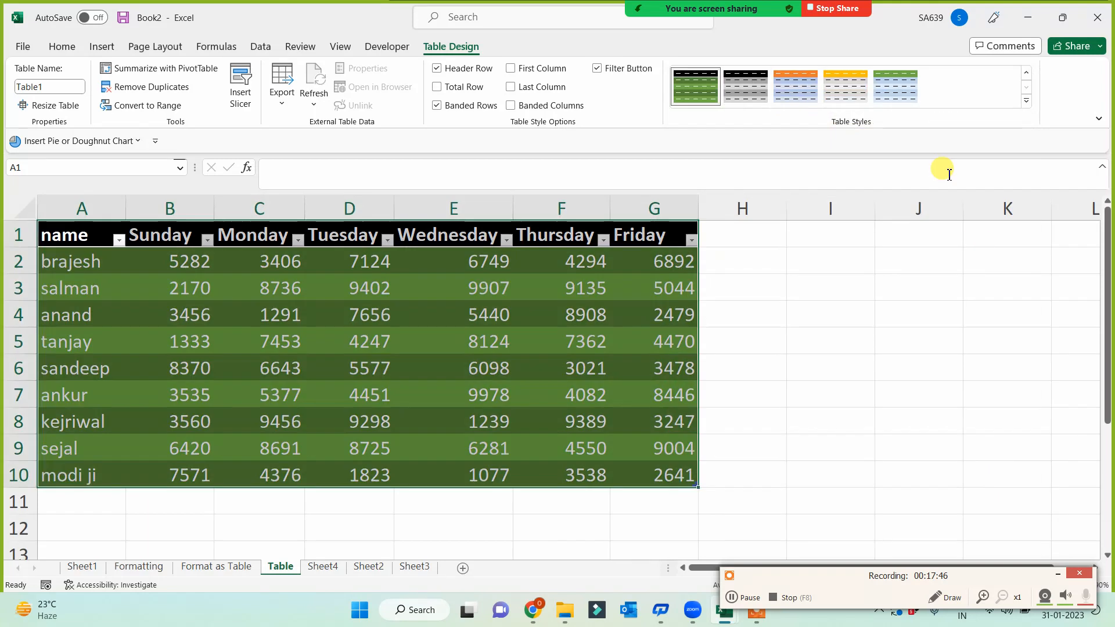
left_click(1026, 105)
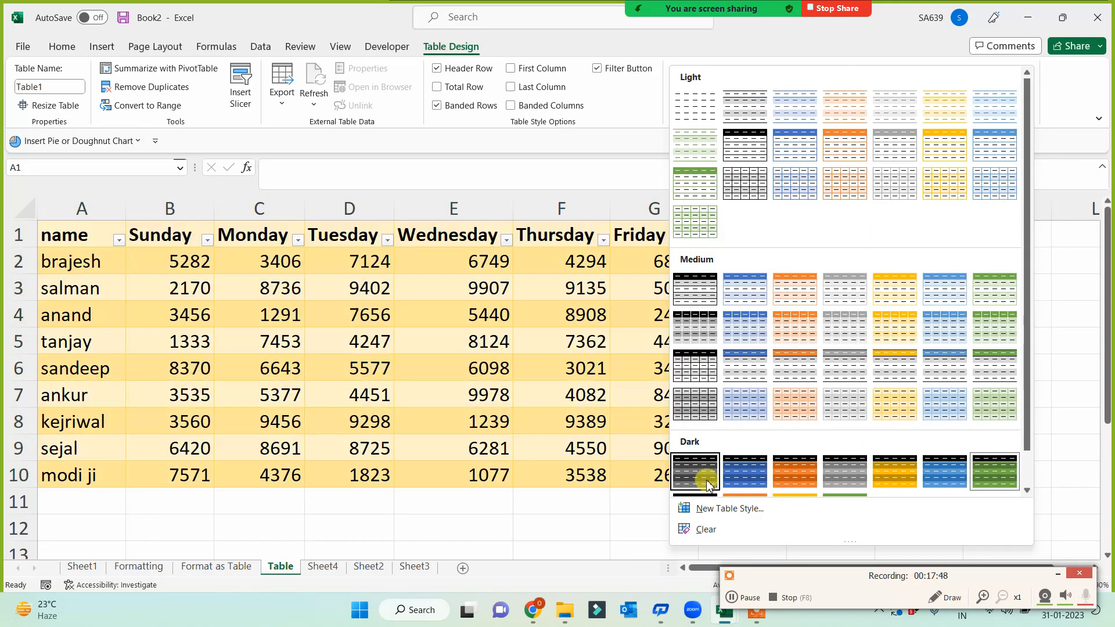
left_click(704, 479)
left_click(946, 89)
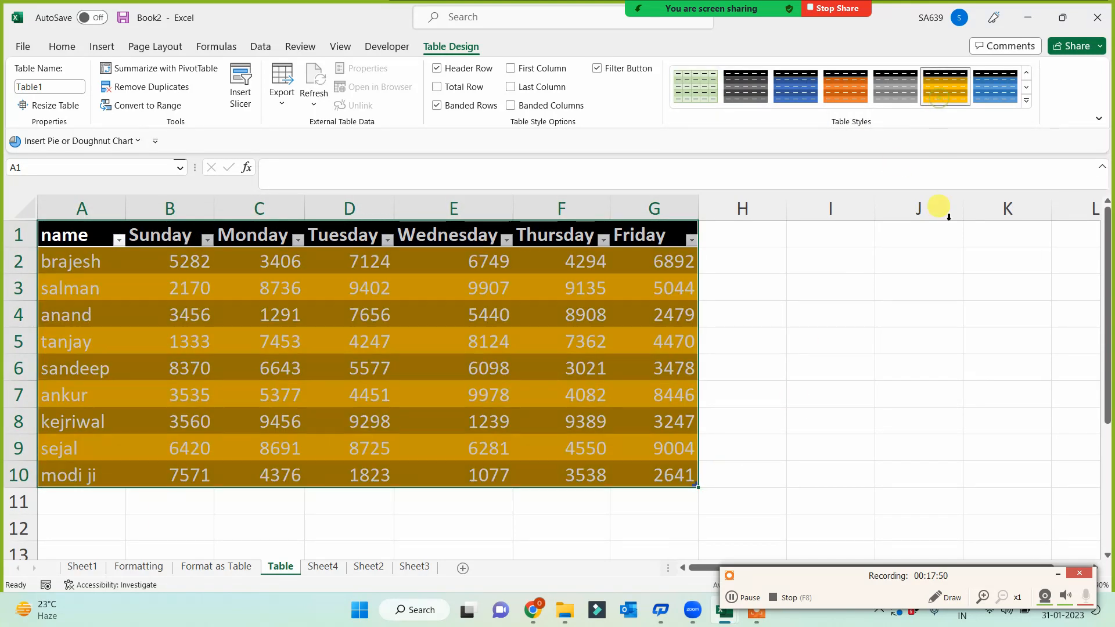
left_click(845, 94)
left_click(757, 96)
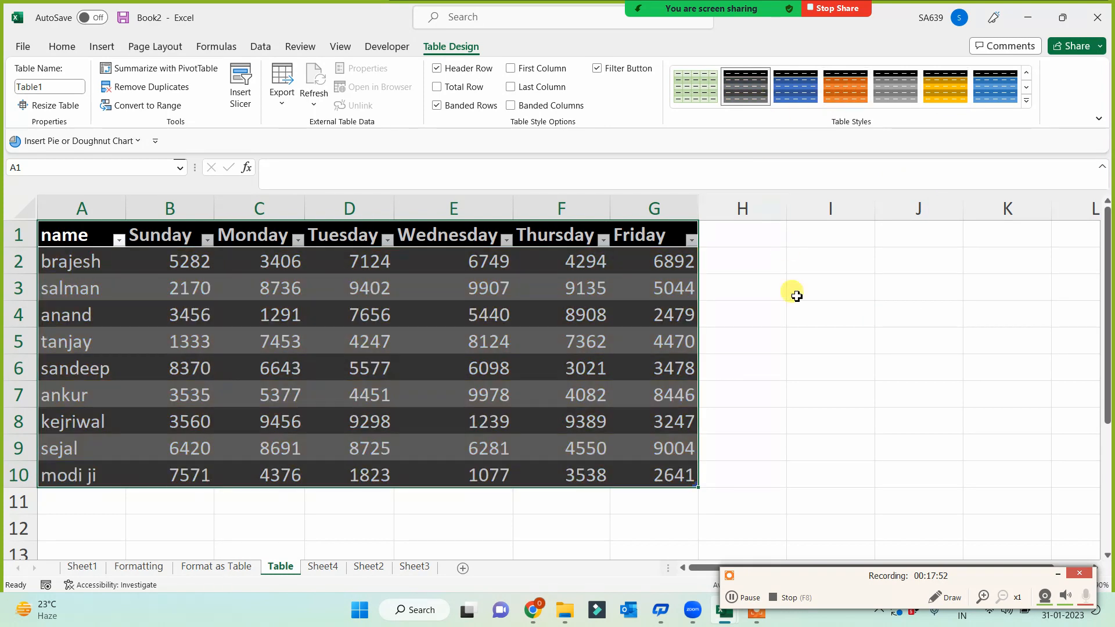
left_click(809, 358)
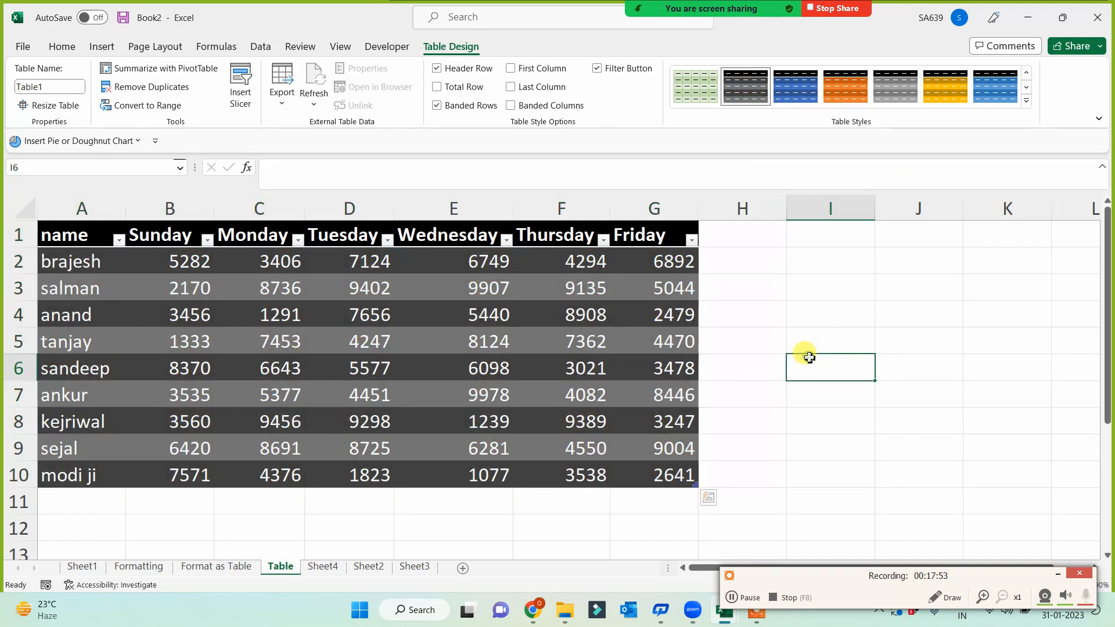
- Format A1:G10 on the Format as Table sheet as a dark green banded table with headers
left_click(238, 568)
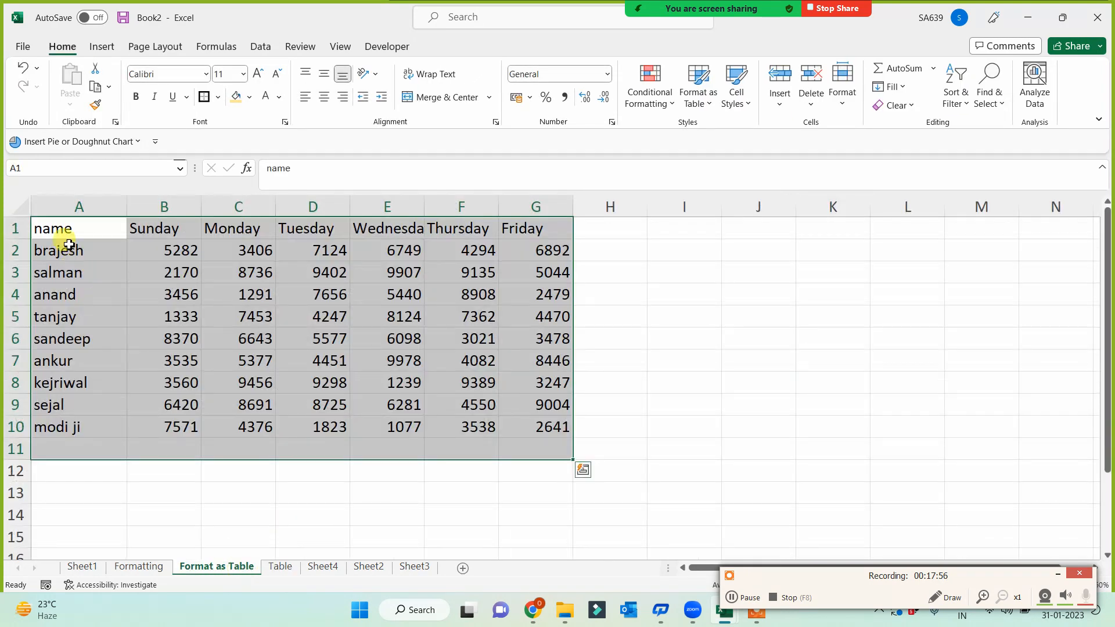
left_click_drag(69, 227, 538, 428)
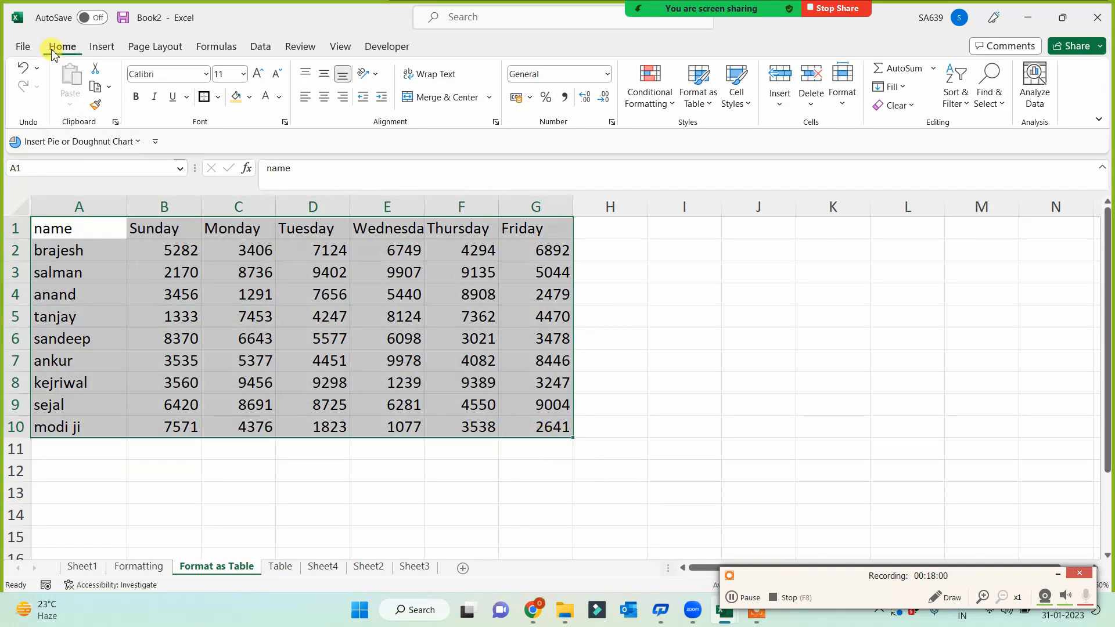
left_click(701, 88)
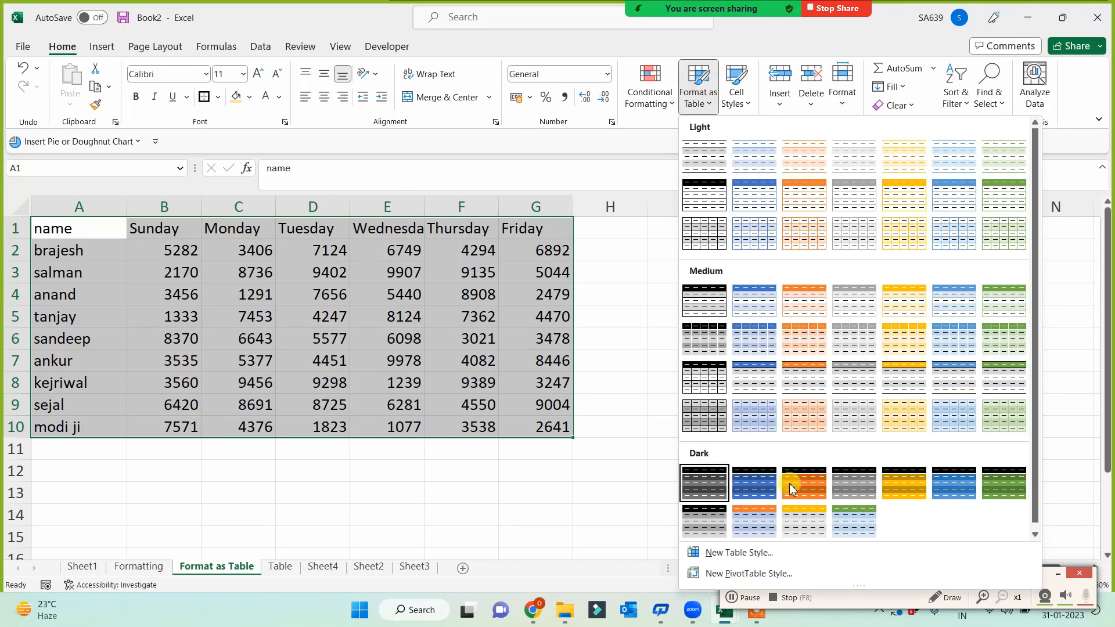
left_click(992, 487)
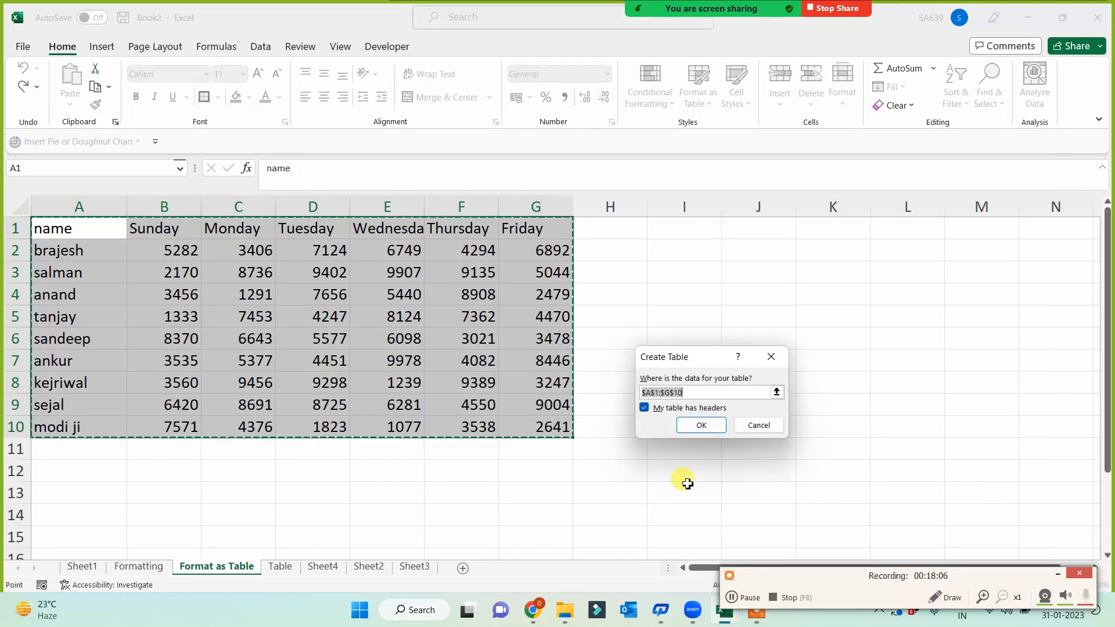
left_click(703, 426)
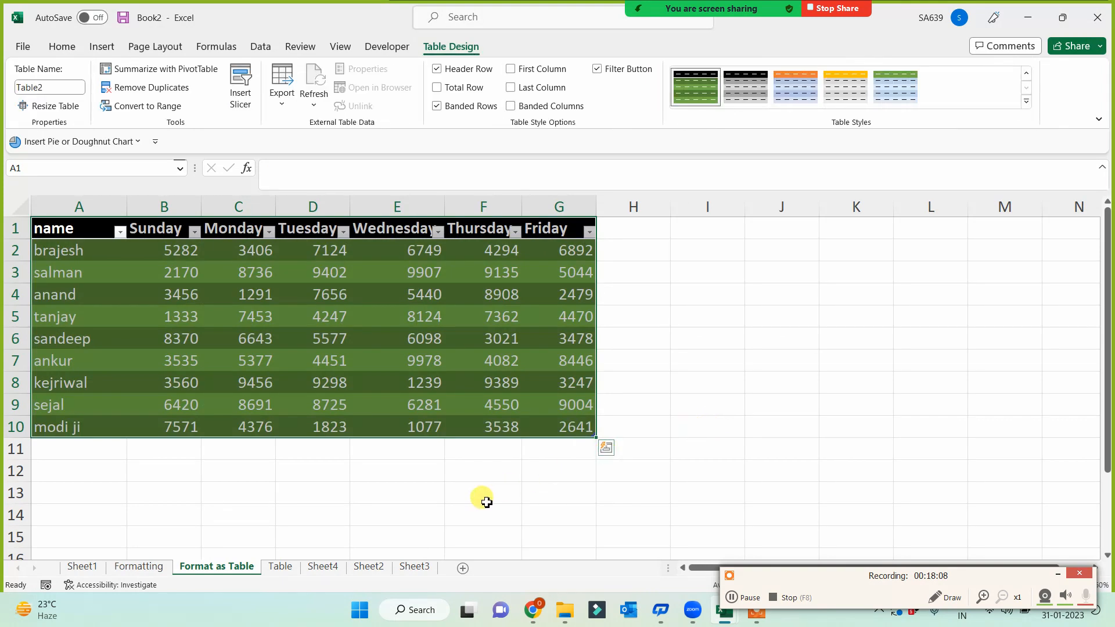
scroll(704, 463, "up", 1)
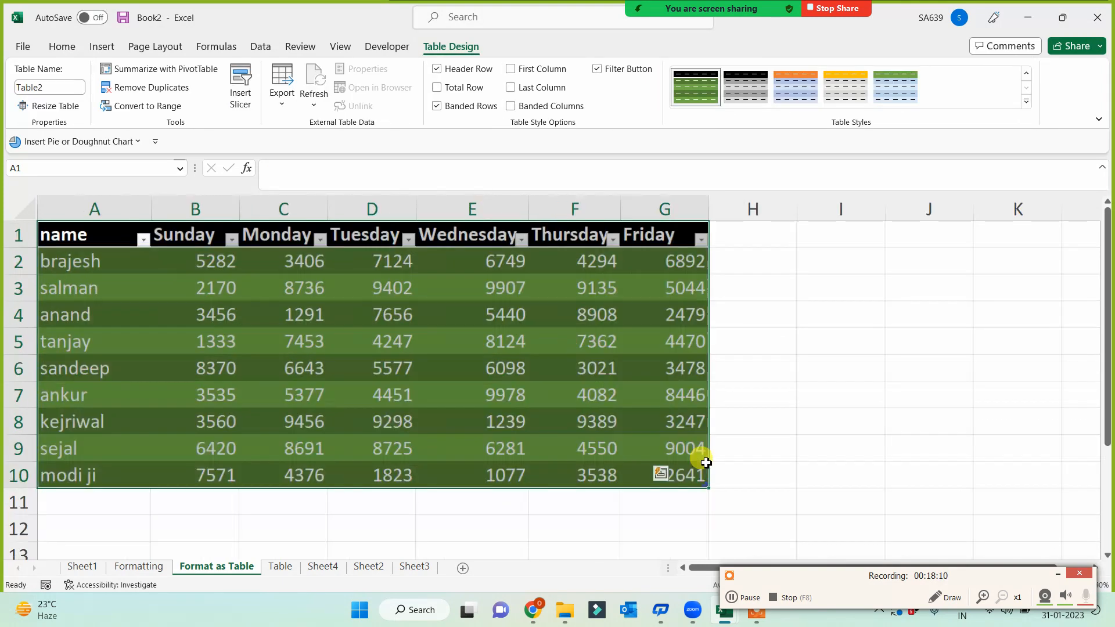
left_click(799, 423)
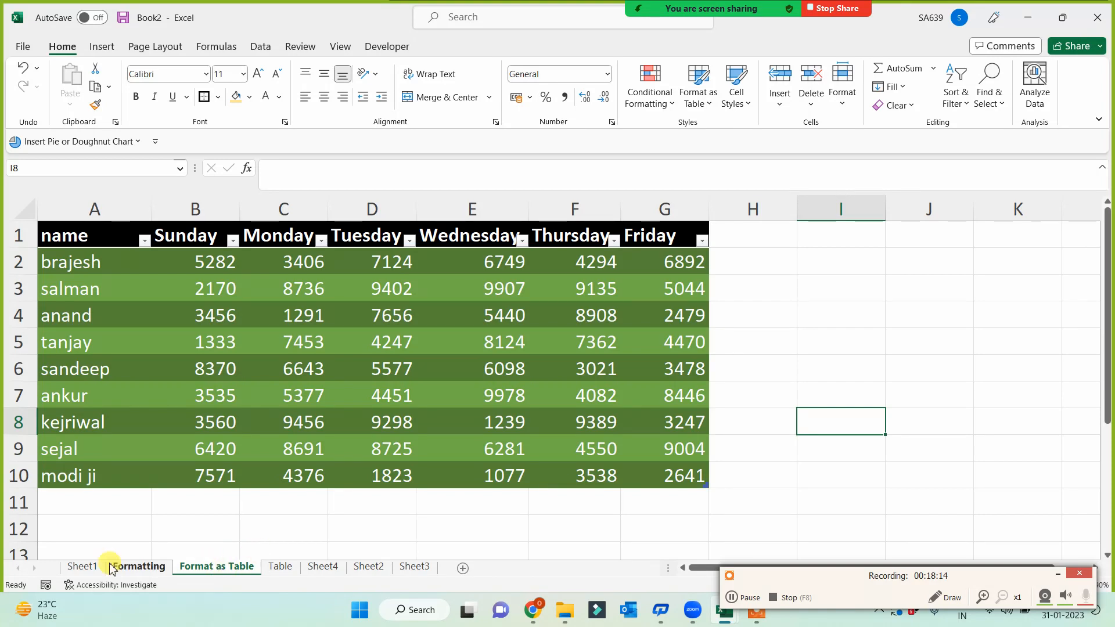
left_click(129, 568)
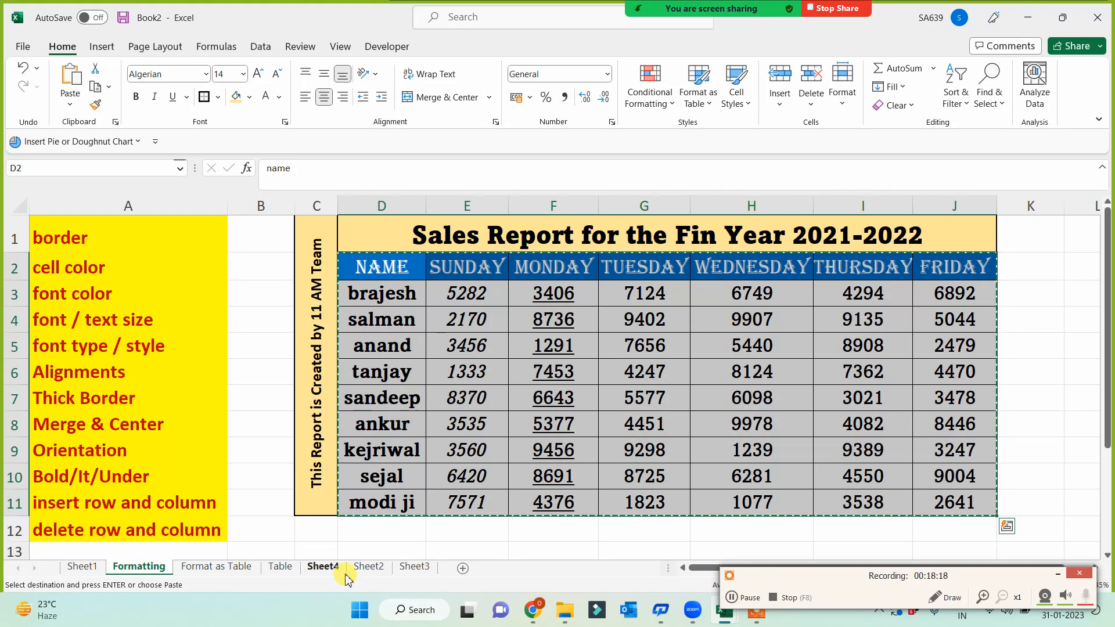
- Paste the weekday sales table at B15 on the Table sheet and clear its formats
left_click(323, 568)
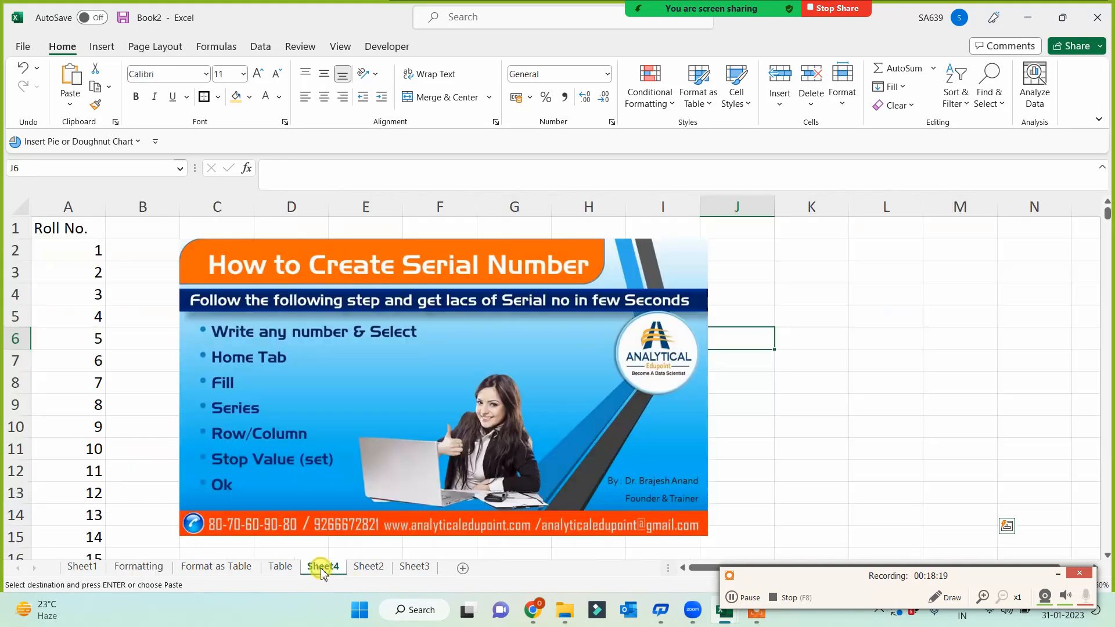
left_click(281, 567)
scroll(325, 459, "down", 4)
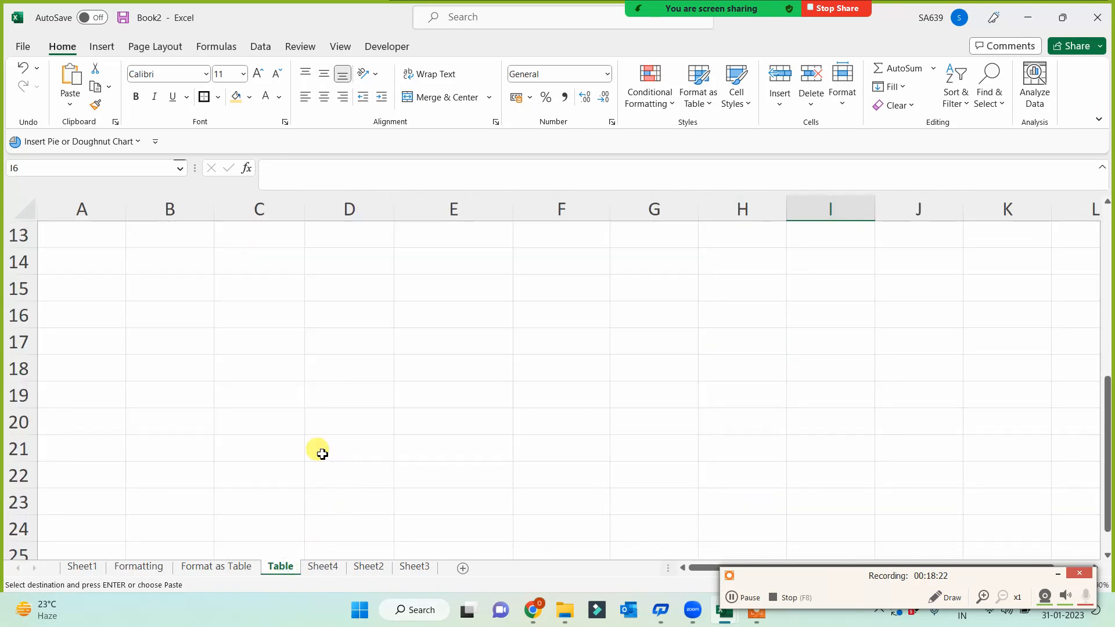
left_click(207, 290)
key("ctrl+v")
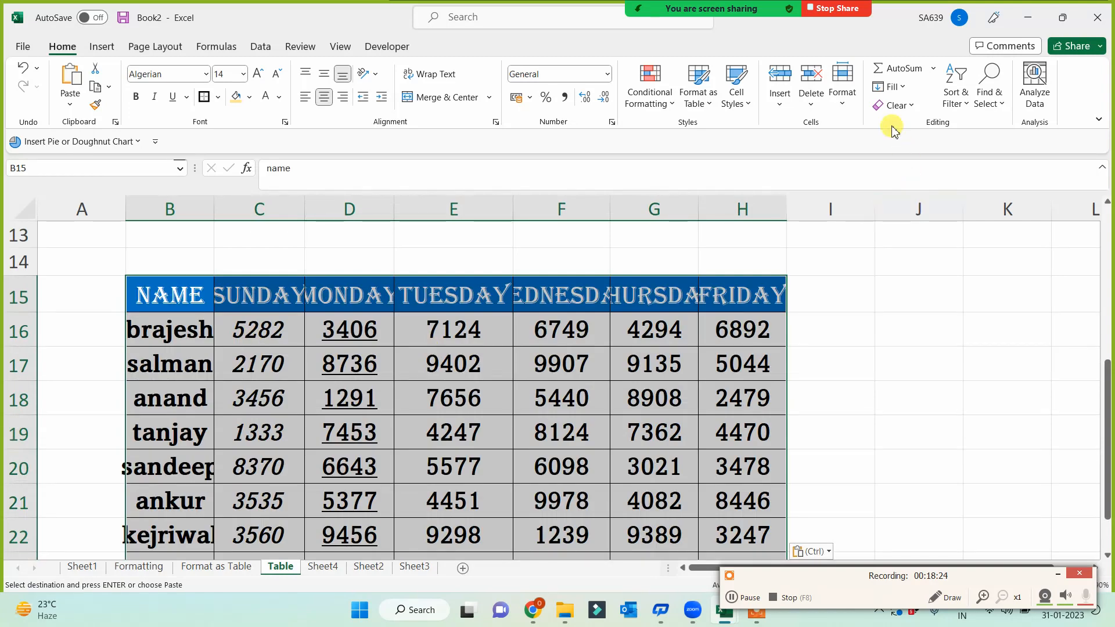
left_click(910, 107)
left_click(916, 145)
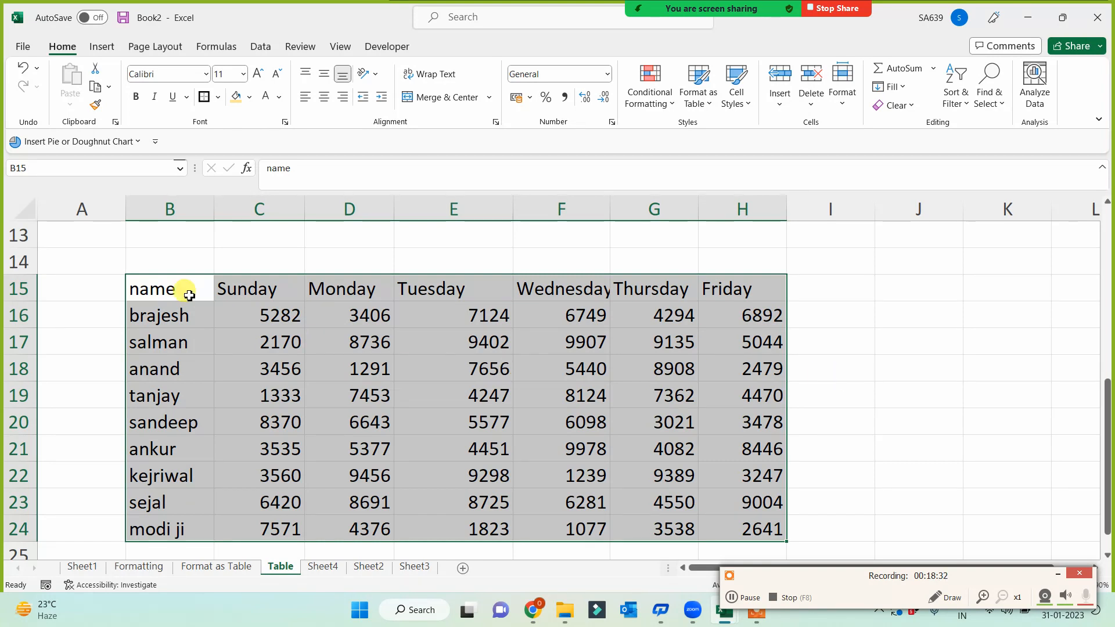
- Turn the pasted range into a table with headers in a dark orange style
key("ctrl+t")
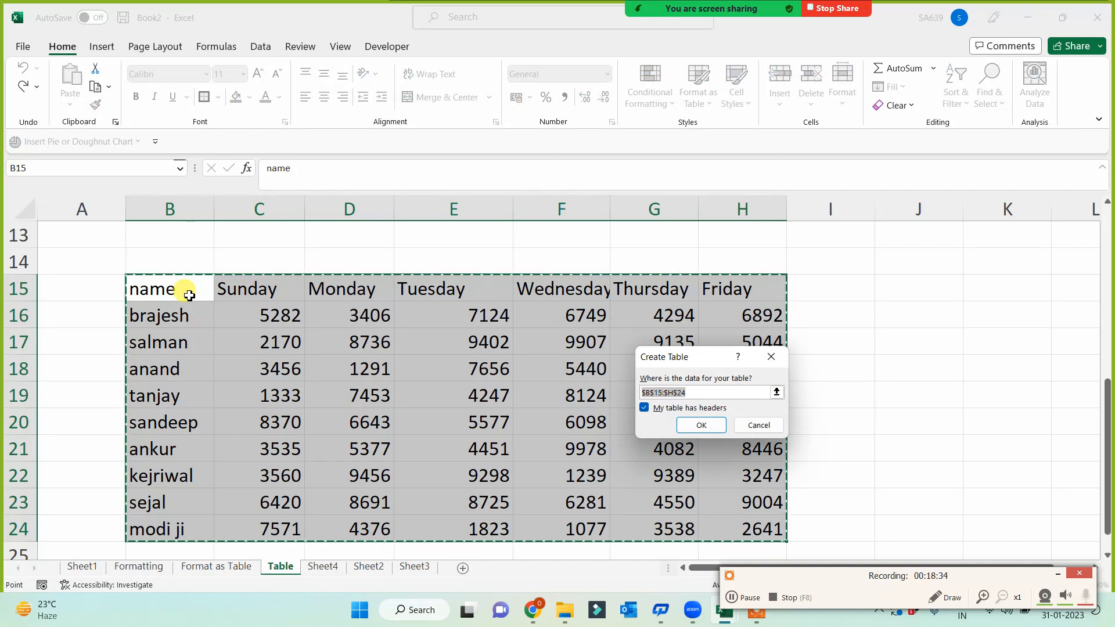
left_click(703, 425)
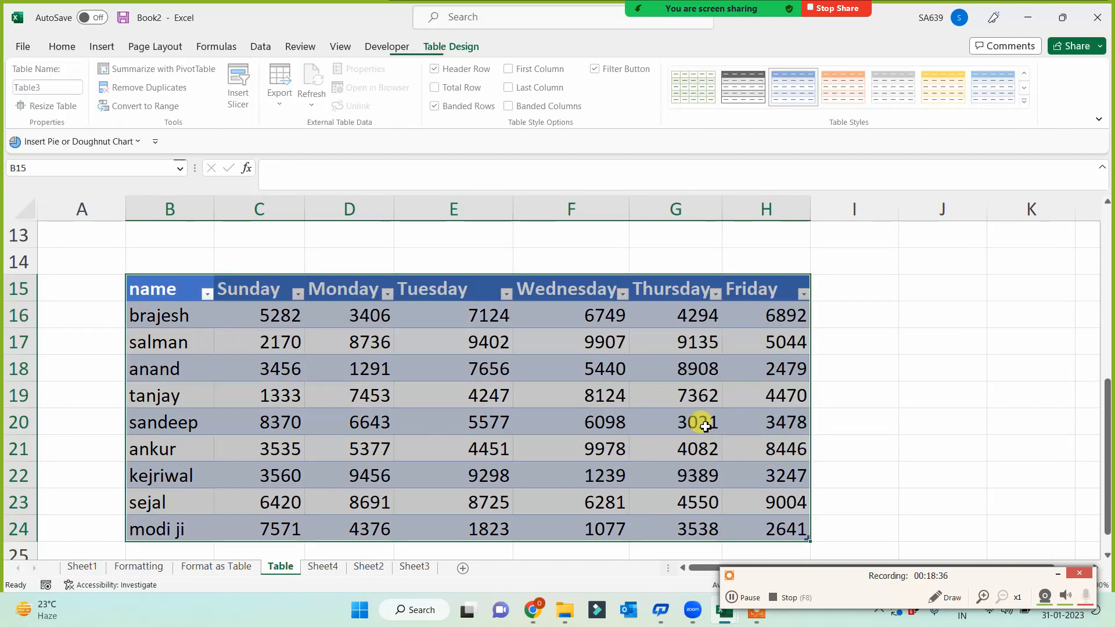
left_click(1025, 102)
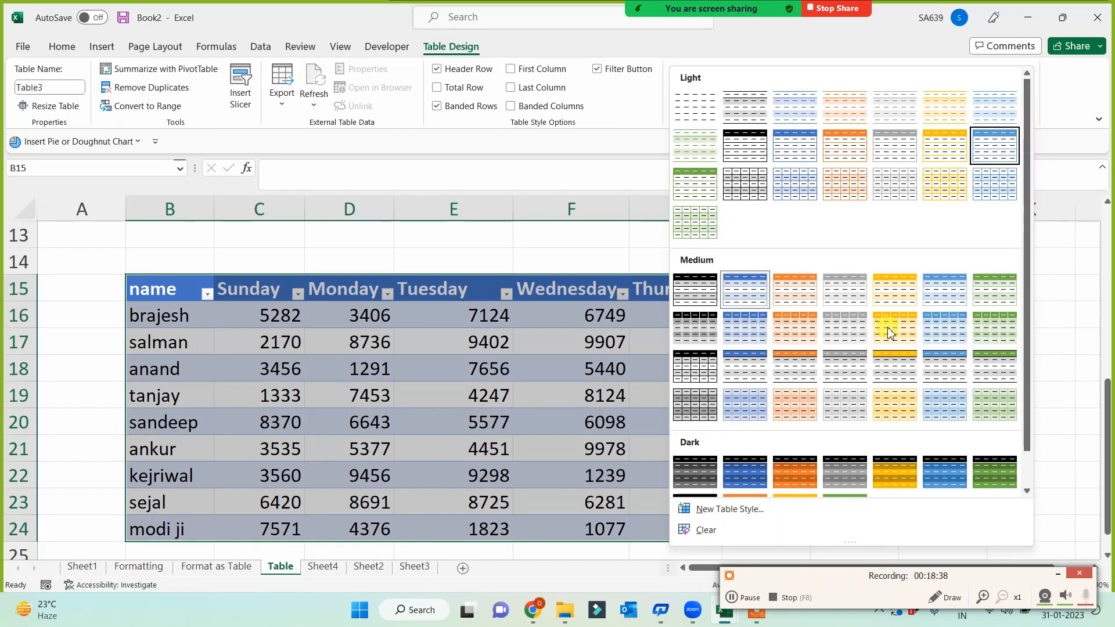
left_click(795, 471)
left_click(909, 413)
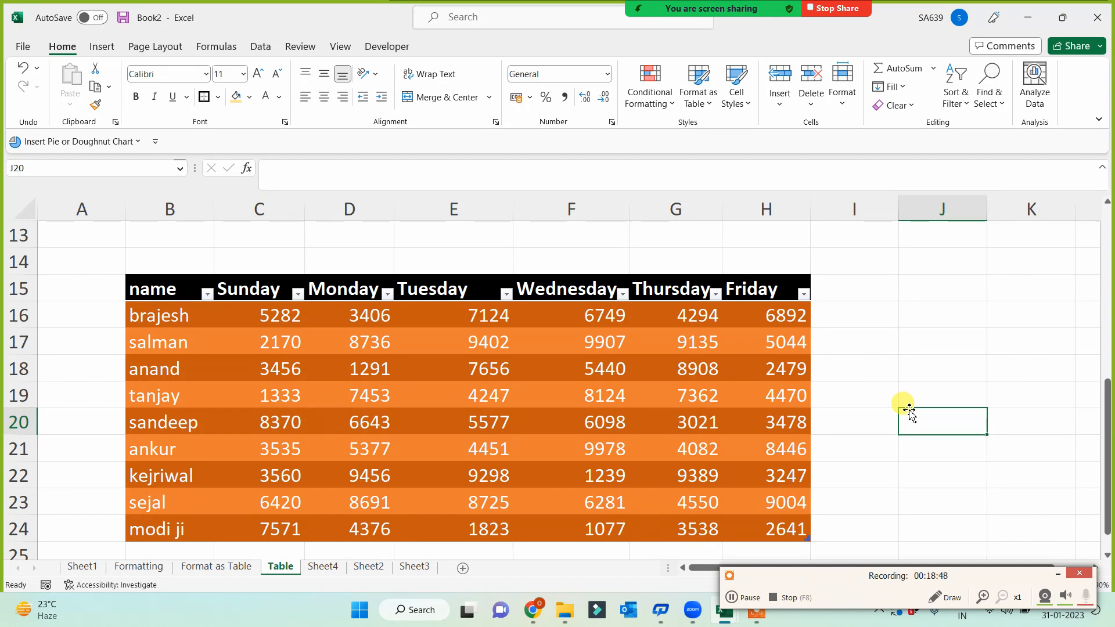
left_click(152, 573)
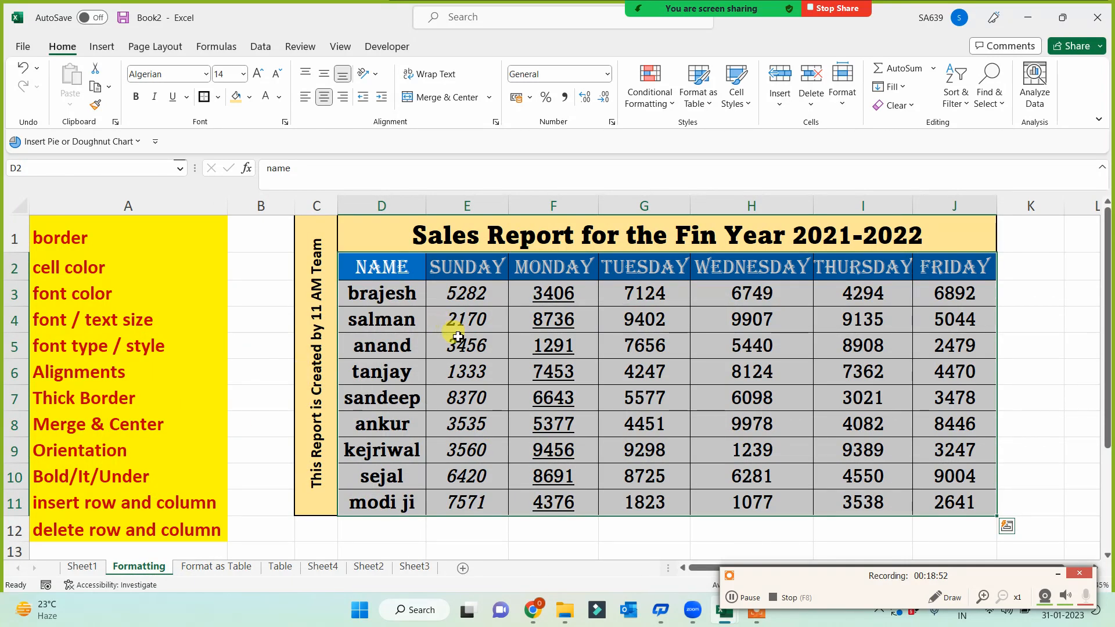
- Copy the styled sales report and paste it at A1 on a new sheet
key("ctrl+c")
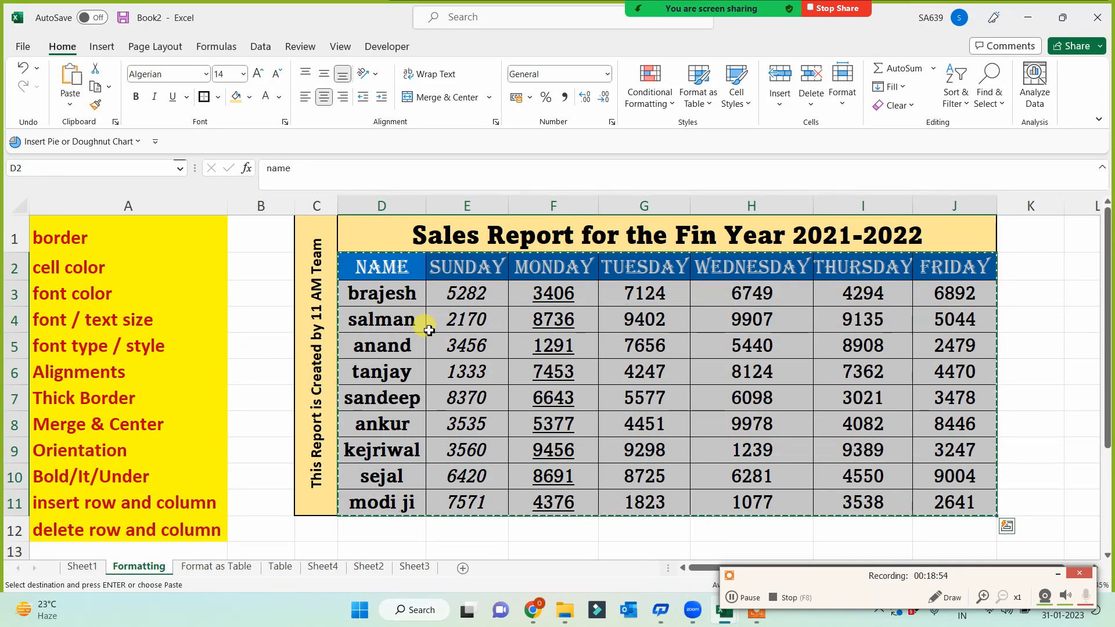
left_click(212, 568)
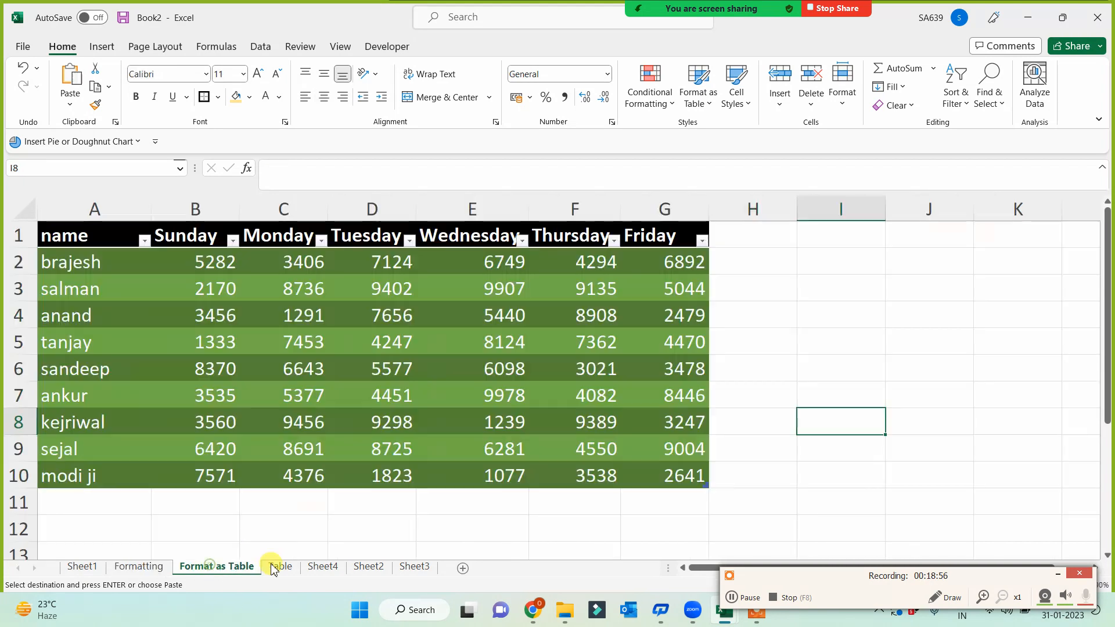
left_click(281, 566)
left_click(323, 567)
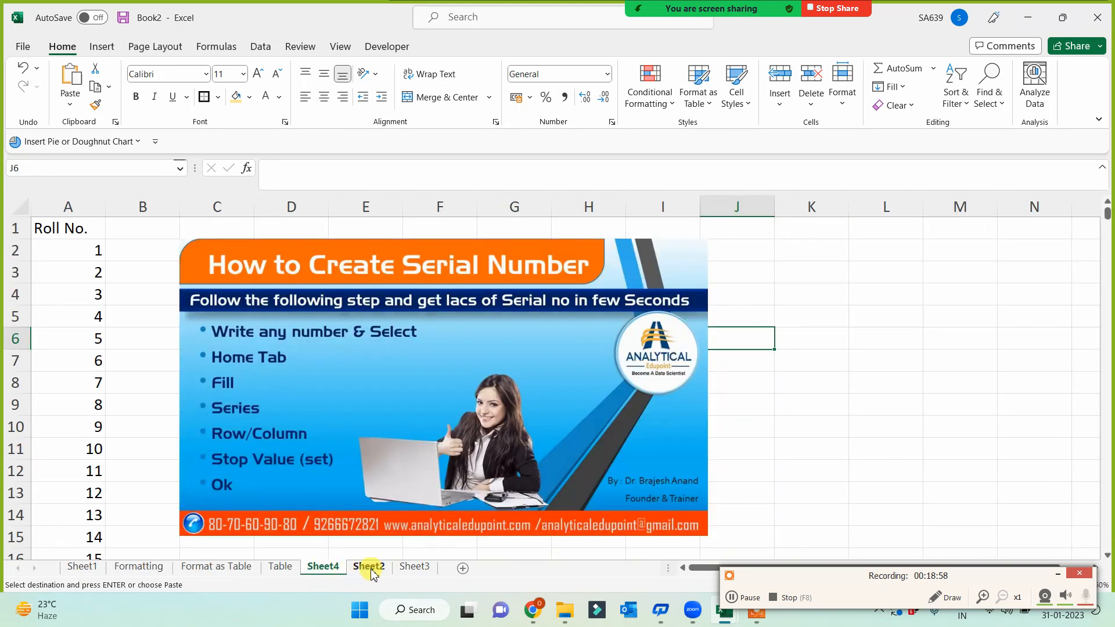
left_click(366, 568)
left_click(509, 568)
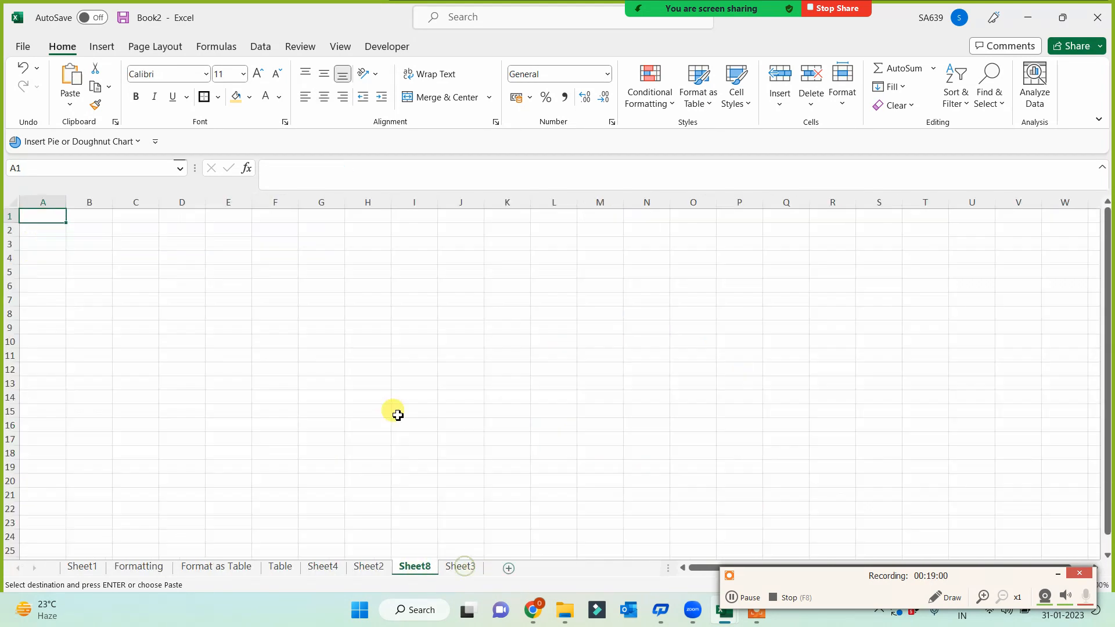
key("ctrl+v")
scroll(319, 361, "up", 3)
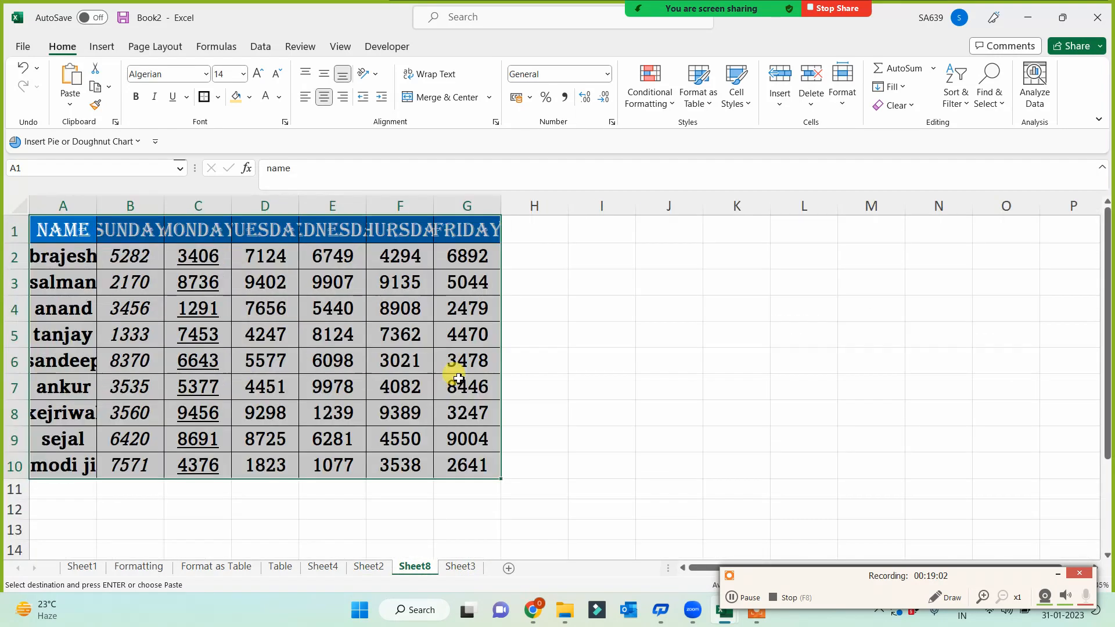
- Auto-fit every column on the new sheet to its contents
double_click(95, 214)
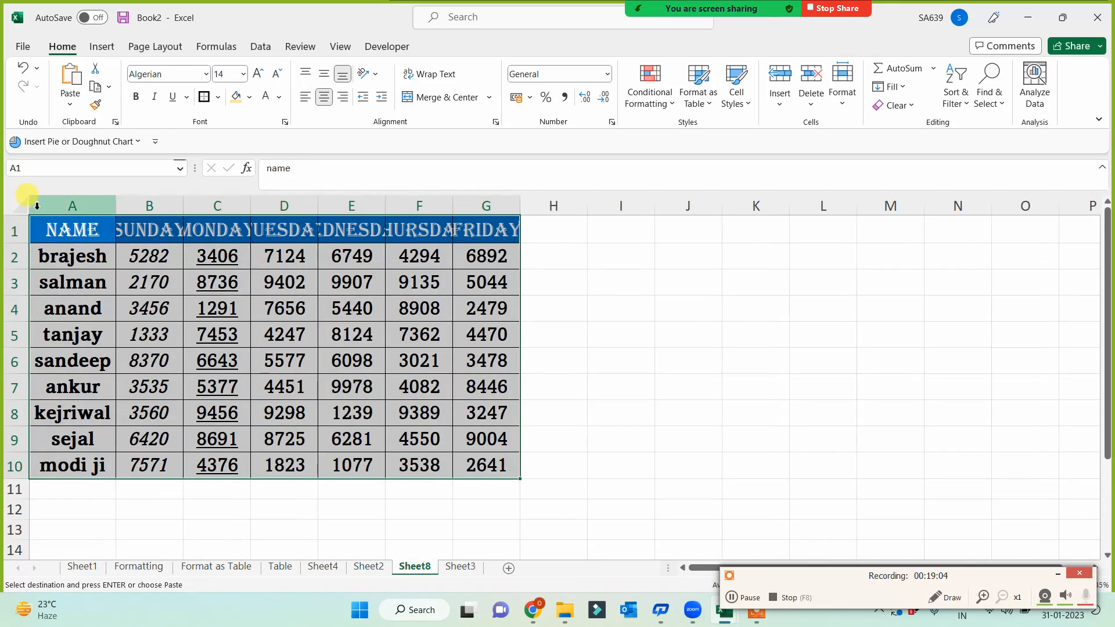
key("ctrl+a")
double_click(109, 205)
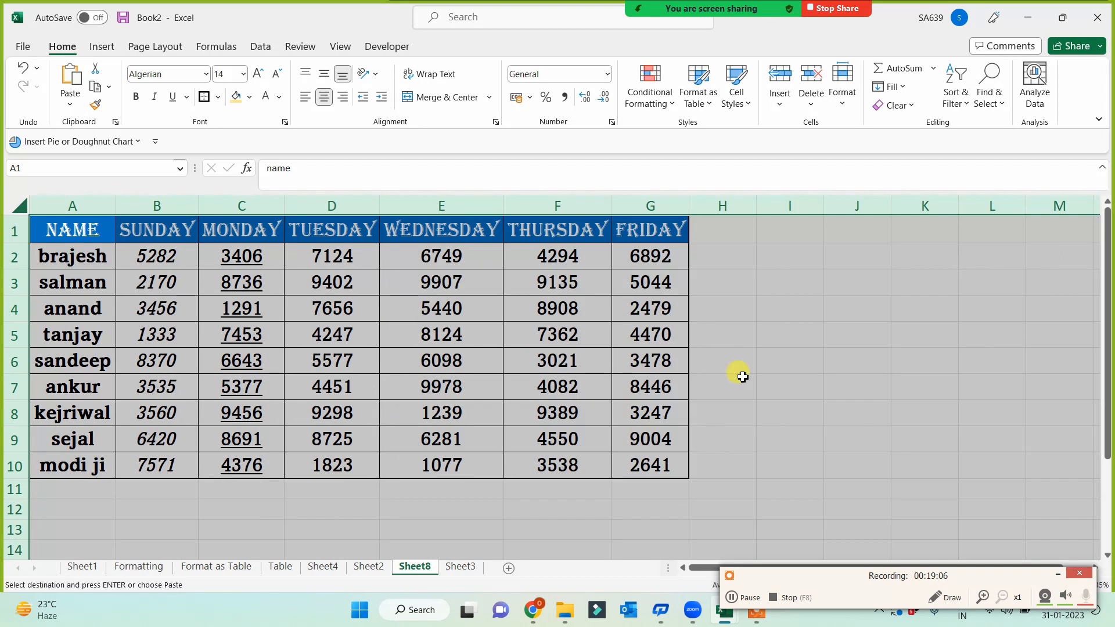
left_click(796, 381)
- Fill the salman row gold and paint that two-row banding onto rows 4 to 10
left_click_drag(99, 281, 668, 284)
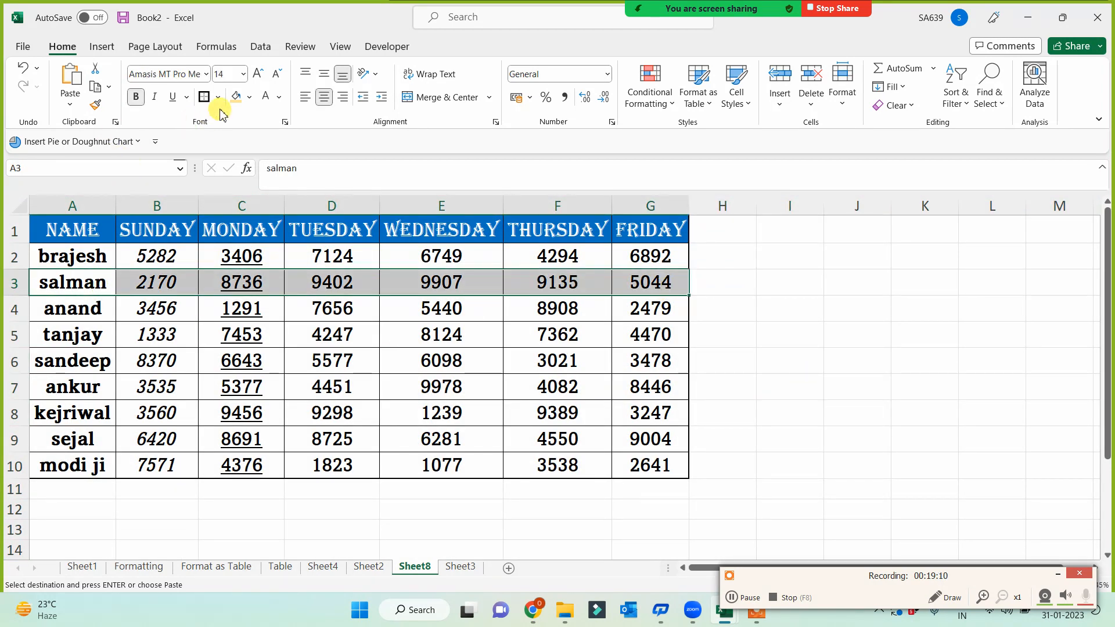
left_click(235, 96)
mouse_move(73, 254)
left_mouse_down()
mouse_move(411, 283)
mouse_move(633, 278)
left_mouse_up()
left_click(96, 106)
mouse_move(82, 314)
left_mouse_down()
mouse_move(527, 448)
mouse_move(630, 464)
left_mouse_up()
- Finish the banding on rows 4–10 and rename Sheet8 to 'Clear'
left_click(791, 389)
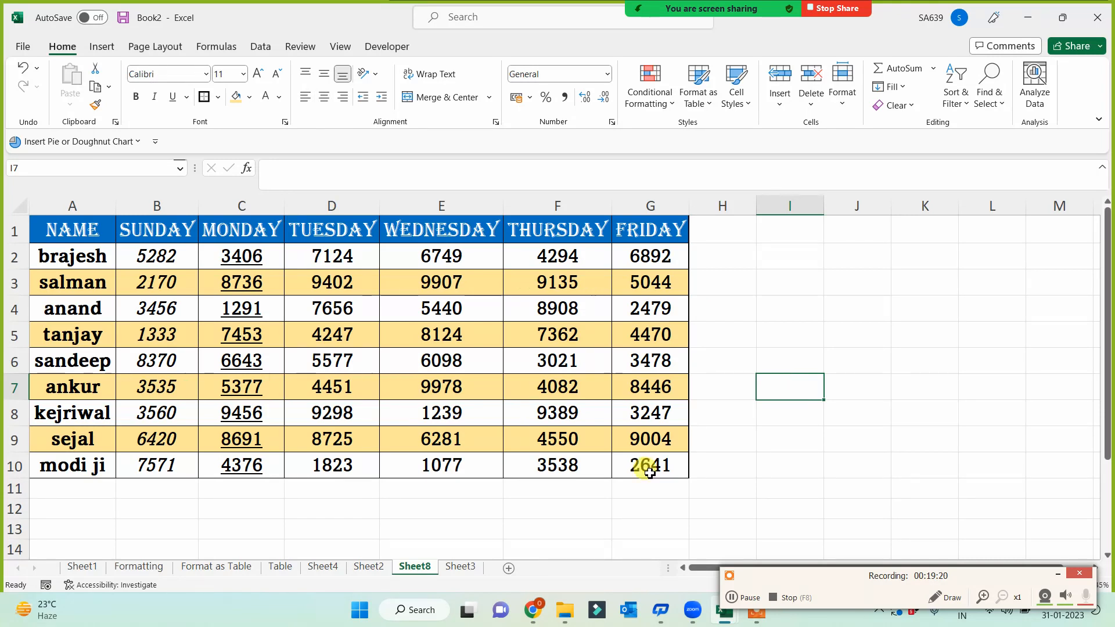
double_click(416, 568)
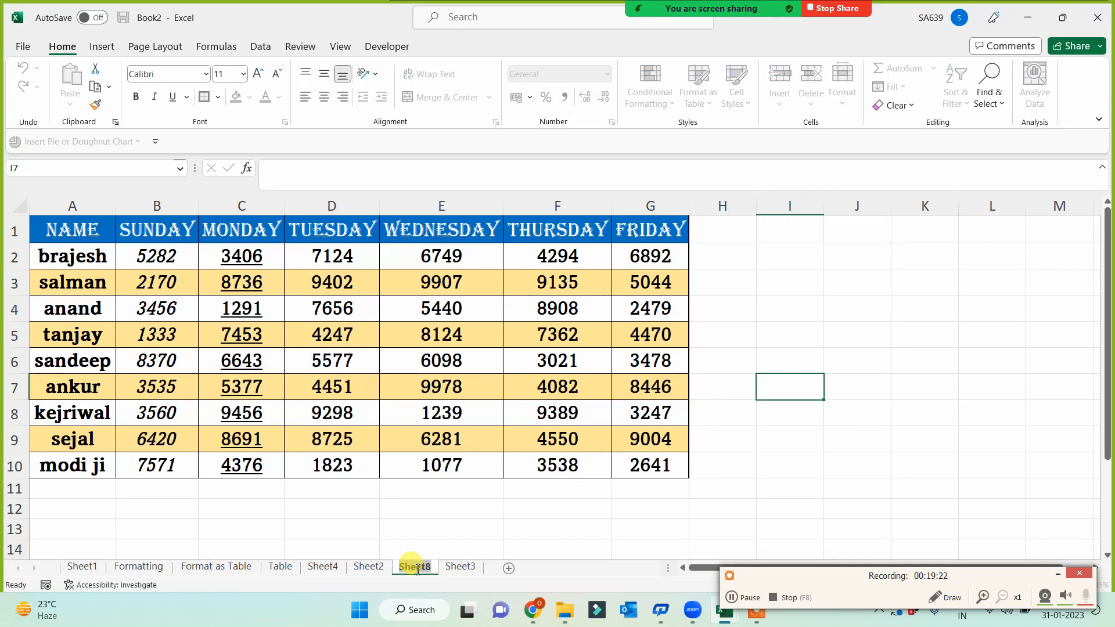
type("Clear")
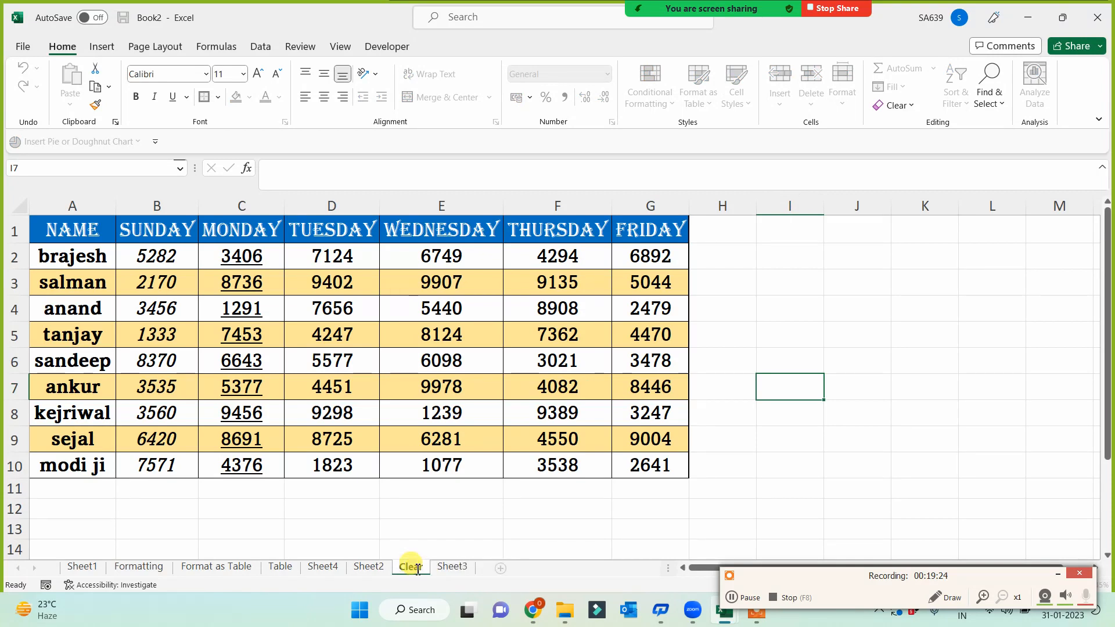
left_click(412, 506)
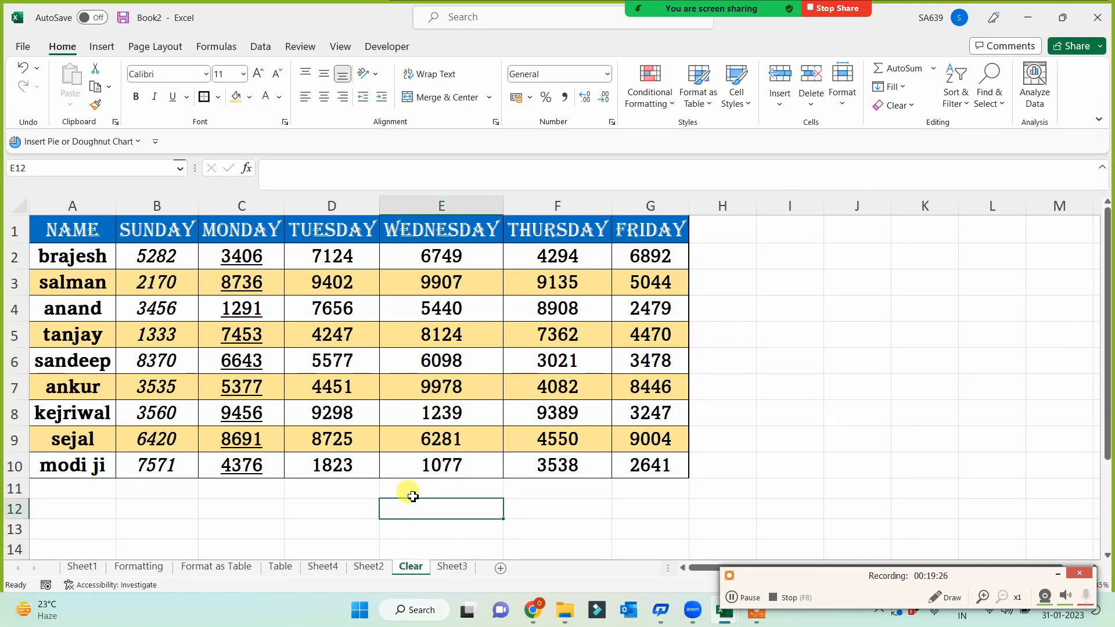
- Switch to the Tab Options for All workbook and select the Clear options list B7:B12
left_click(730, 622)
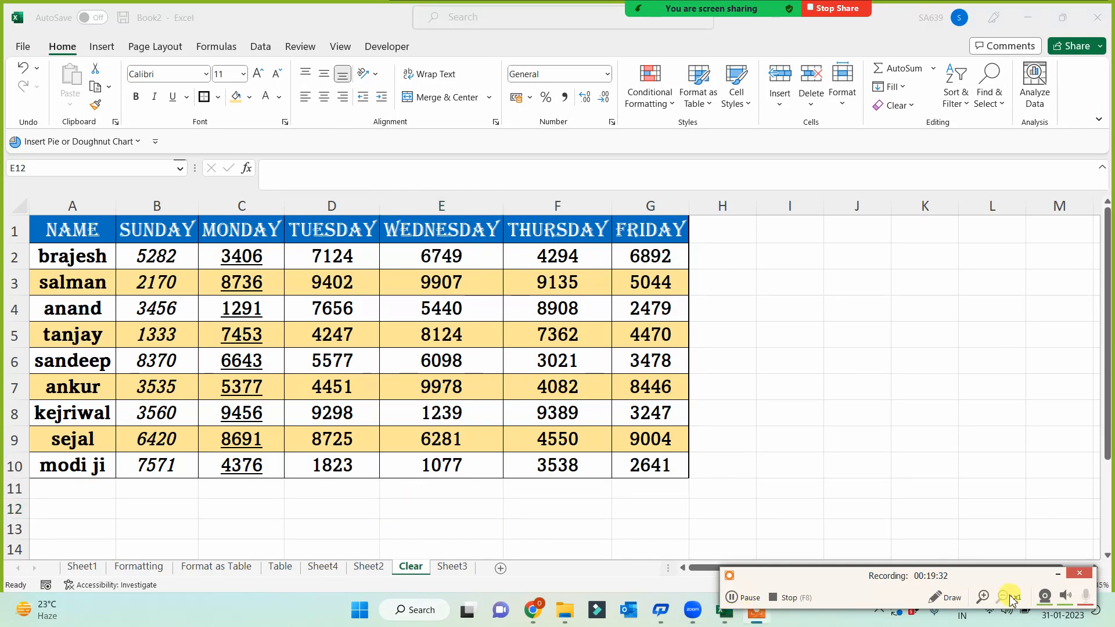
left_click(753, 615)
left_click(730, 613)
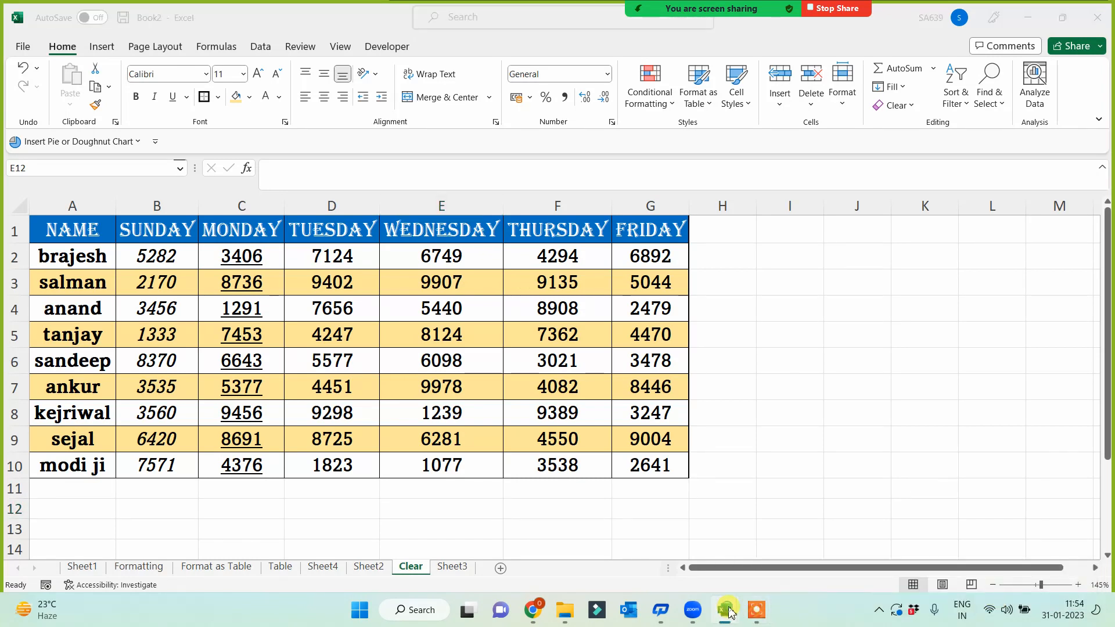
left_click(731, 613)
left_click(733, 613)
left_click(734, 613)
left_click(733, 613)
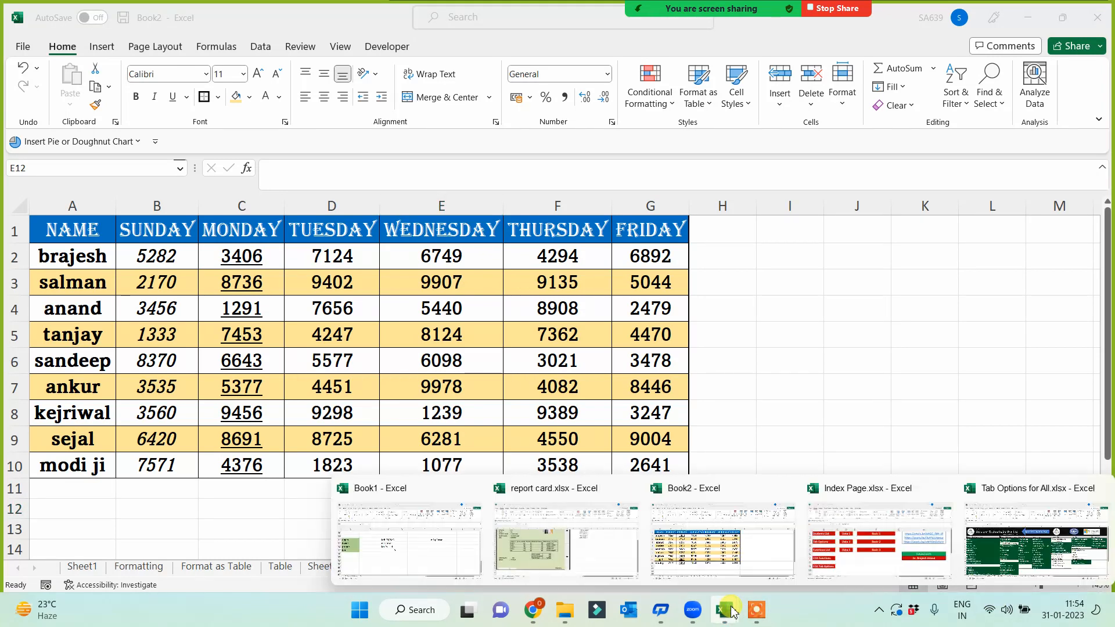
left_click(1037, 555)
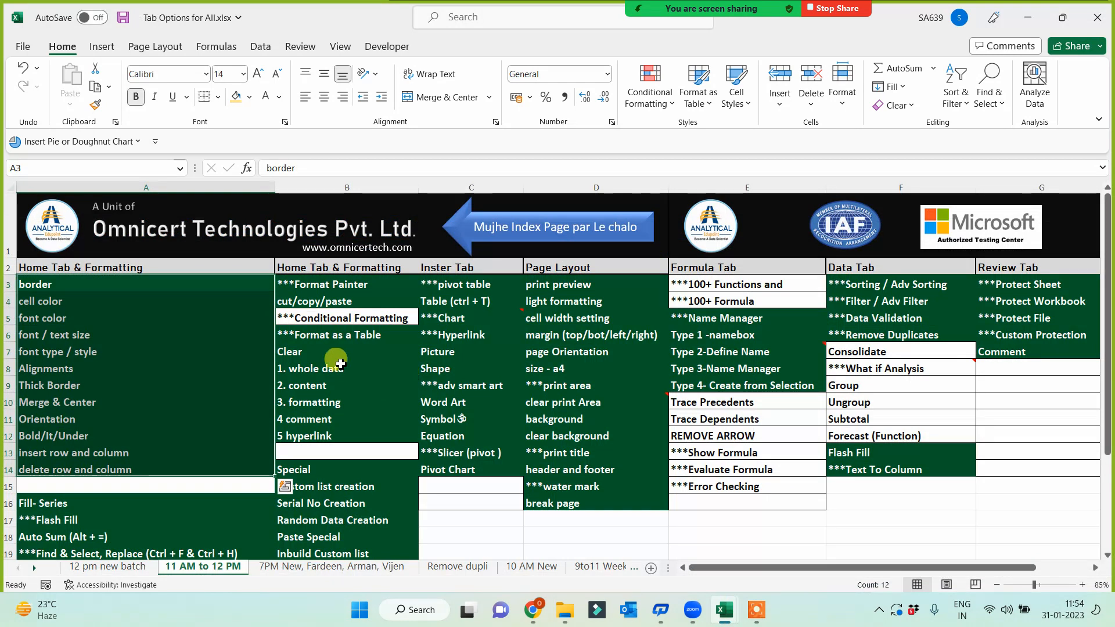
left_click_drag(308, 351, 320, 440)
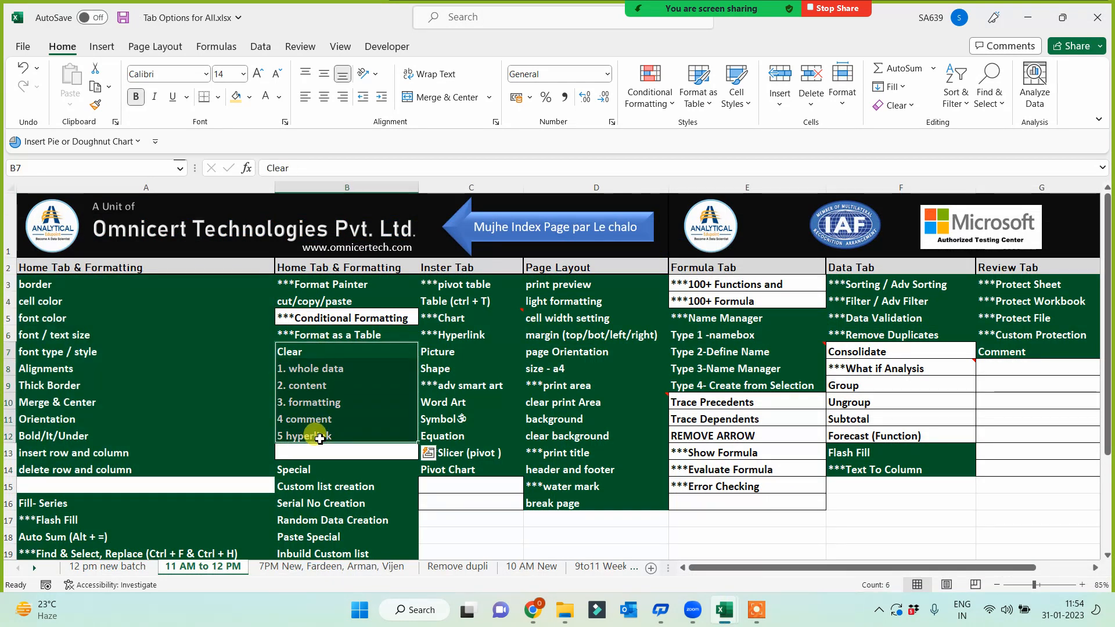
- Paste the list into I3 on Book2's Clear sheet and autofit column I
key("alt+Tab")
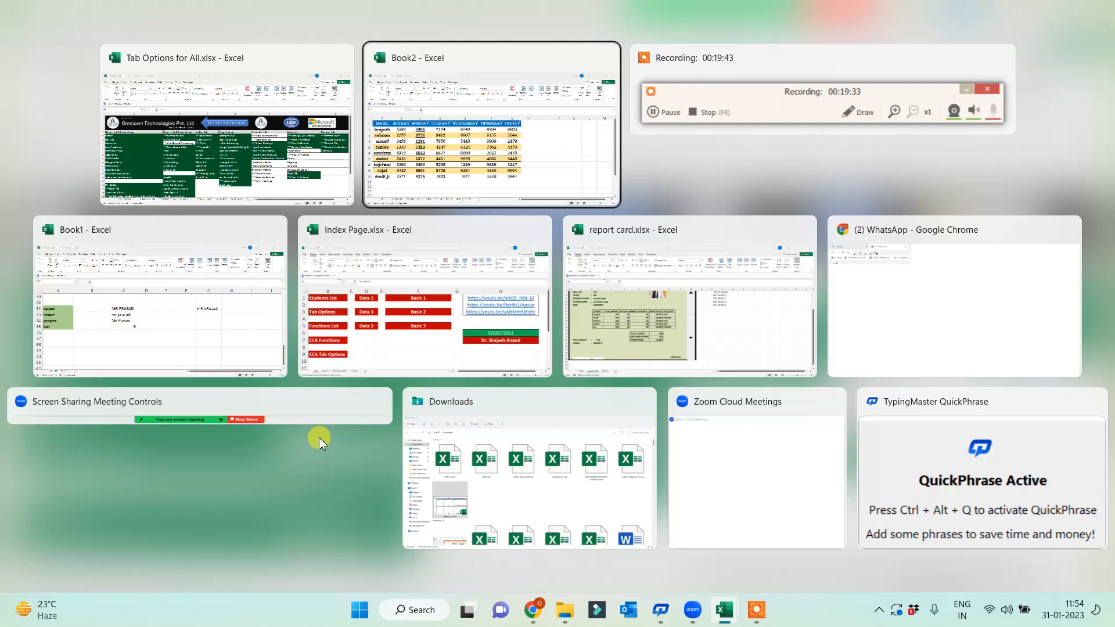
left_click(464, 167)
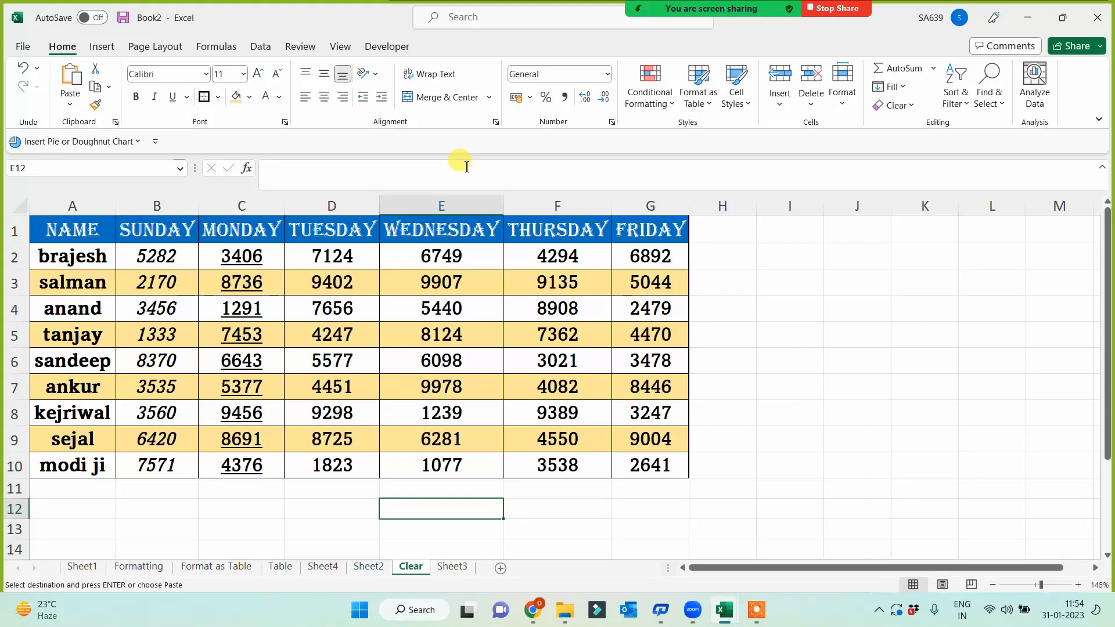
left_click(807, 289)
key("ctrl+v")
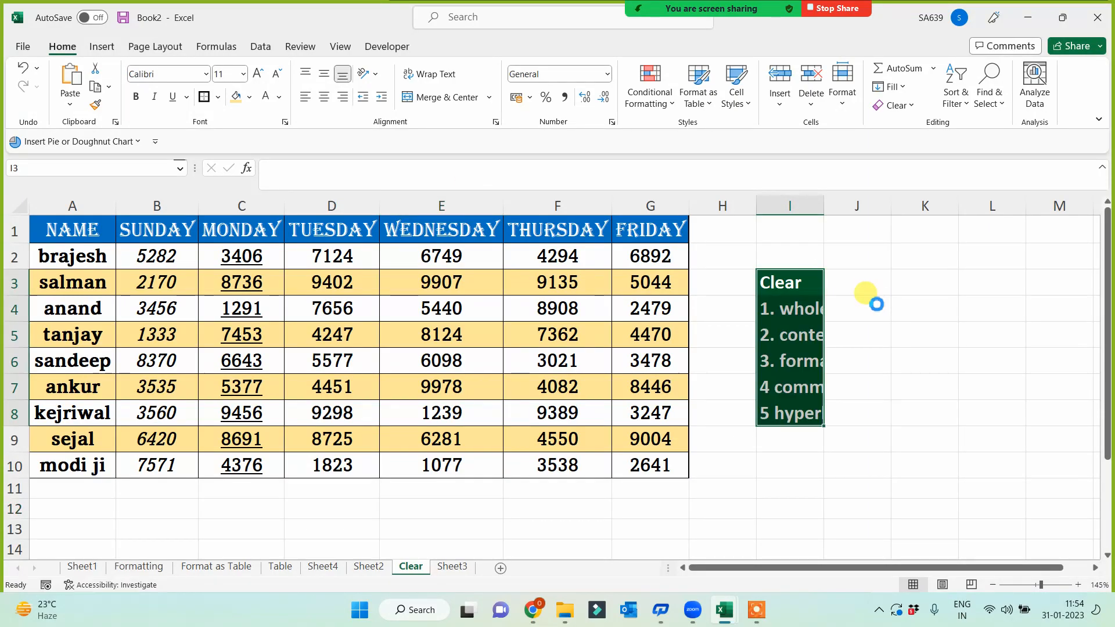
double_click(825, 203)
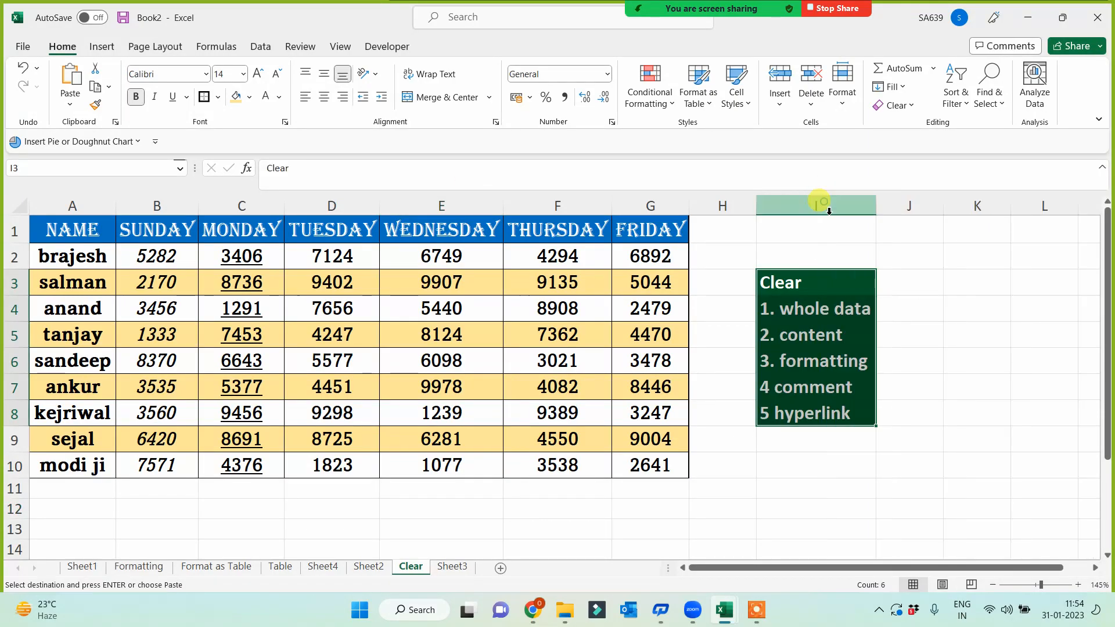
left_click(761, 466)
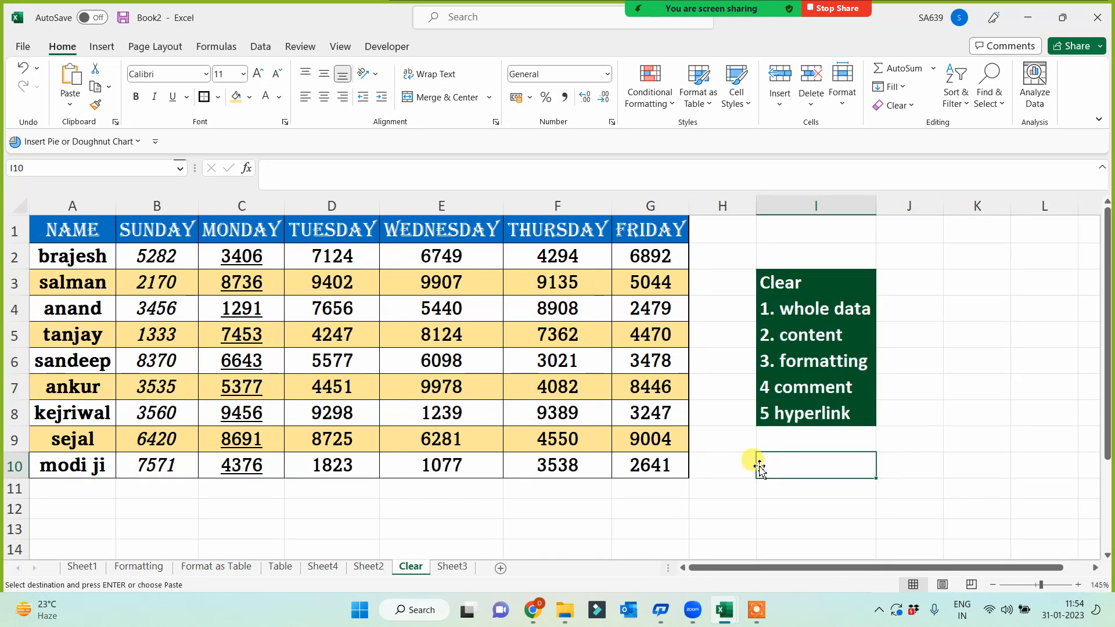
- Clear All from the Thursday and Friday columns F:G
left_click(540, 204)
left_click_drag(646, 205, 649, 206)
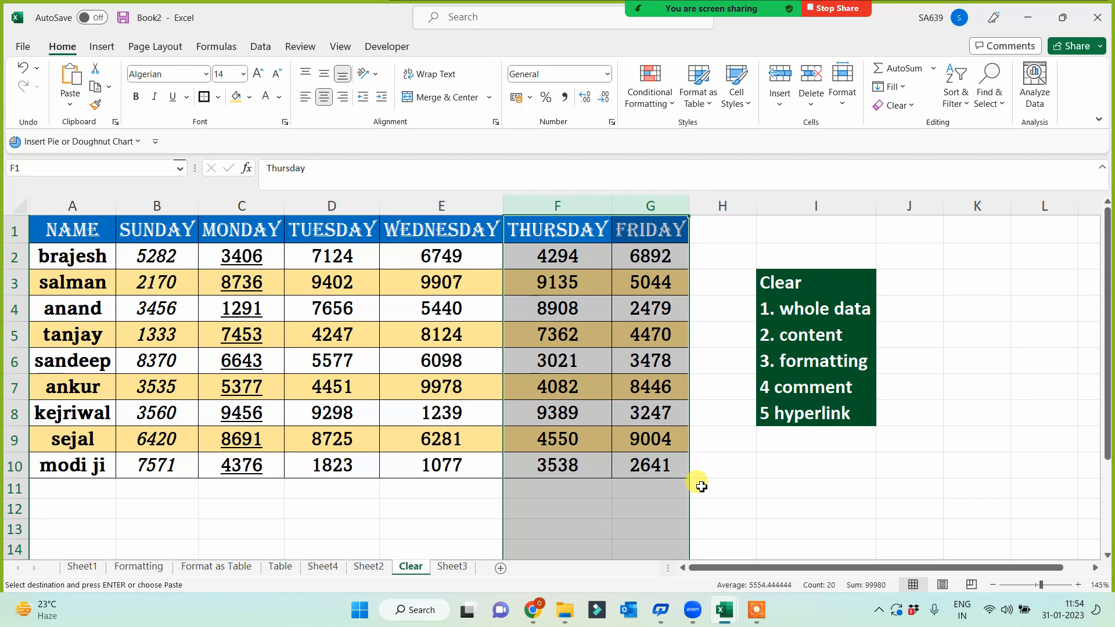
left_click(896, 105)
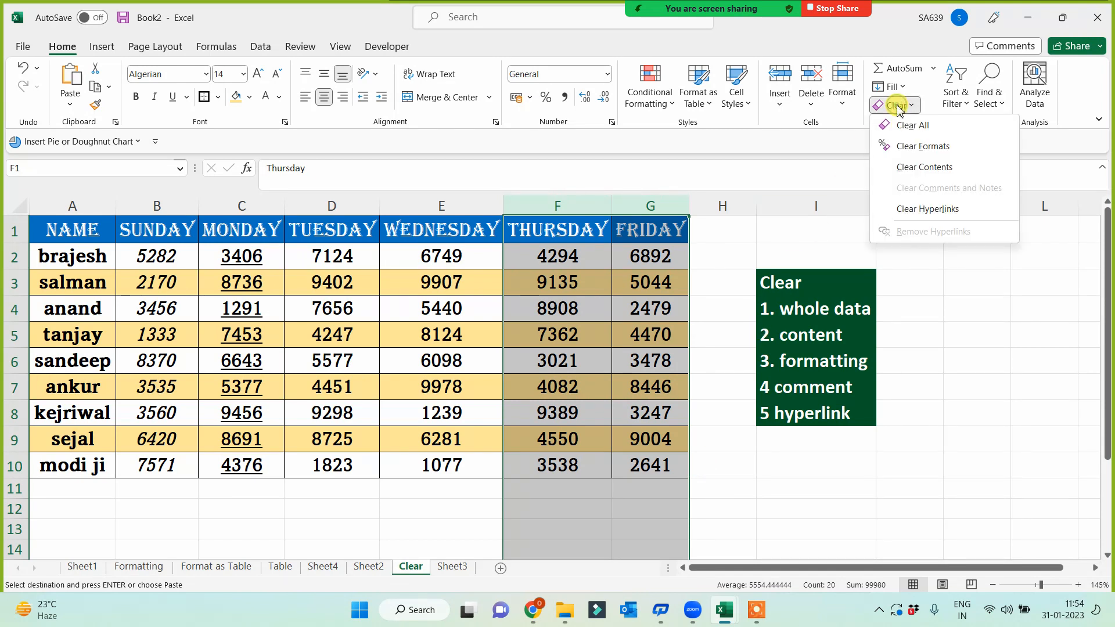
left_click(915, 126)
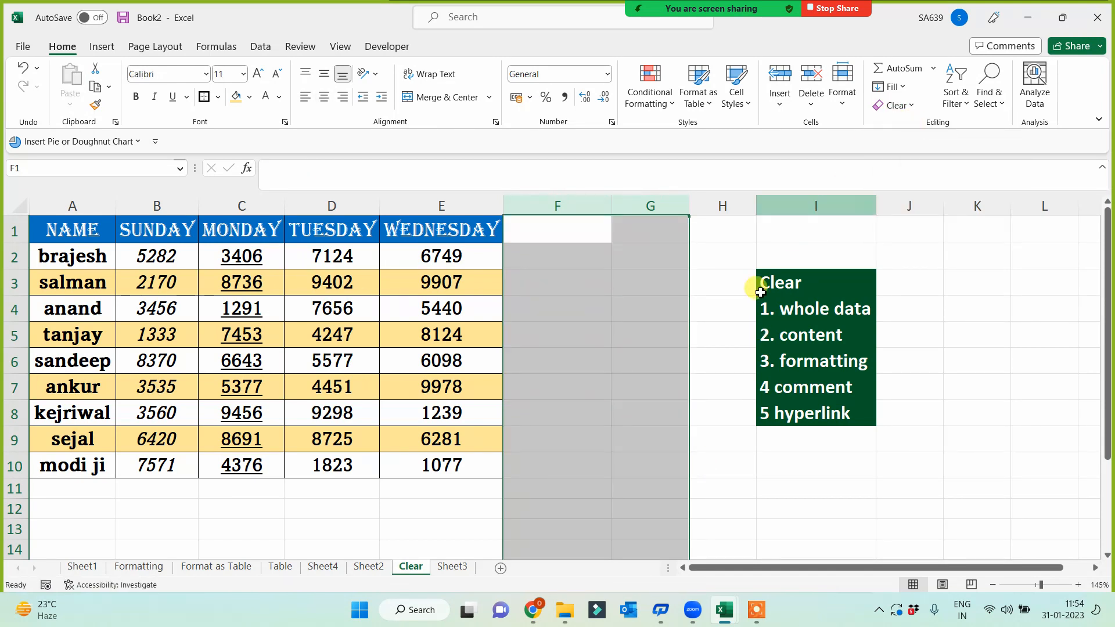
left_click(616, 388)
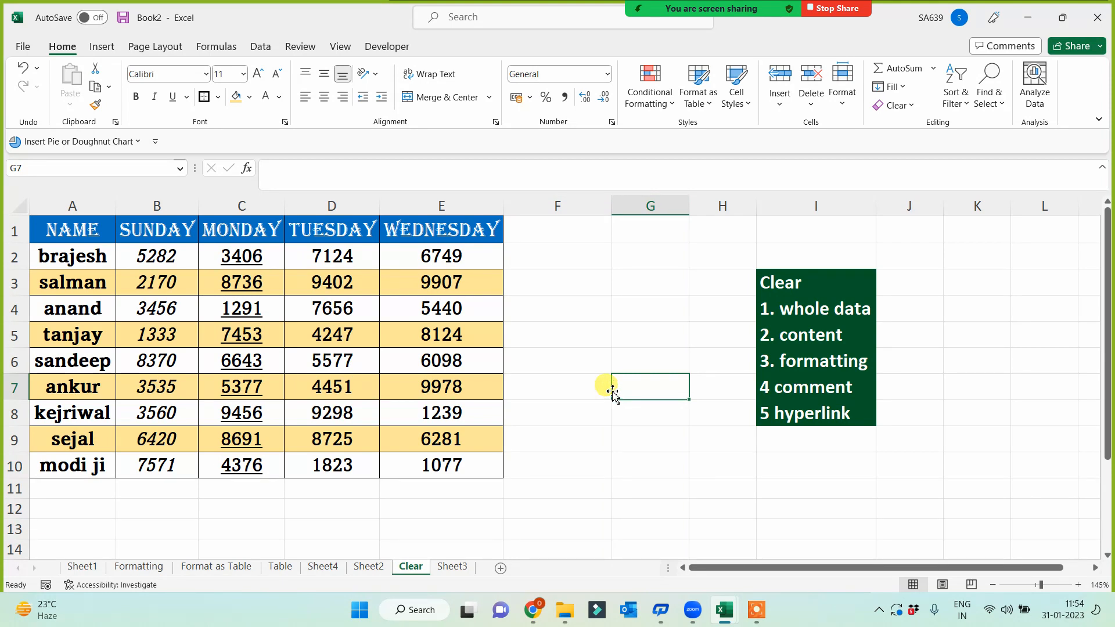
- Clear Formats from Wednesday column E, keeping its values, then select the formatting, whole data and content list items
left_click(438, 235)
key("ctrl+space")
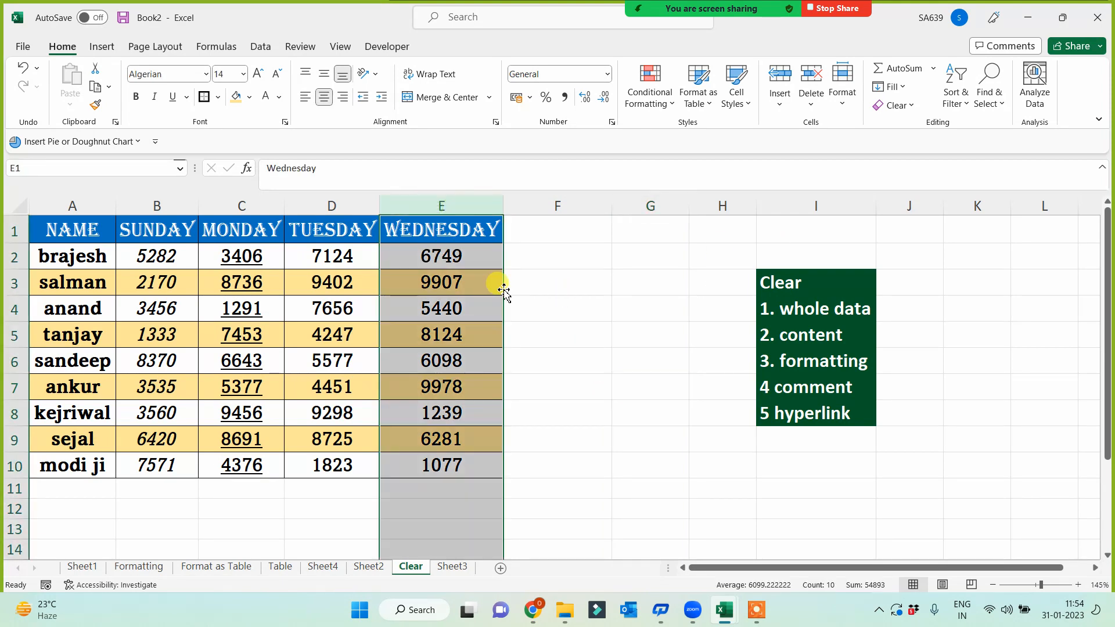
left_click(894, 105)
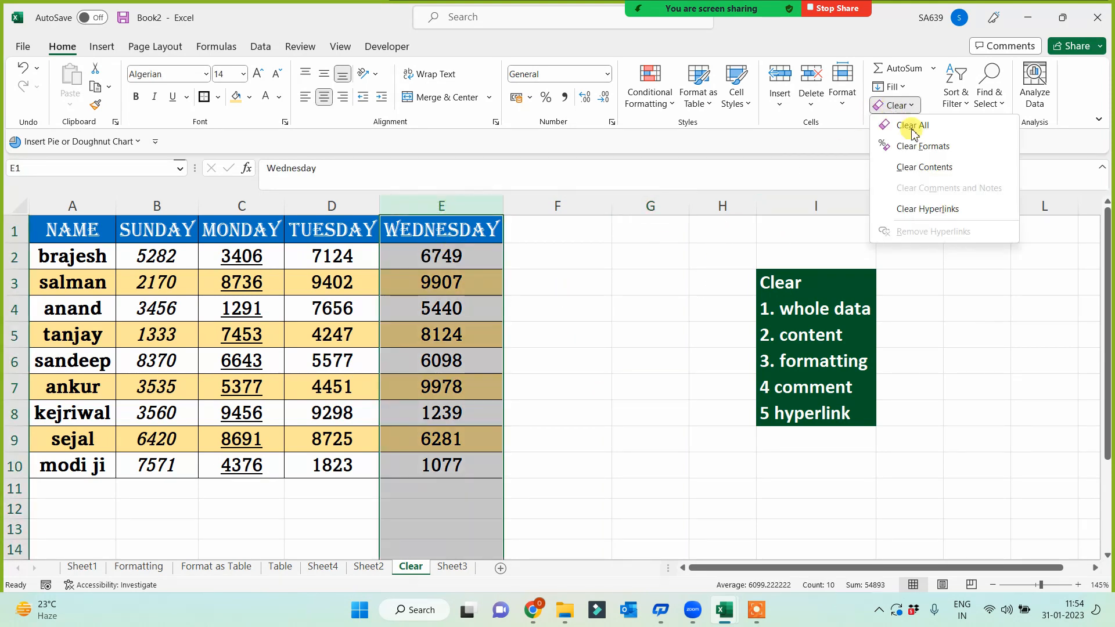
left_click(923, 148)
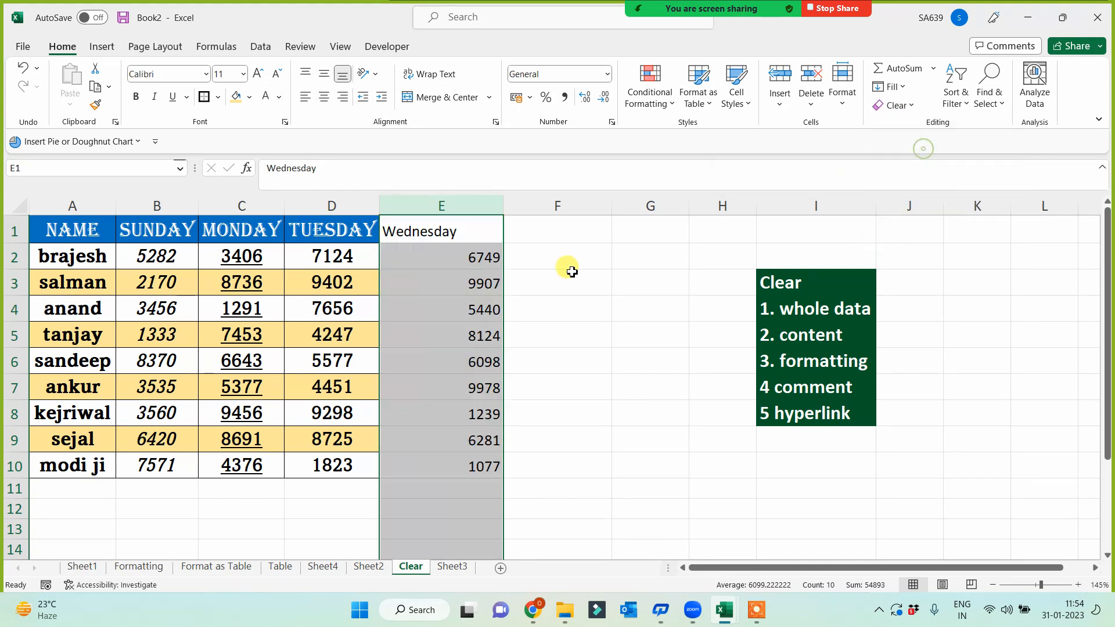
left_click(591, 345)
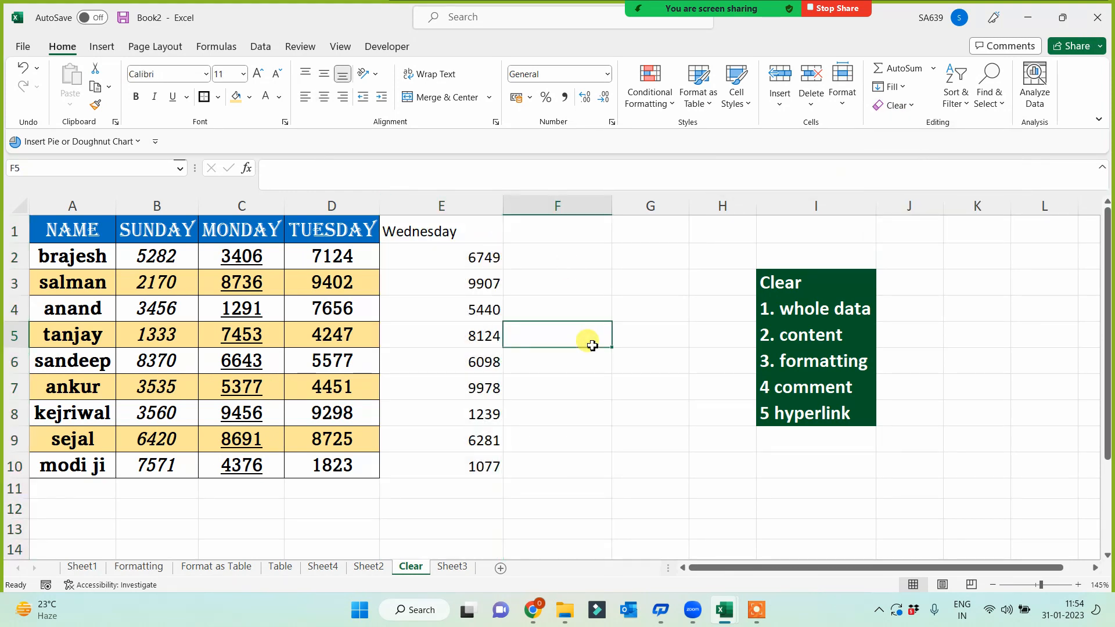
left_click(819, 361)
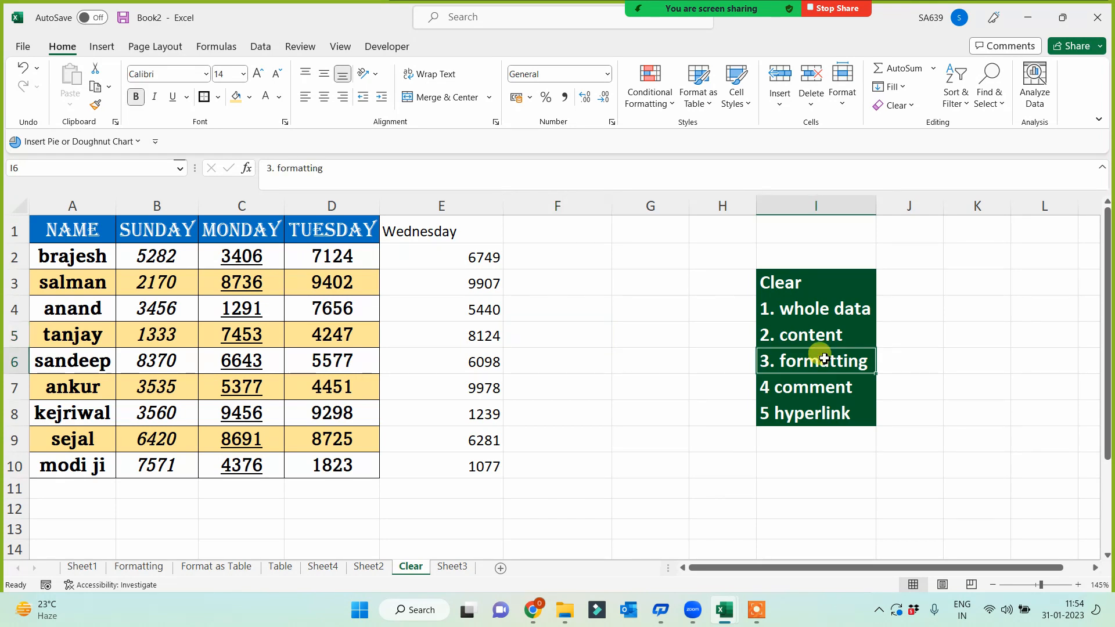
left_click(810, 310)
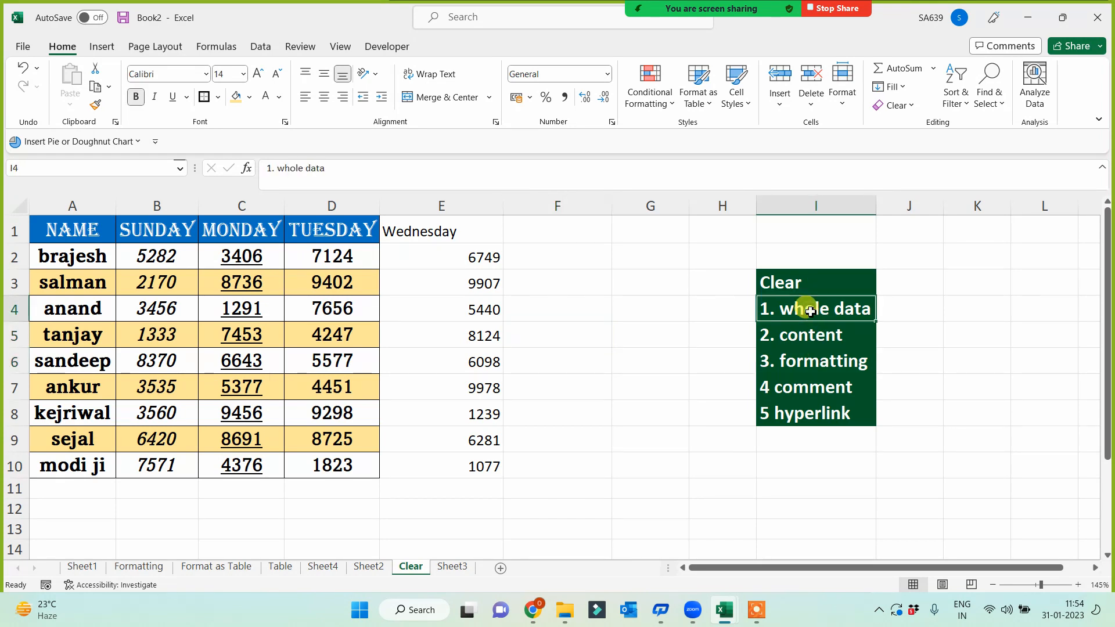
left_click(805, 330)
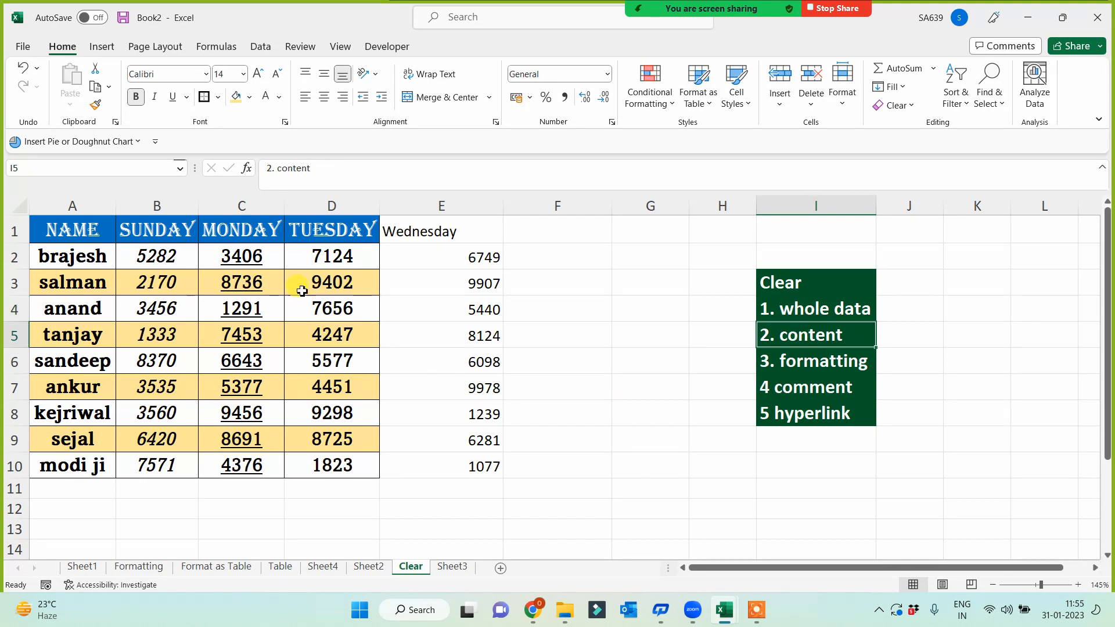
- Clear Contents from Tuesday cells D1:D10, then compare them against Wednesday's E1:E10
left_click_drag(331, 228, 325, 468)
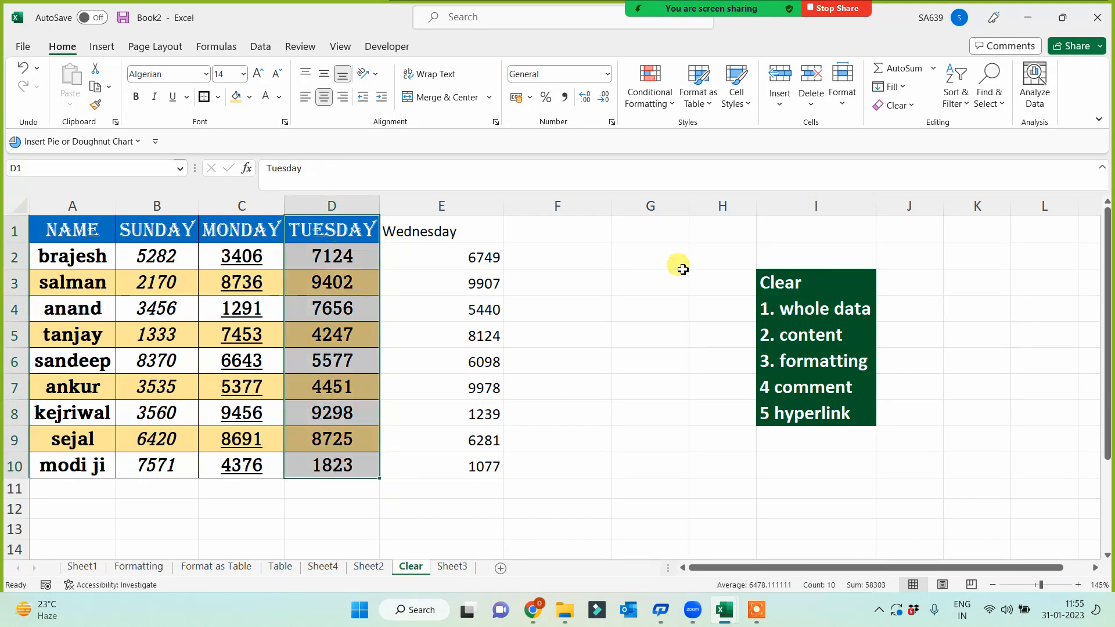
left_click(914, 106)
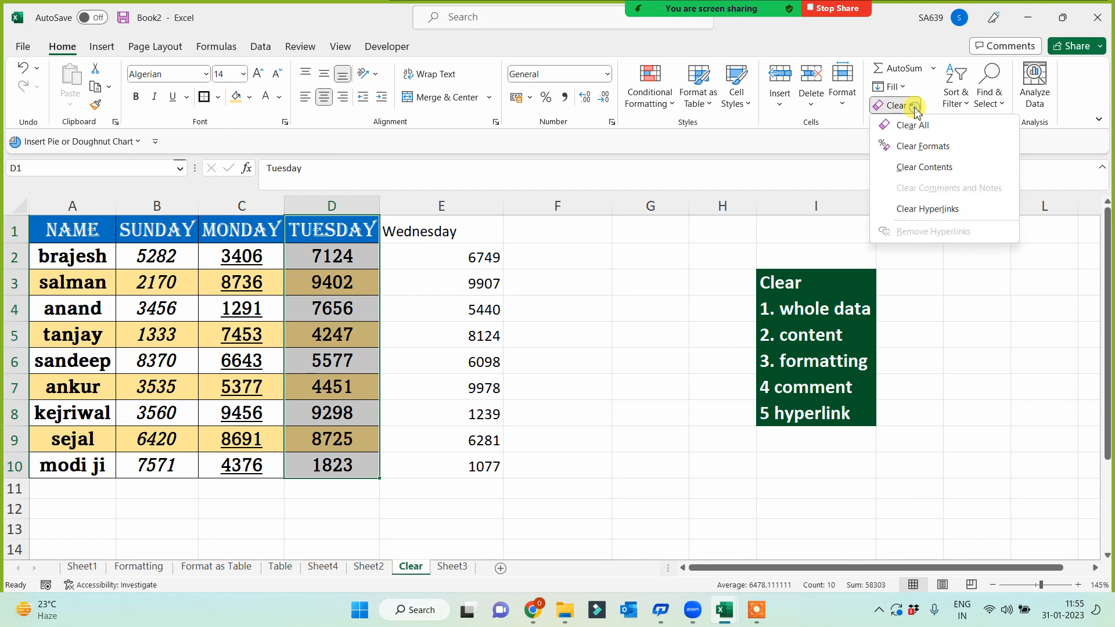
left_click(916, 168)
left_click_drag(336, 219, 326, 464)
left_click_drag(458, 233, 452, 468)
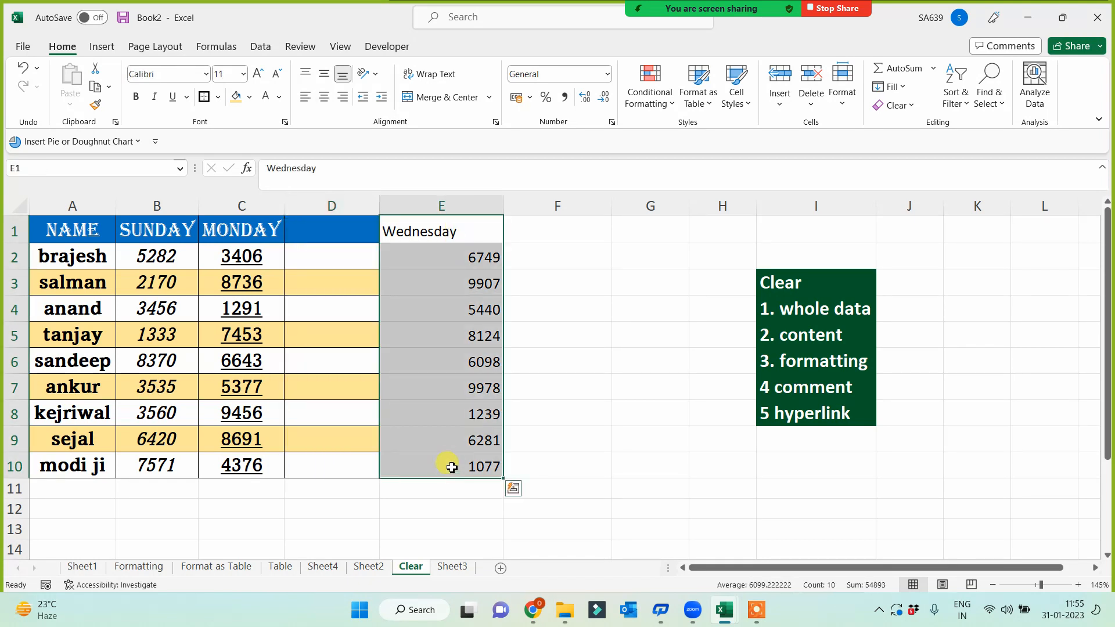
left_click_drag(319, 223, 324, 463)
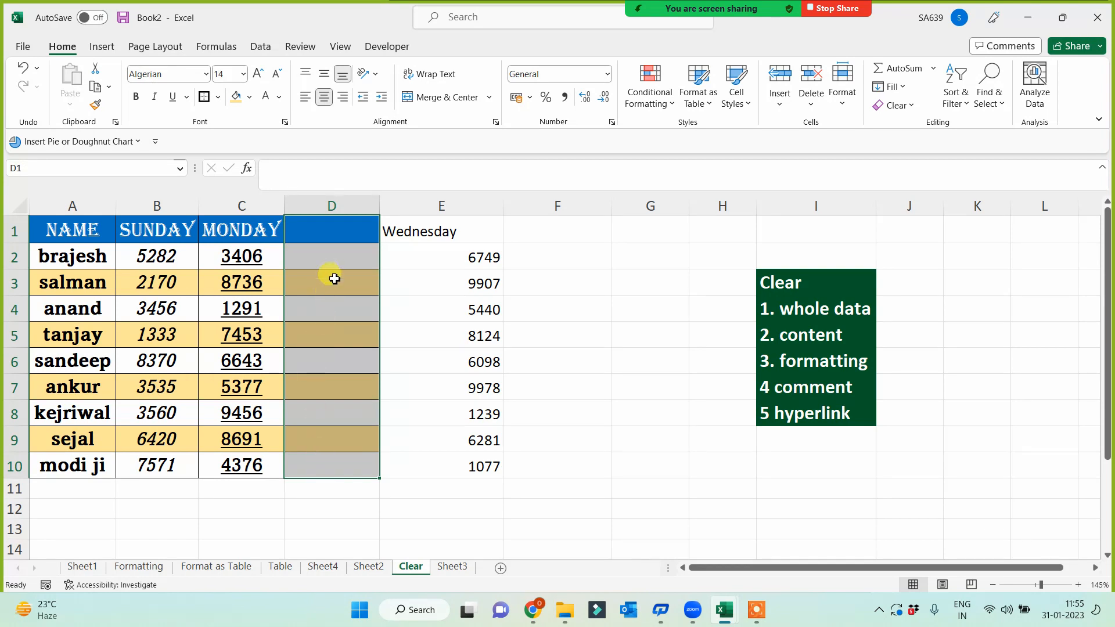
left_click_drag(443, 229, 446, 471)
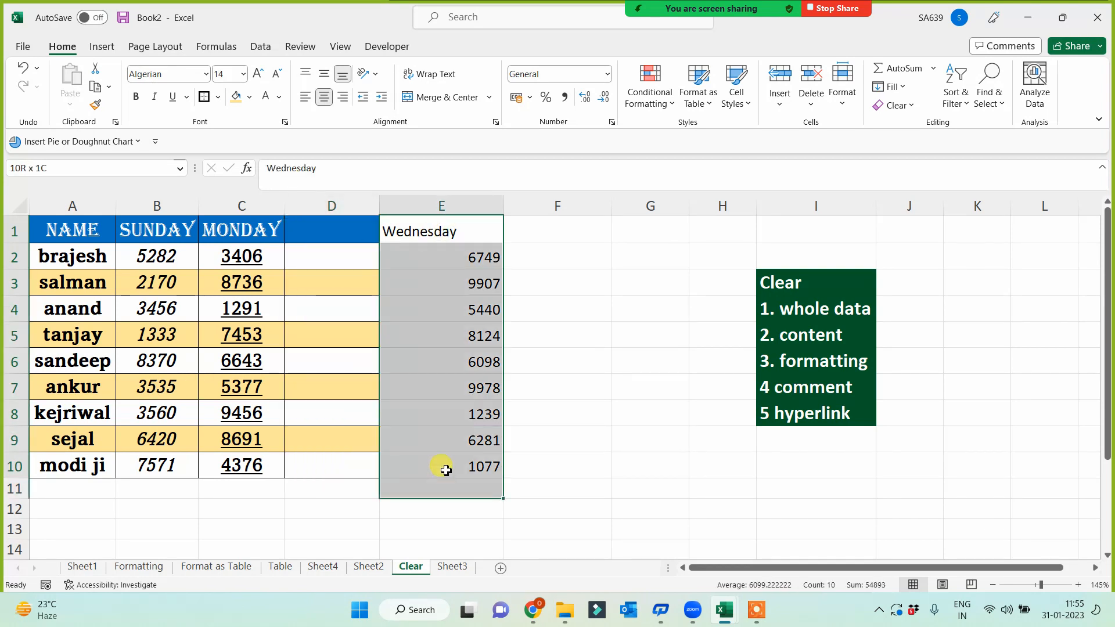
left_click(595, 380)
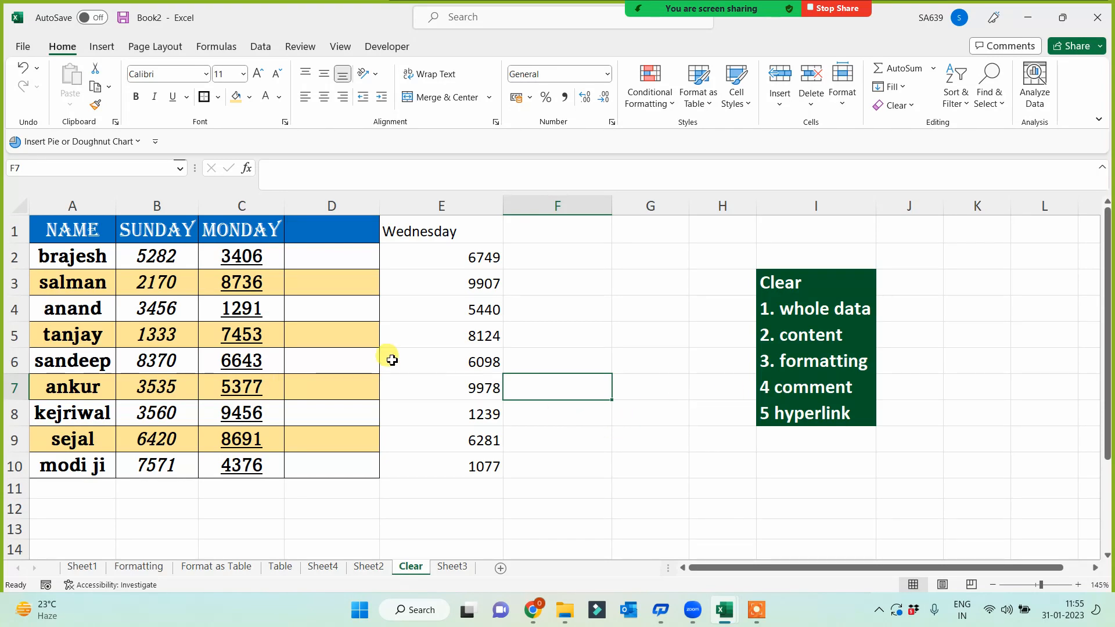
- Add a comment with placeholder text to cell B2 using Shift+F2
right_click(170, 261)
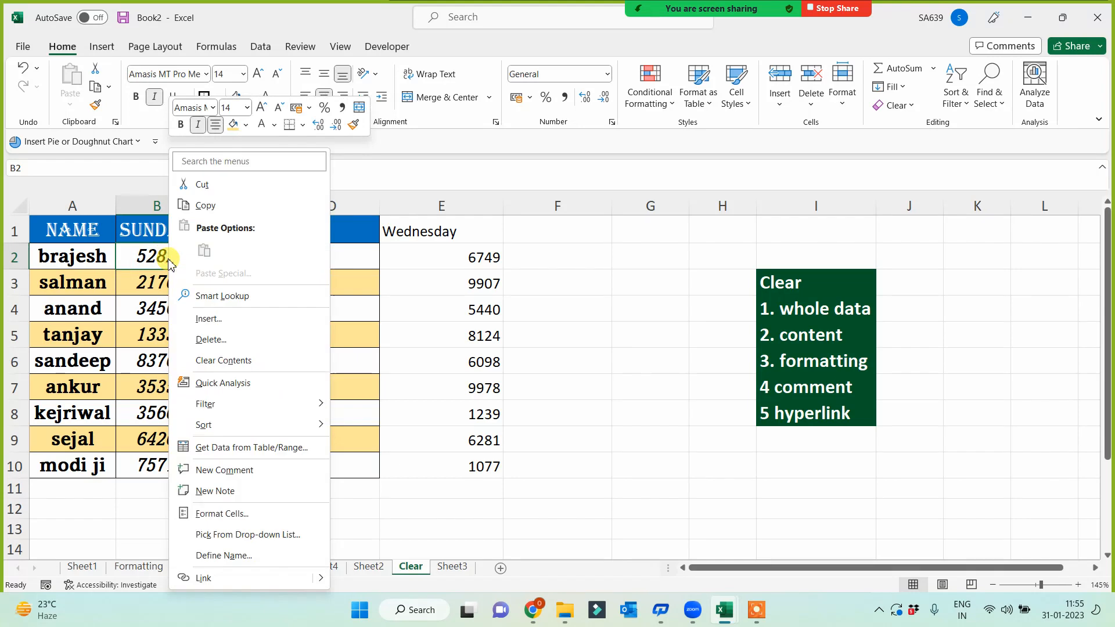
key("Escape")
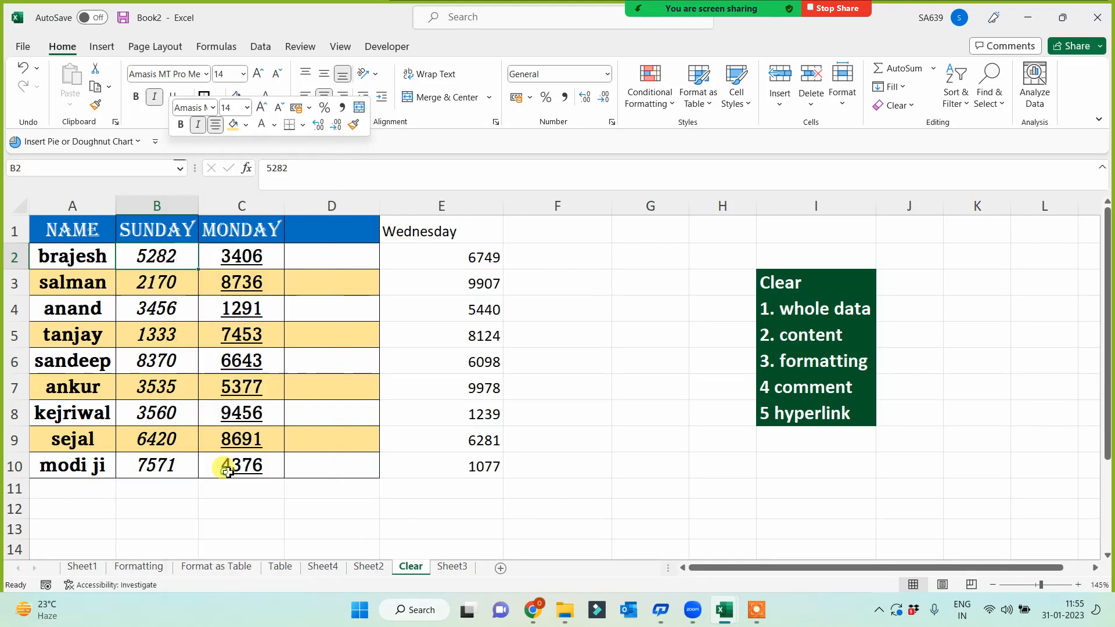
key("shift+F2")
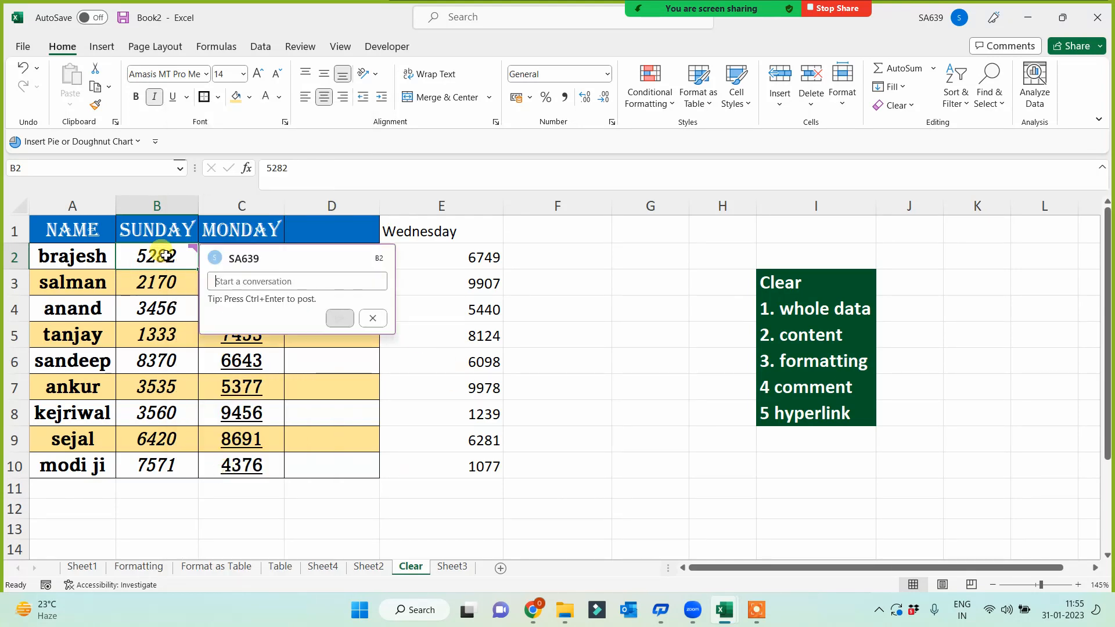
type("fdggdfgdfgdfgdf dfgdfgdfgdf")
left_click(509, 447)
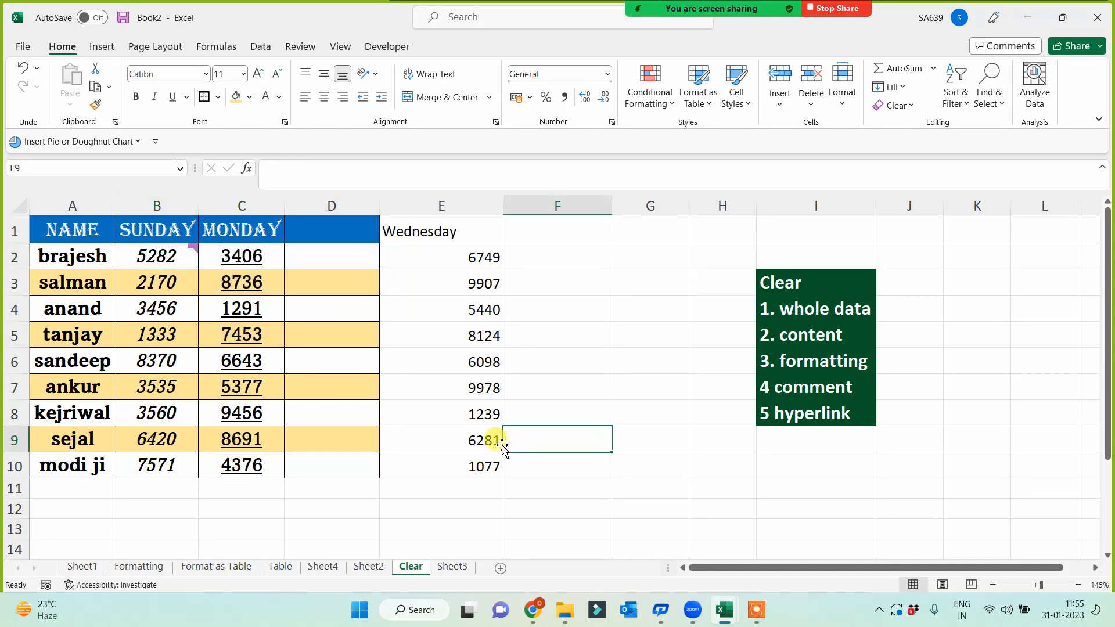
- Add a note reading 'cel;' to cell C5
right_click(273, 338)
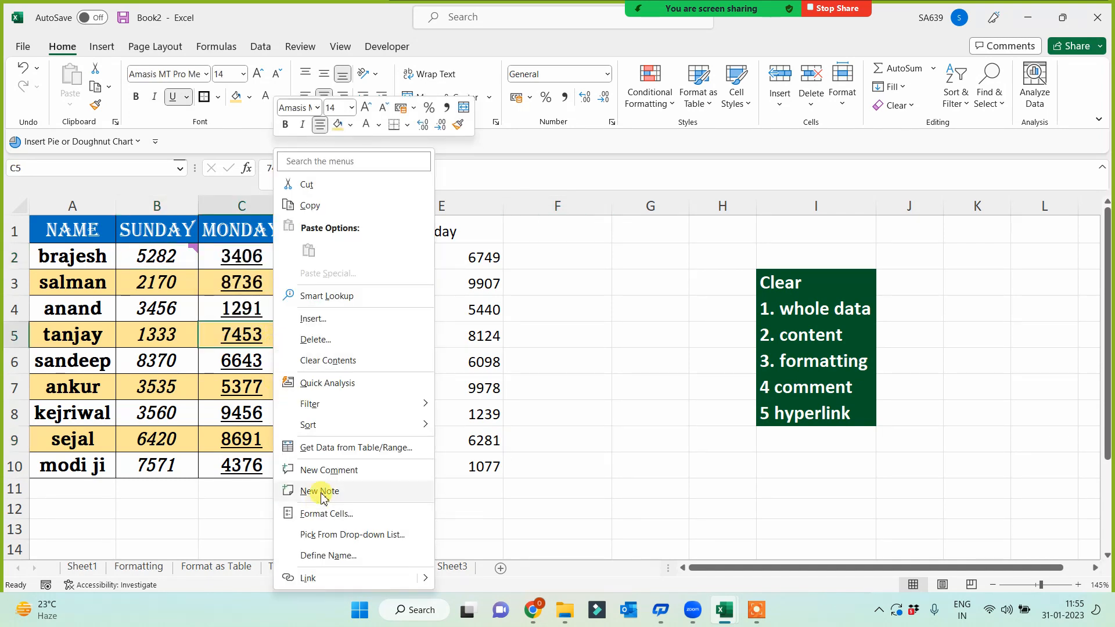
left_click(319, 491)
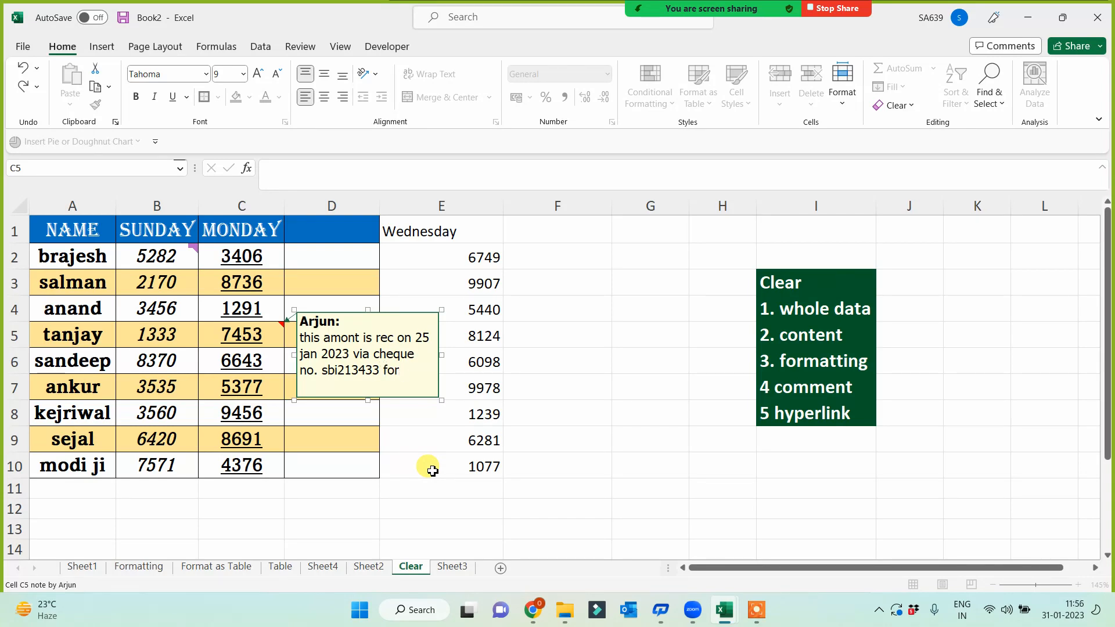
type("cel;")
left_click(462, 504)
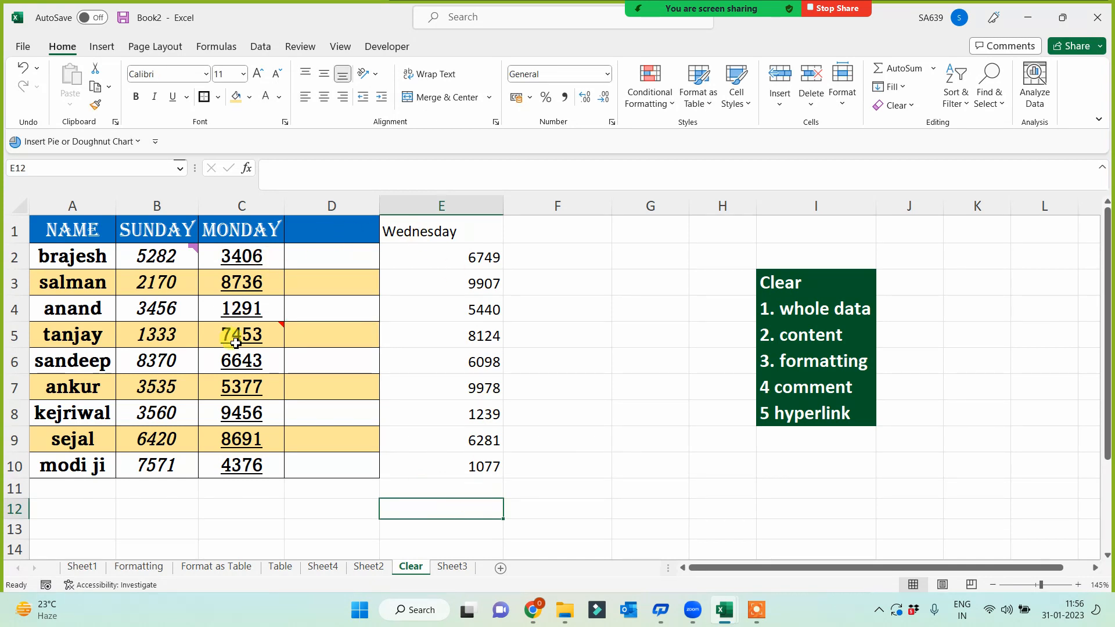
mouse_move(235, 343)
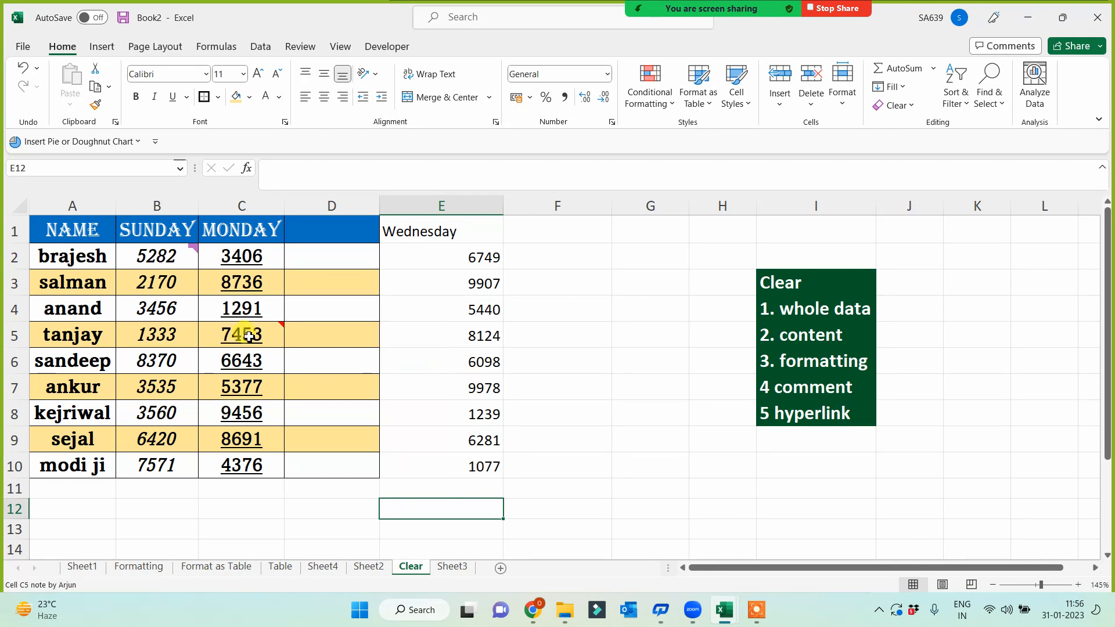
- Delete the note from cell C5 and select the commented cell B2
right_click(186, 262)
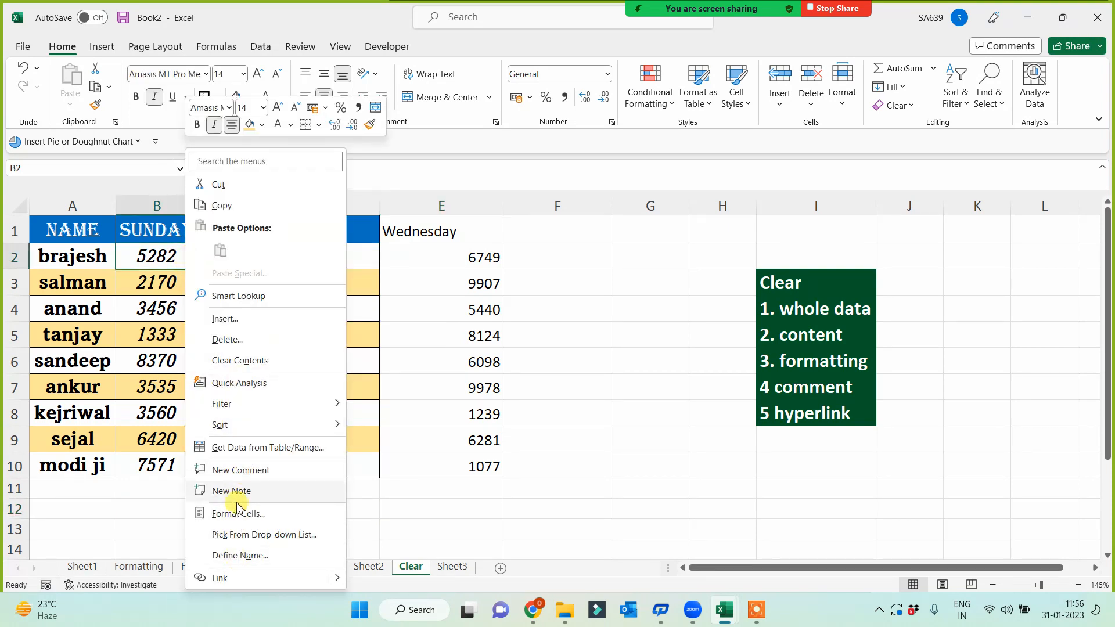
left_click(530, 473)
right_click(263, 332)
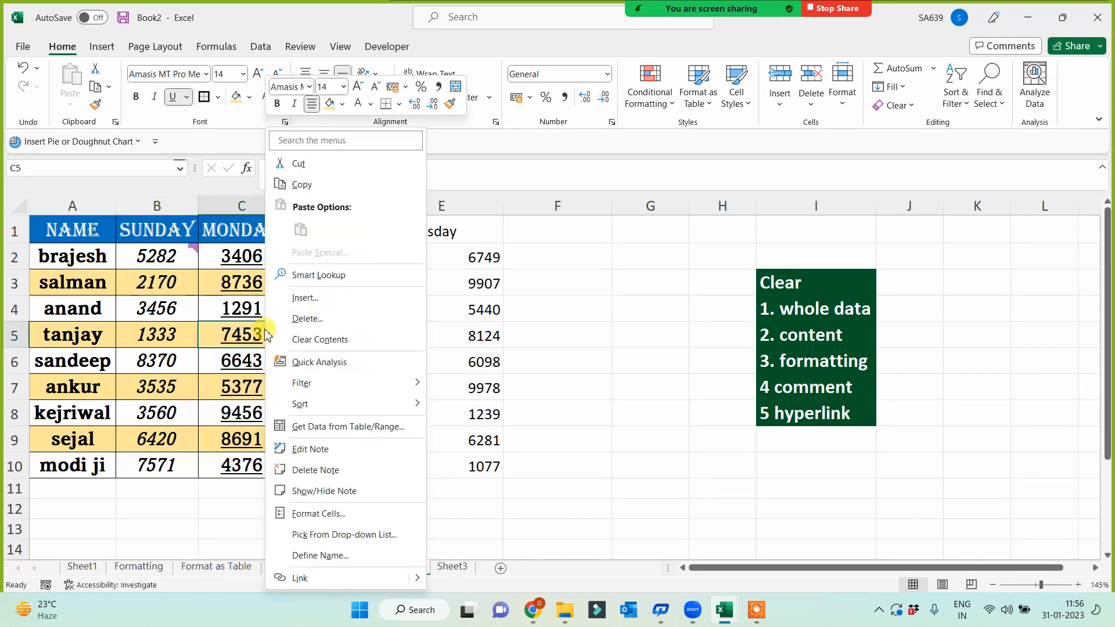
left_click(314, 470)
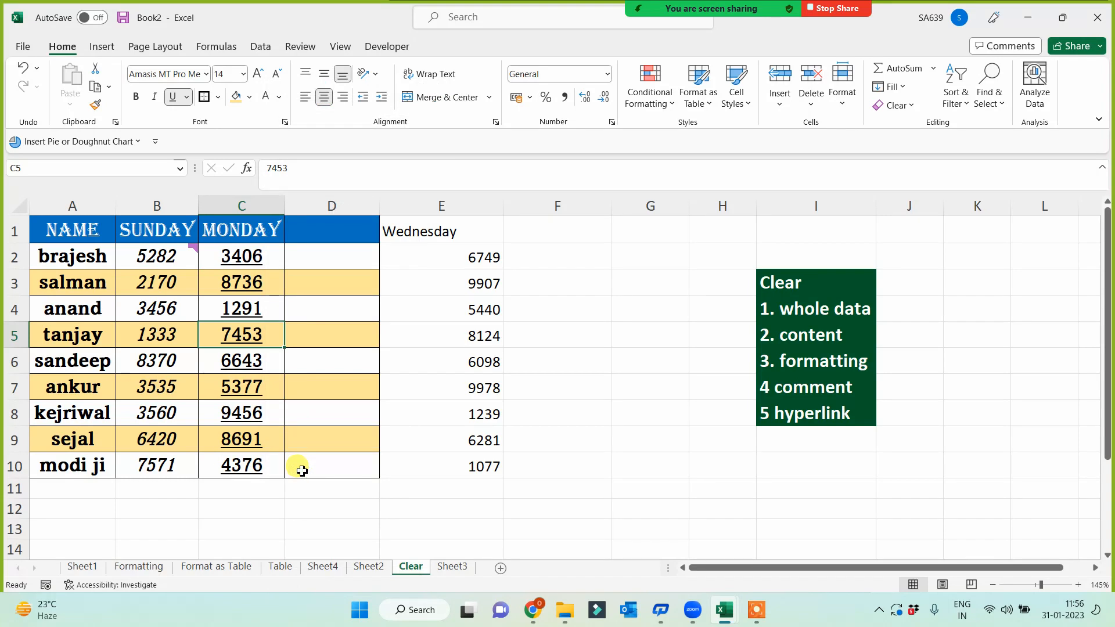
left_click(168, 259)
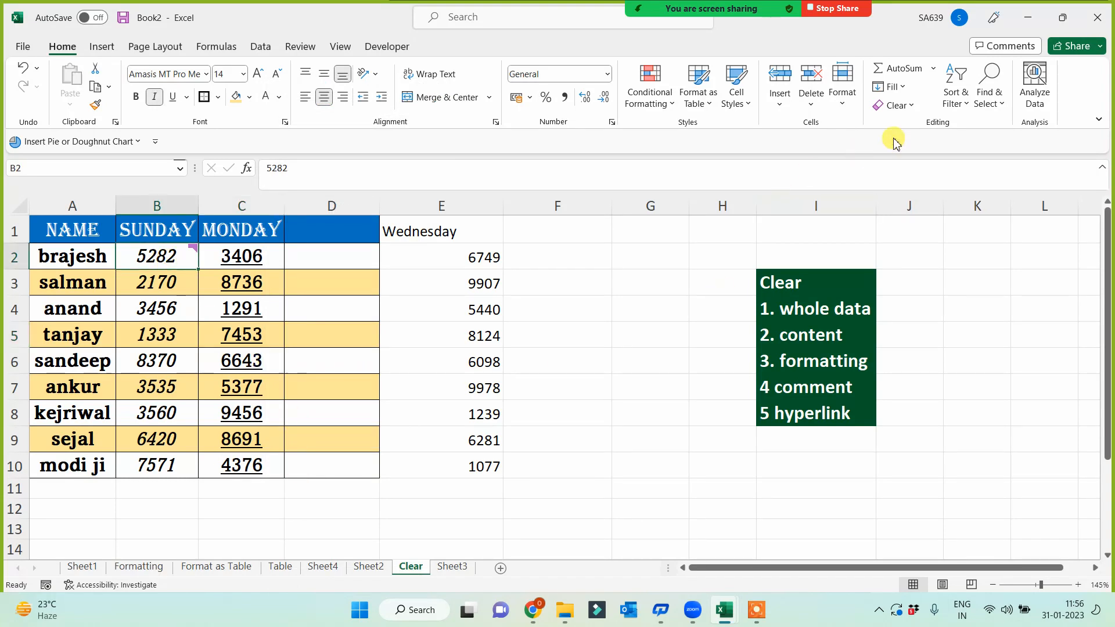
left_click(913, 108)
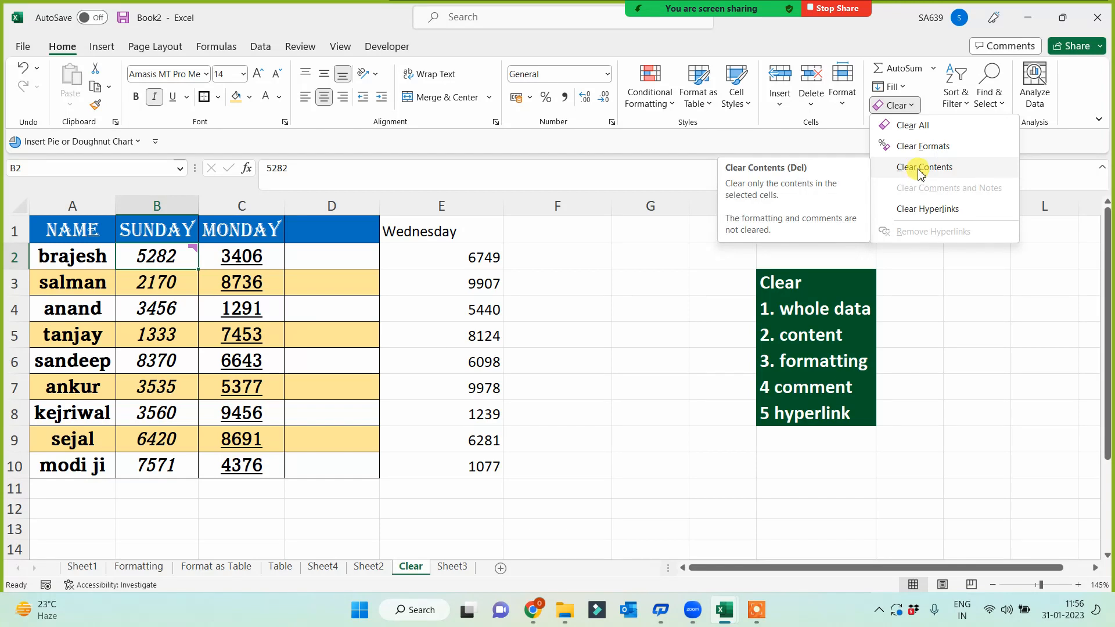
left_click(390, 370)
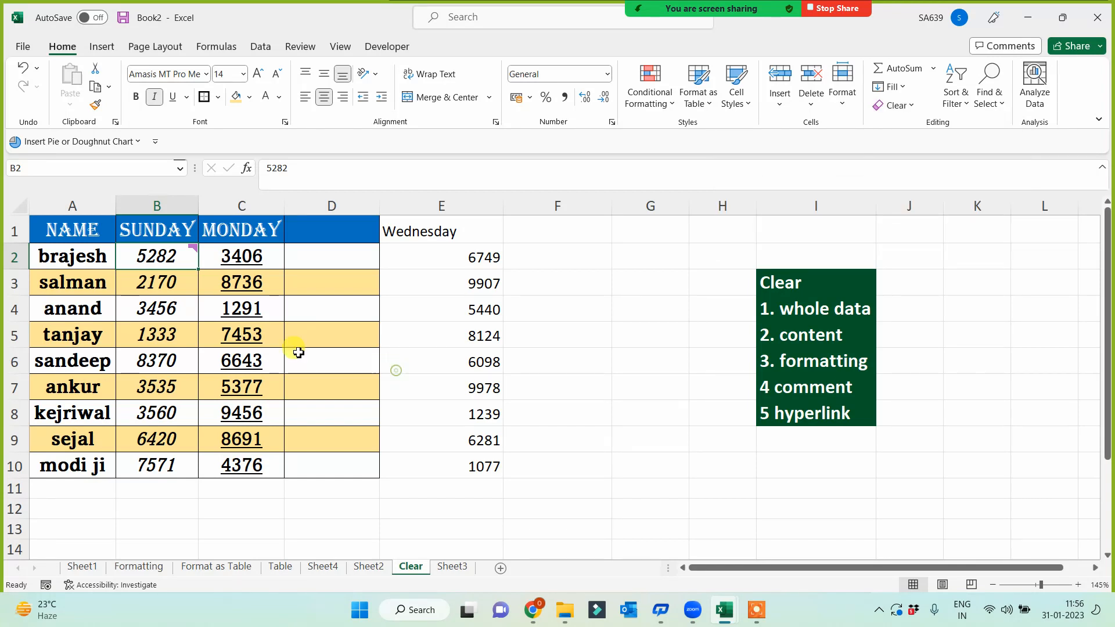
left_click(171, 315)
key("Up")
key("Up")
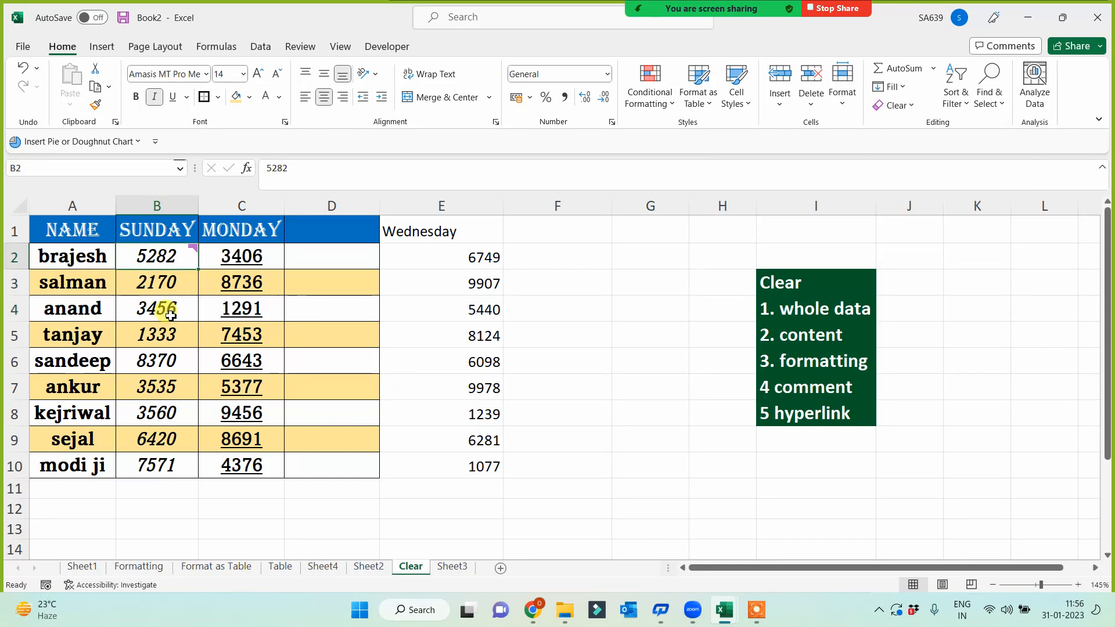
left_click(910, 107)
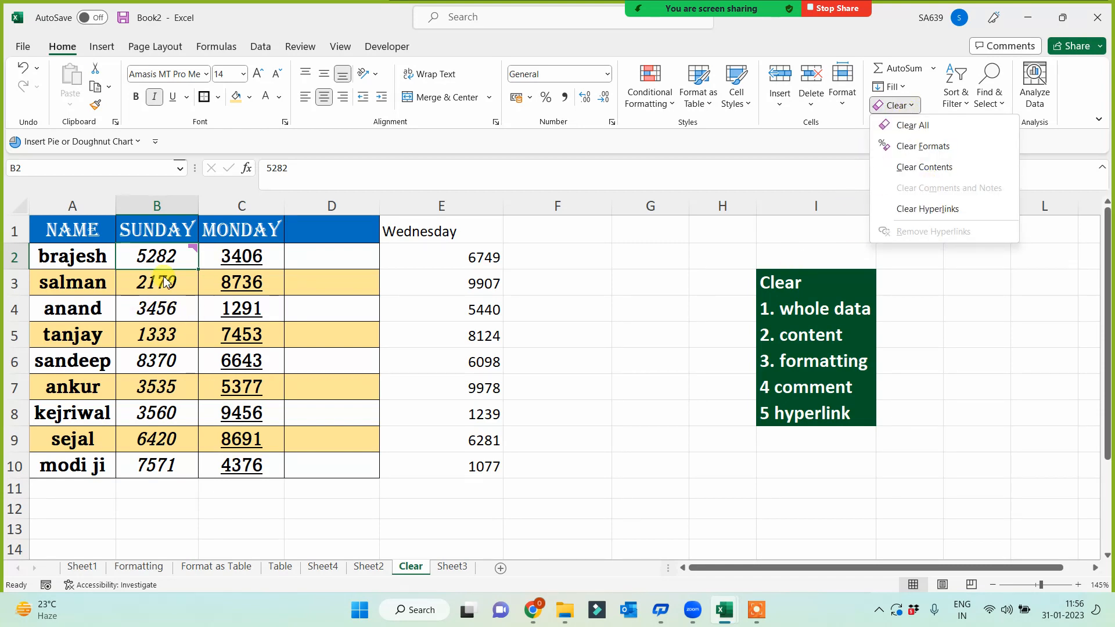
left_click(177, 261)
right_click(177, 262)
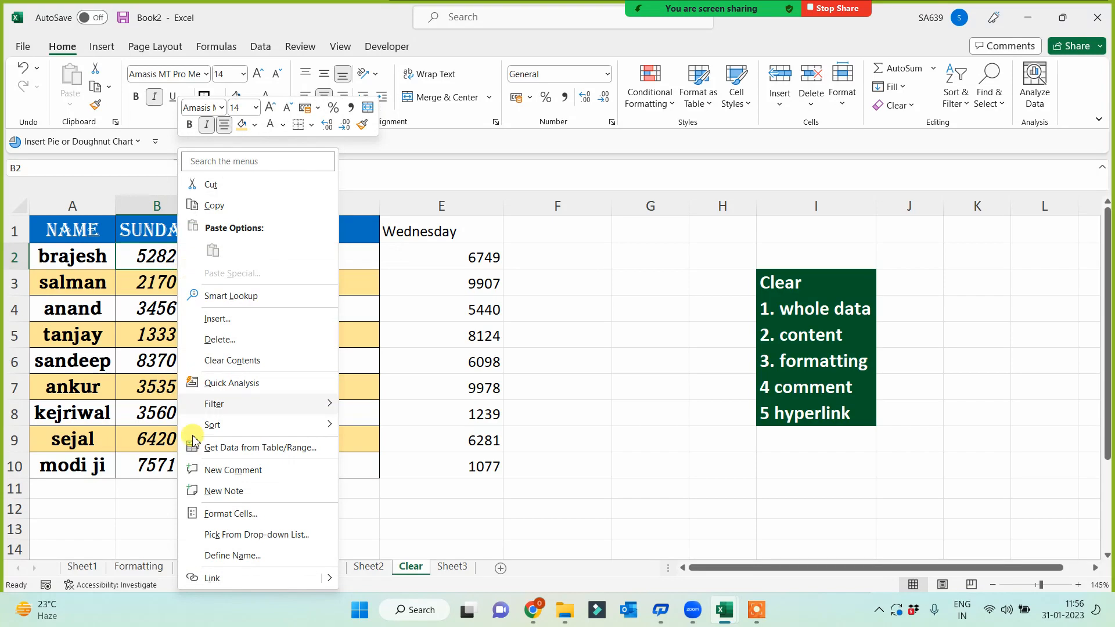
left_click(434, 515)
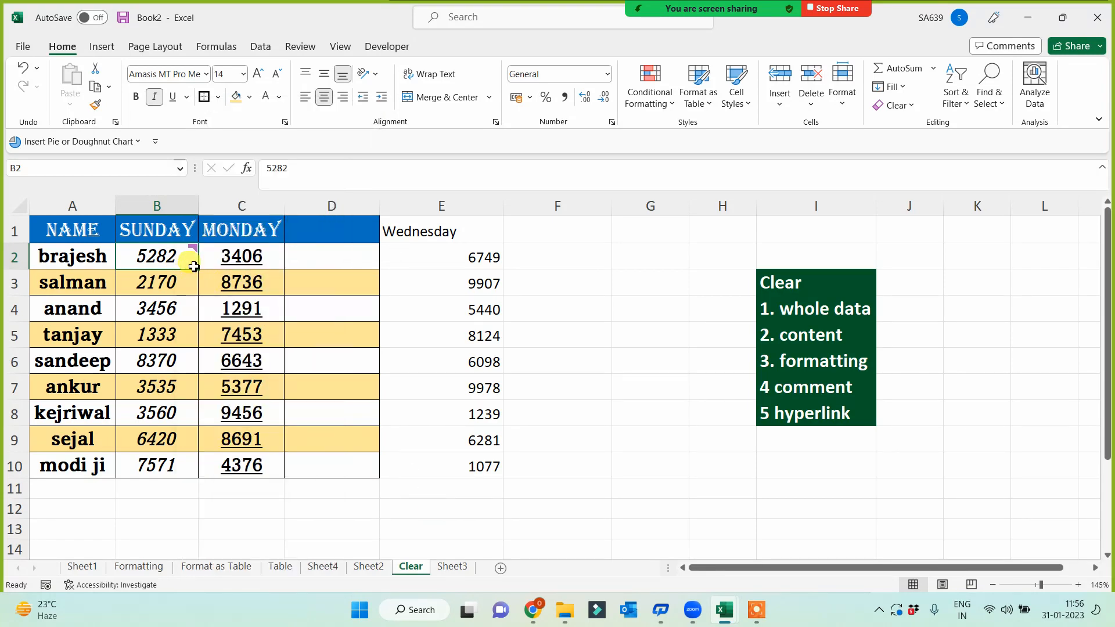
left_click(160, 325)
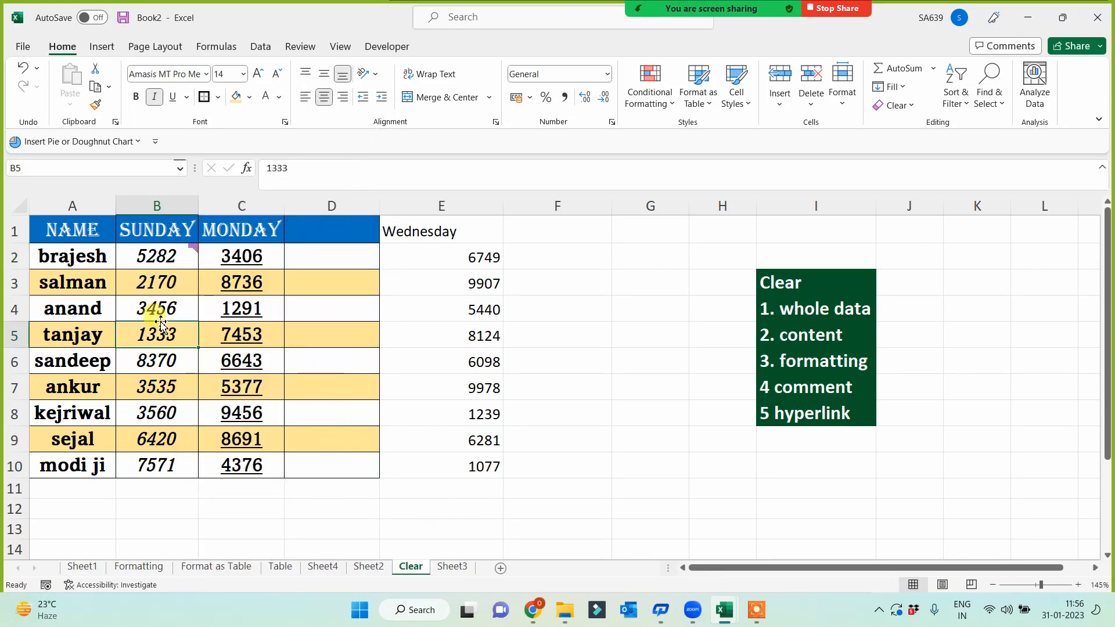
right_click(168, 256)
key("Escape")
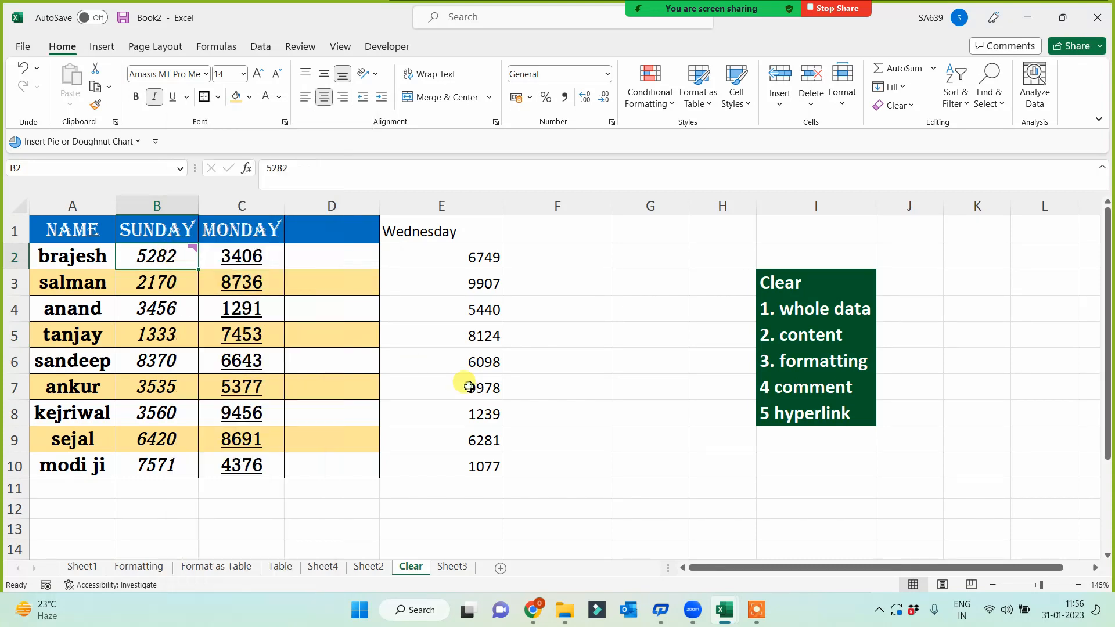
mouse_move(184, 260)
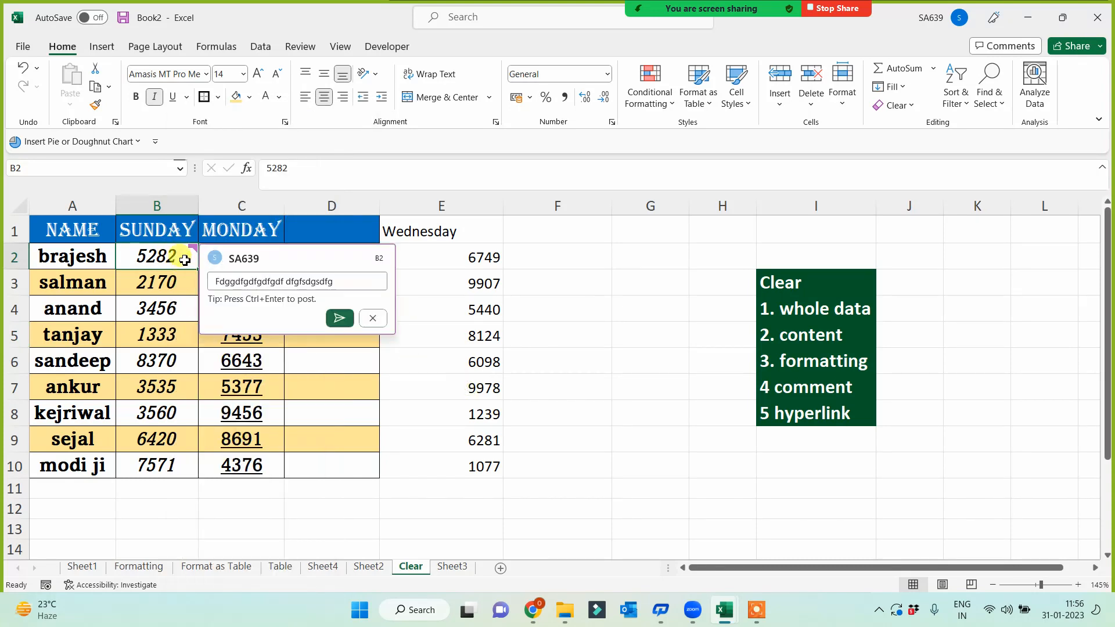
left_click(373, 318)
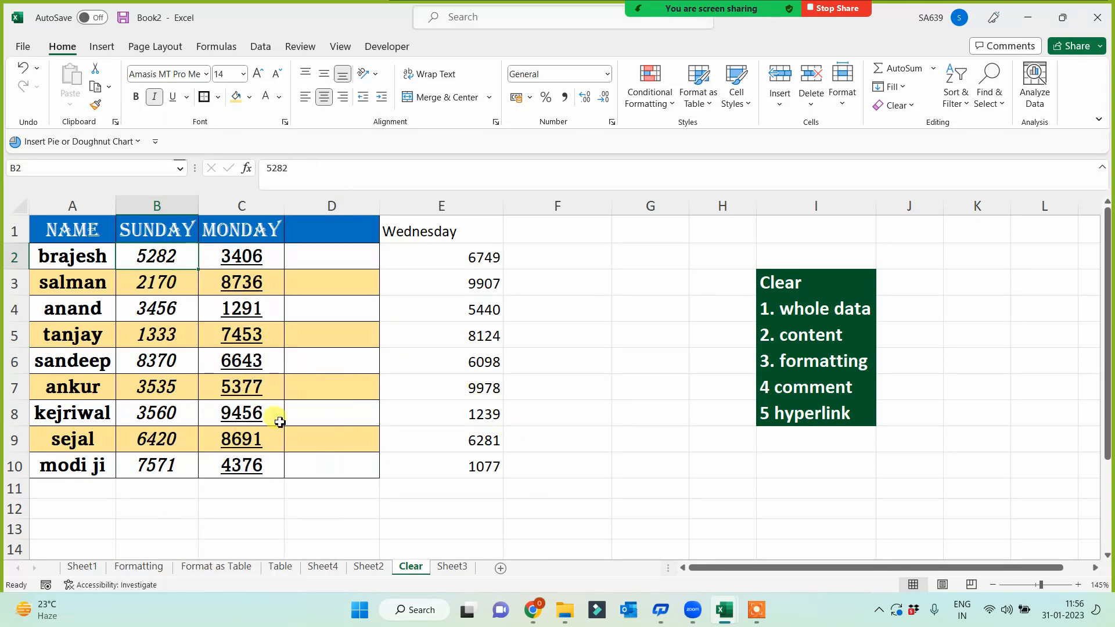
right_click(180, 259)
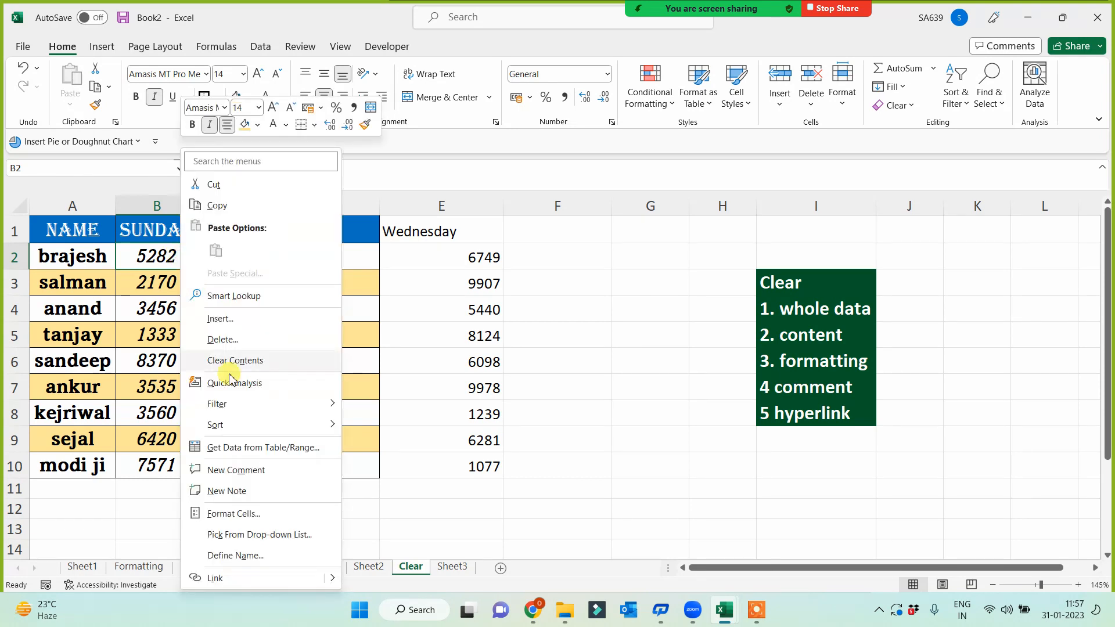
left_click(250, 470)
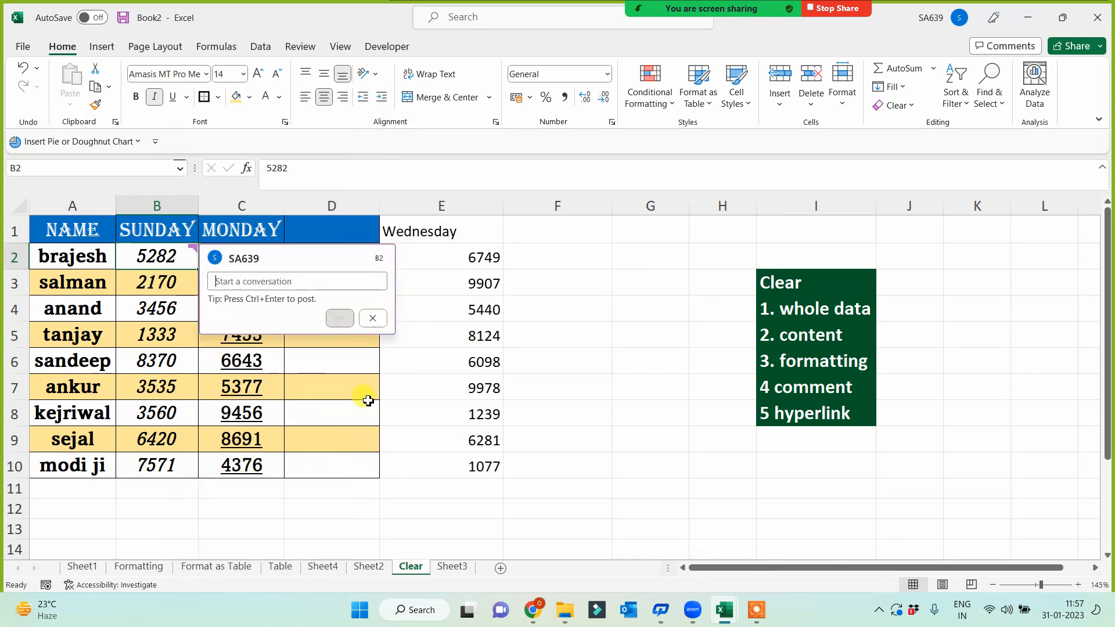
type("dsfsdf")
left_click(471, 485)
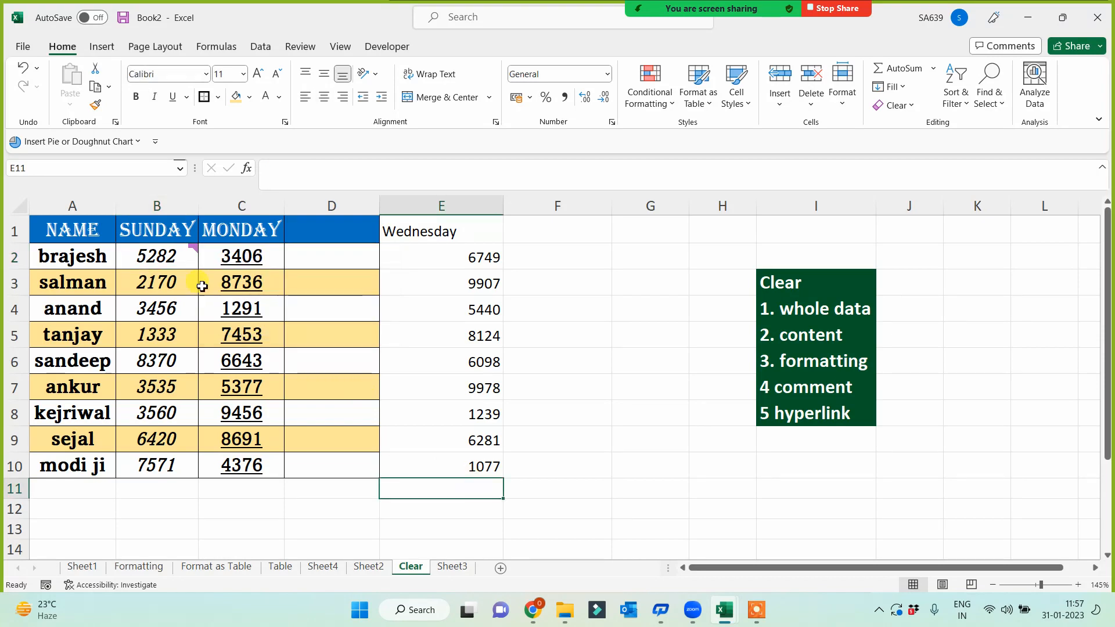
right_click(183, 254)
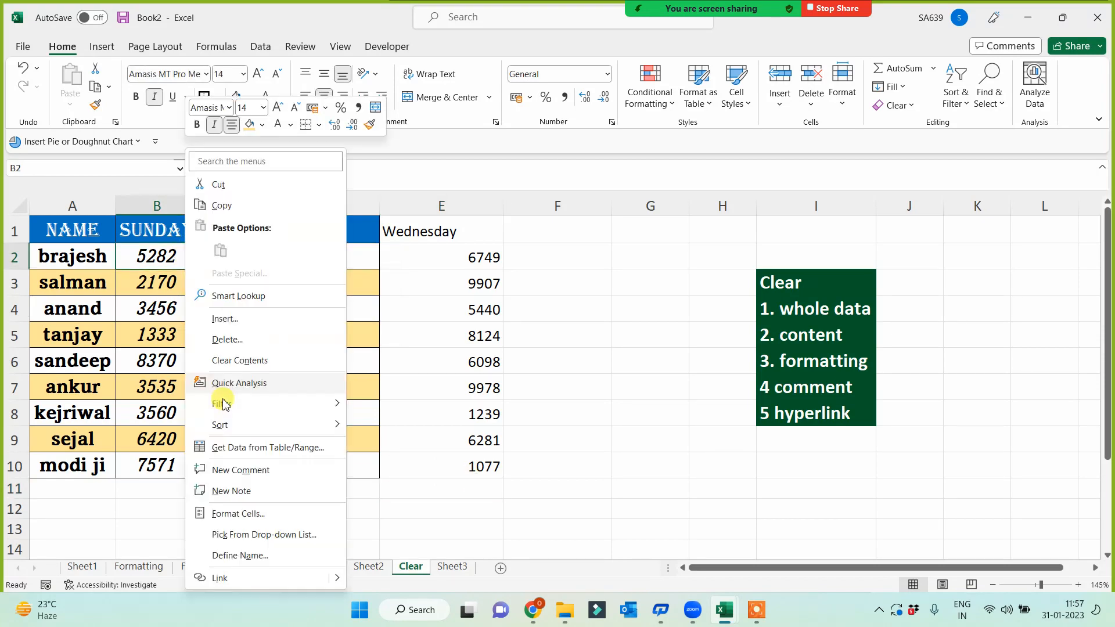
left_click(173, 257)
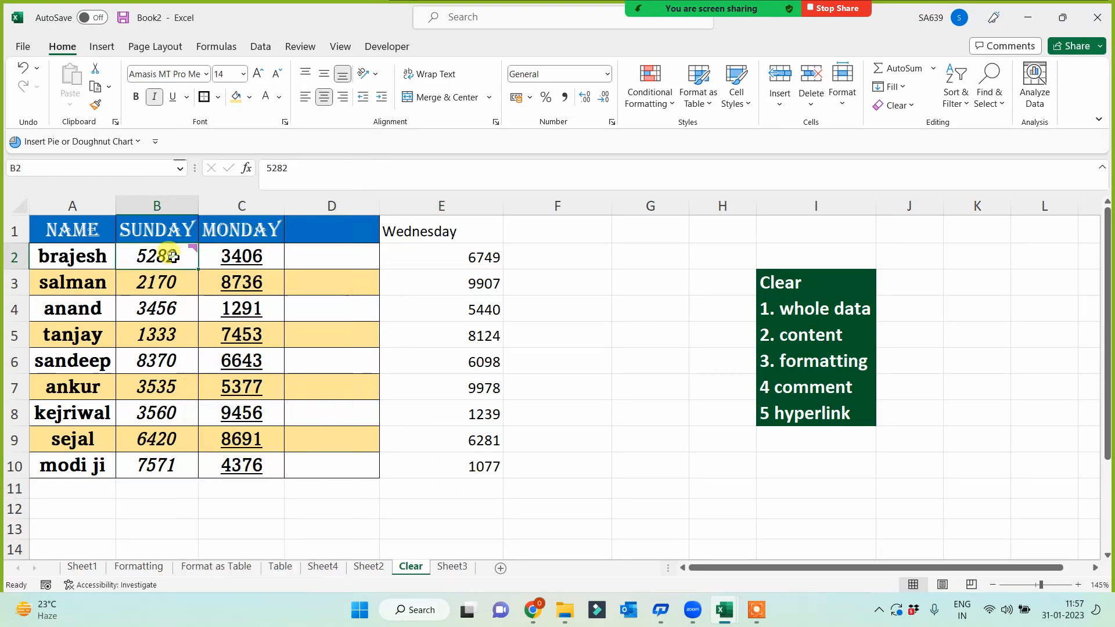
left_click(915, 107)
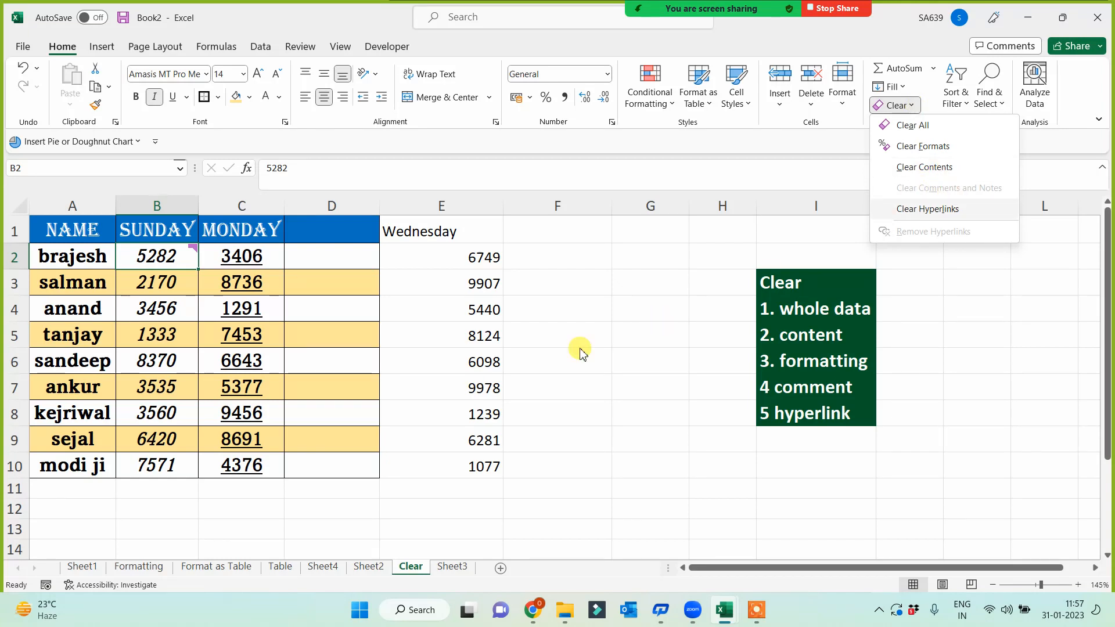
left_click(544, 356)
mouse_move(188, 258)
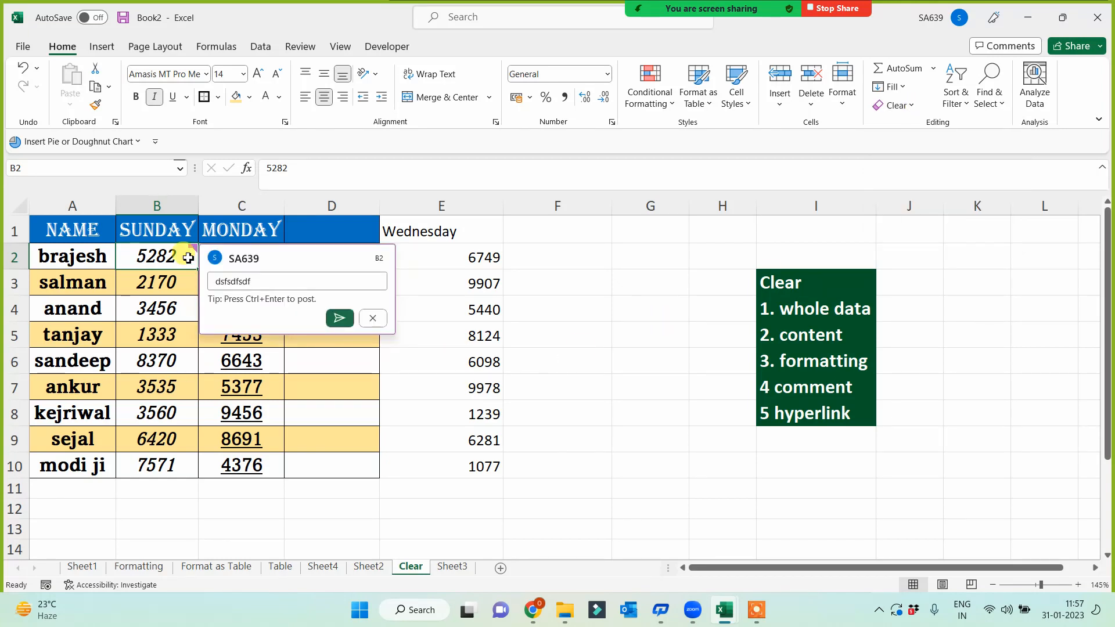
left_click(372, 318)
left_click(629, 435)
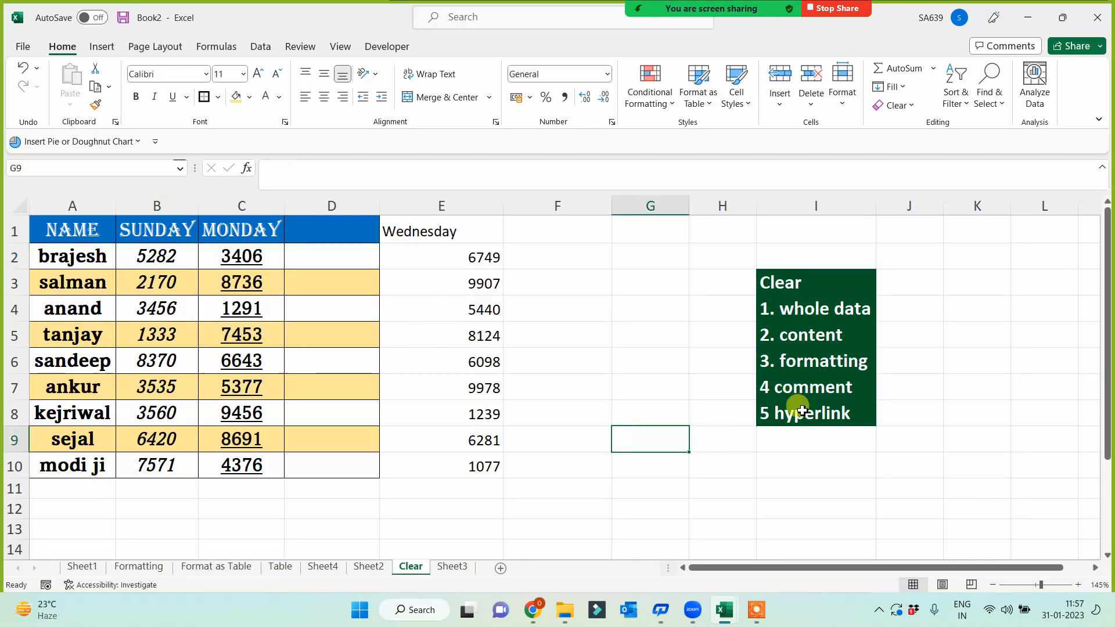
left_click(603, 464)
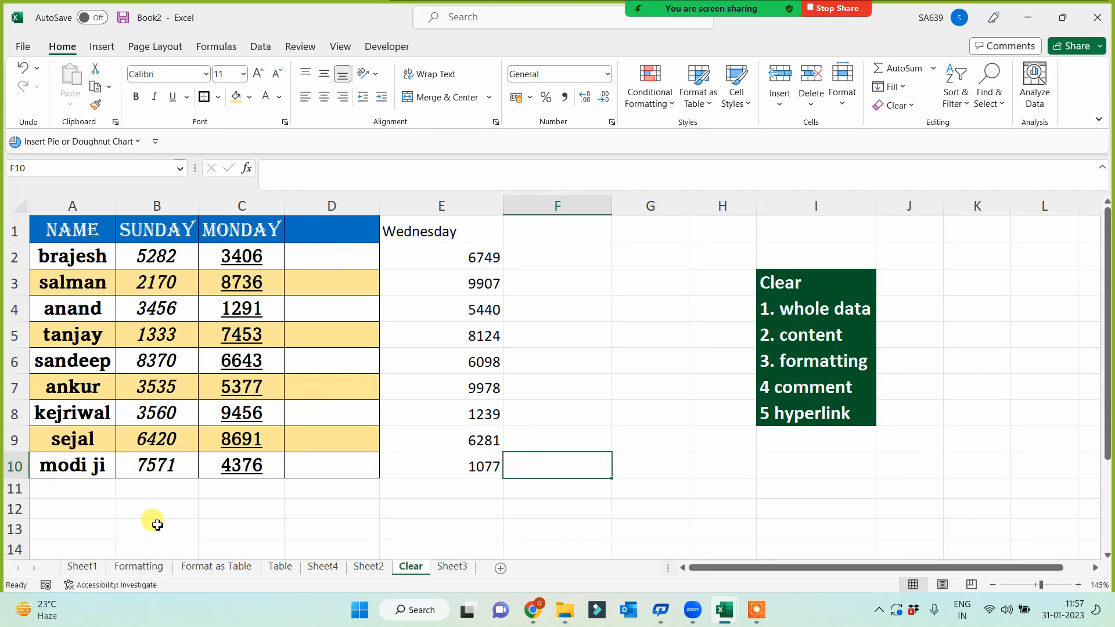
- Hyperlink tanjay in A5 to the Format as Table sheet in this workbook
right_click(101, 337)
left_click(137, 578)
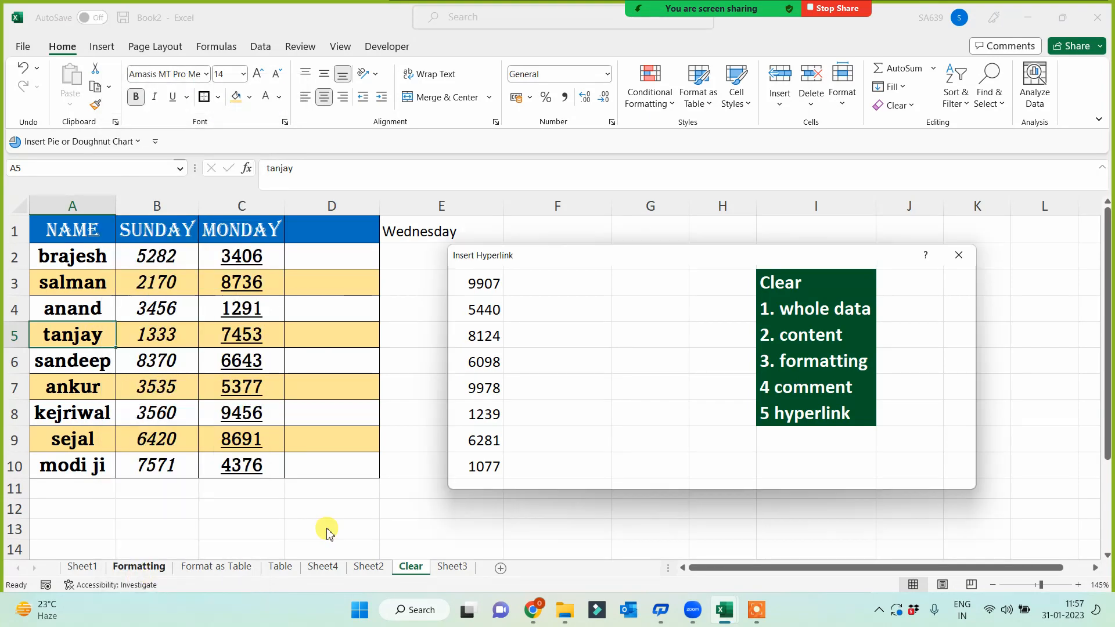
left_click(481, 352)
left_click(600, 386)
left_click(841, 473)
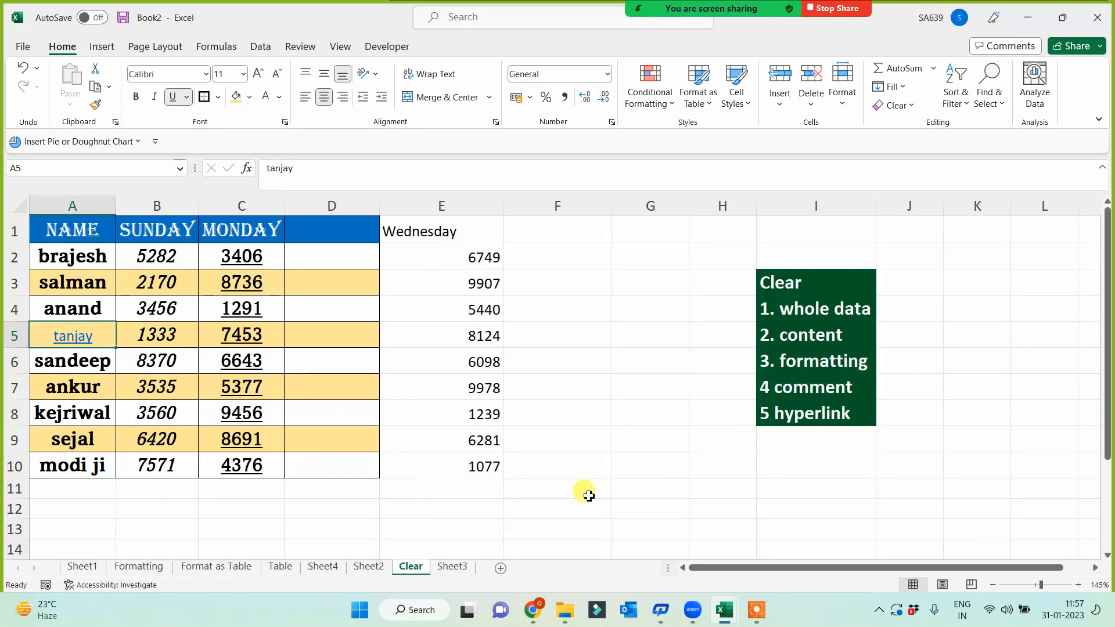
- Follow the tanjay link to Format as Table and return to the Clear sheet
left_click(610, 488)
left_click(76, 337)
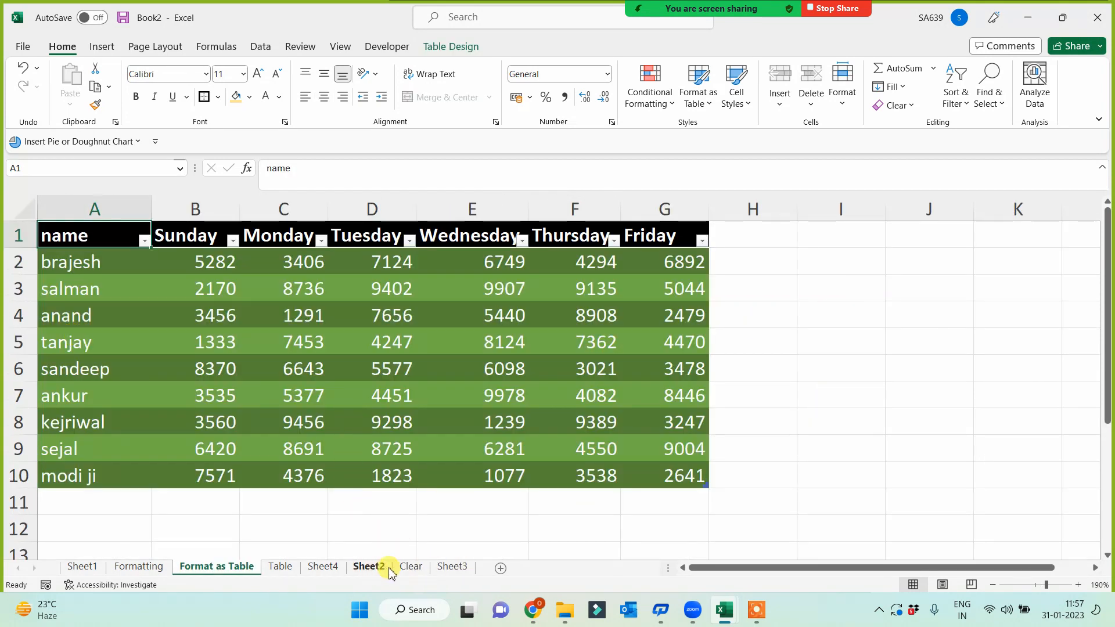
left_click(410, 568)
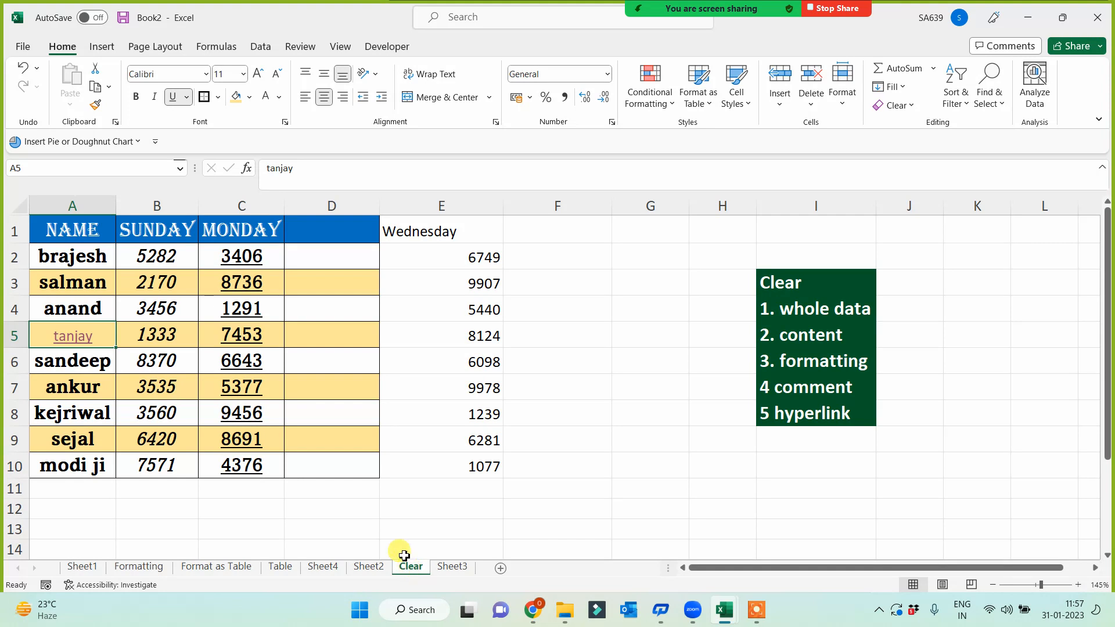
- Remove the hyperlink from tanjay in A5 with Clear > Remove Hyperlinks
right_click(91, 343)
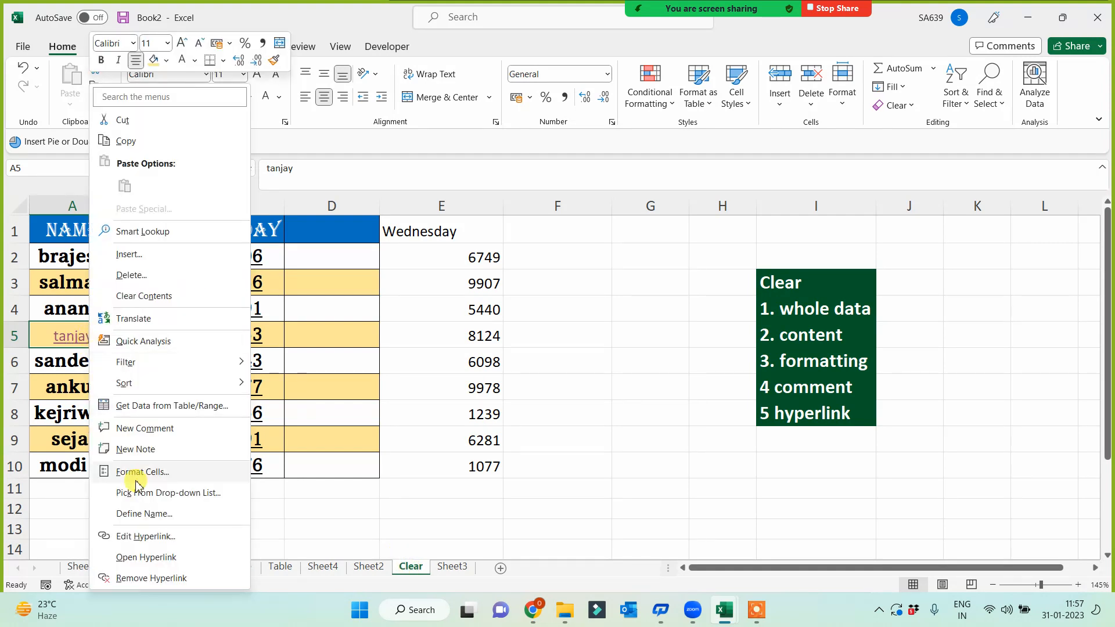
key("Escape")
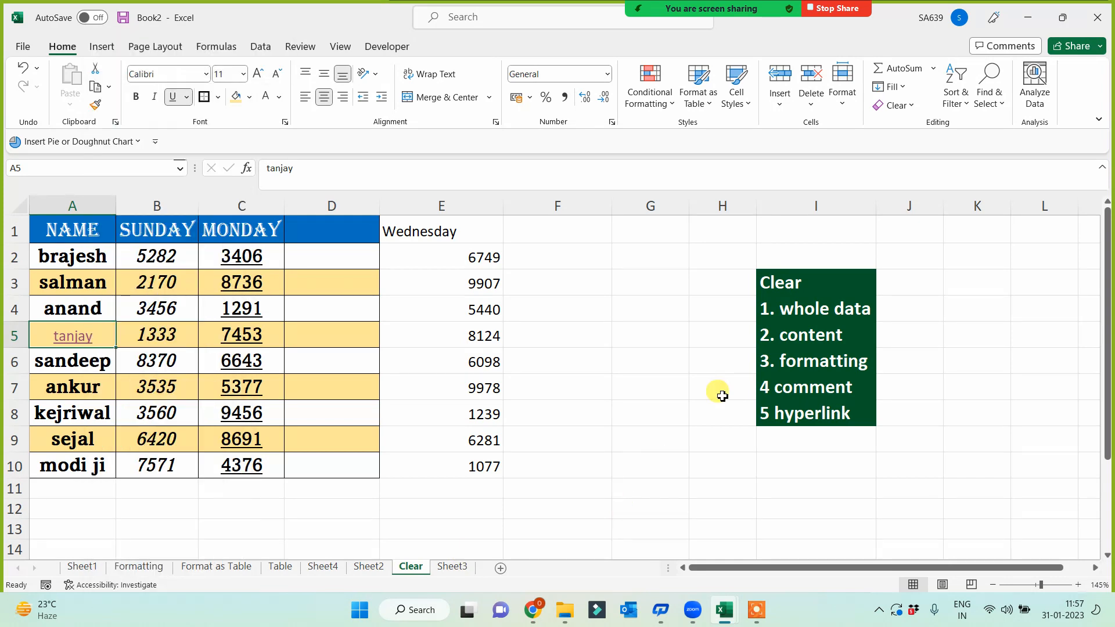
left_click(917, 109)
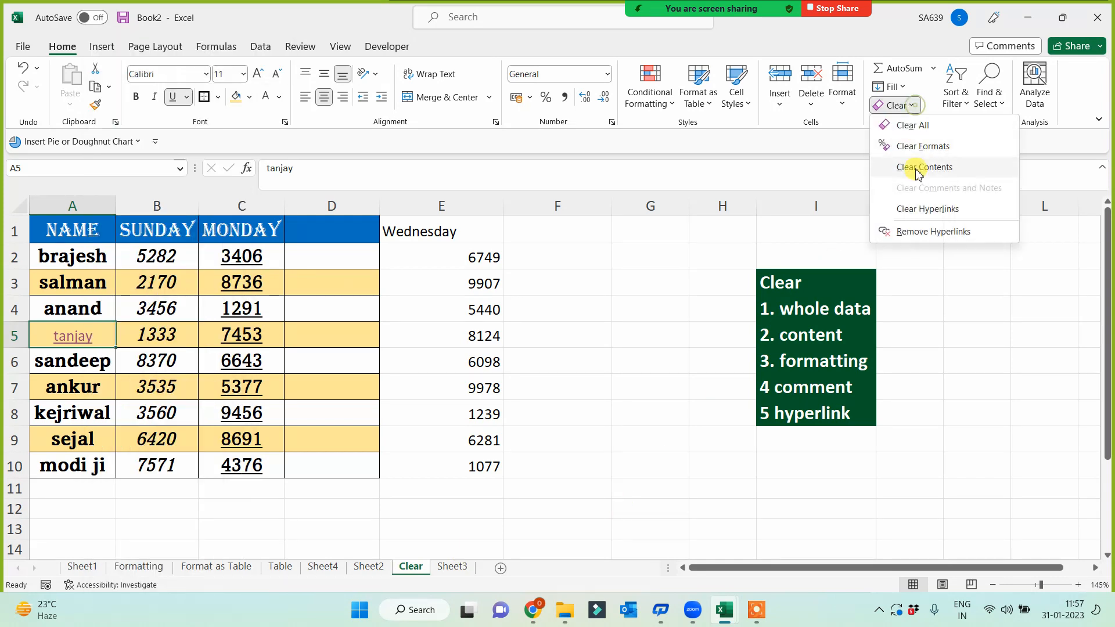
left_click(916, 228)
left_click(543, 409)
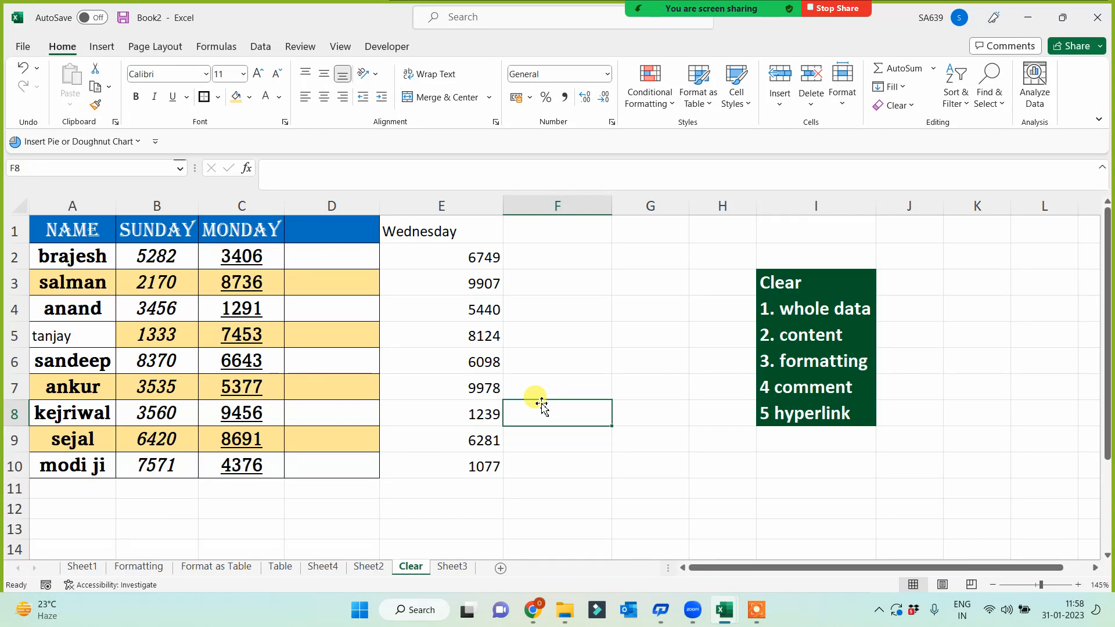
left_click(813, 281)
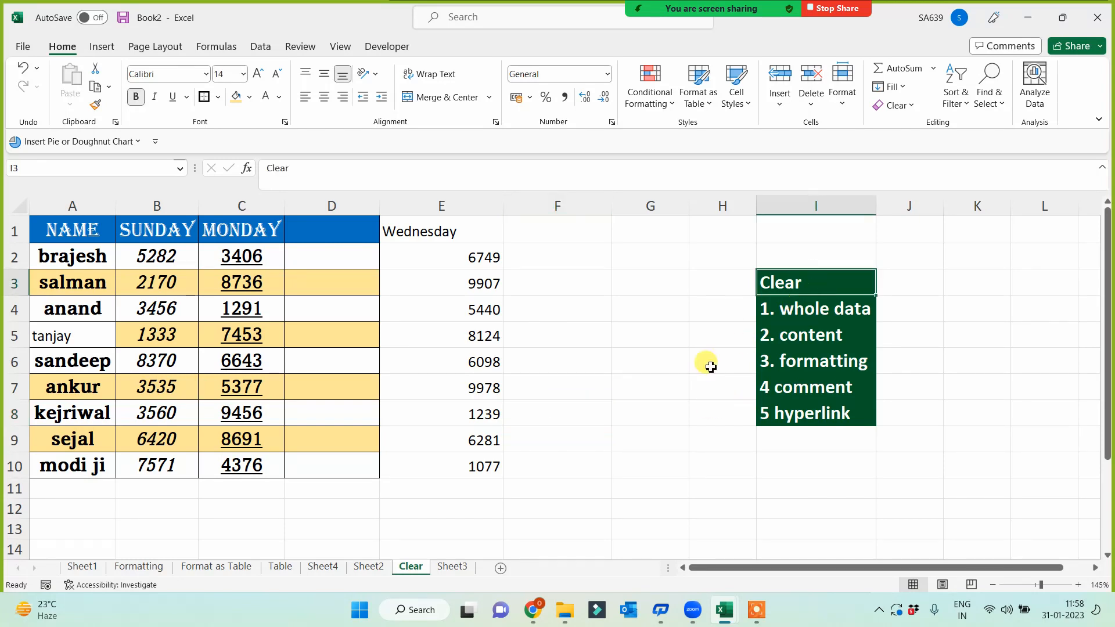
left_click(604, 447)
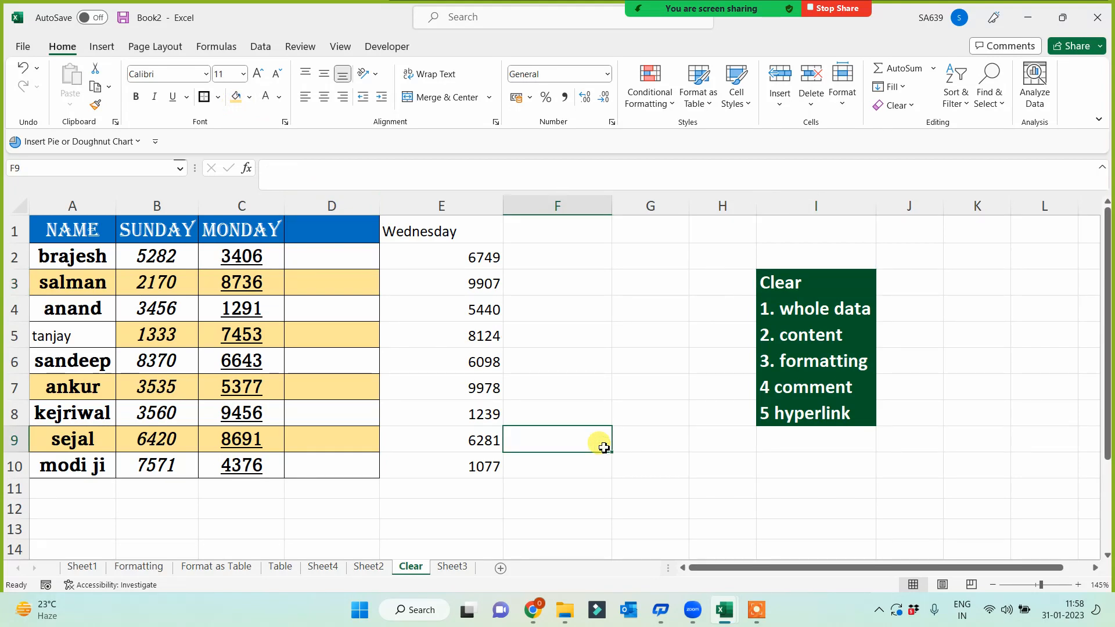
mouse_move(725, 620)
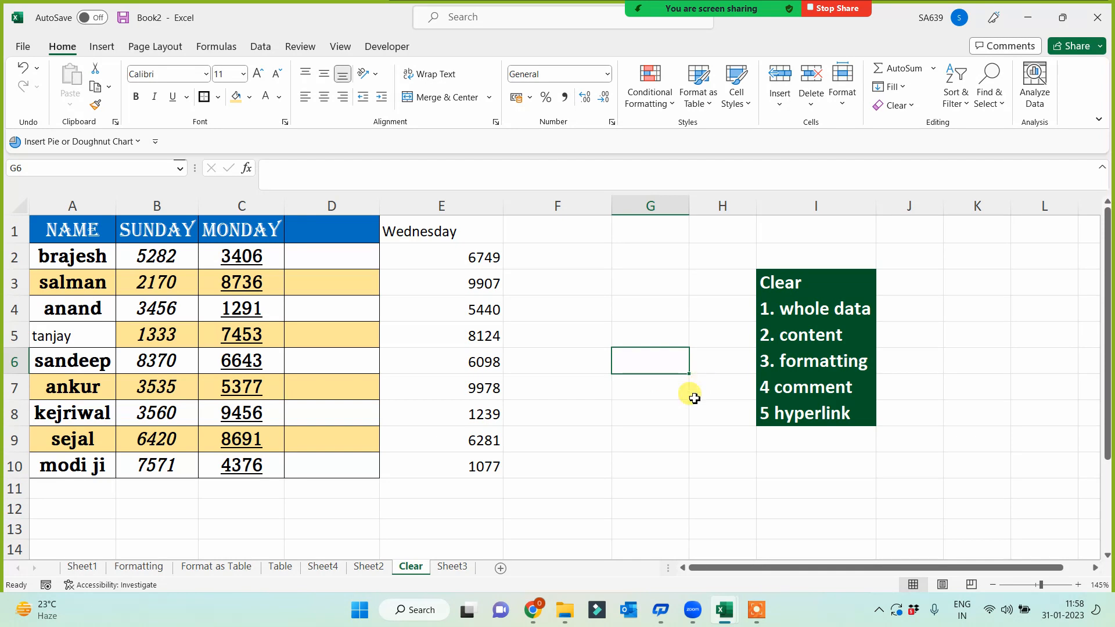
left_click(756, 611)
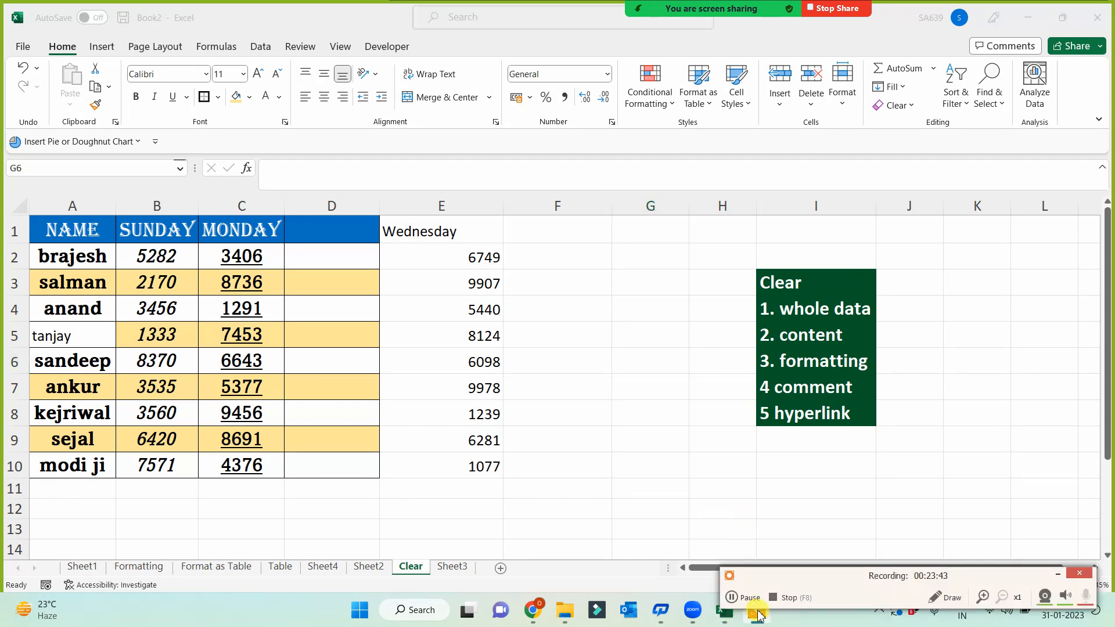